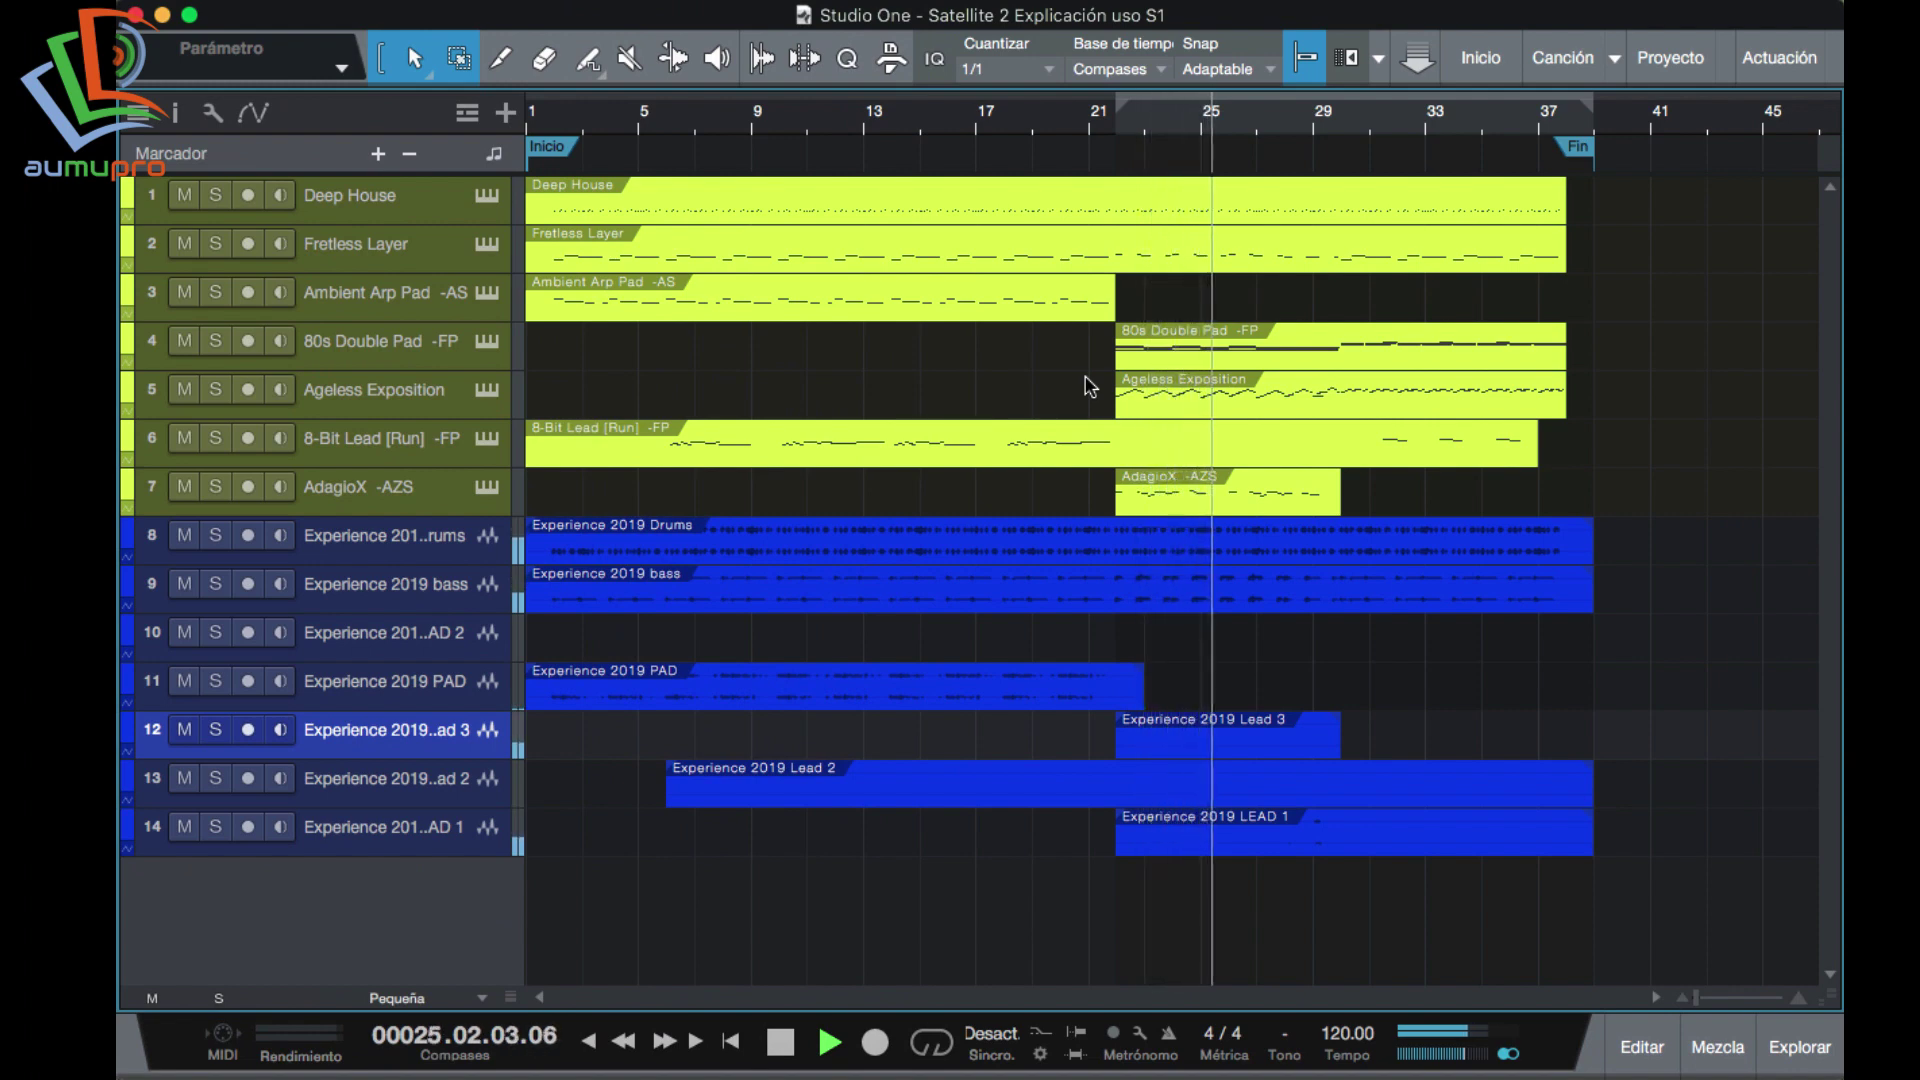
Stop Studio One's arrangement playback so the playhead returns to bar 22.
{"action": "key", "text": "space"}
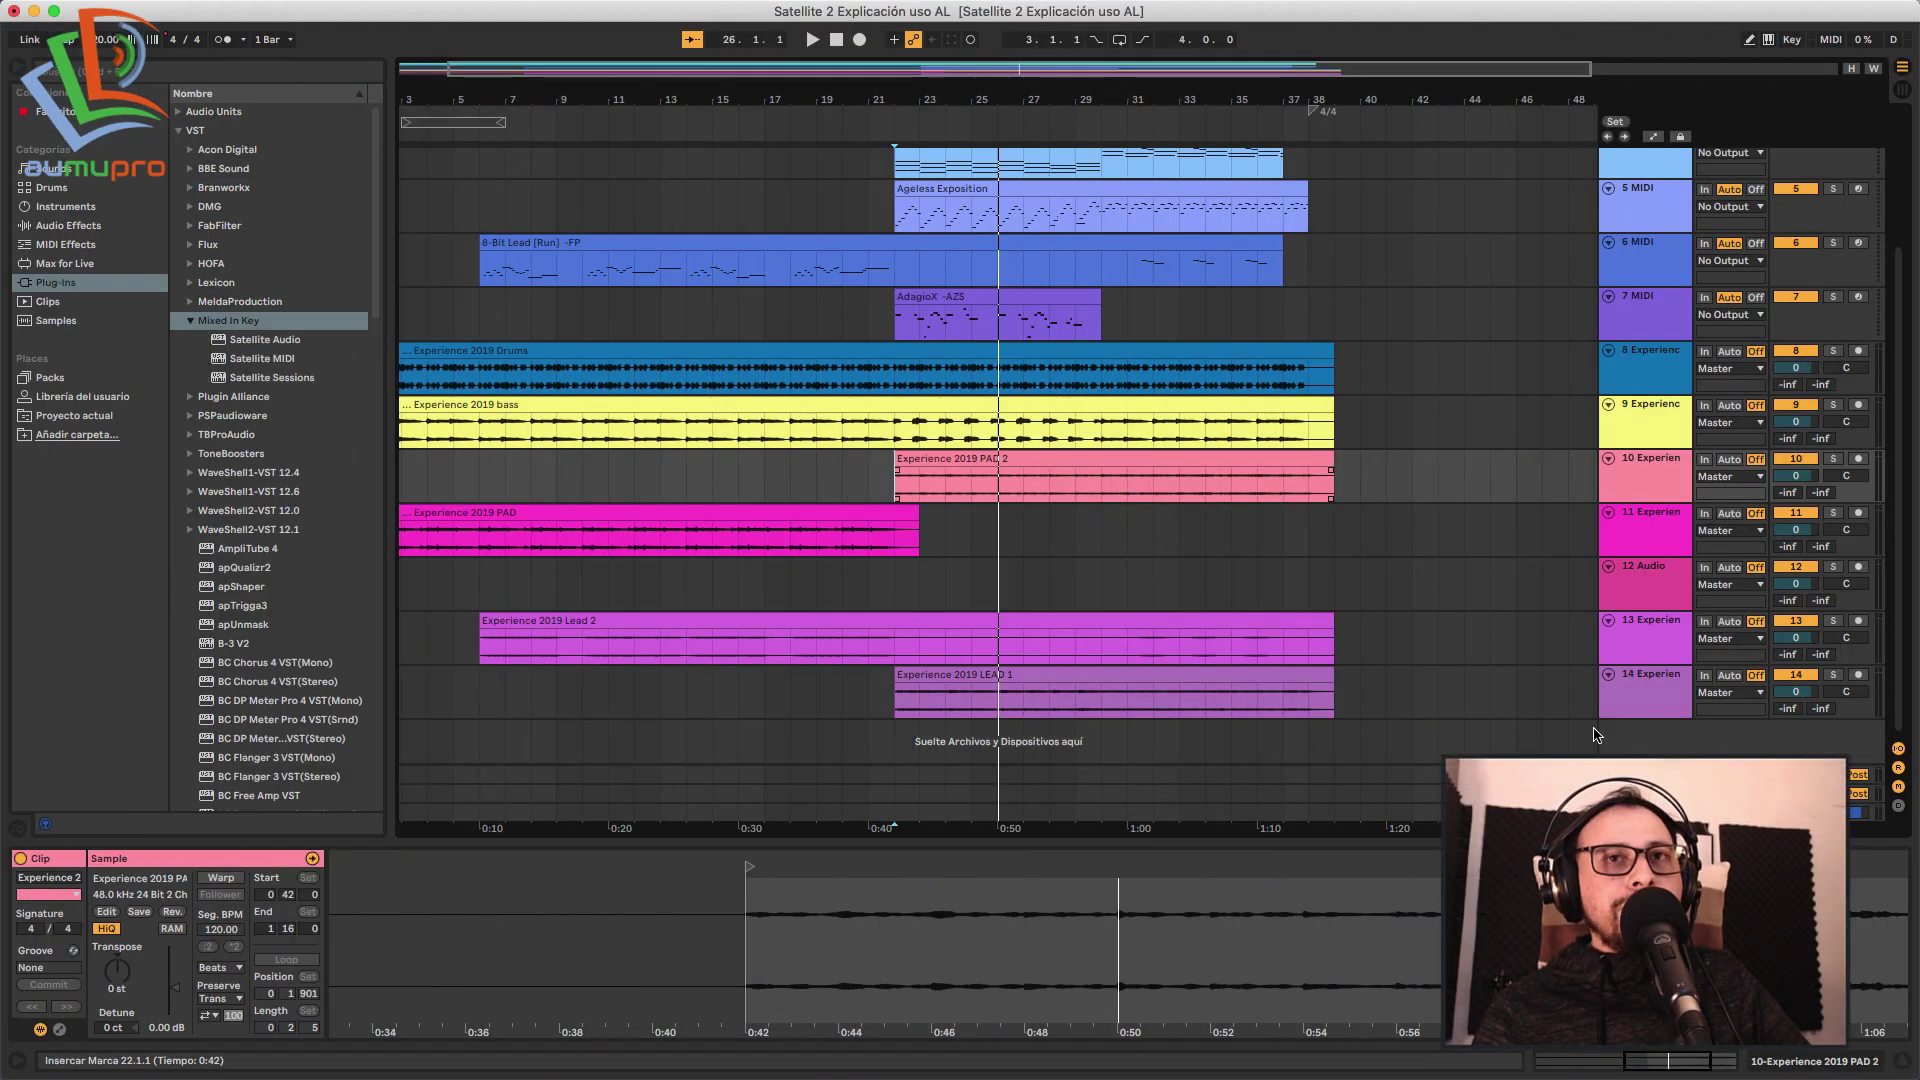
Select track 10 and browse the Mixed In Key plug-ins, landing on Satellite Sessions.
{"action": "left_click", "coordinate": [1649, 736]}
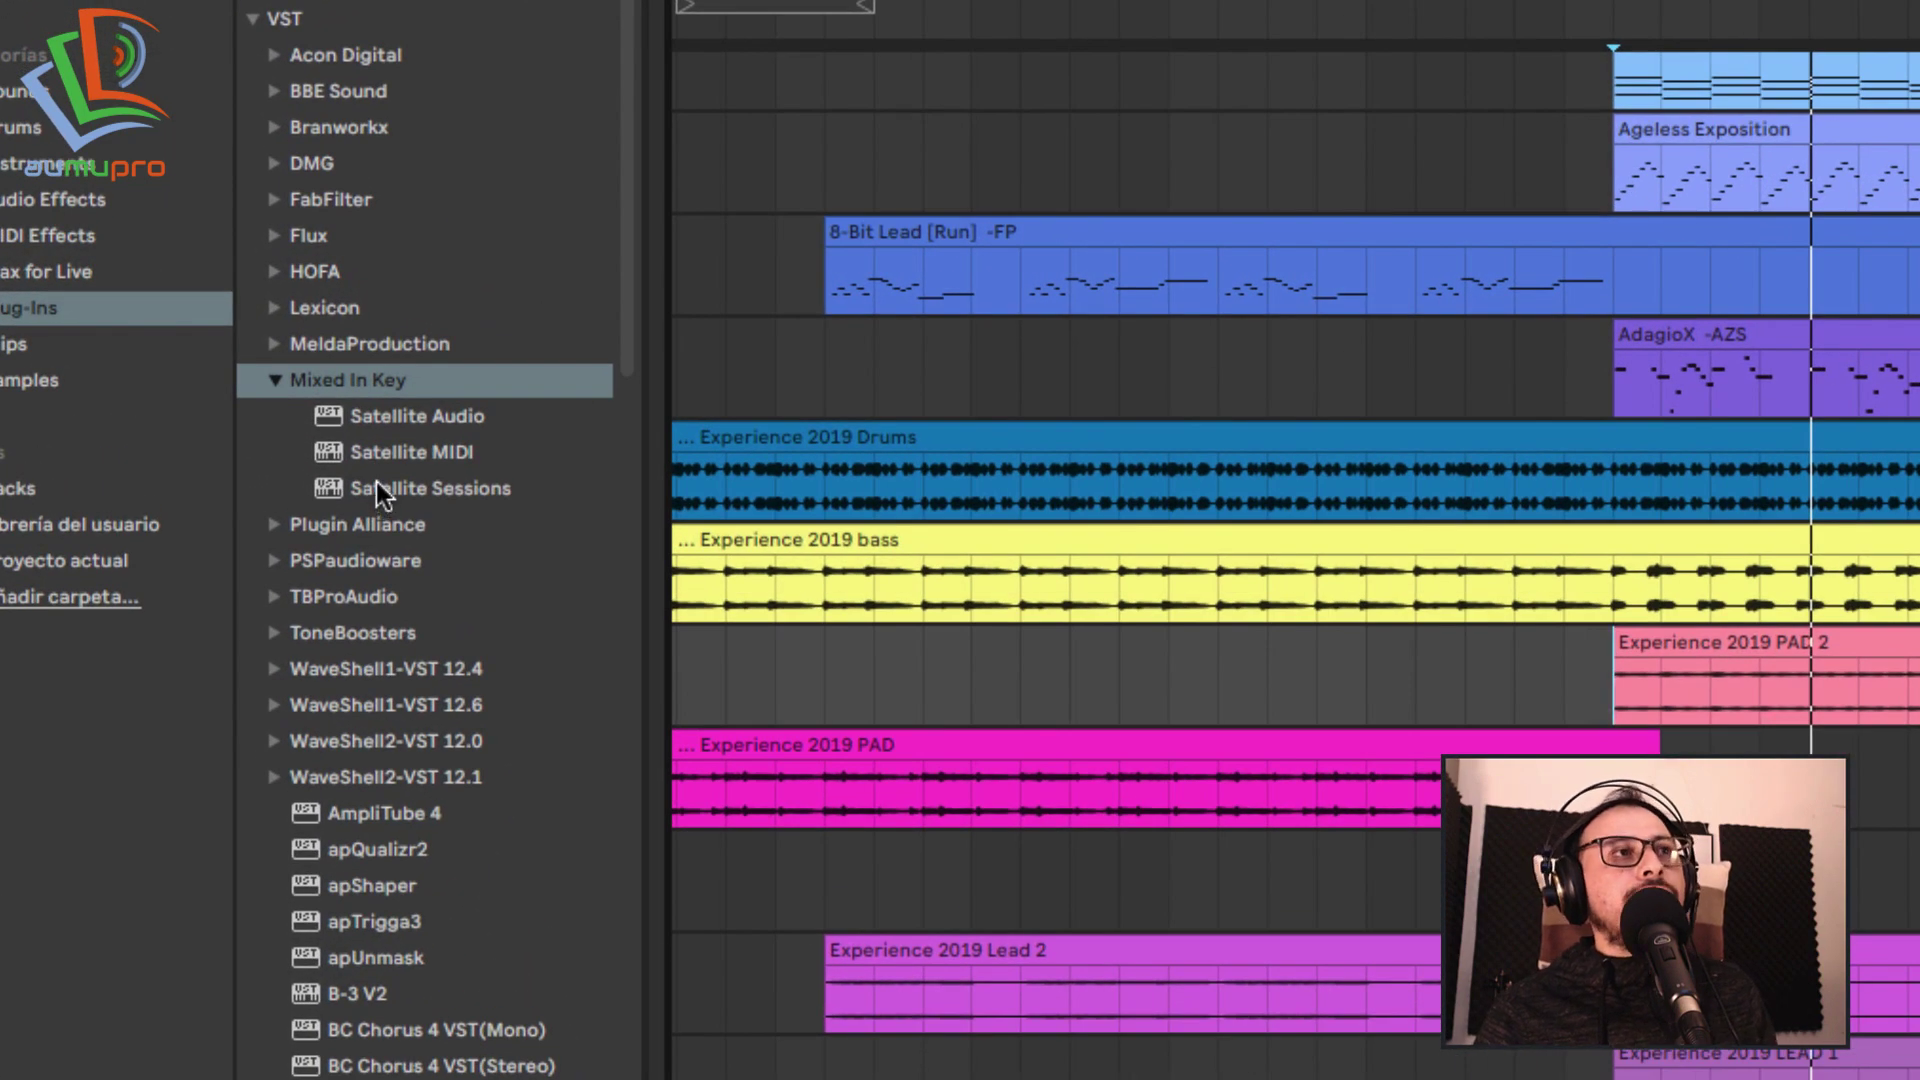
{"action": "left_click", "coordinate": [380, 489]}
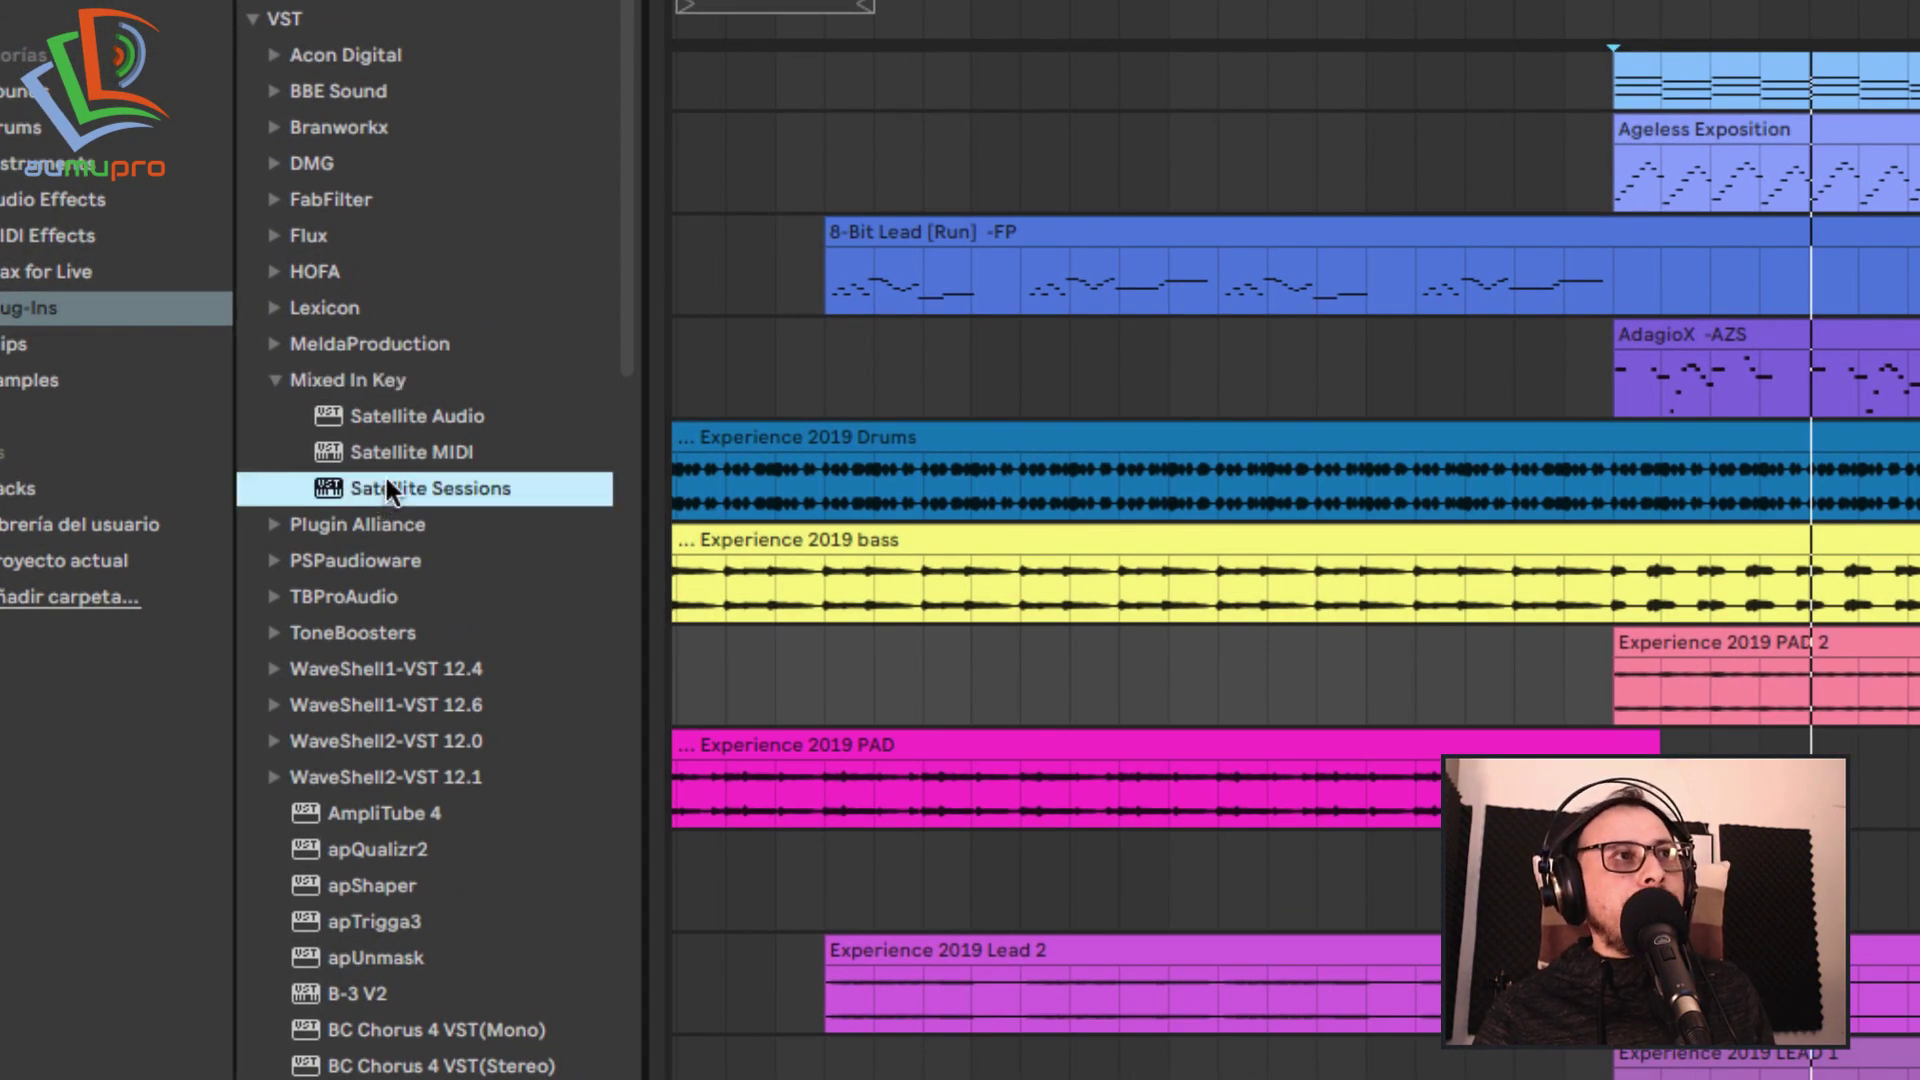
{"action": "left_click", "coordinate": [406, 452]}
{"action": "left_click", "coordinate": [413, 428]}
{"action": "left_click", "coordinate": [415, 455]}
{"action": "left_click", "coordinate": [417, 489]}
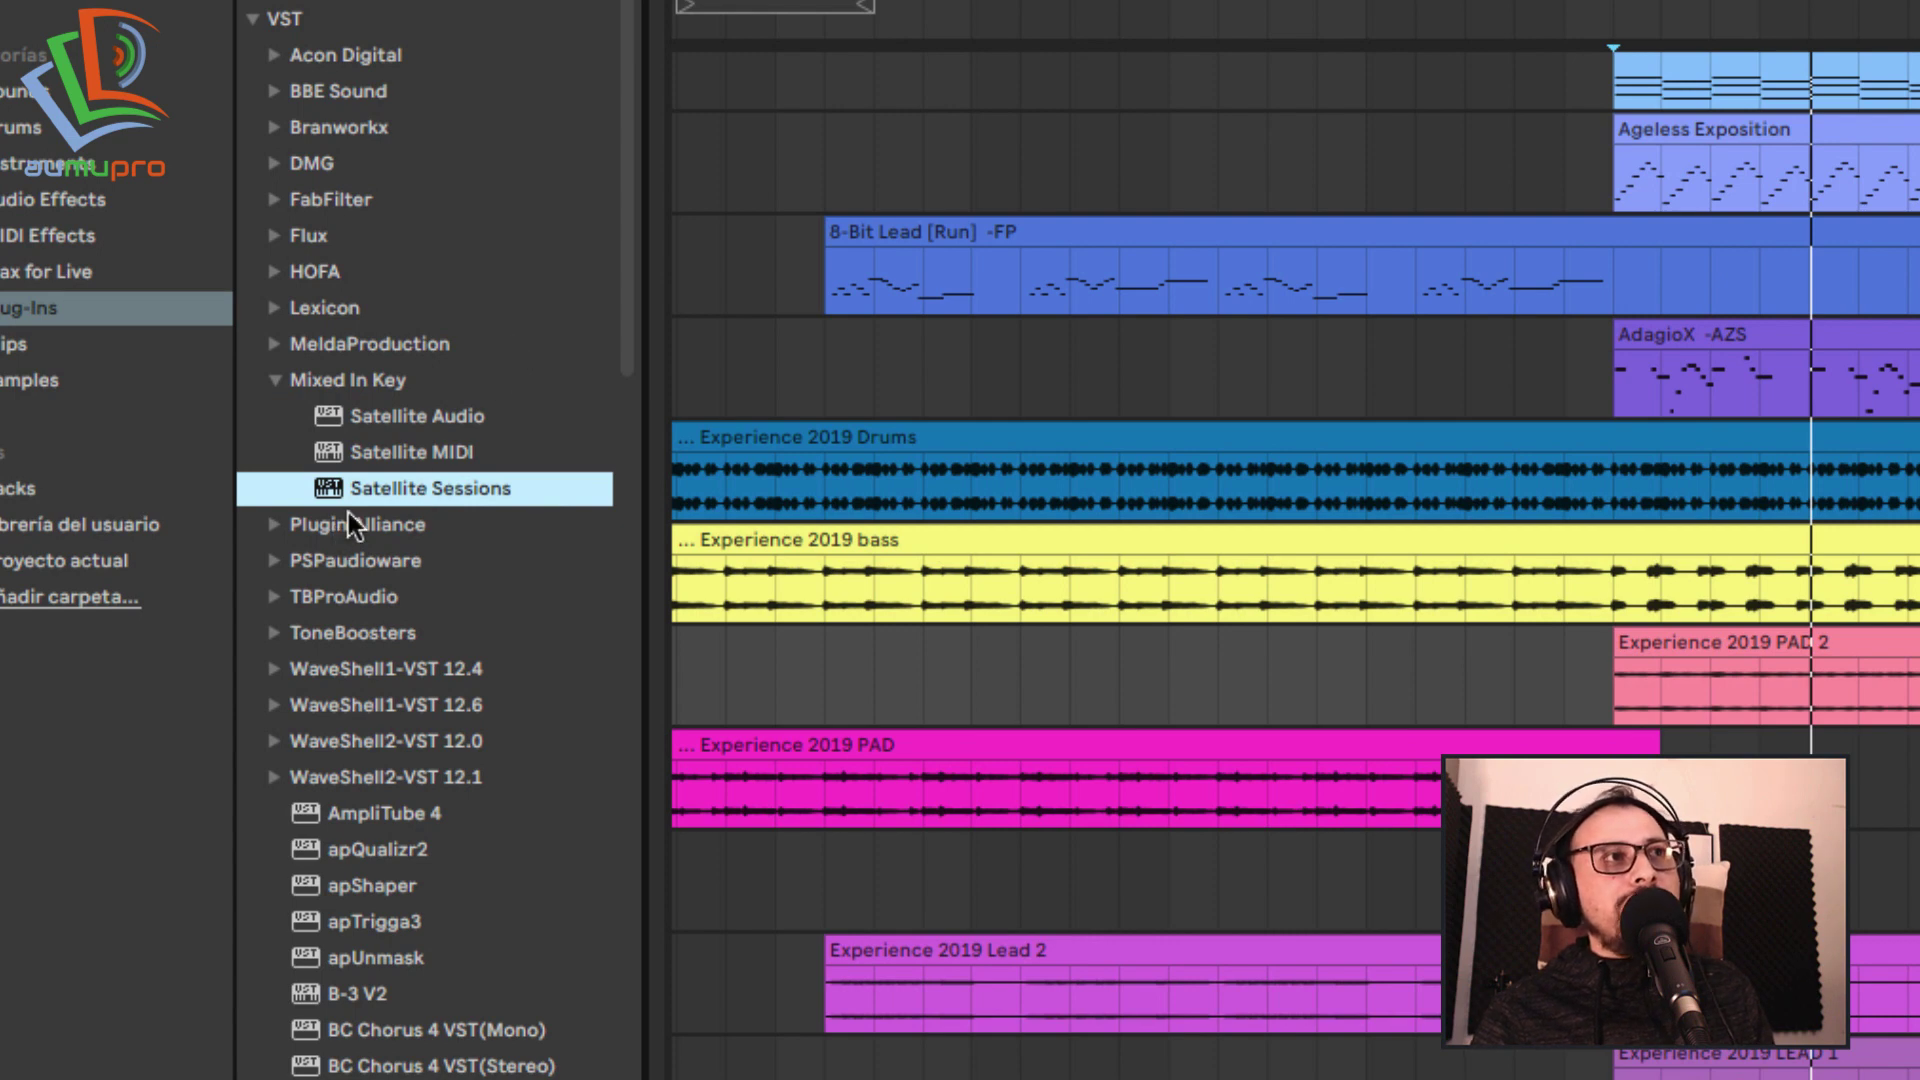
Compare Satellite Audio, Satellite MIDI and Satellite Sessions, settling on Satellite Sessions.
{"action": "left_click", "coordinate": [456, 423]}
{"action": "left_click", "coordinate": [452, 453]}
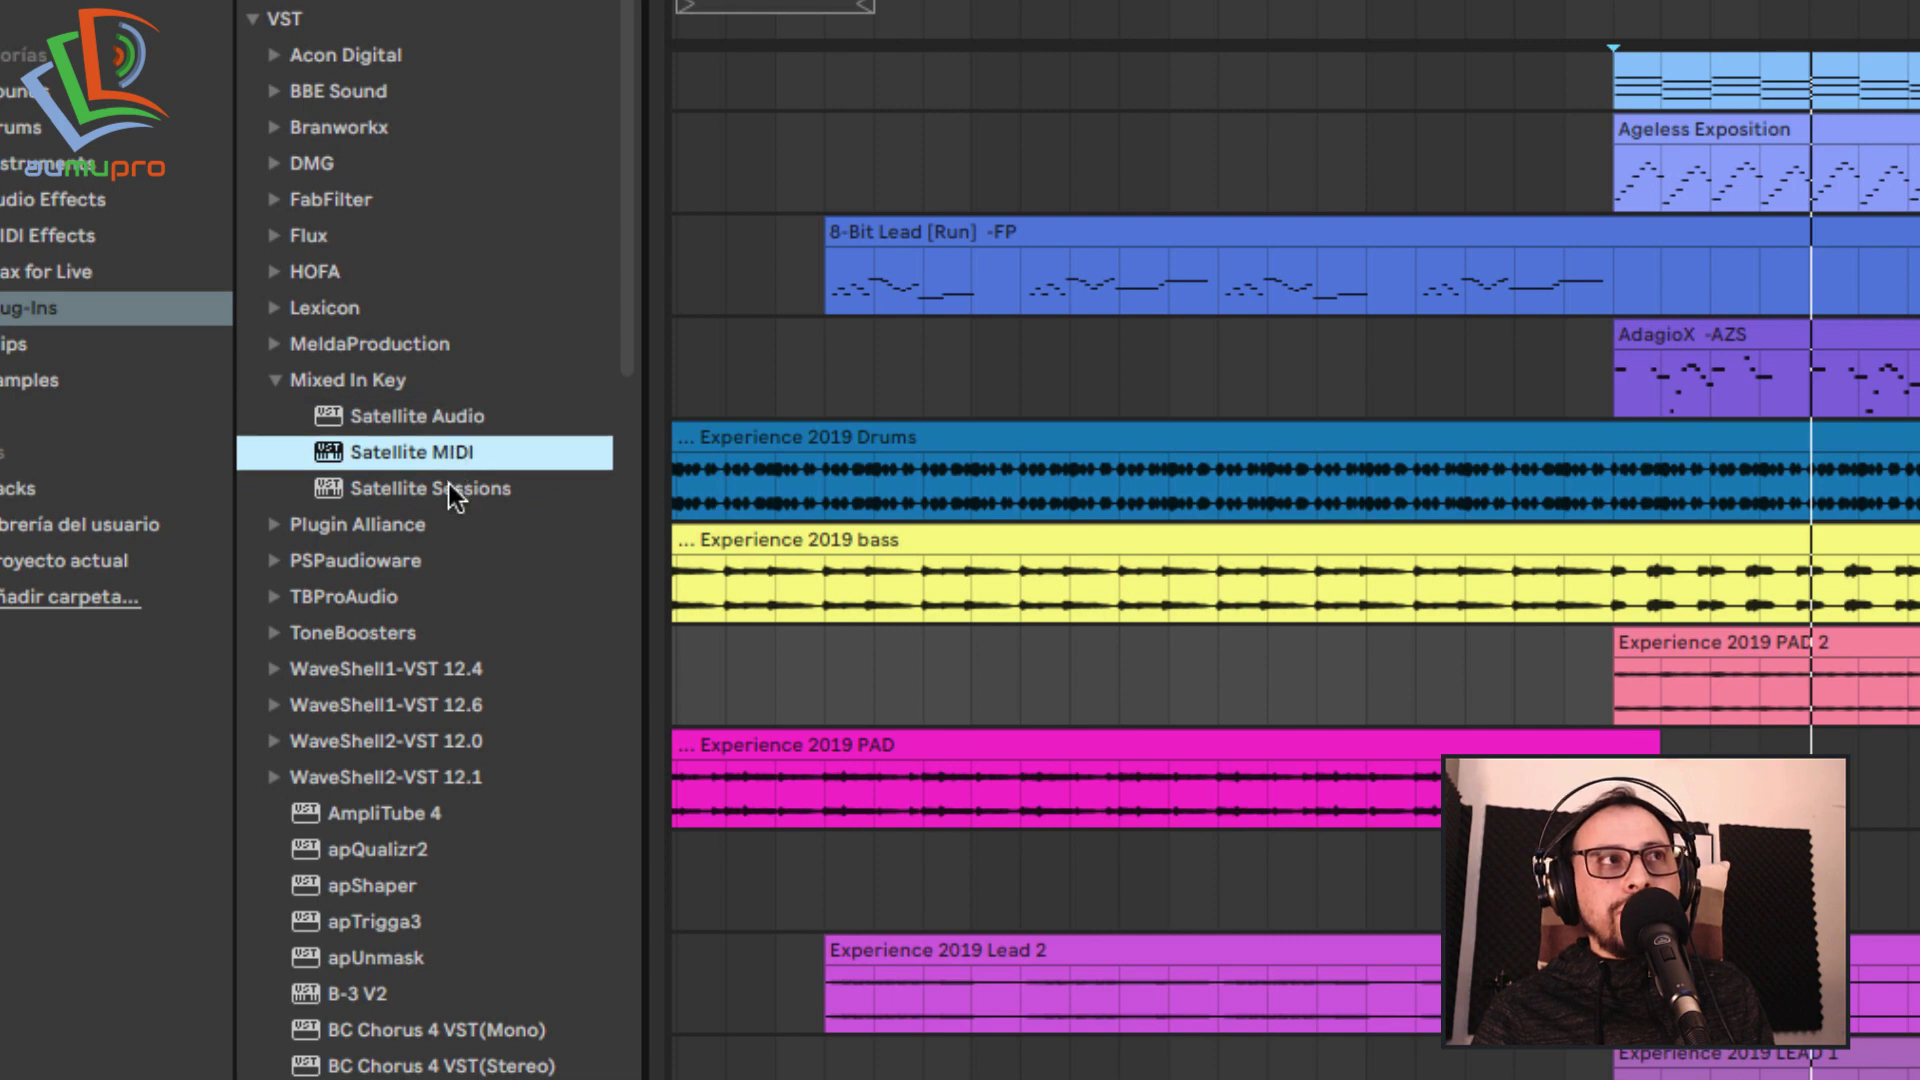
{"action": "left_click", "coordinate": [448, 483]}
{"action": "left_click", "coordinate": [448, 455]}
{"action": "left_click", "coordinate": [442, 488]}
{"action": "left_click", "coordinate": [450, 455]}
{"action": "left_click", "coordinate": [450, 486]}
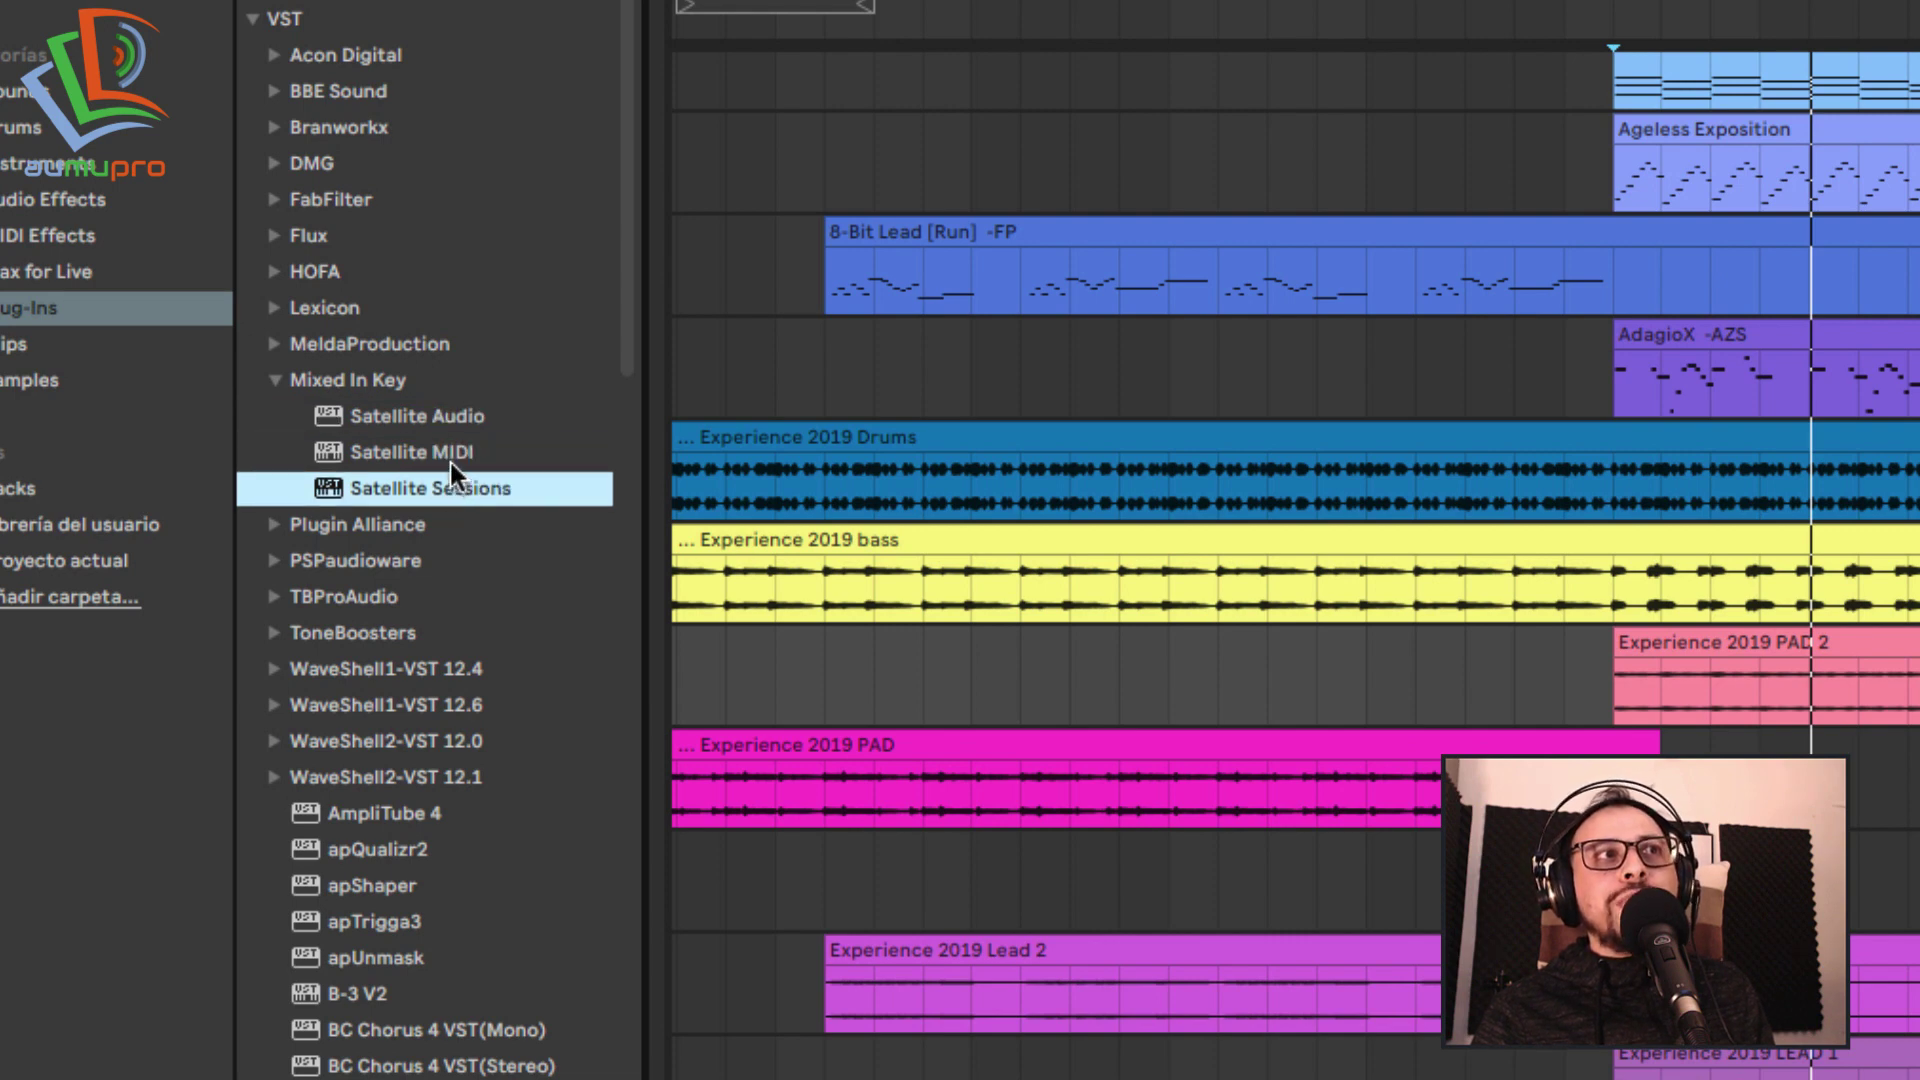
{"action": "left_click", "coordinate": [448, 455]}
{"action": "left_click", "coordinate": [449, 490]}
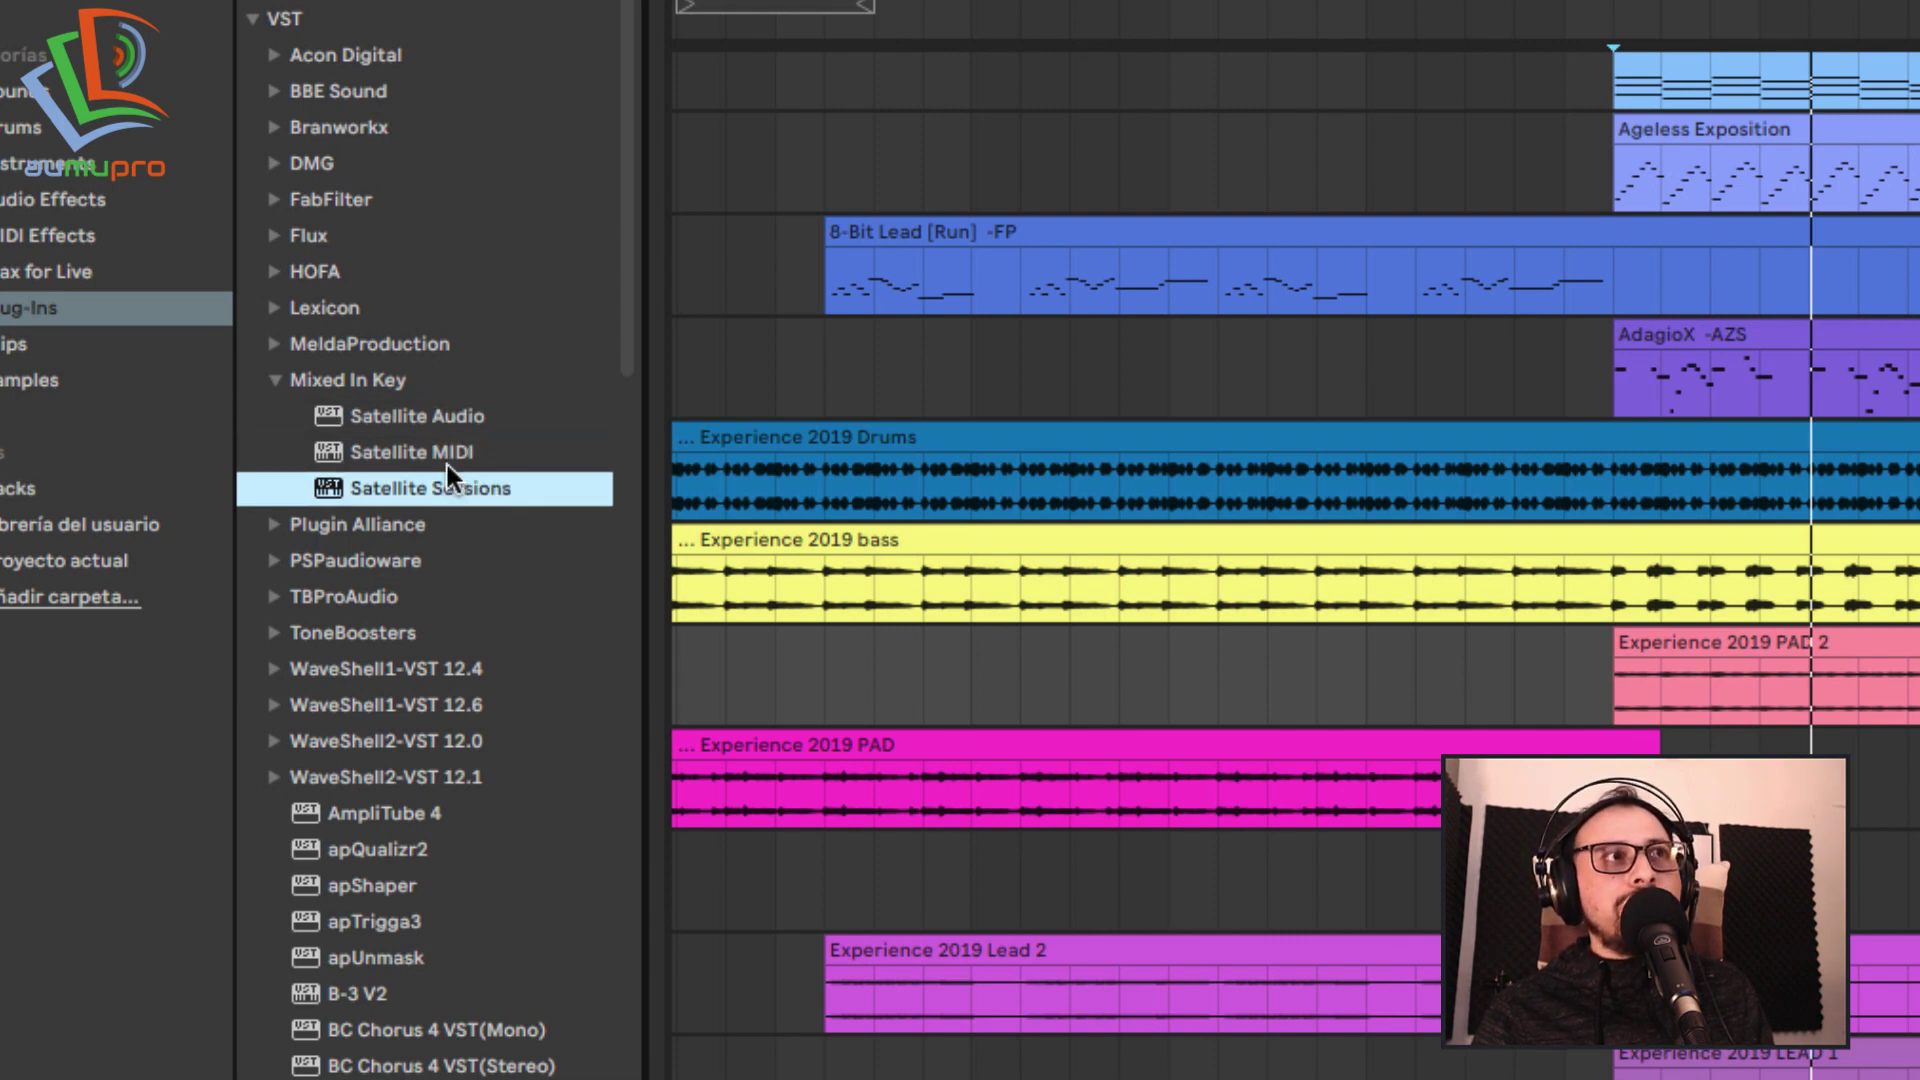
{"action": "left_click", "coordinate": [447, 463]}
{"action": "left_click", "coordinate": [458, 428]}
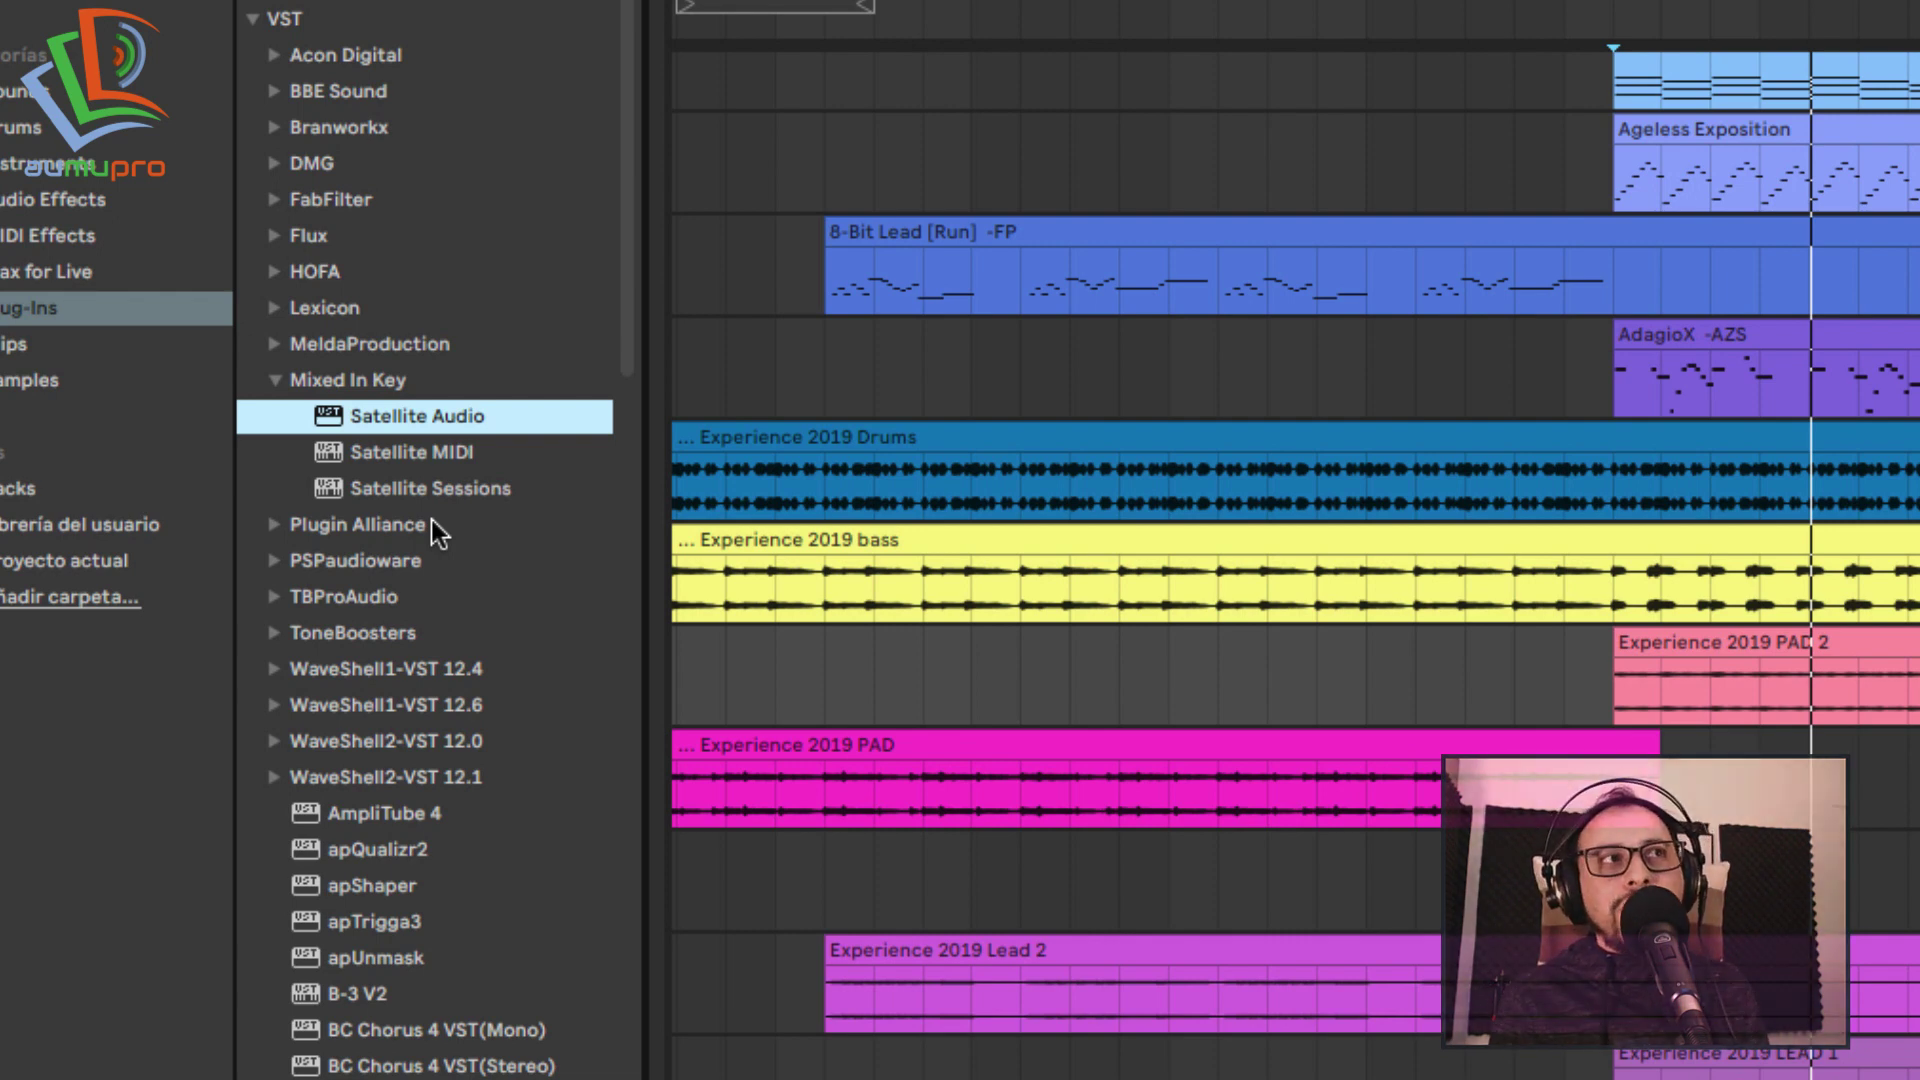
{"action": "left_click", "coordinate": [456, 497]}
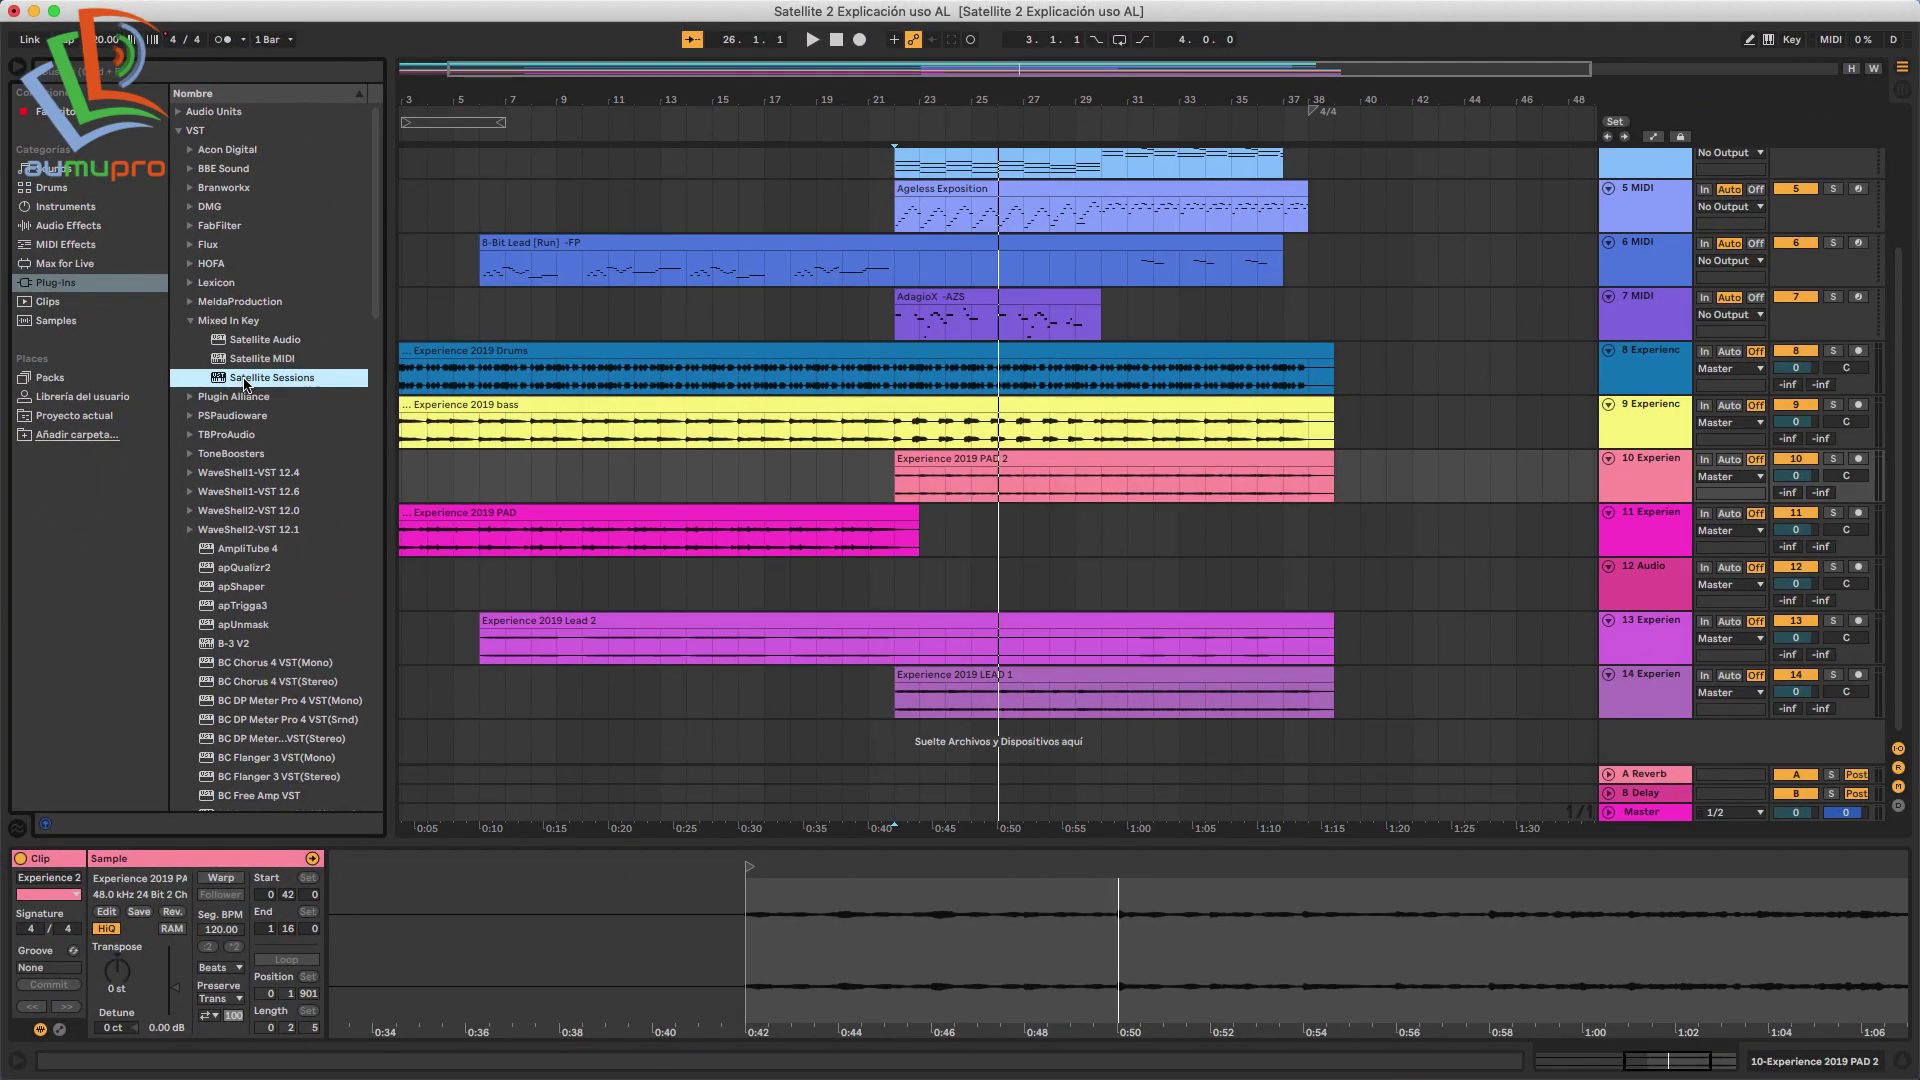
Drop Satellite Sessions onto a new MIDI track, skip the tutorials and choose Create a New Session.
{"action": "left_click_drag", "start_coordinate": [245, 383], "coordinate": [1403, 672]}
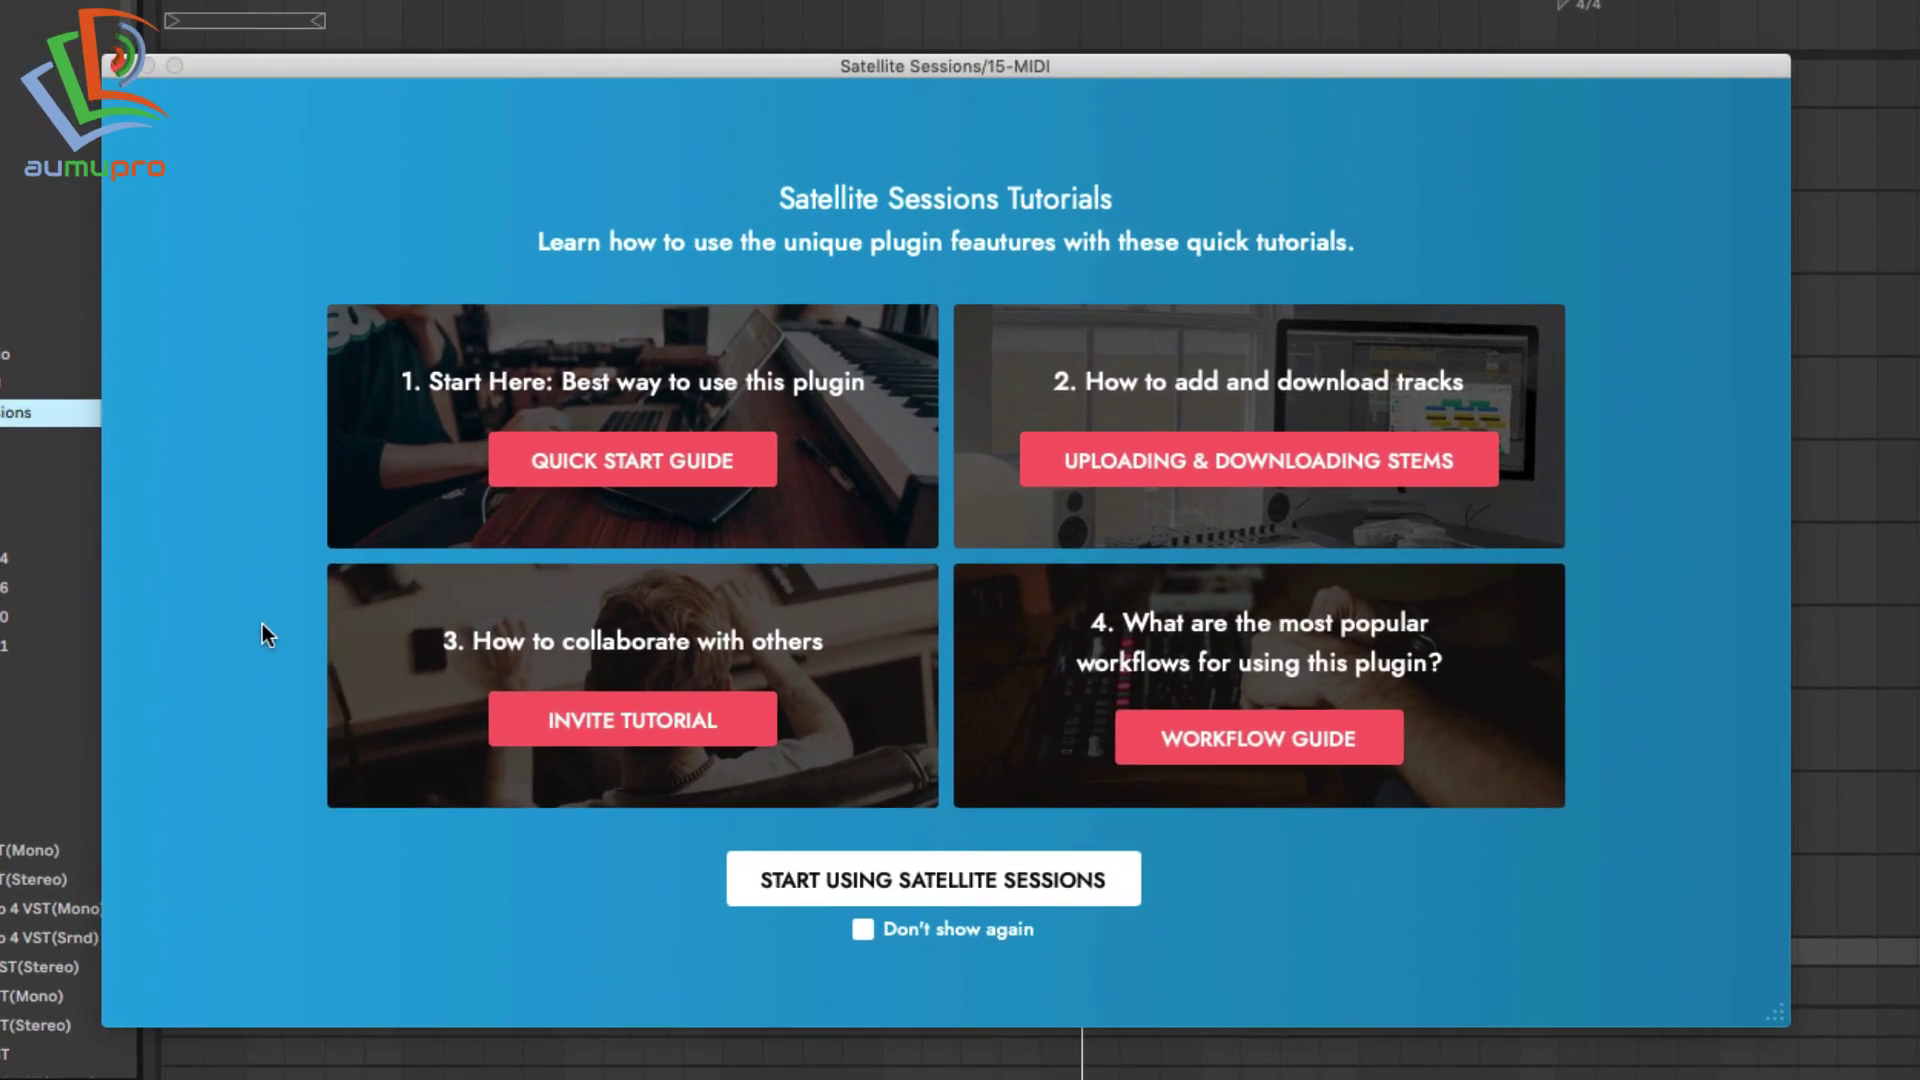
{"action": "left_click", "coordinate": [832, 891]}
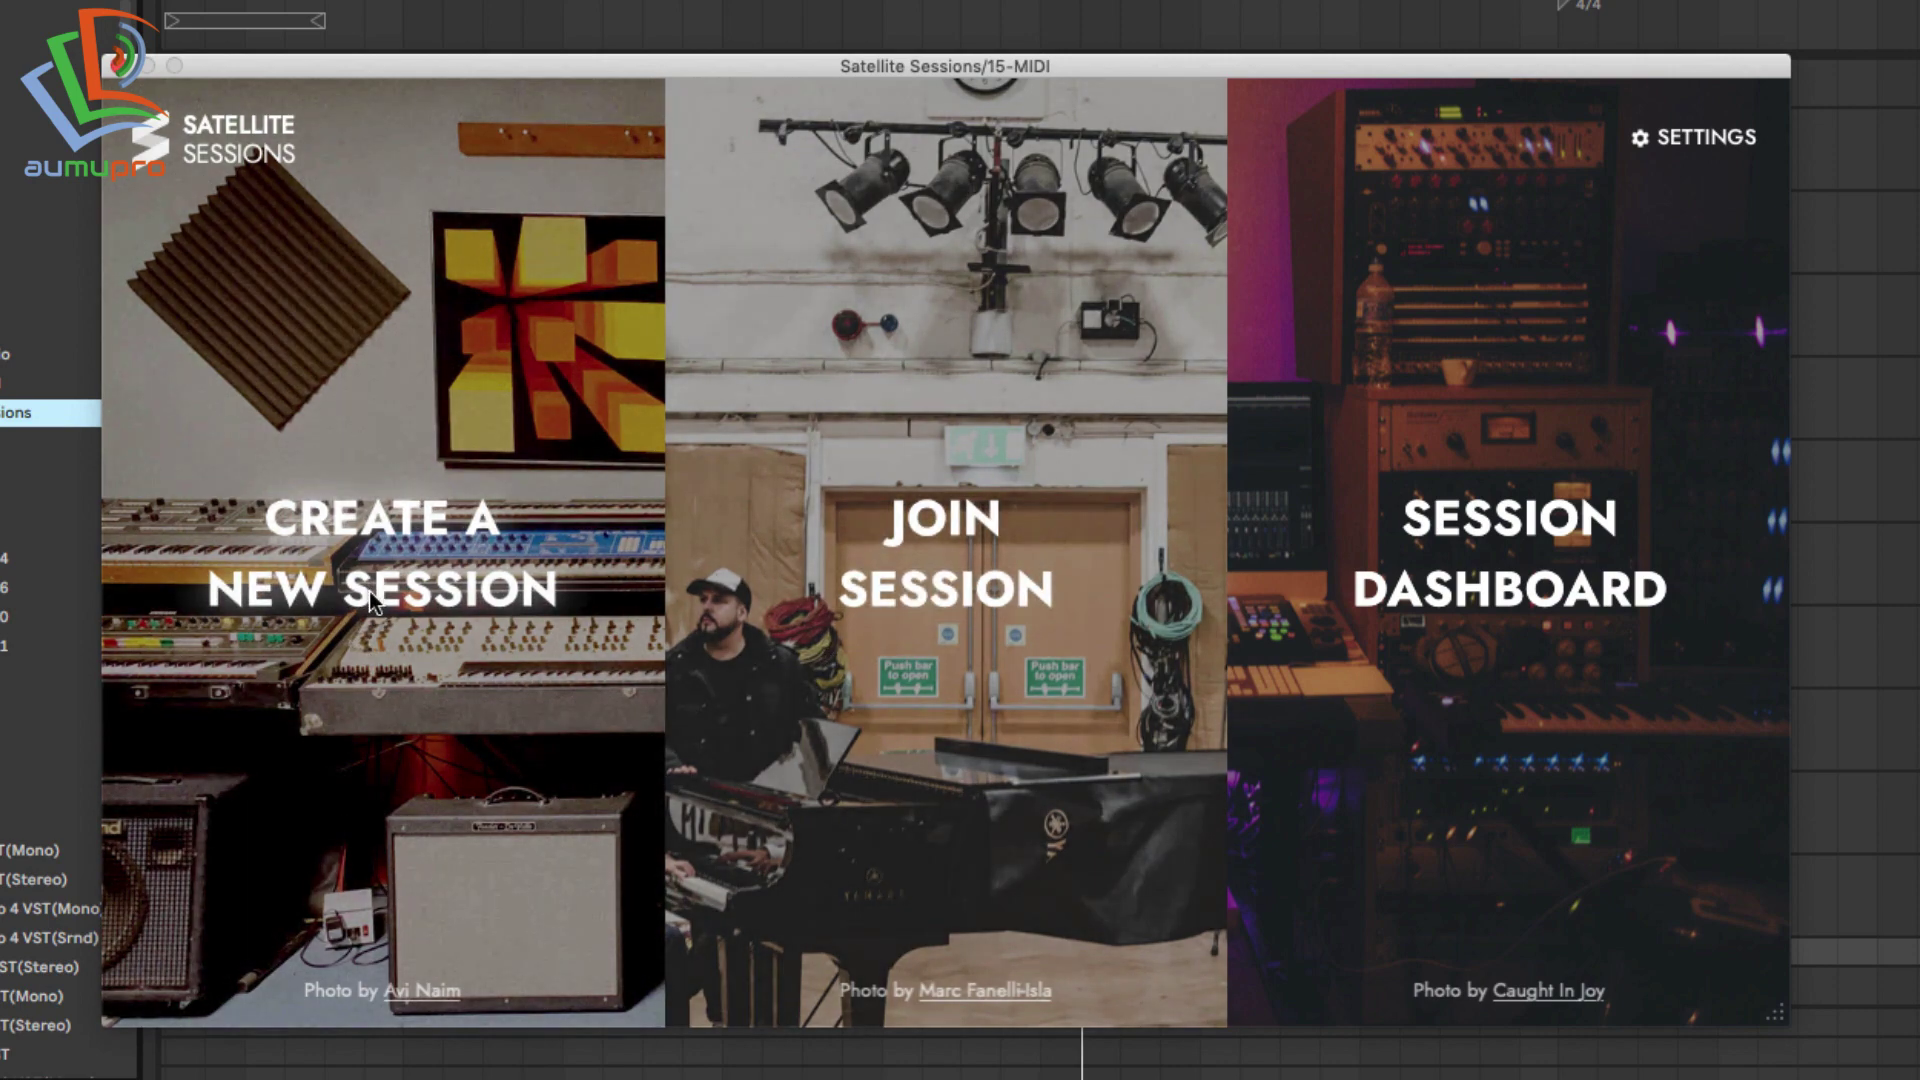
{"action": "left_click", "coordinate": [369, 591]}
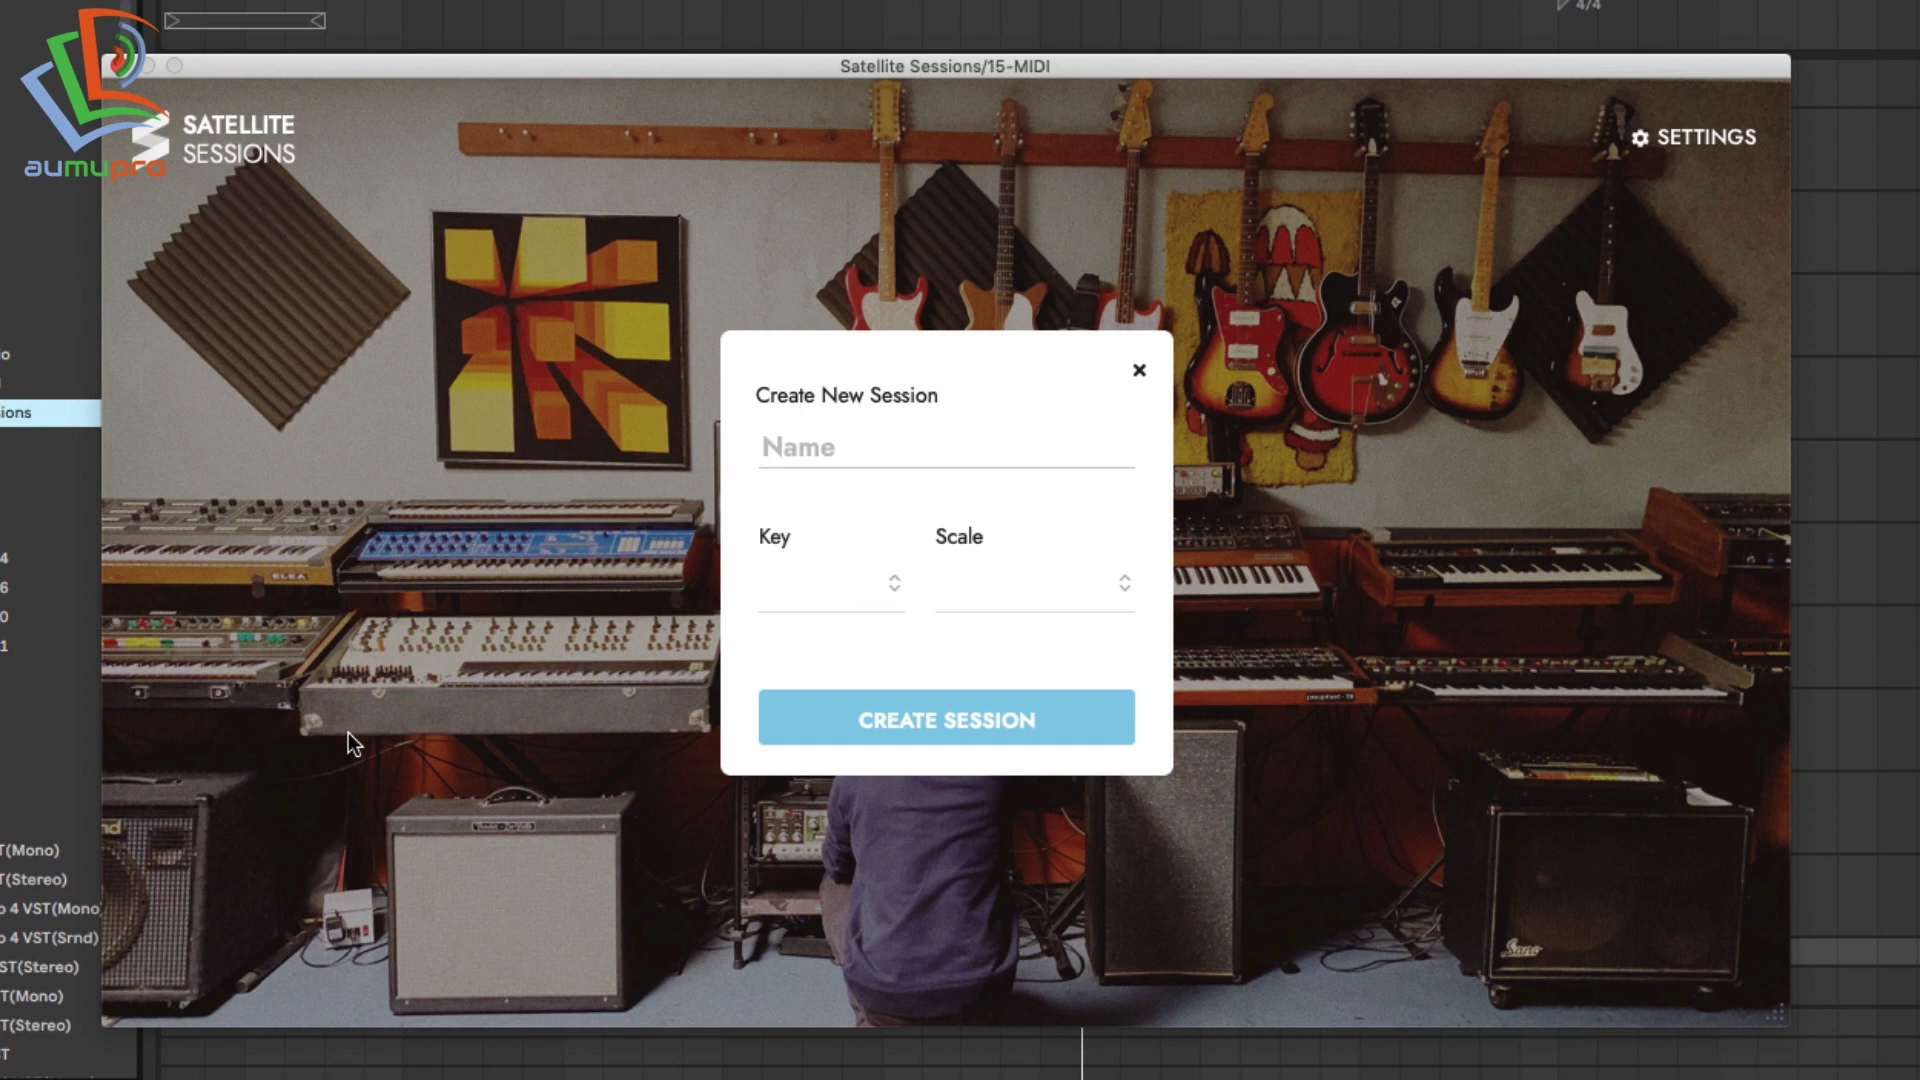
Name the session 'Satellite Test', set key C and scale Major, and create it.
{"action": "type", "text": "Satellite"}
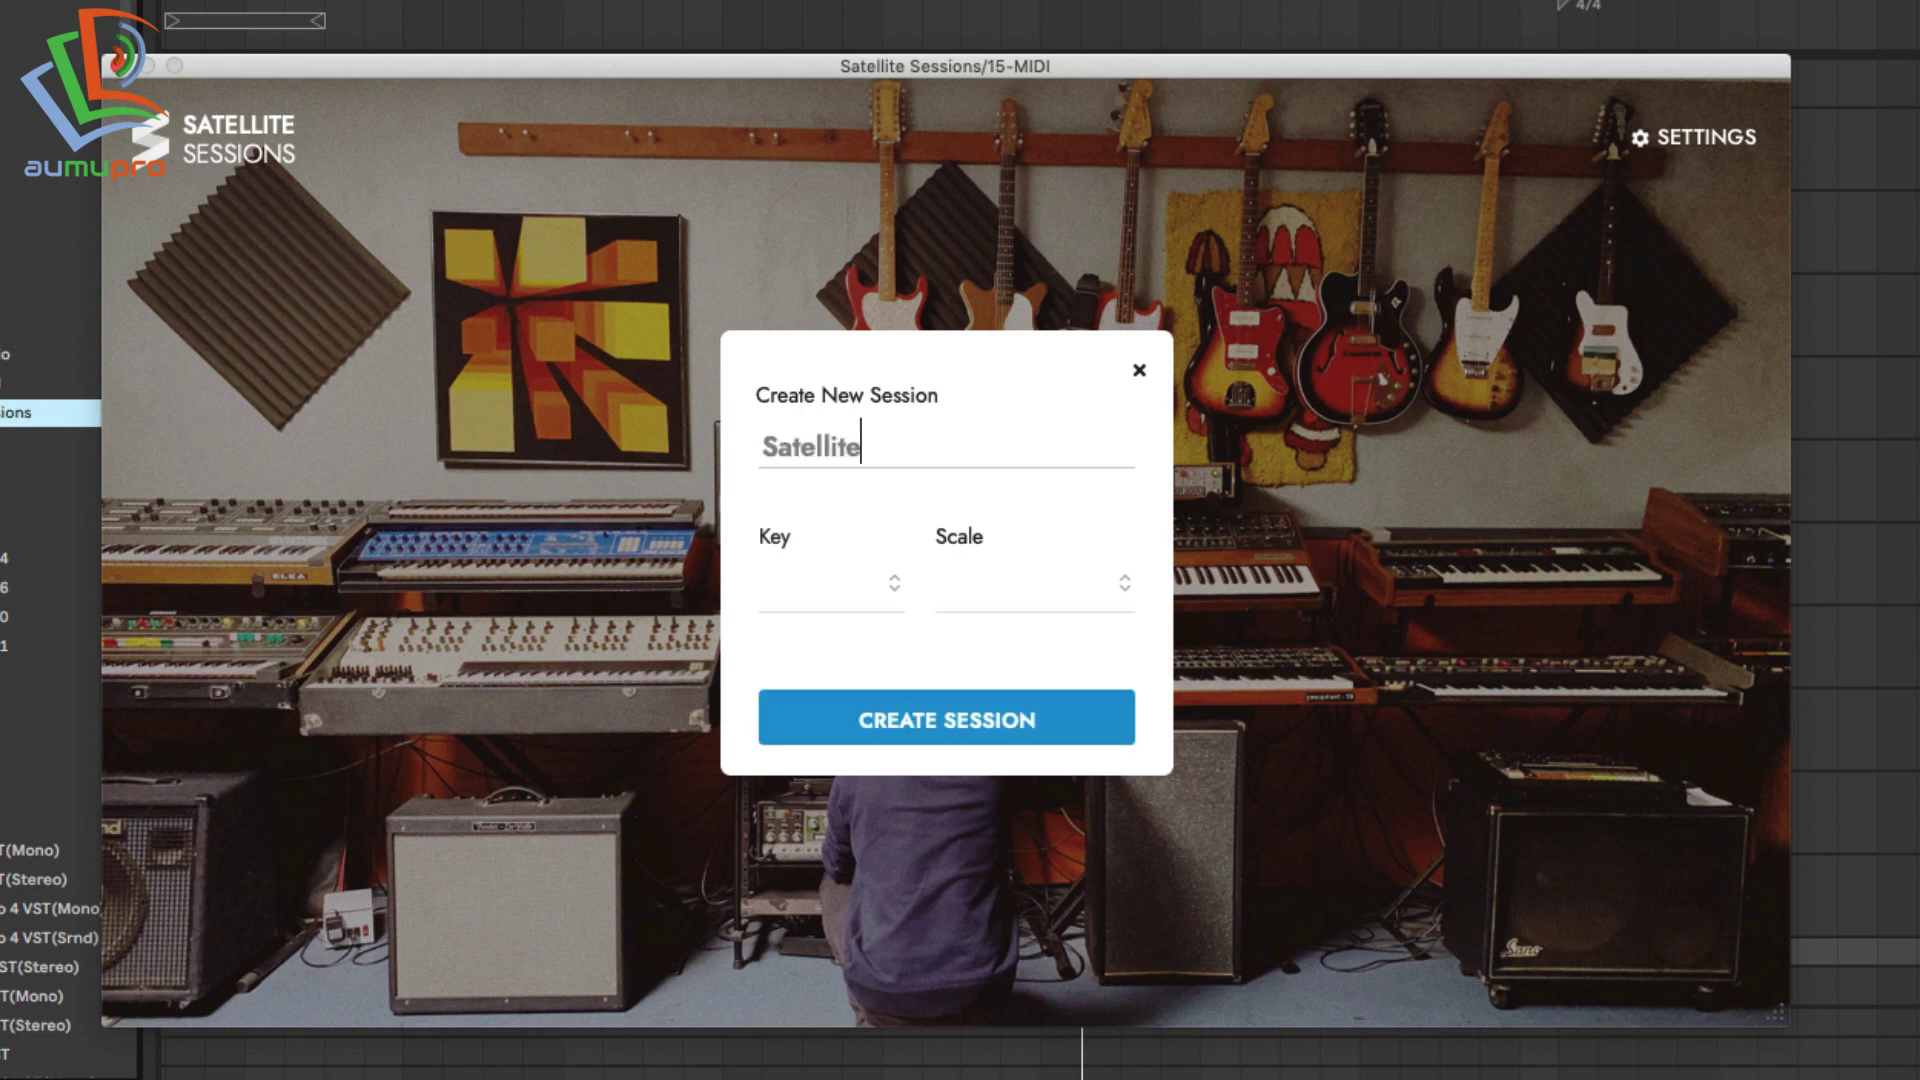
{"action": "type", "text": " Testy"}
{"action": "key", "text": "BackSpace"}
{"action": "left_click", "coordinate": [814, 588]}
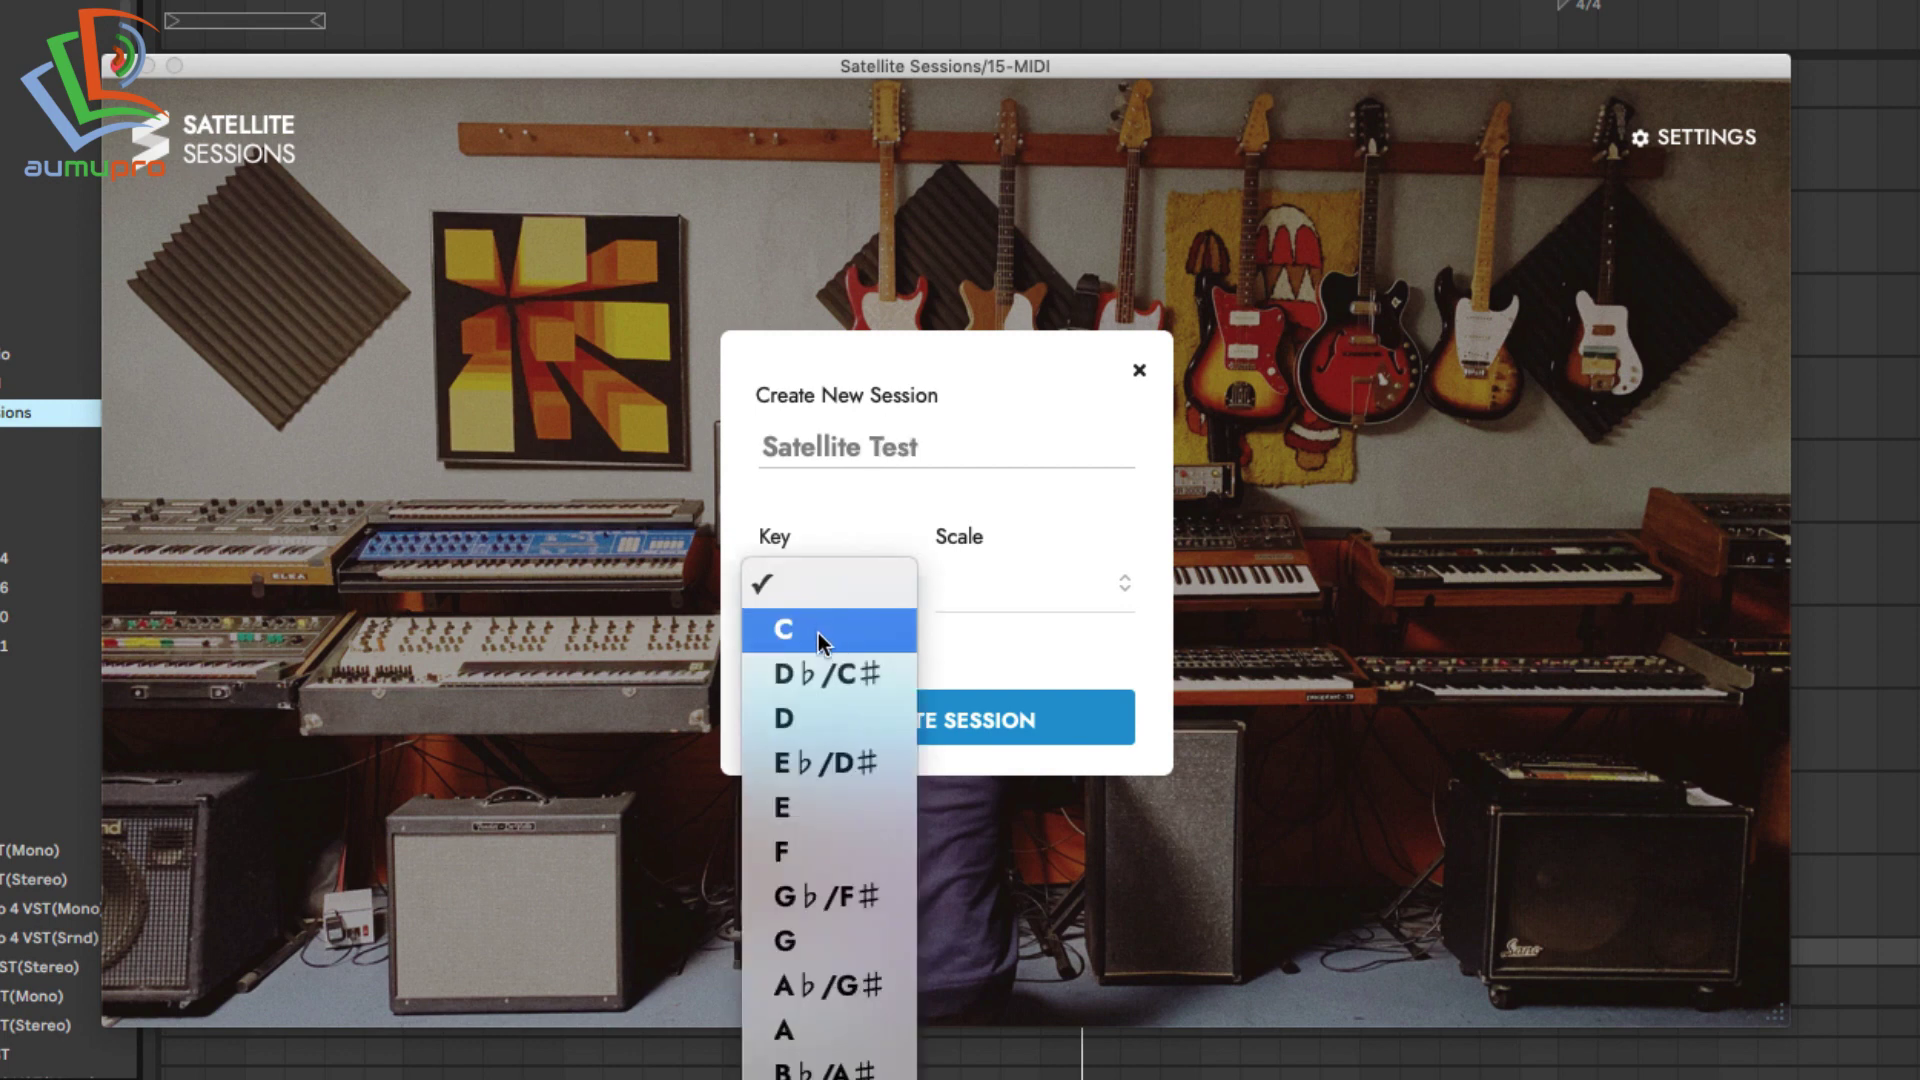
{"action": "left_click", "coordinate": [818, 633]}
{"action": "left_click", "coordinate": [1030, 590]}
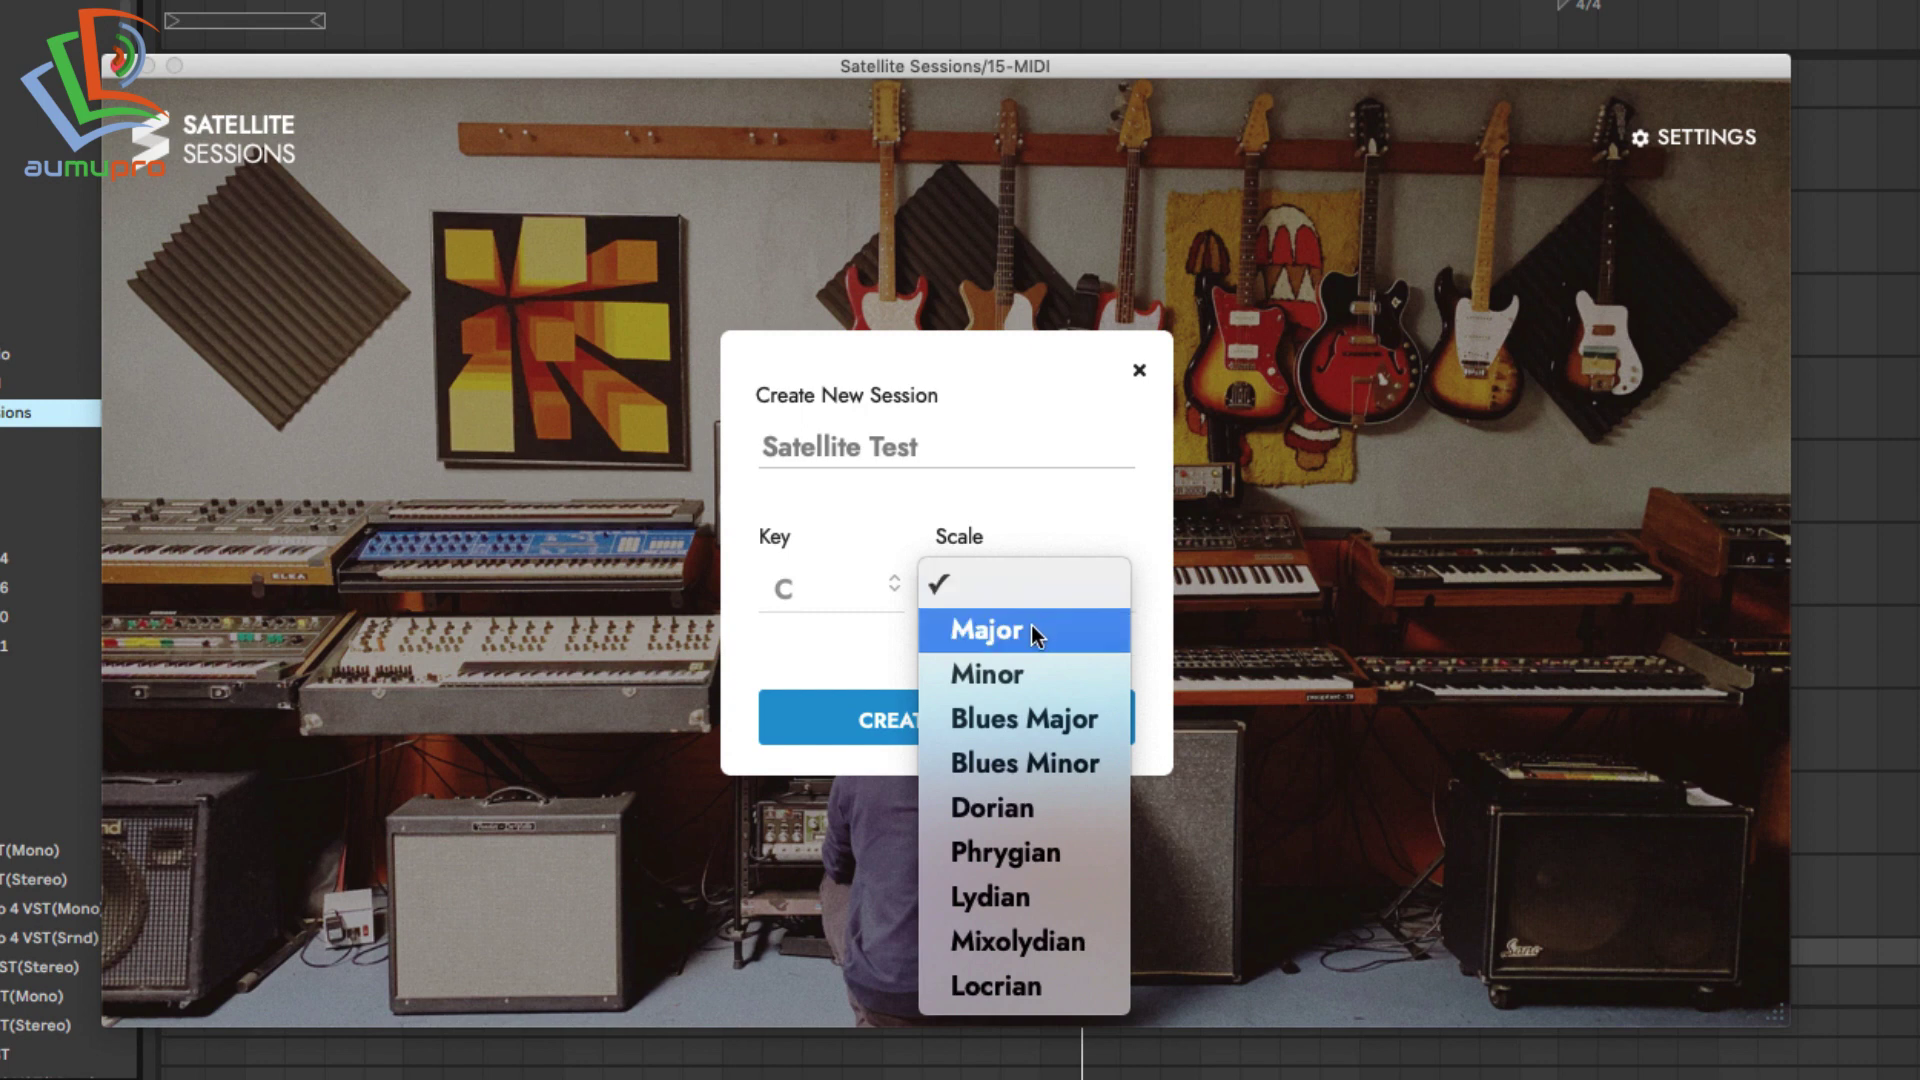
{"action": "left_click", "coordinate": [810, 580]}
{"action": "left_click", "coordinate": [967, 598]}
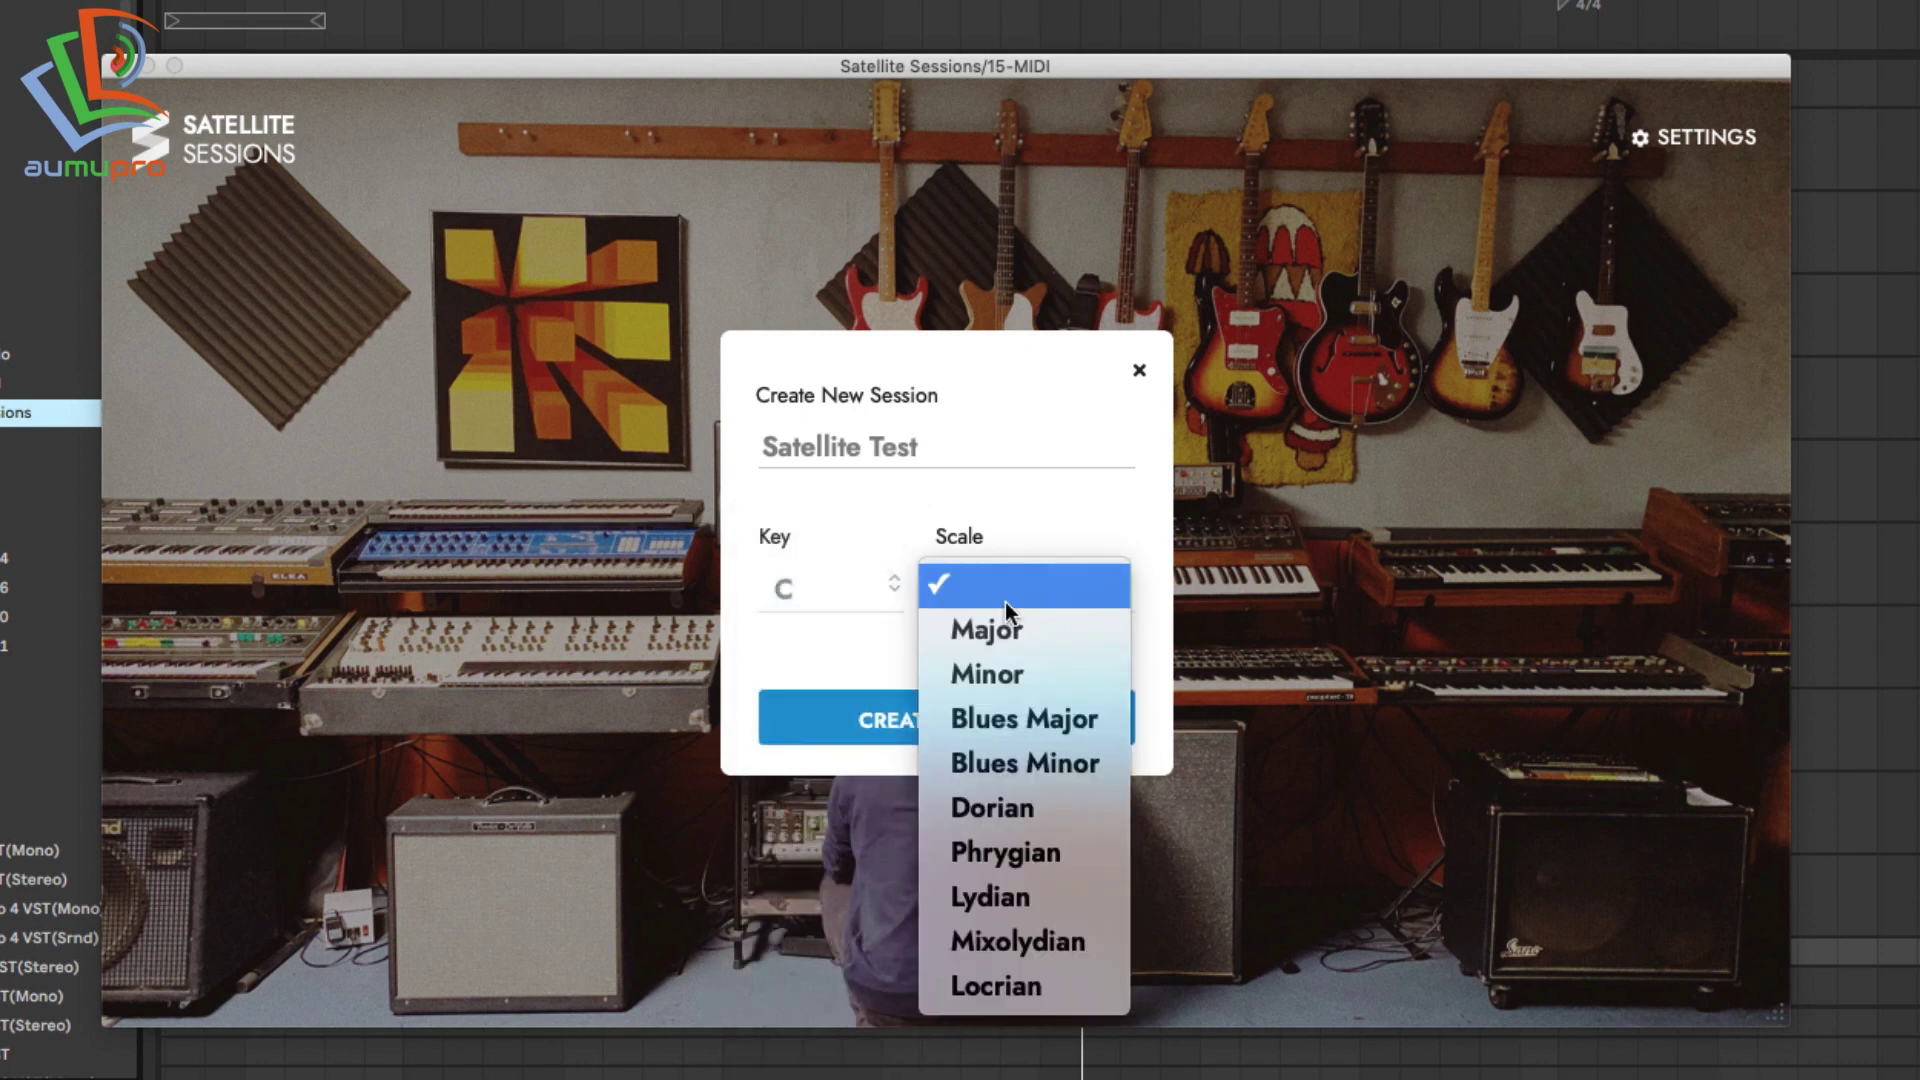
{"action": "left_click", "coordinate": [1010, 632]}
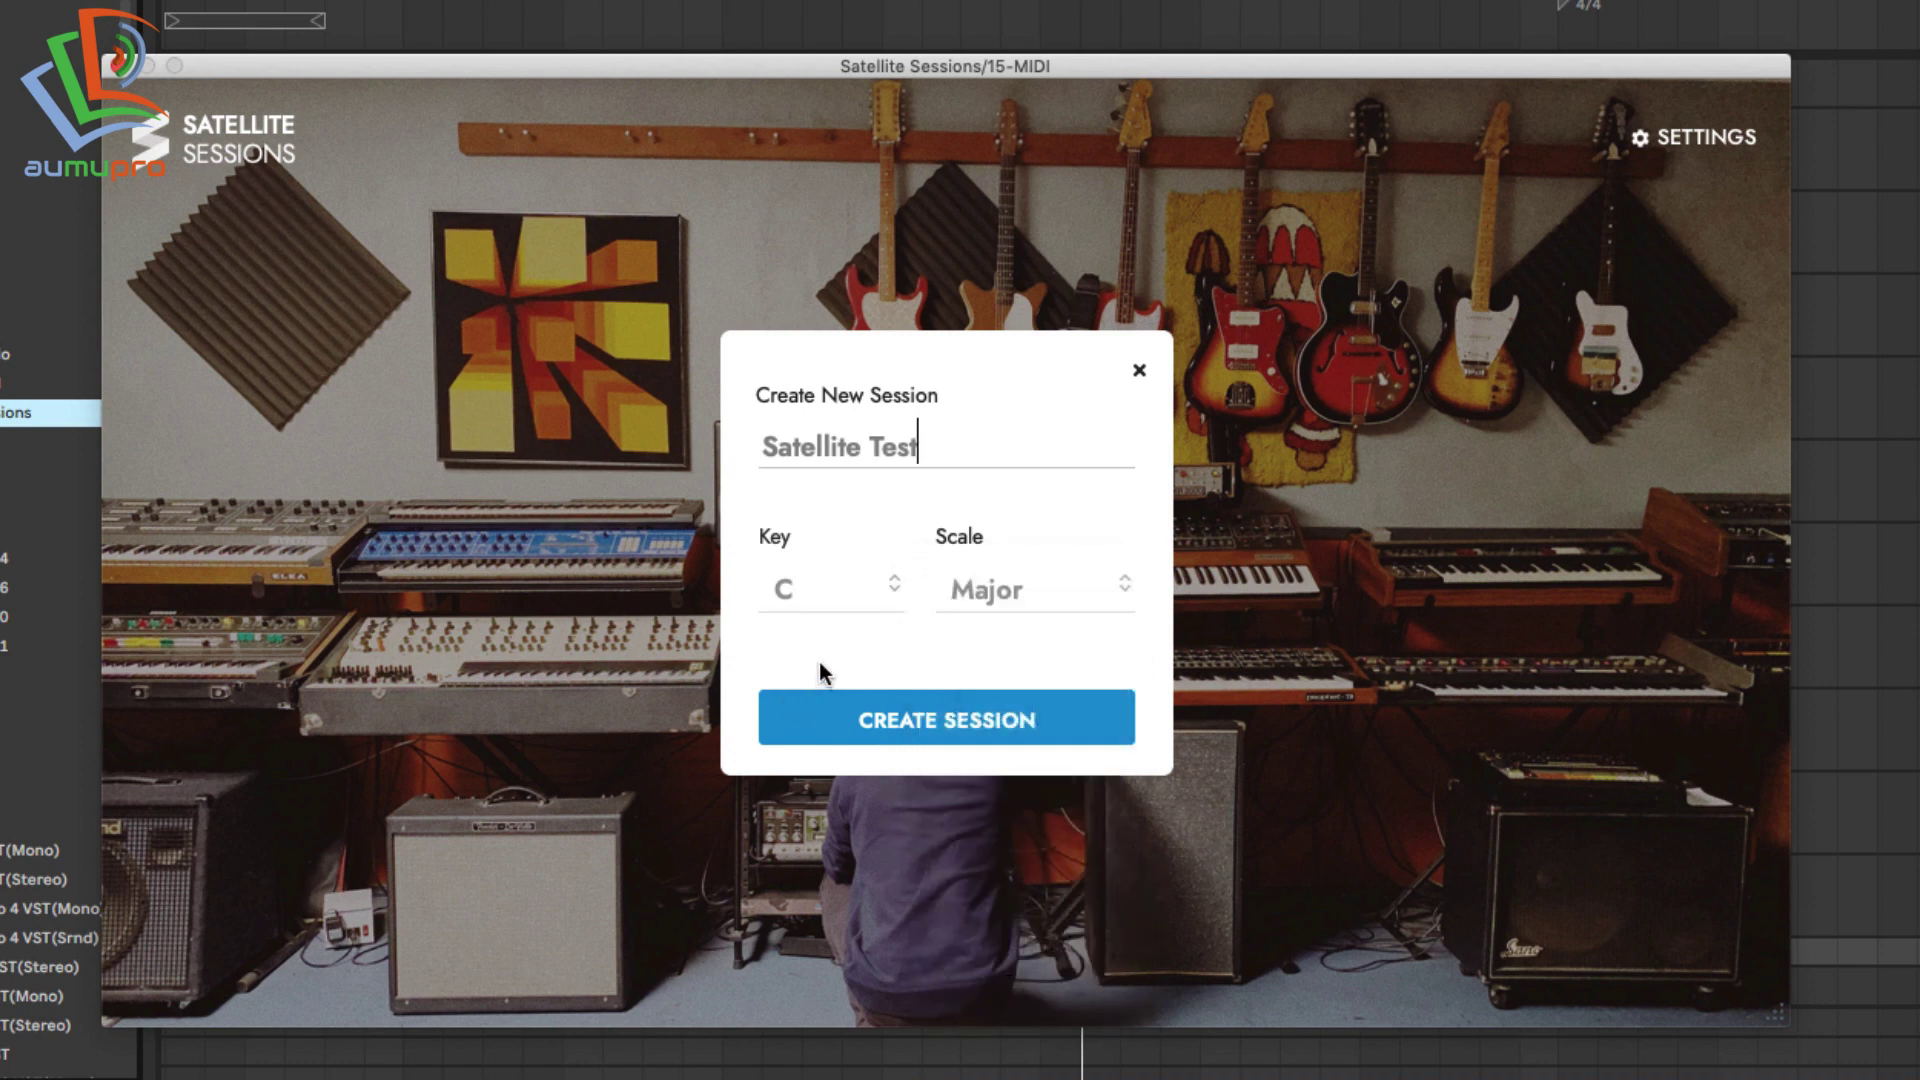
{"action": "left_click", "coordinate": [898, 718]}
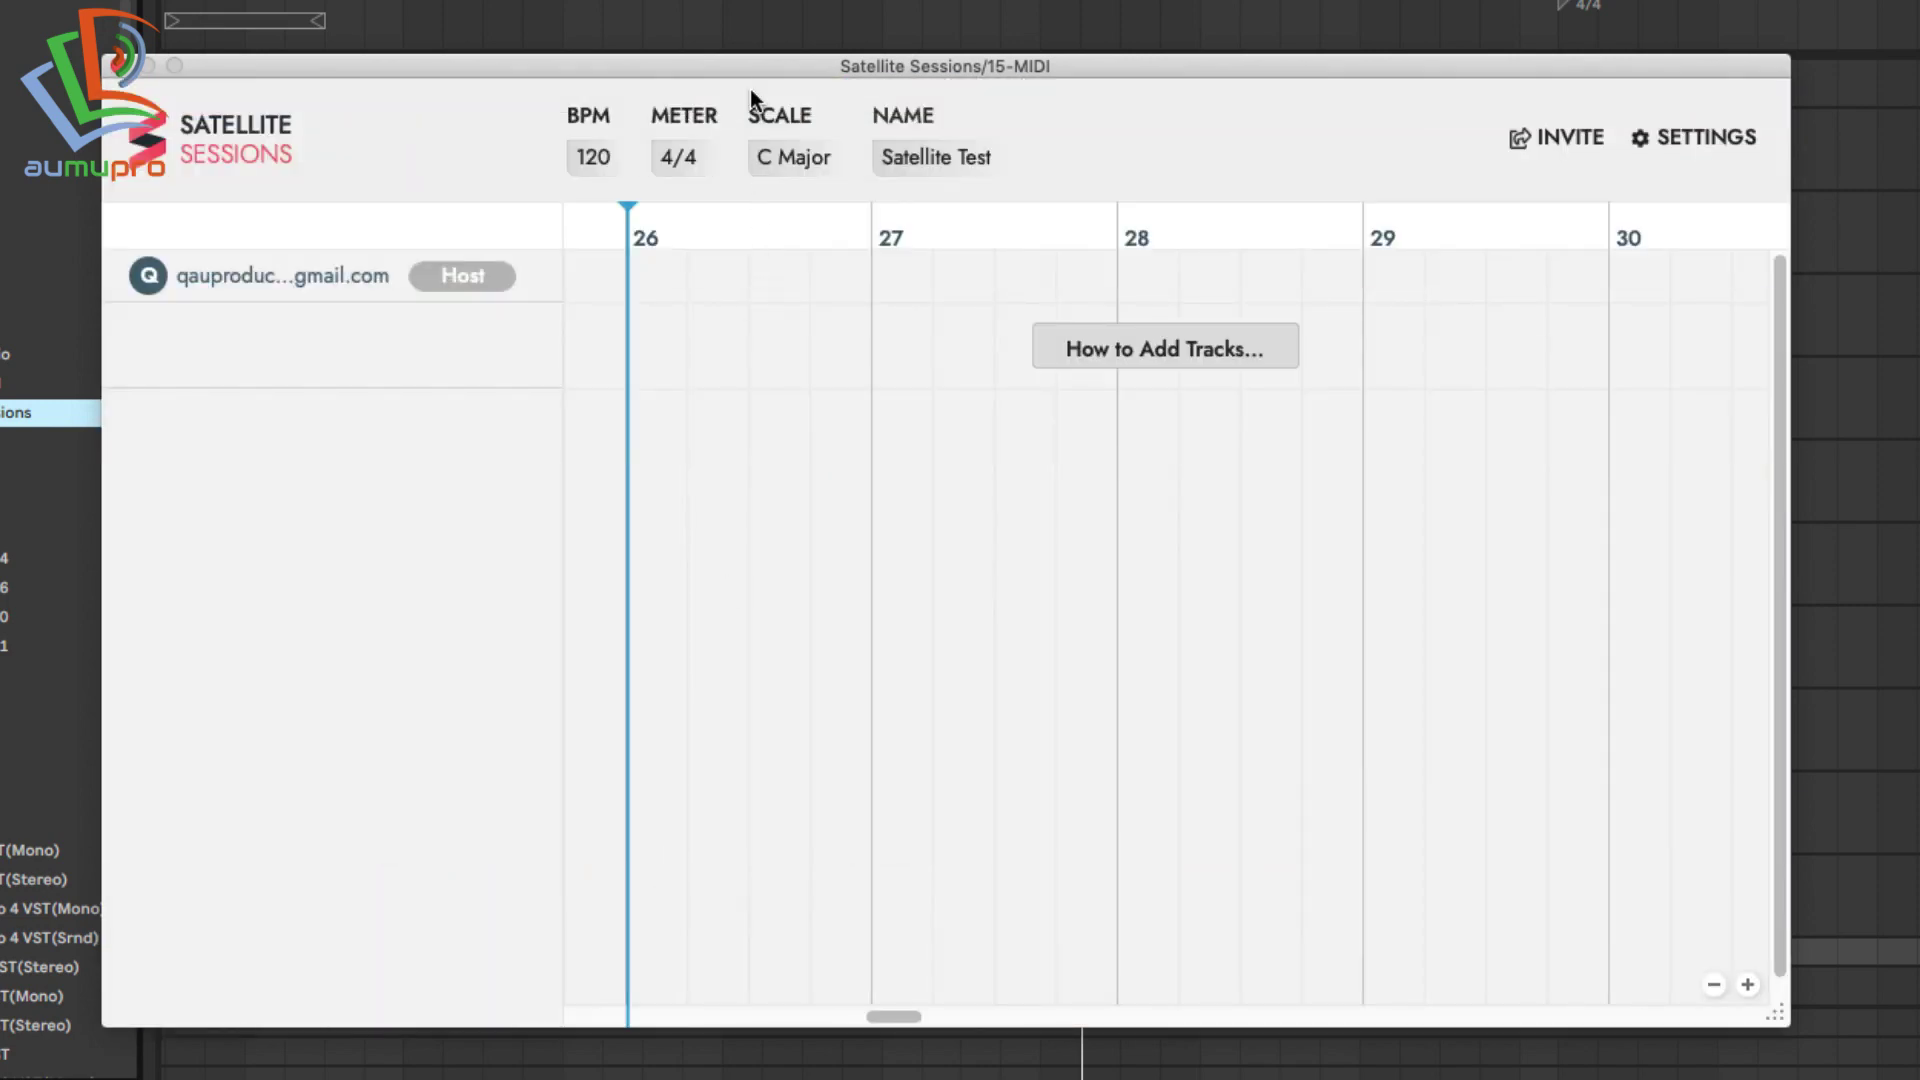
Move the Satellite window aside, click the timeline through to bar 26 to check sync, then restore it.
{"action": "left_click_drag", "start_coordinate": [756, 66], "coordinate": [830, 423]}
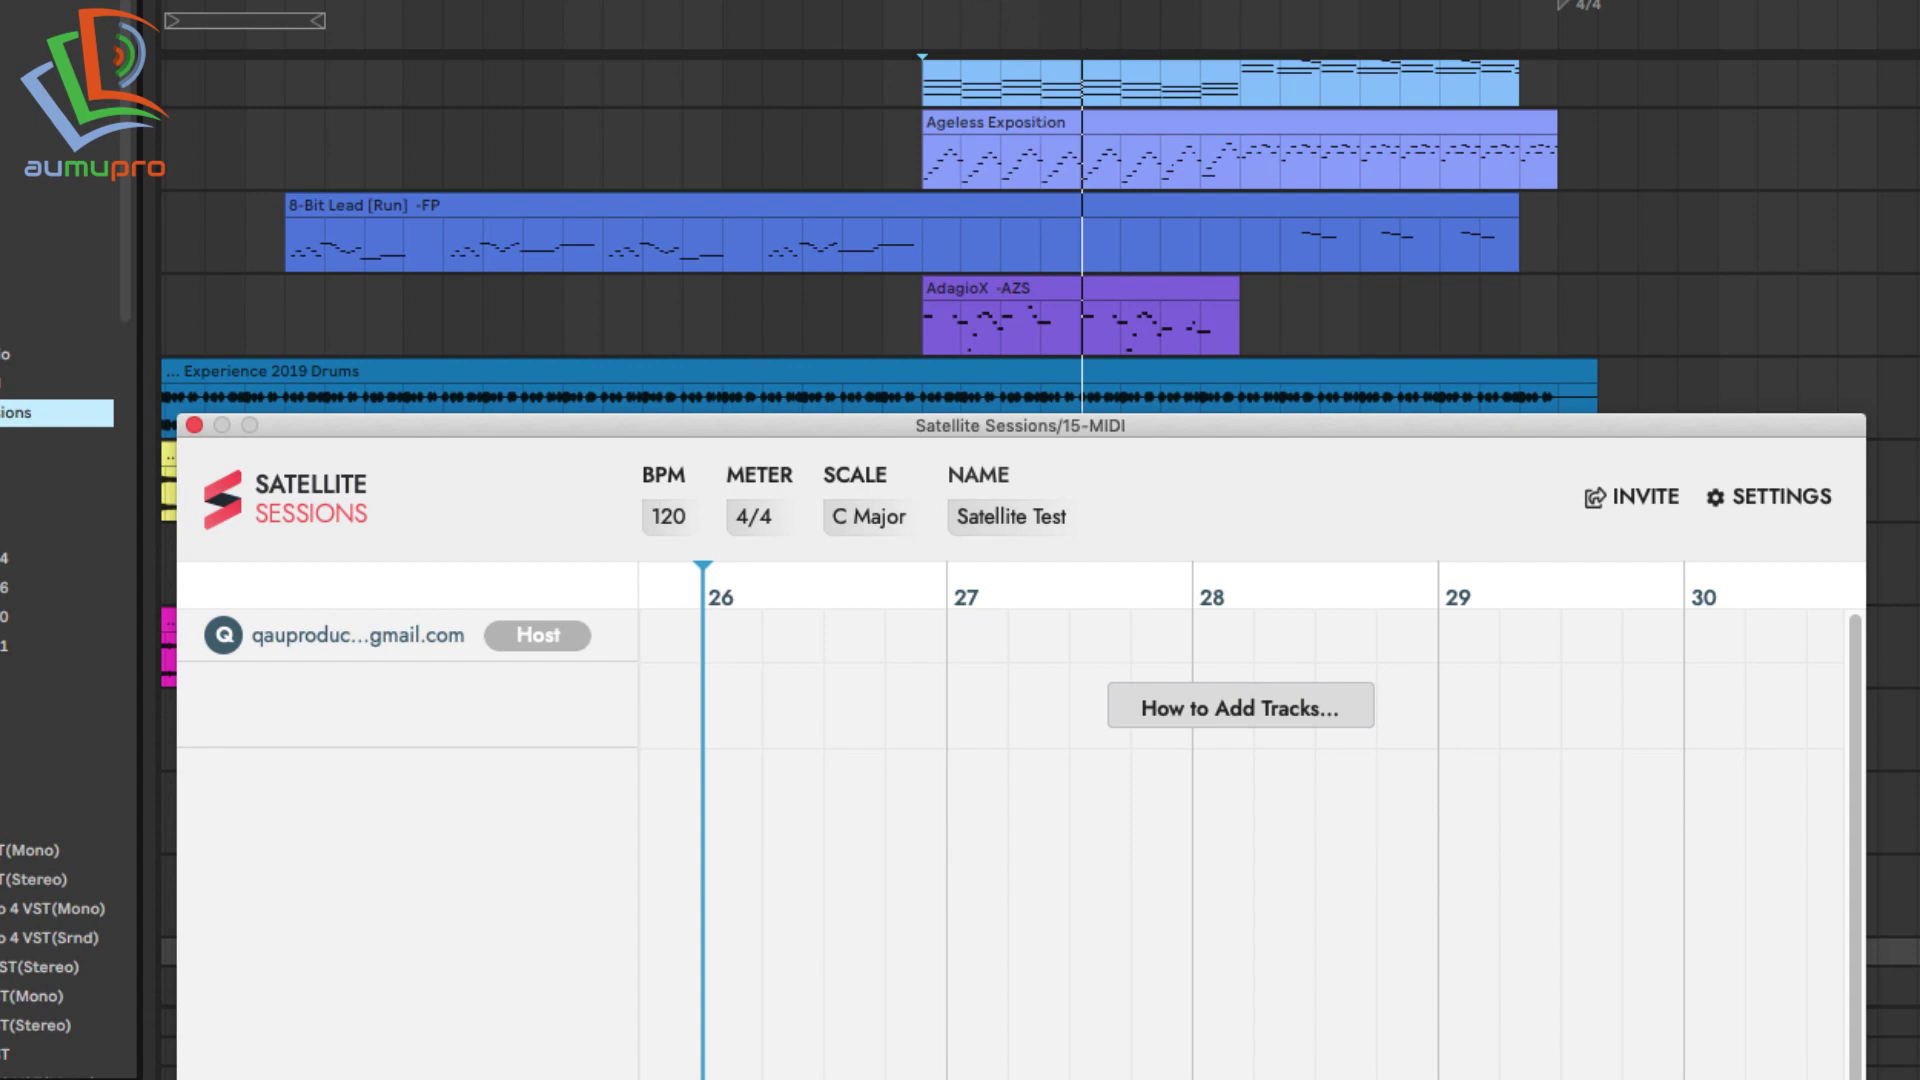
{"action": "left_click", "coordinate": [891, 146]}
{"action": "left_click", "coordinate": [998, 154]}
{"action": "left_click", "coordinate": [1049, 153]}
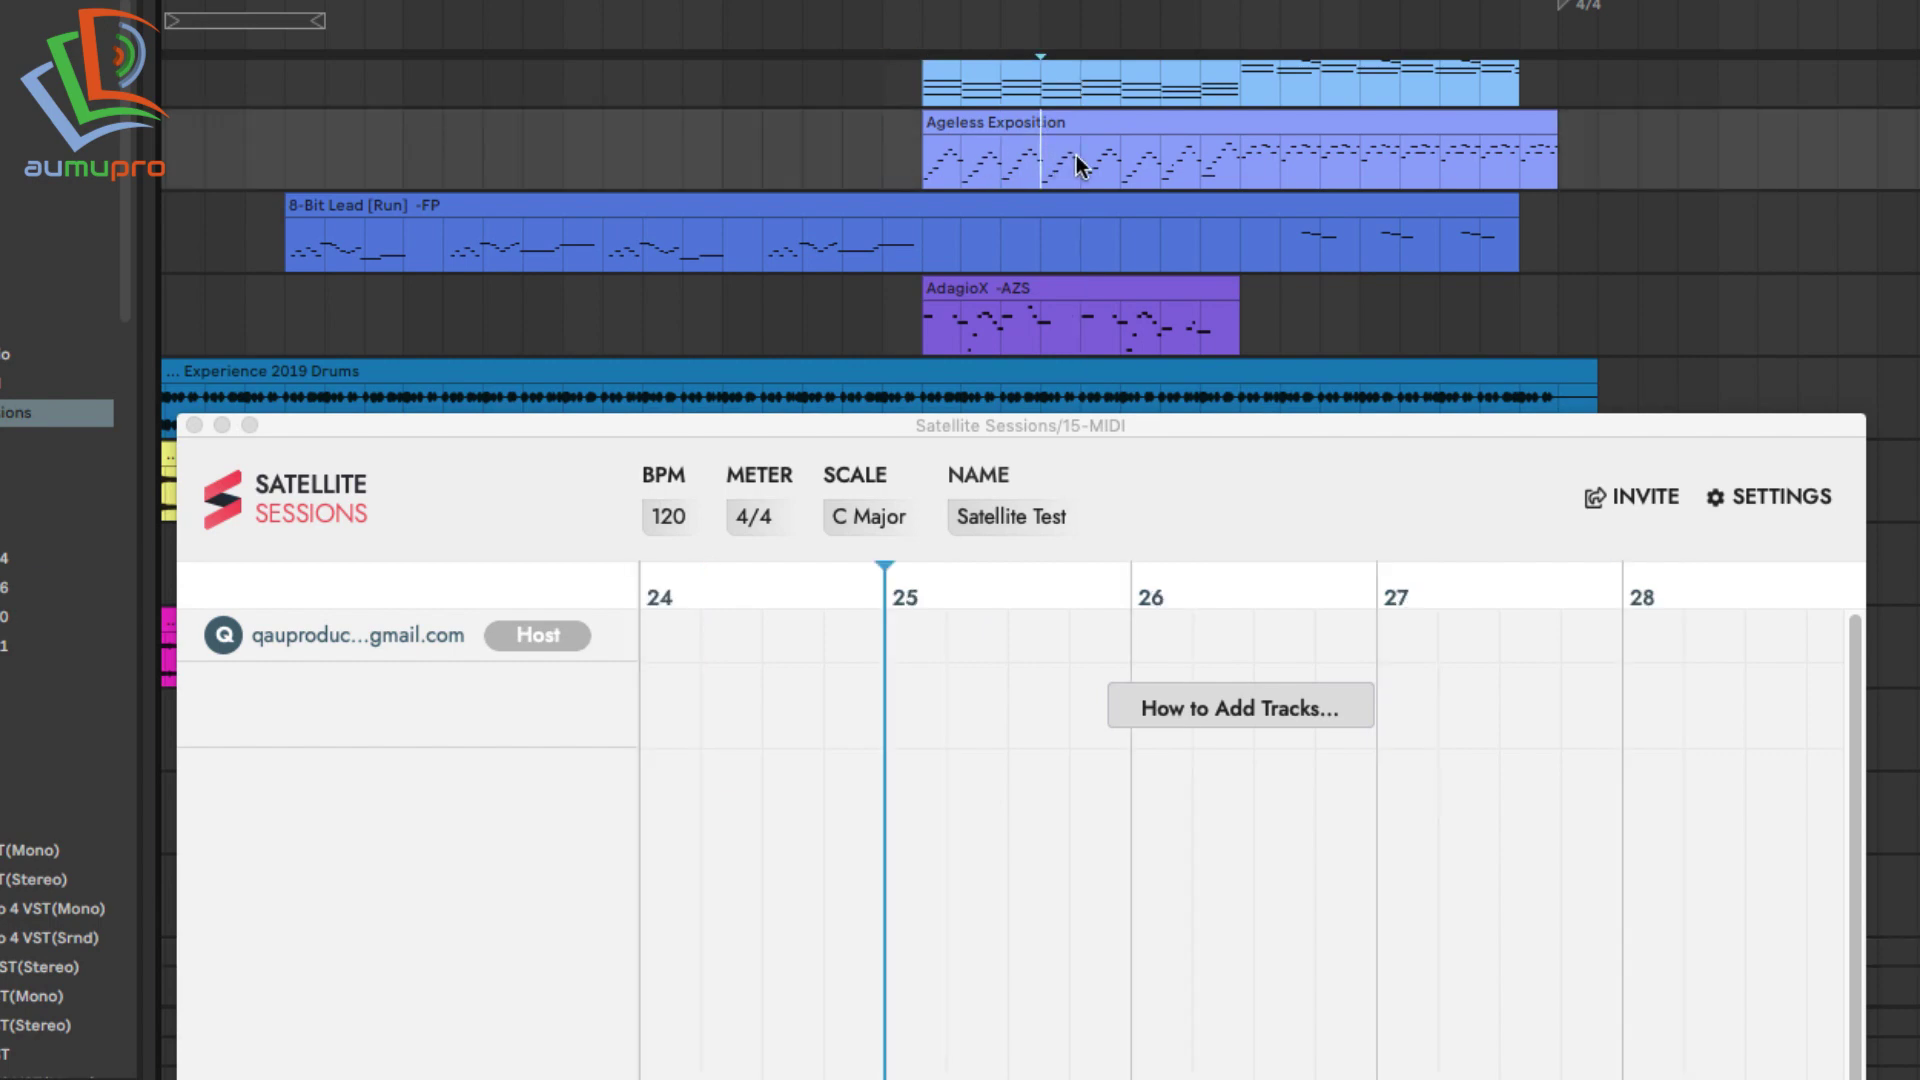
{"action": "left_click", "coordinate": [1077, 164]}
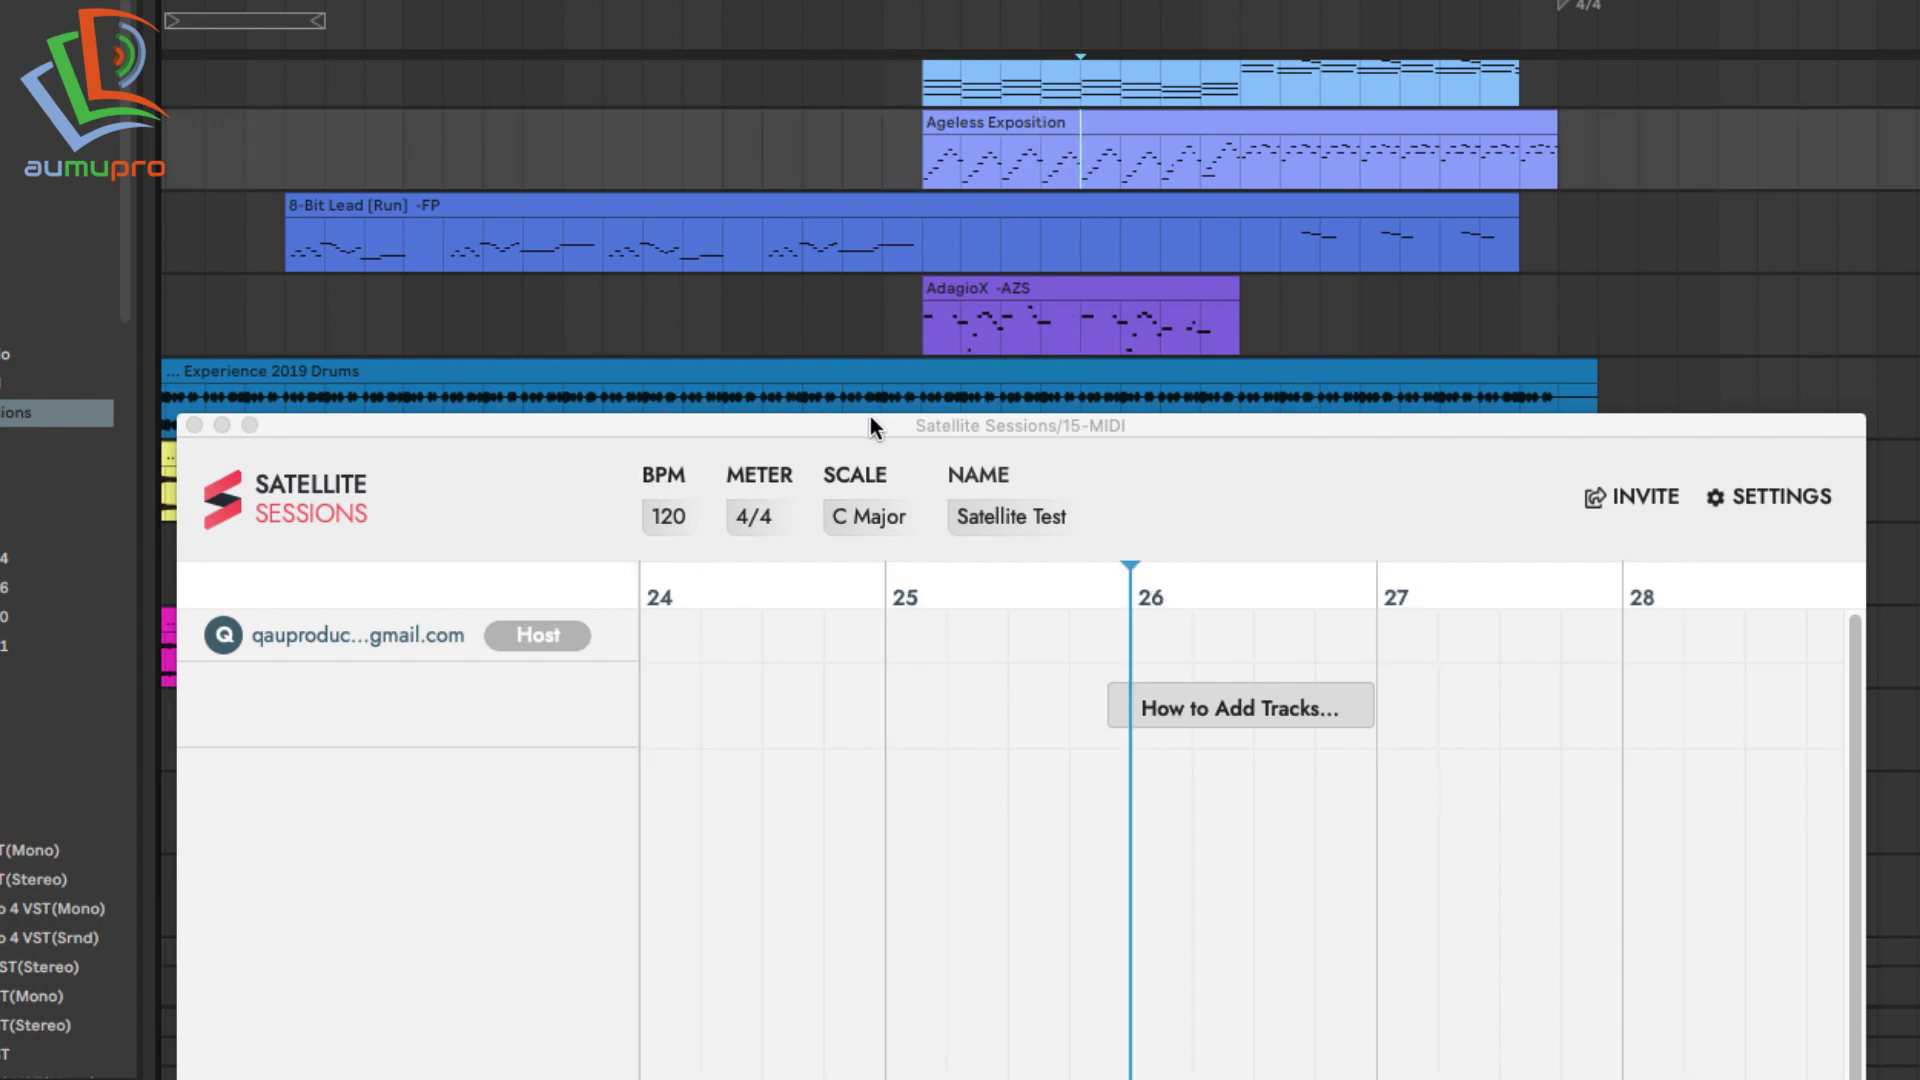
{"action": "left_click_drag", "start_coordinate": [865, 423], "coordinate": [915, 176]}
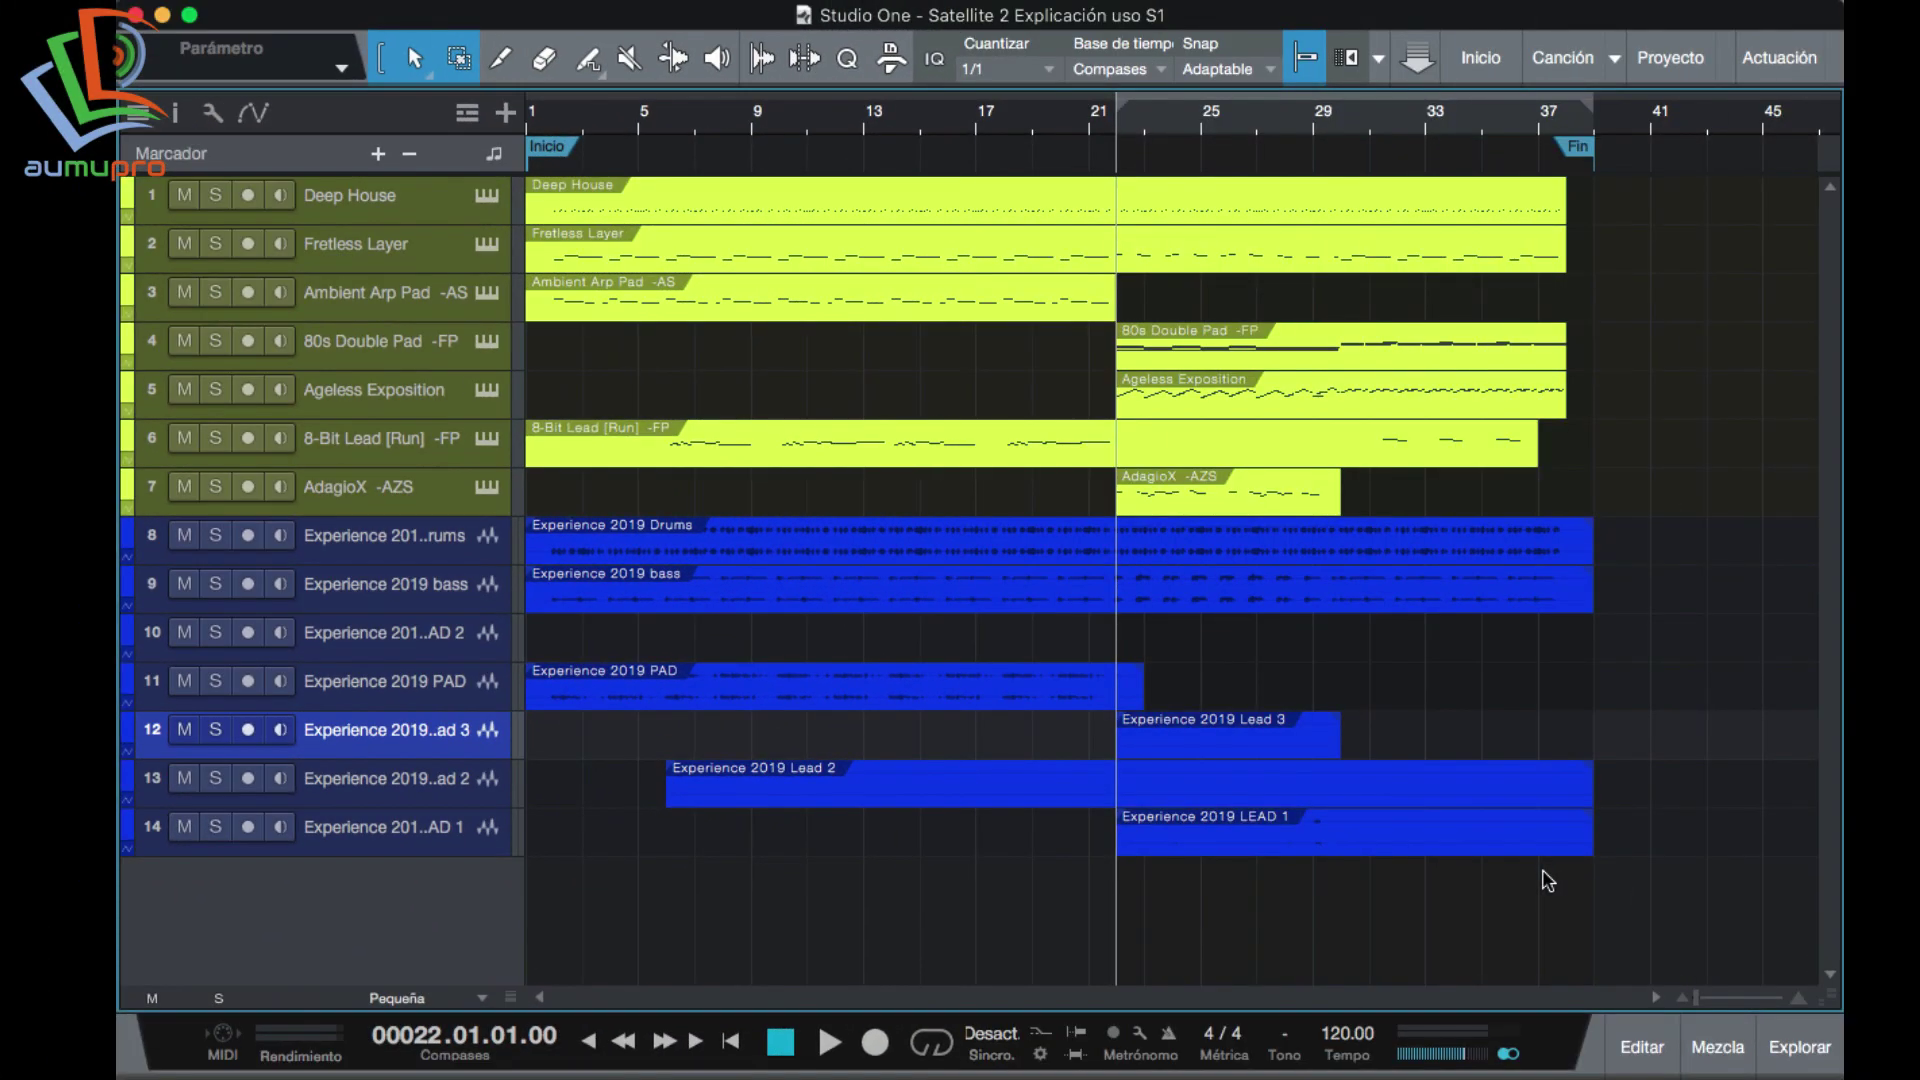
Locate Satellite Sessions among the Mixed In Key instruments in Studio One's browser.
{"action": "left_click", "coordinate": [1788, 1057]}
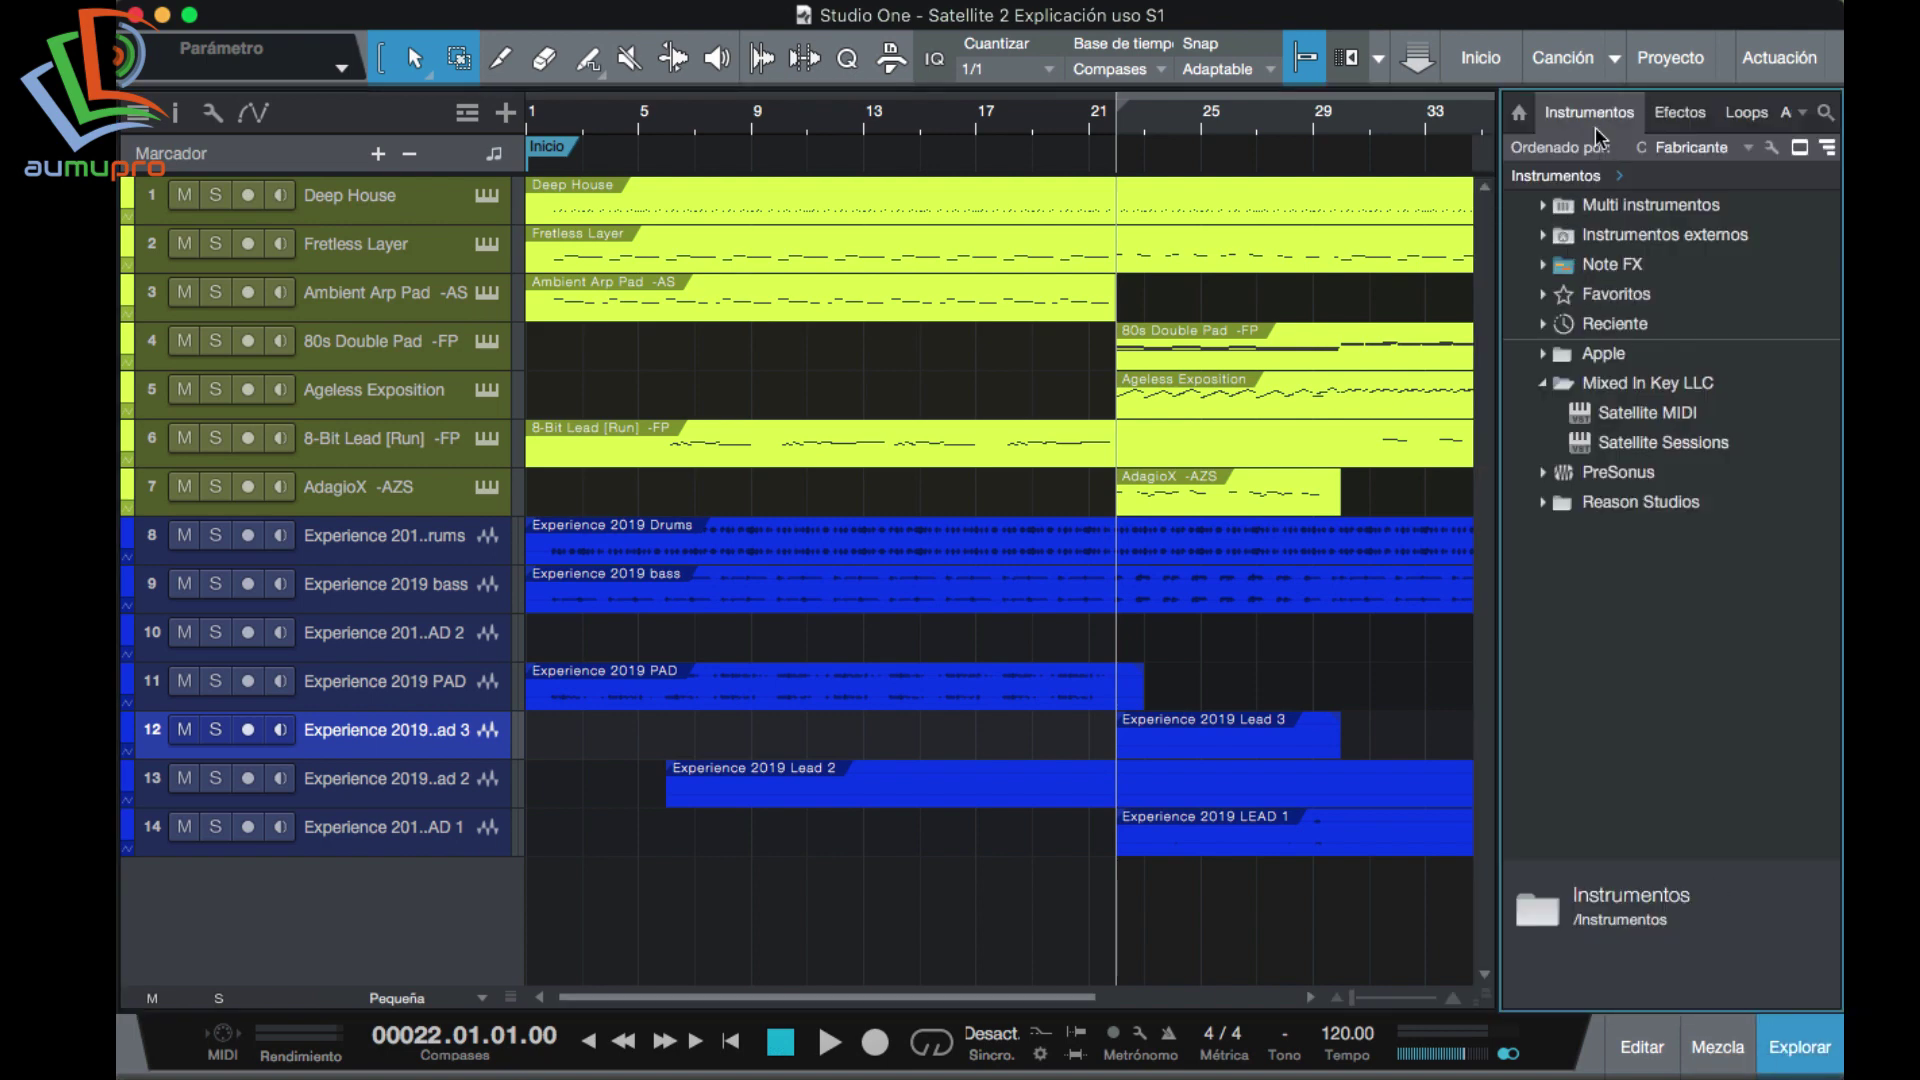
{"action": "left_click", "coordinate": [1632, 443]}
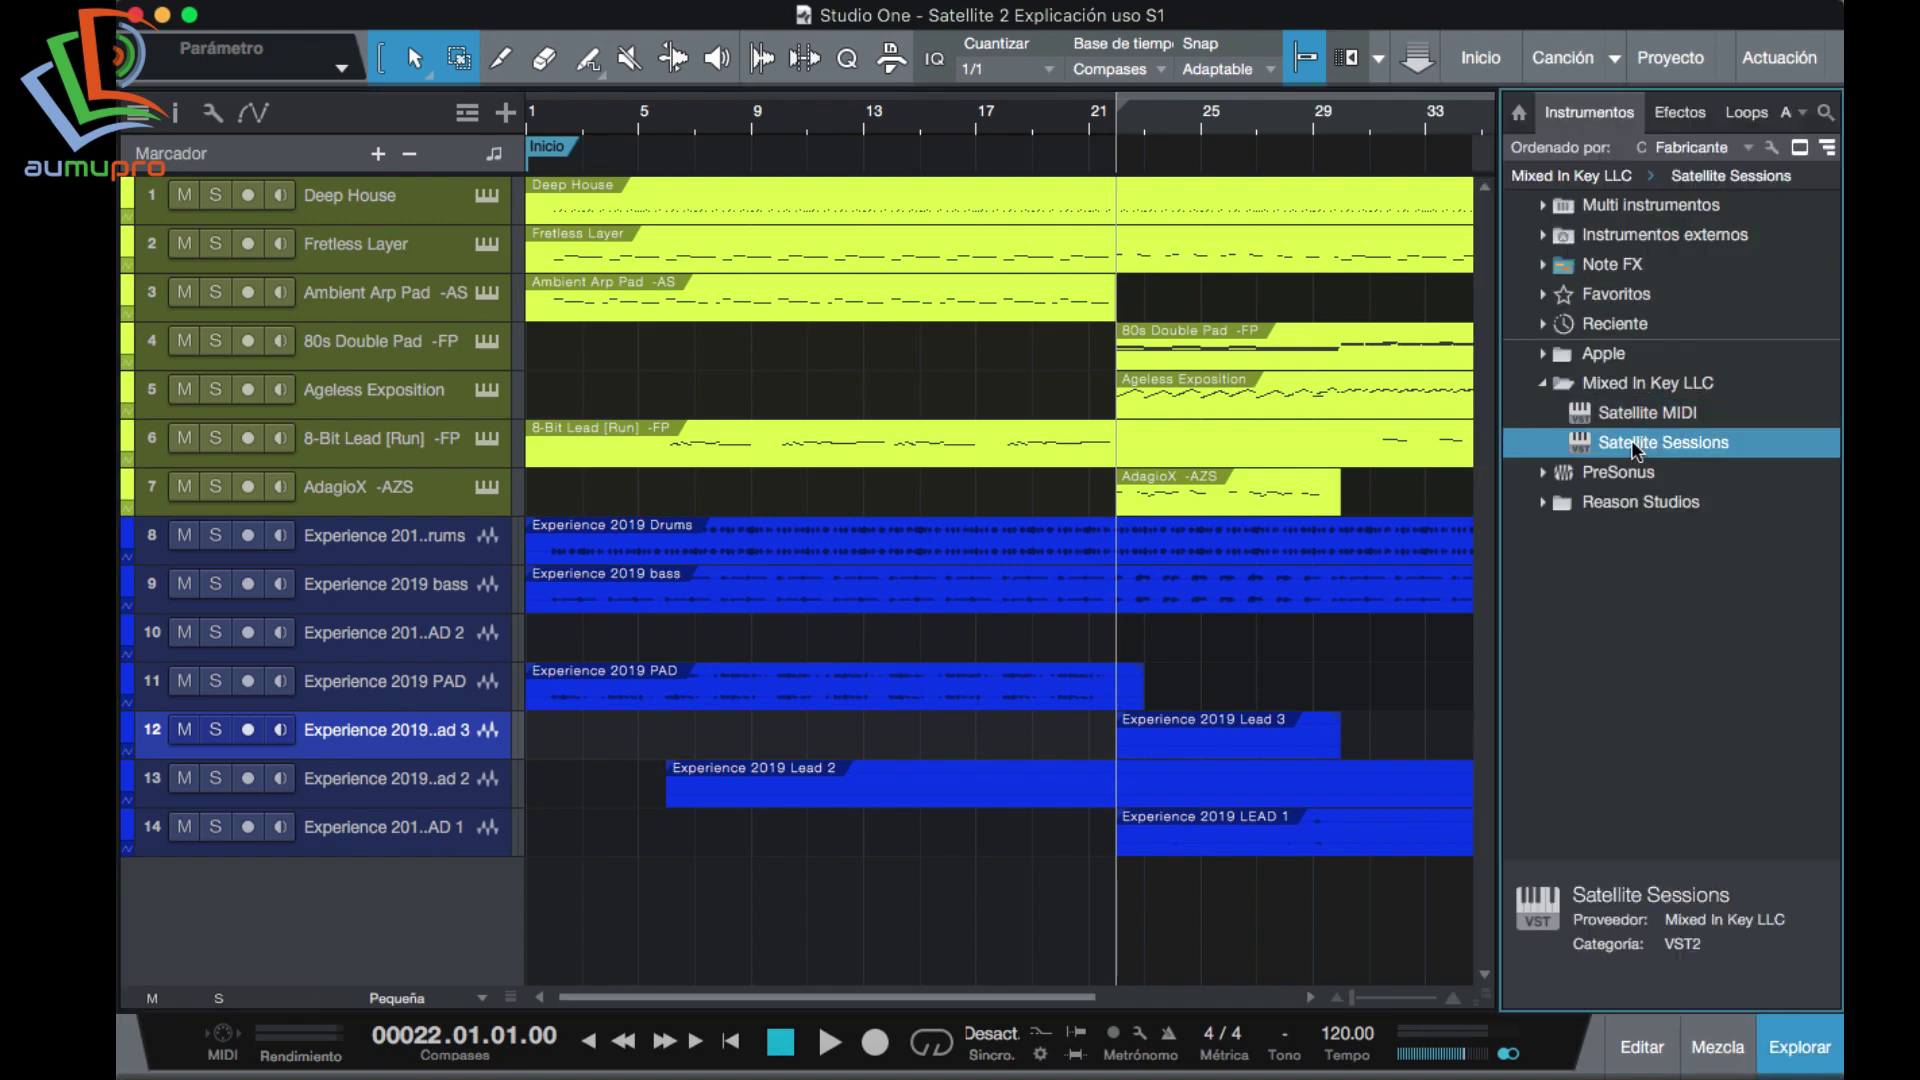
{"action": "left_click", "coordinate": [1677, 115]}
{"action": "left_click", "coordinate": [1635, 420]}
{"action": "left_click", "coordinate": [1588, 112]}
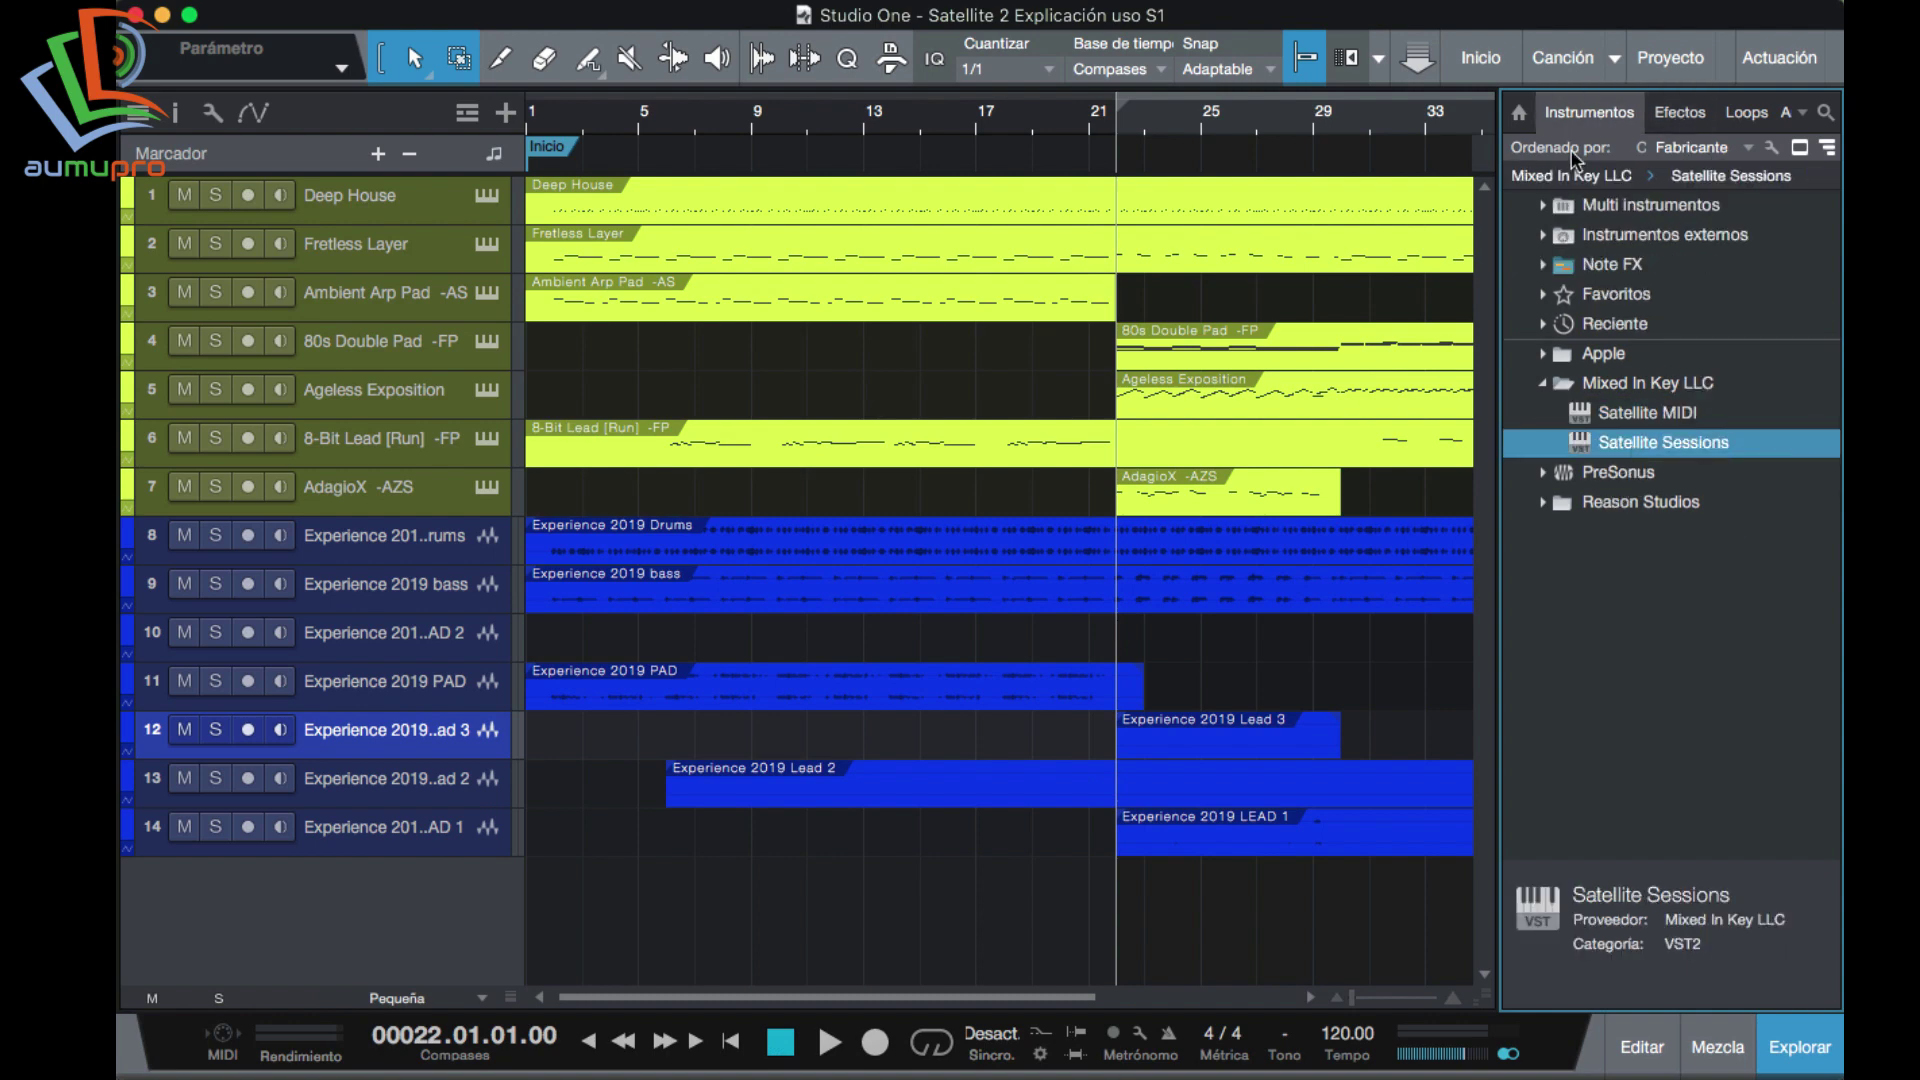
Drop Satellite Sessions into the mixer's Instruments panel, skip the tutorials and choose Join Session.
{"action": "left_click", "coordinate": [1717, 1047]}
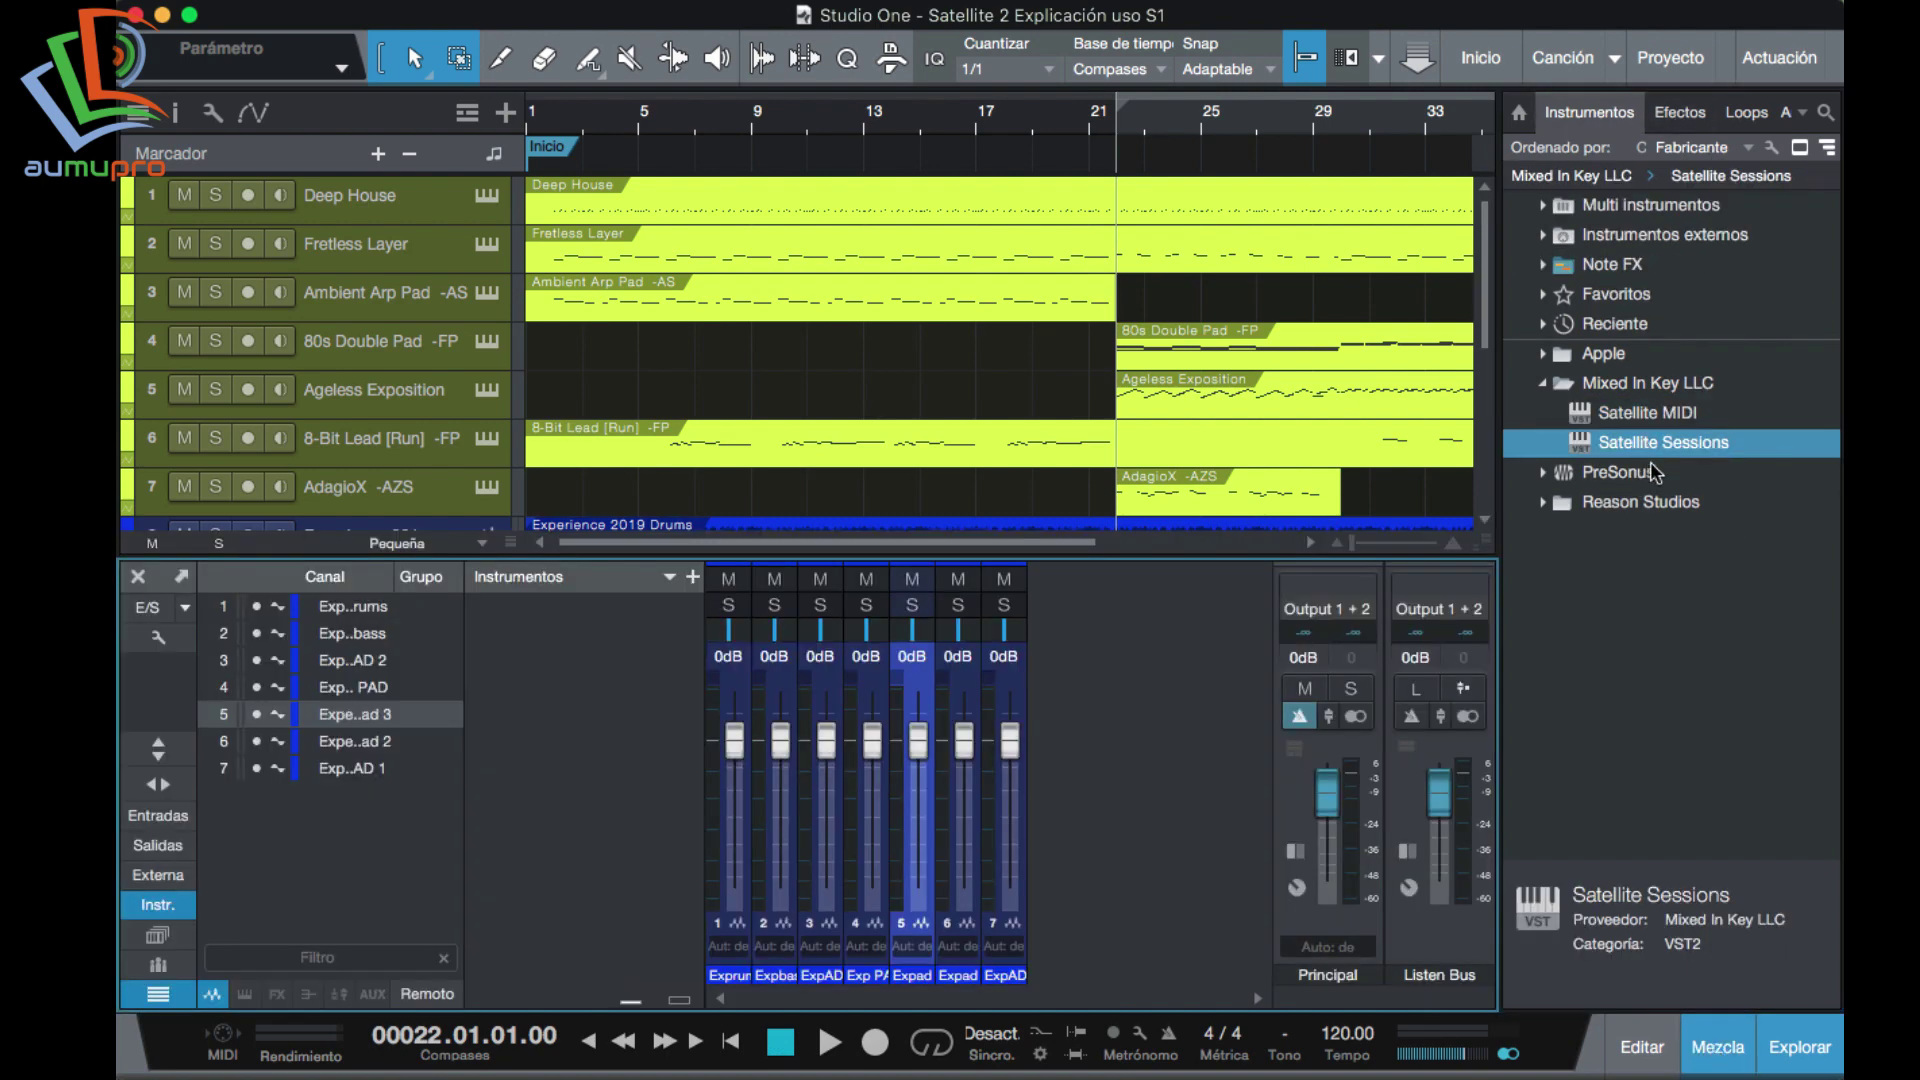
{"action": "left_click_drag", "start_coordinate": [1648, 452], "coordinate": [542, 782]}
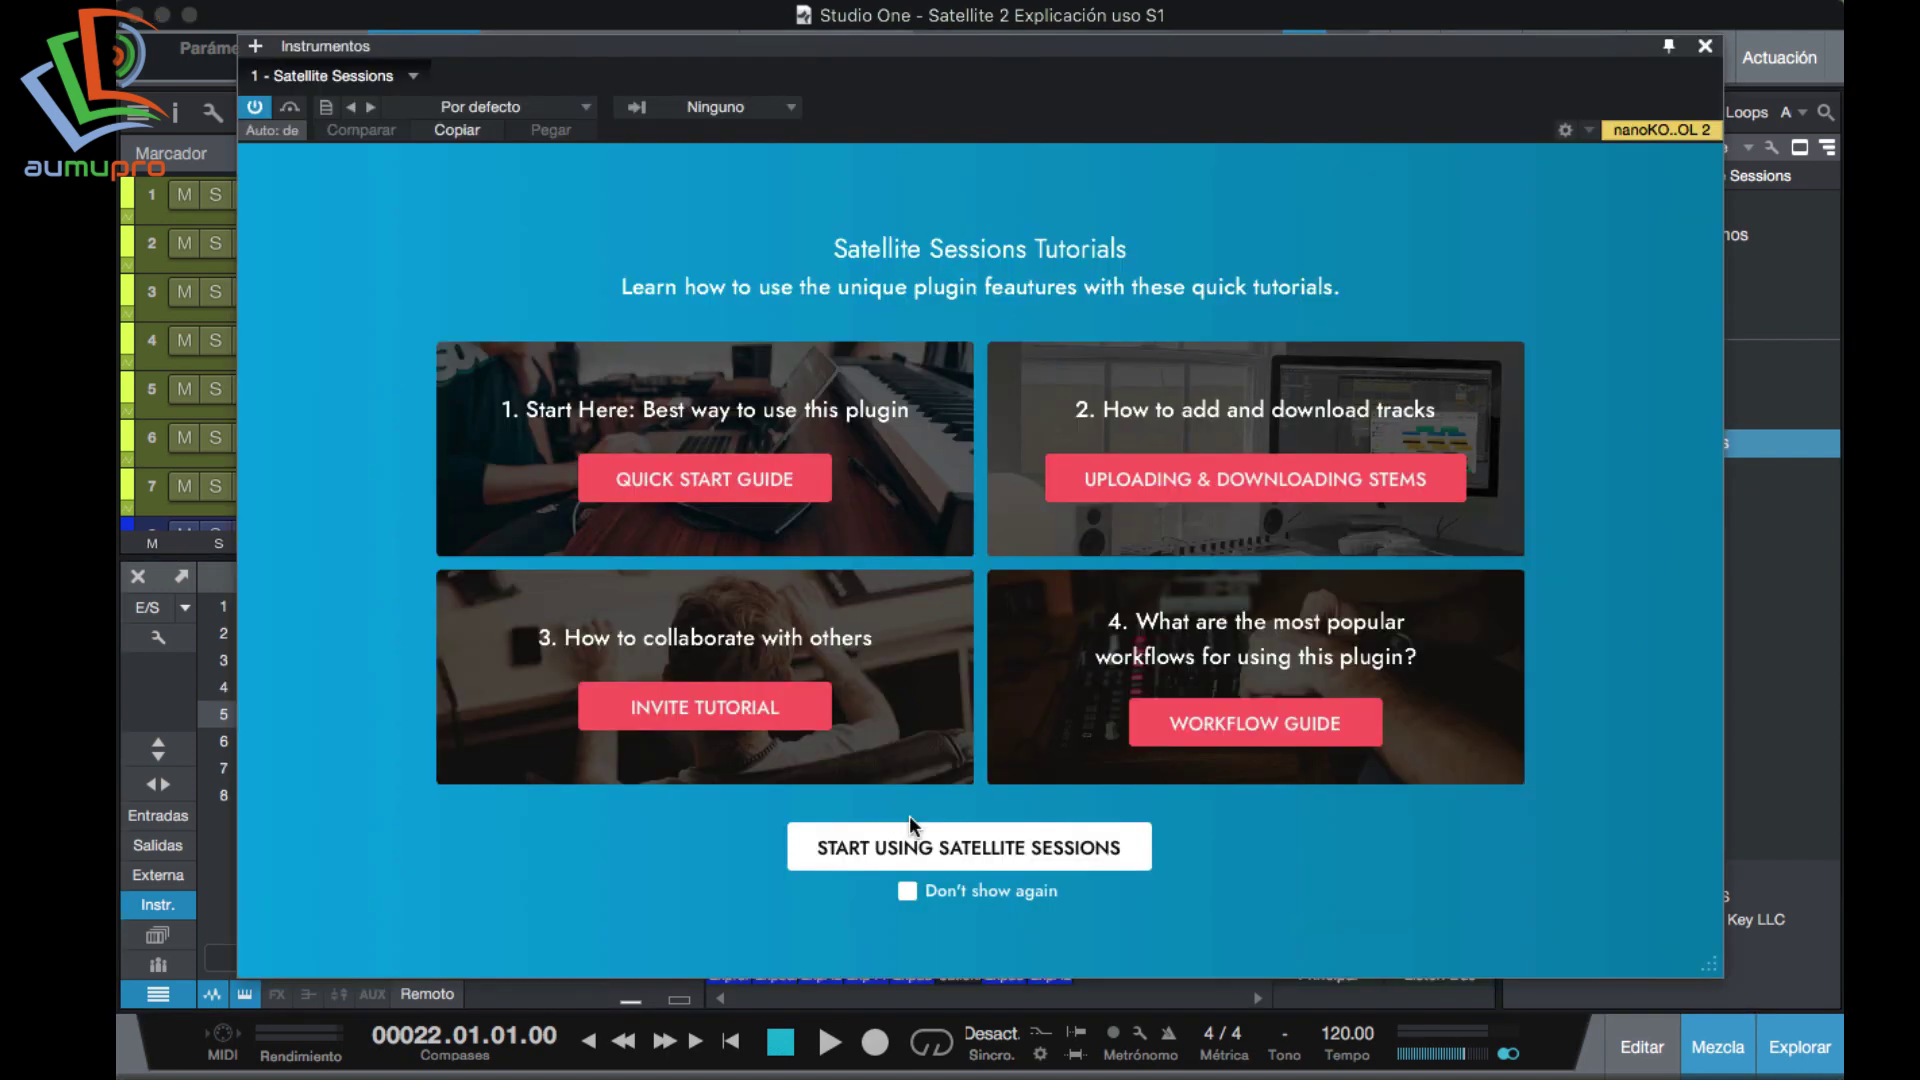
{"action": "left_click", "coordinate": [904, 846]}
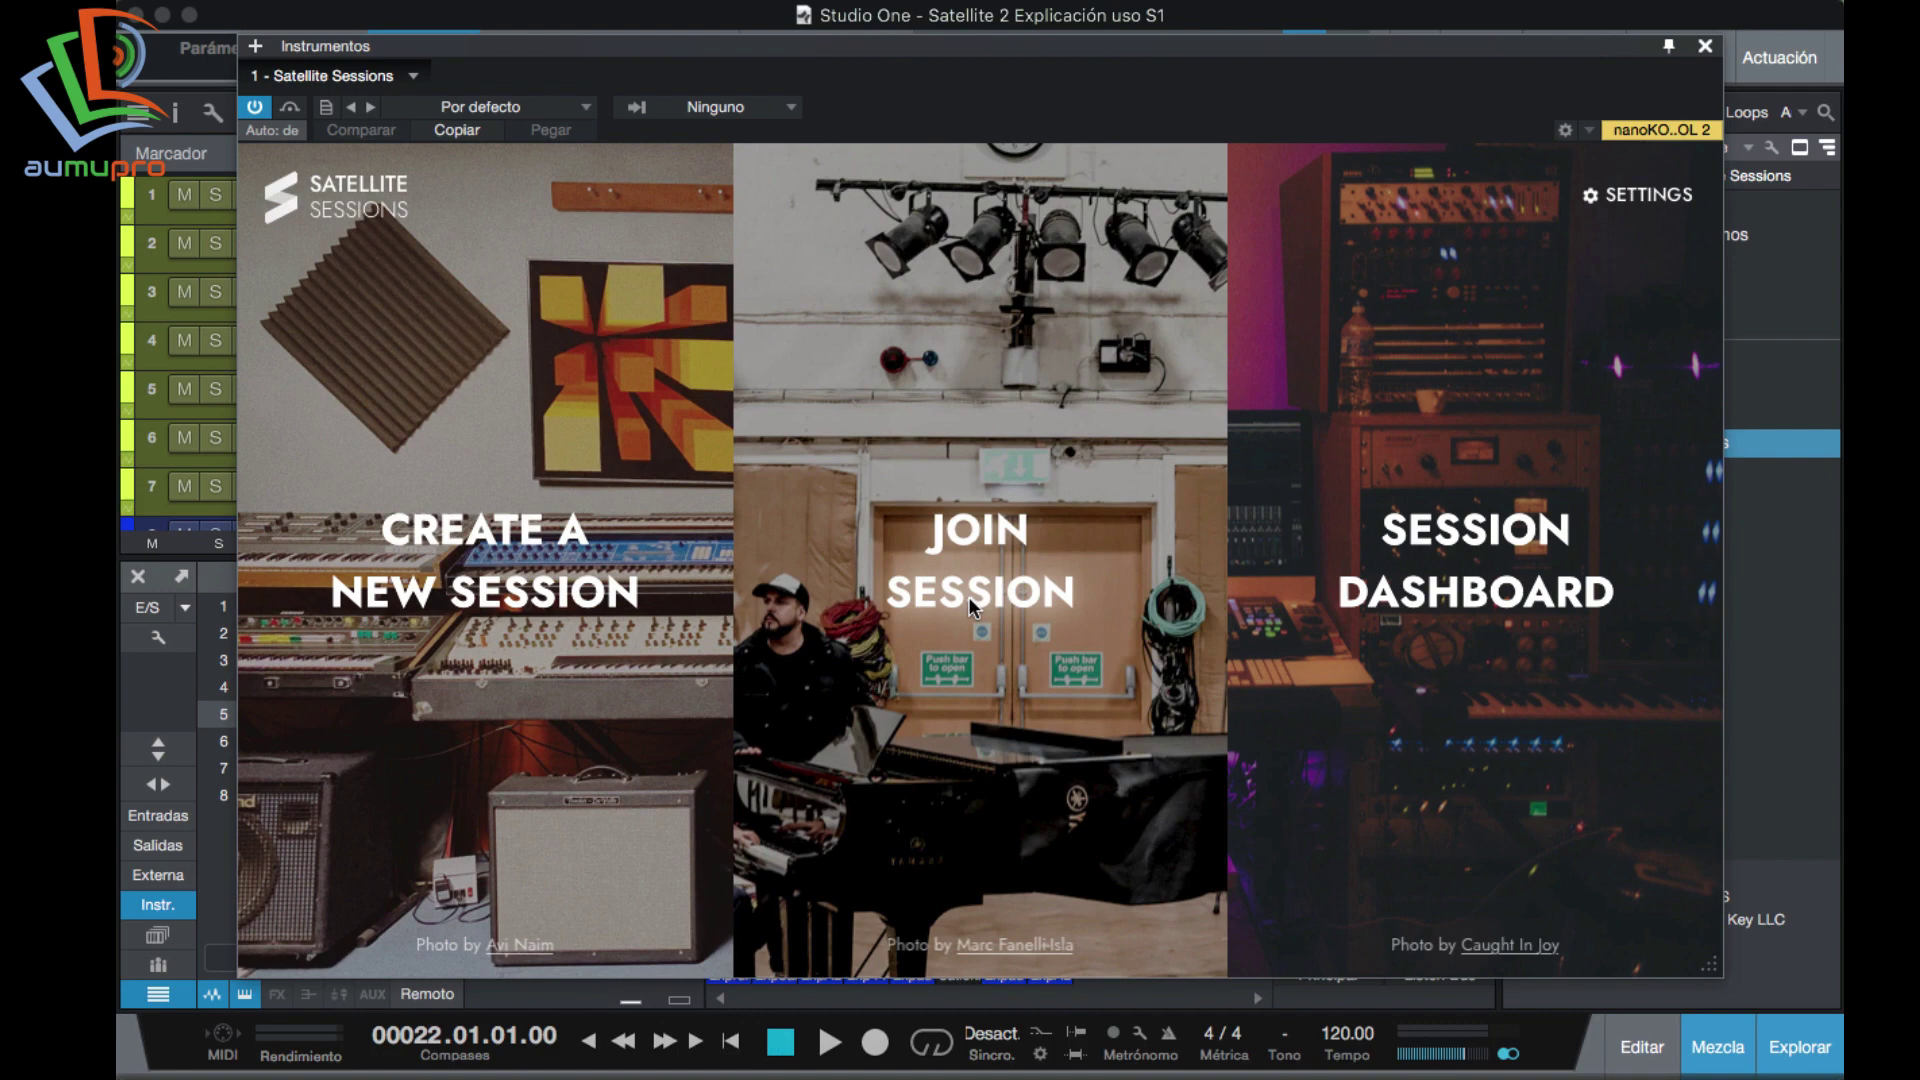
{"action": "left_click", "coordinate": [968, 598]}
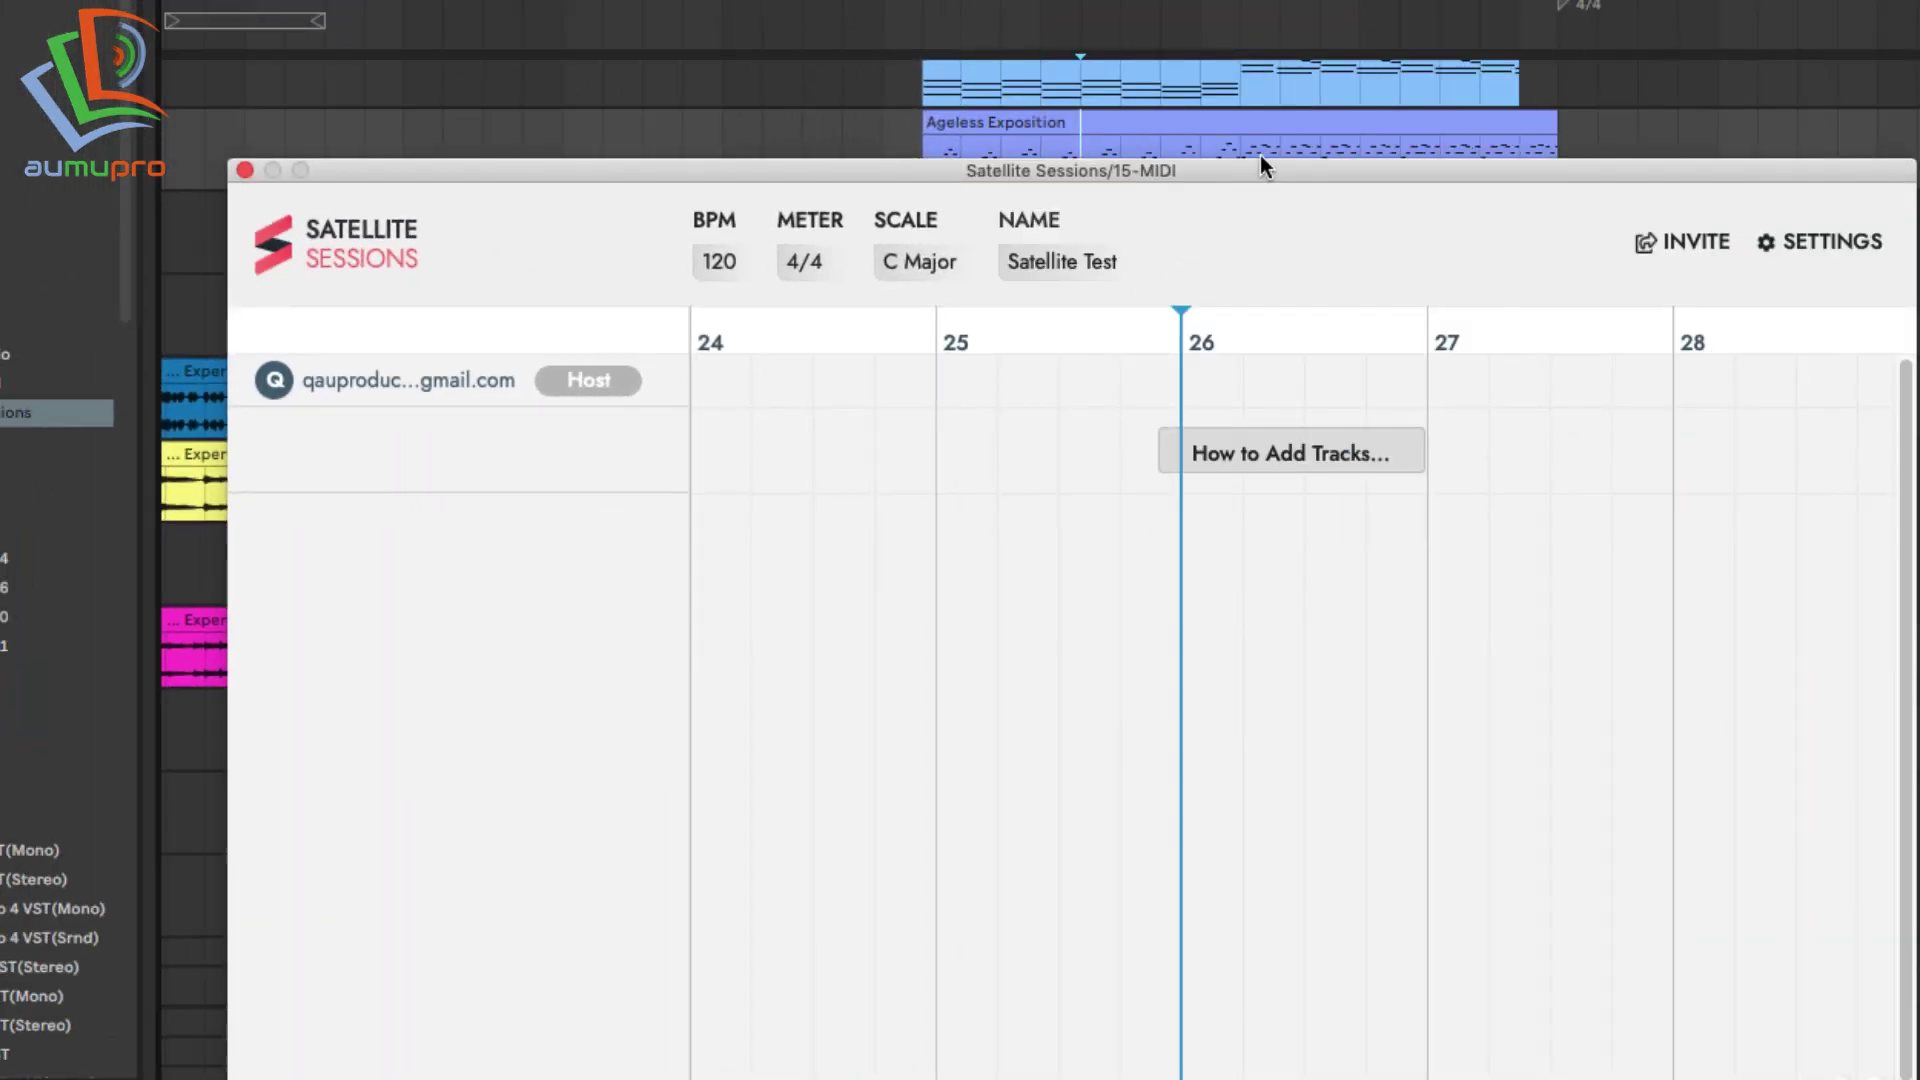
Bring Ableton Live's Satellite Sessions window to the front.
{"action": "left_click", "coordinate": [1258, 155]}
{"action": "left_click", "coordinate": [1275, 166]}
{"action": "left_click", "coordinate": [1265, 151]}
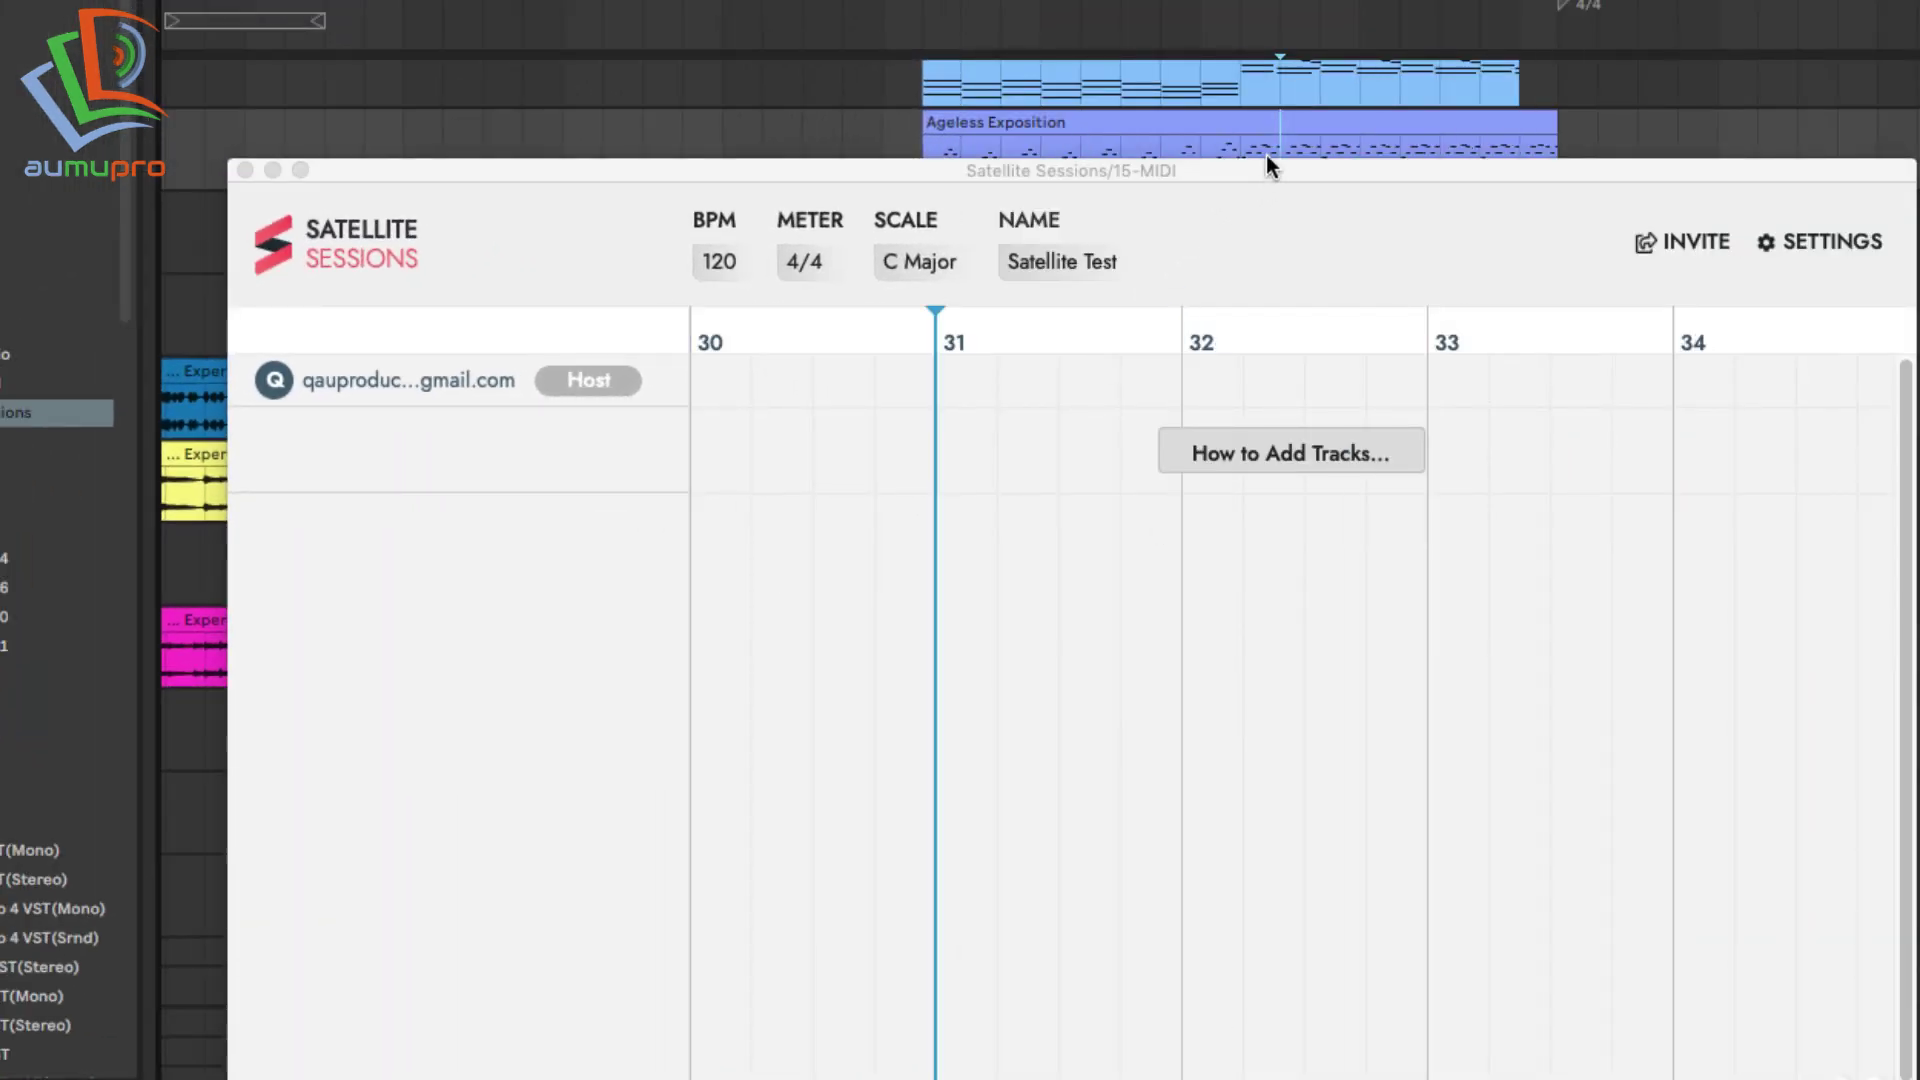
{"action": "left_click", "coordinate": [1261, 166]}
Send a VIP invite to Satellite Test to the collaborator's e-mail address.
{"action": "left_click", "coordinate": [1605, 238]}
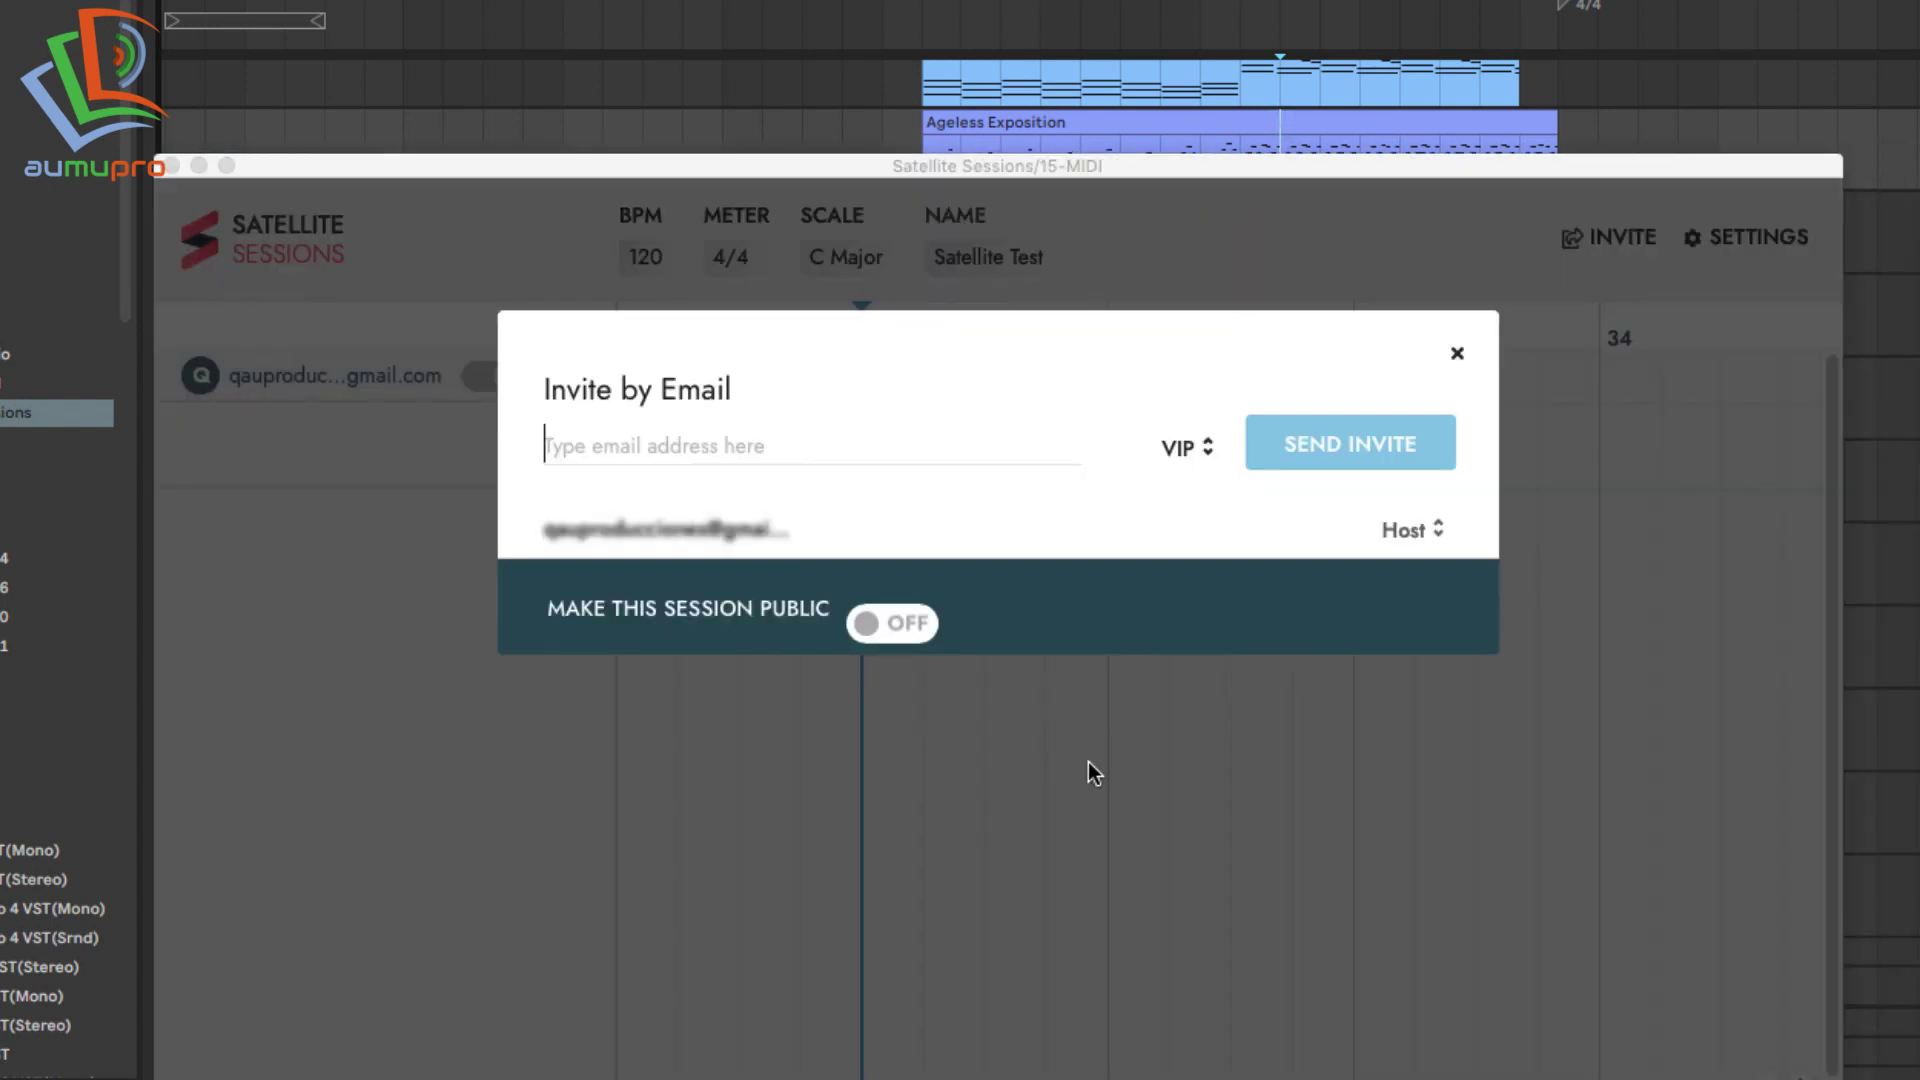
{"action": "left_click", "coordinate": [659, 458]}
{"action": "type", "text": "q"}
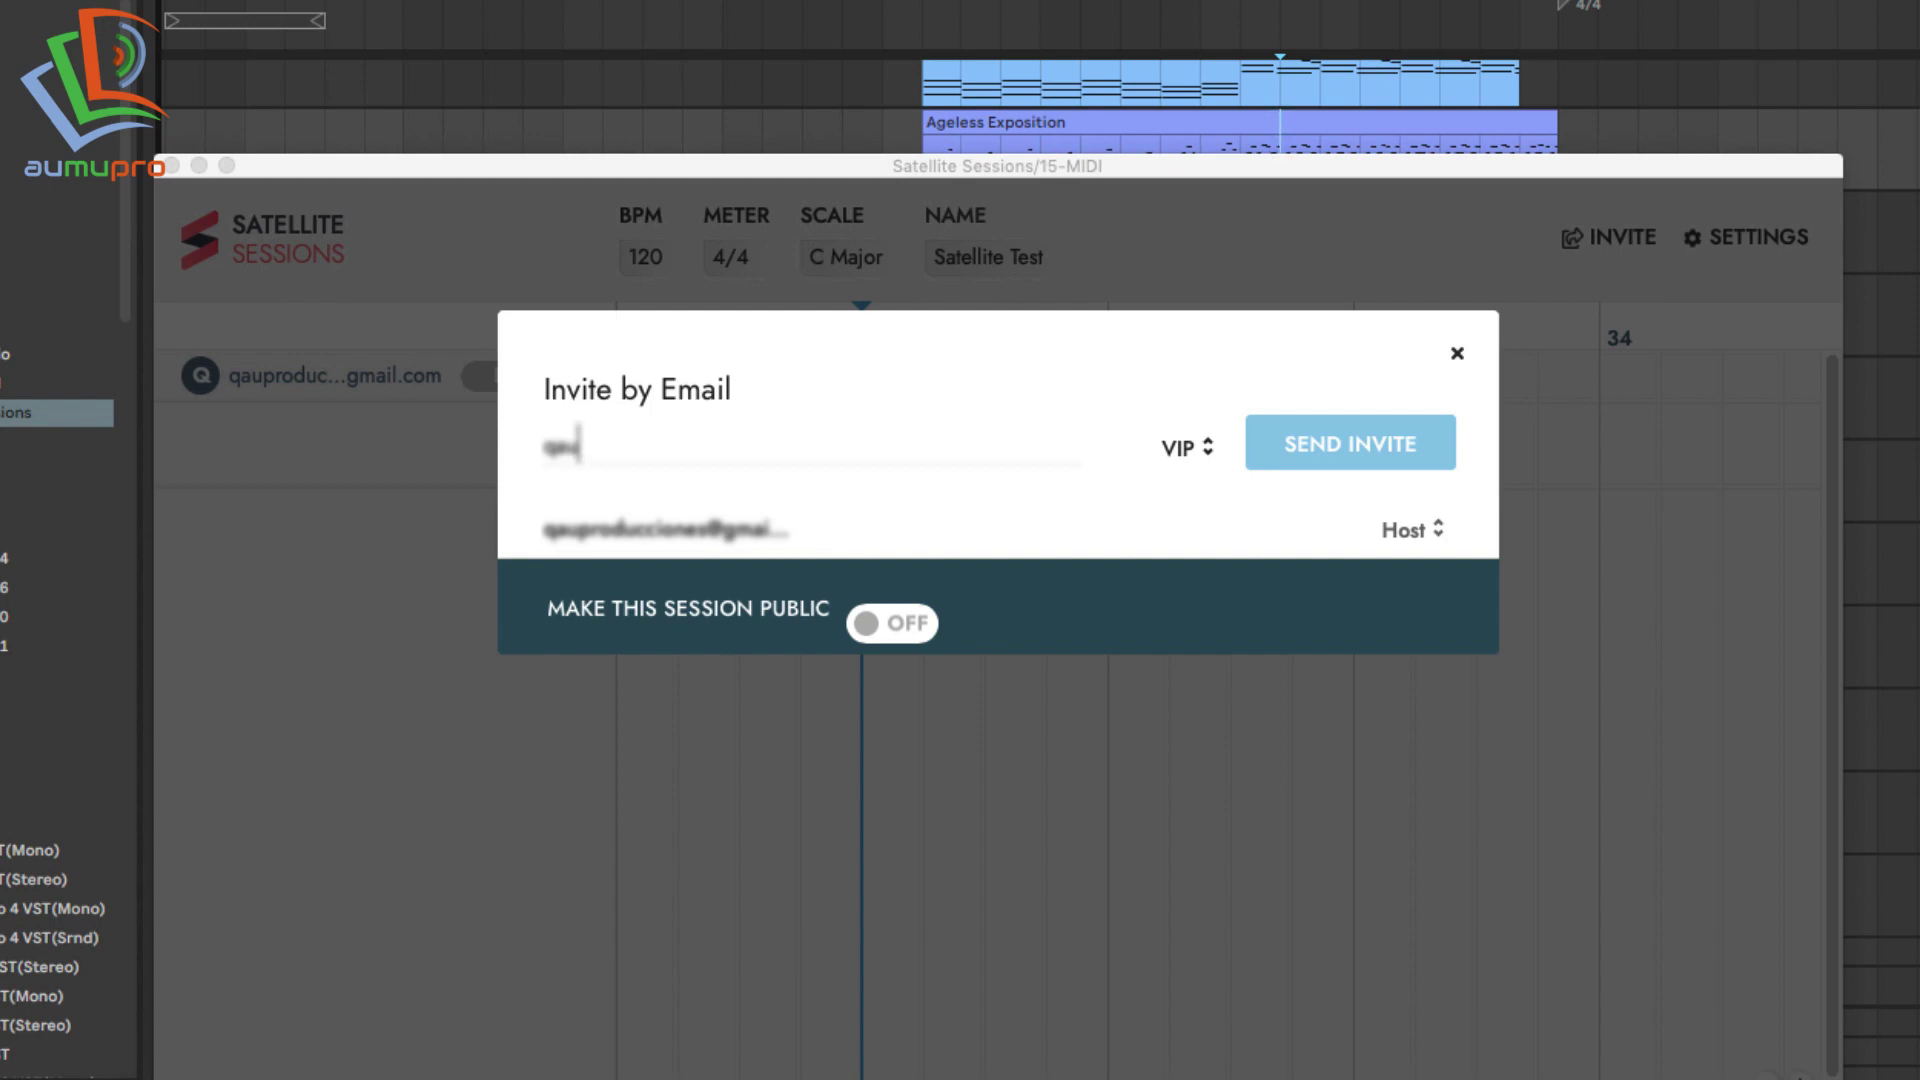
{"action": "left_click", "coordinate": [1320, 444]}
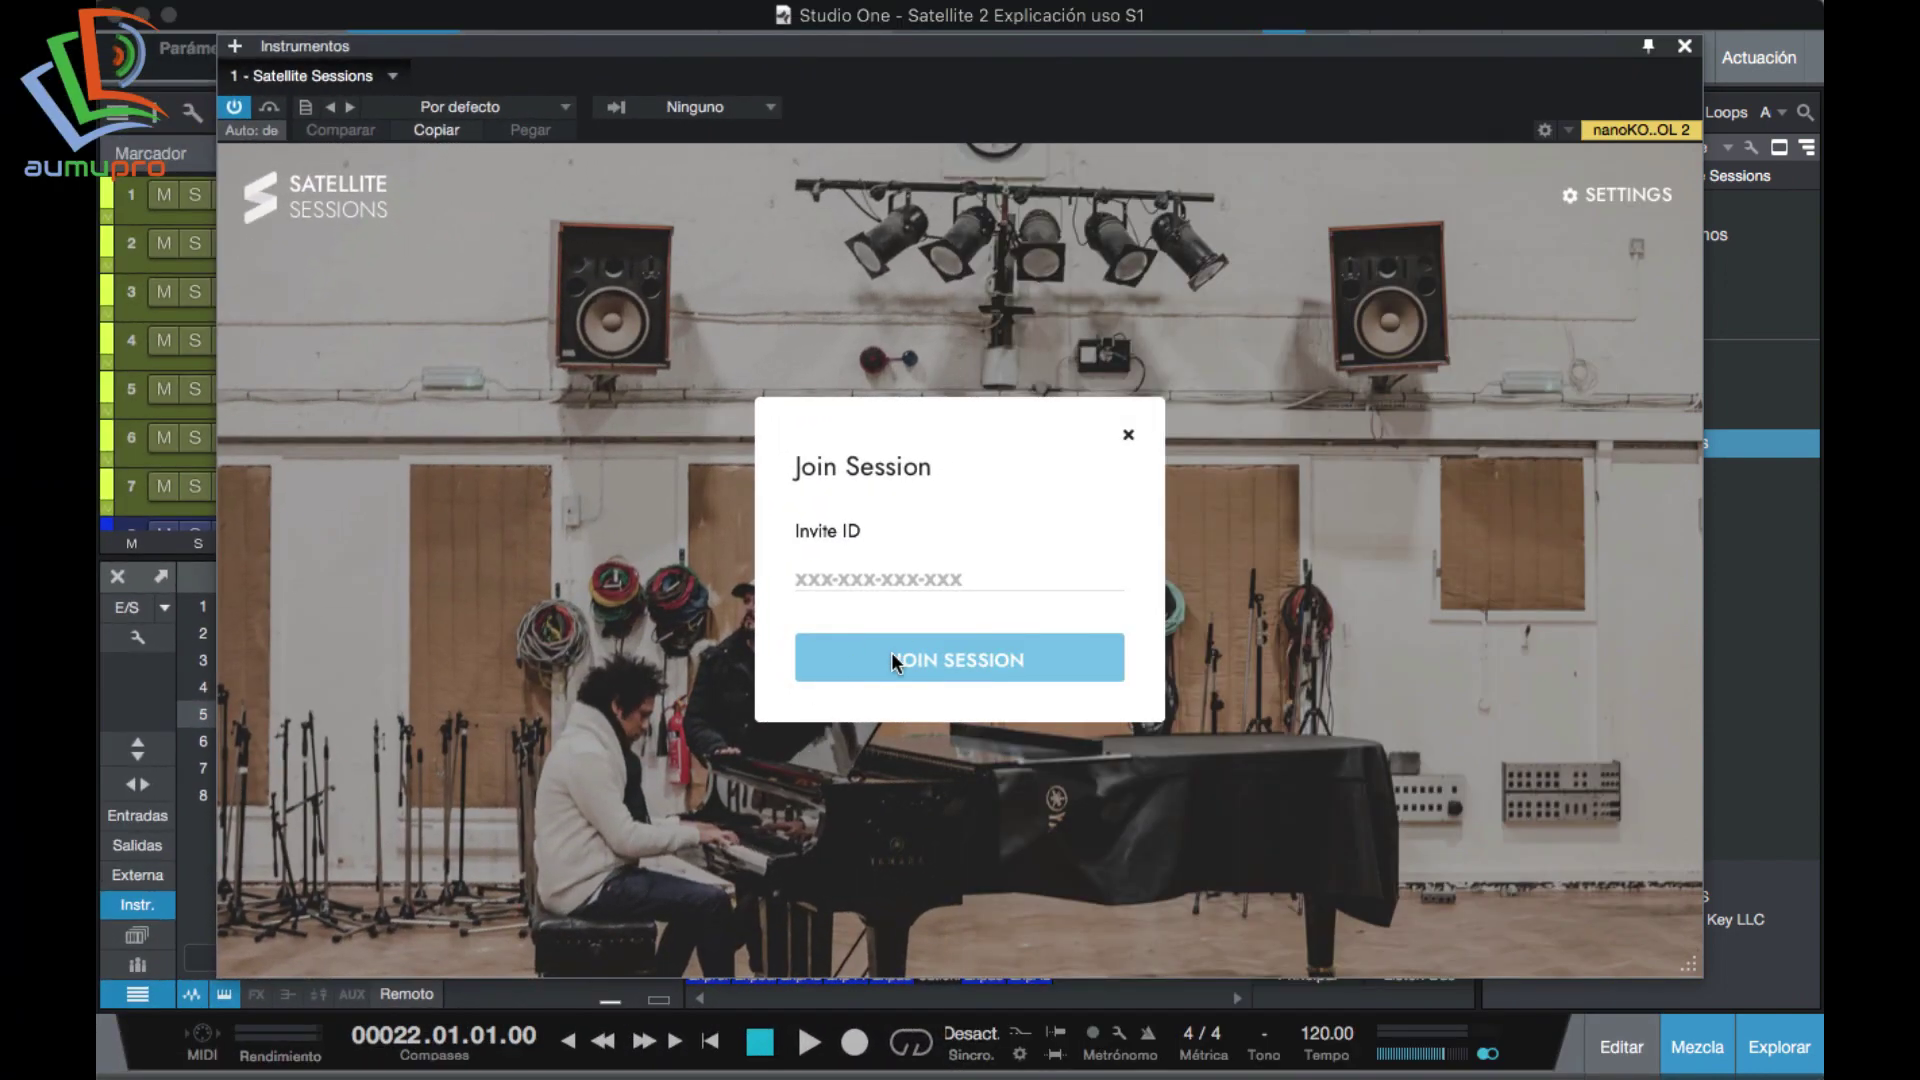
Paste the invite ID and join the Satellite Test session in Studio One.
{"action": "left_click", "coordinate": [955, 664]}
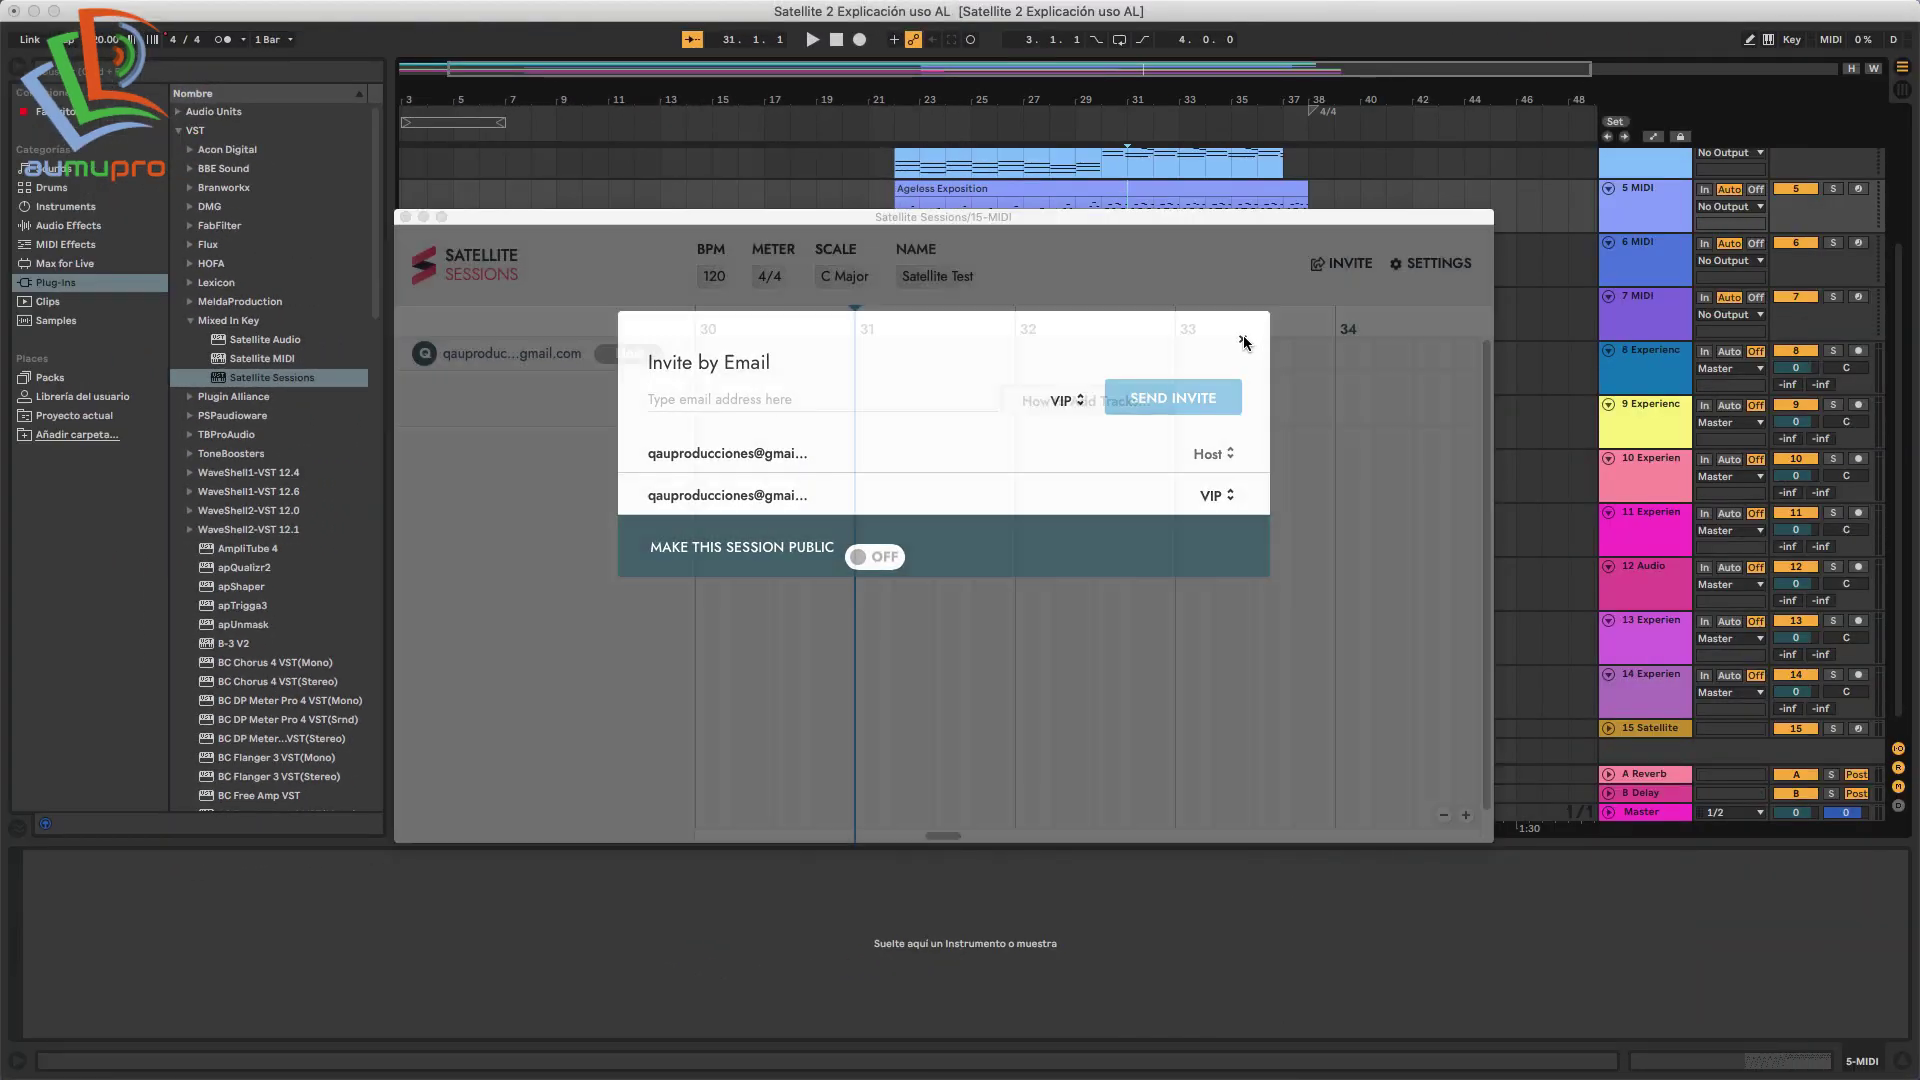
Close the invite dialog, shift the Satellite window right and down, and select the Experience 2019 PAD 2 clip.
{"action": "left_click", "coordinate": [1242, 339]}
{"action": "left_click_drag", "start_coordinate": [1029, 216], "coordinate": [1069, 234]}
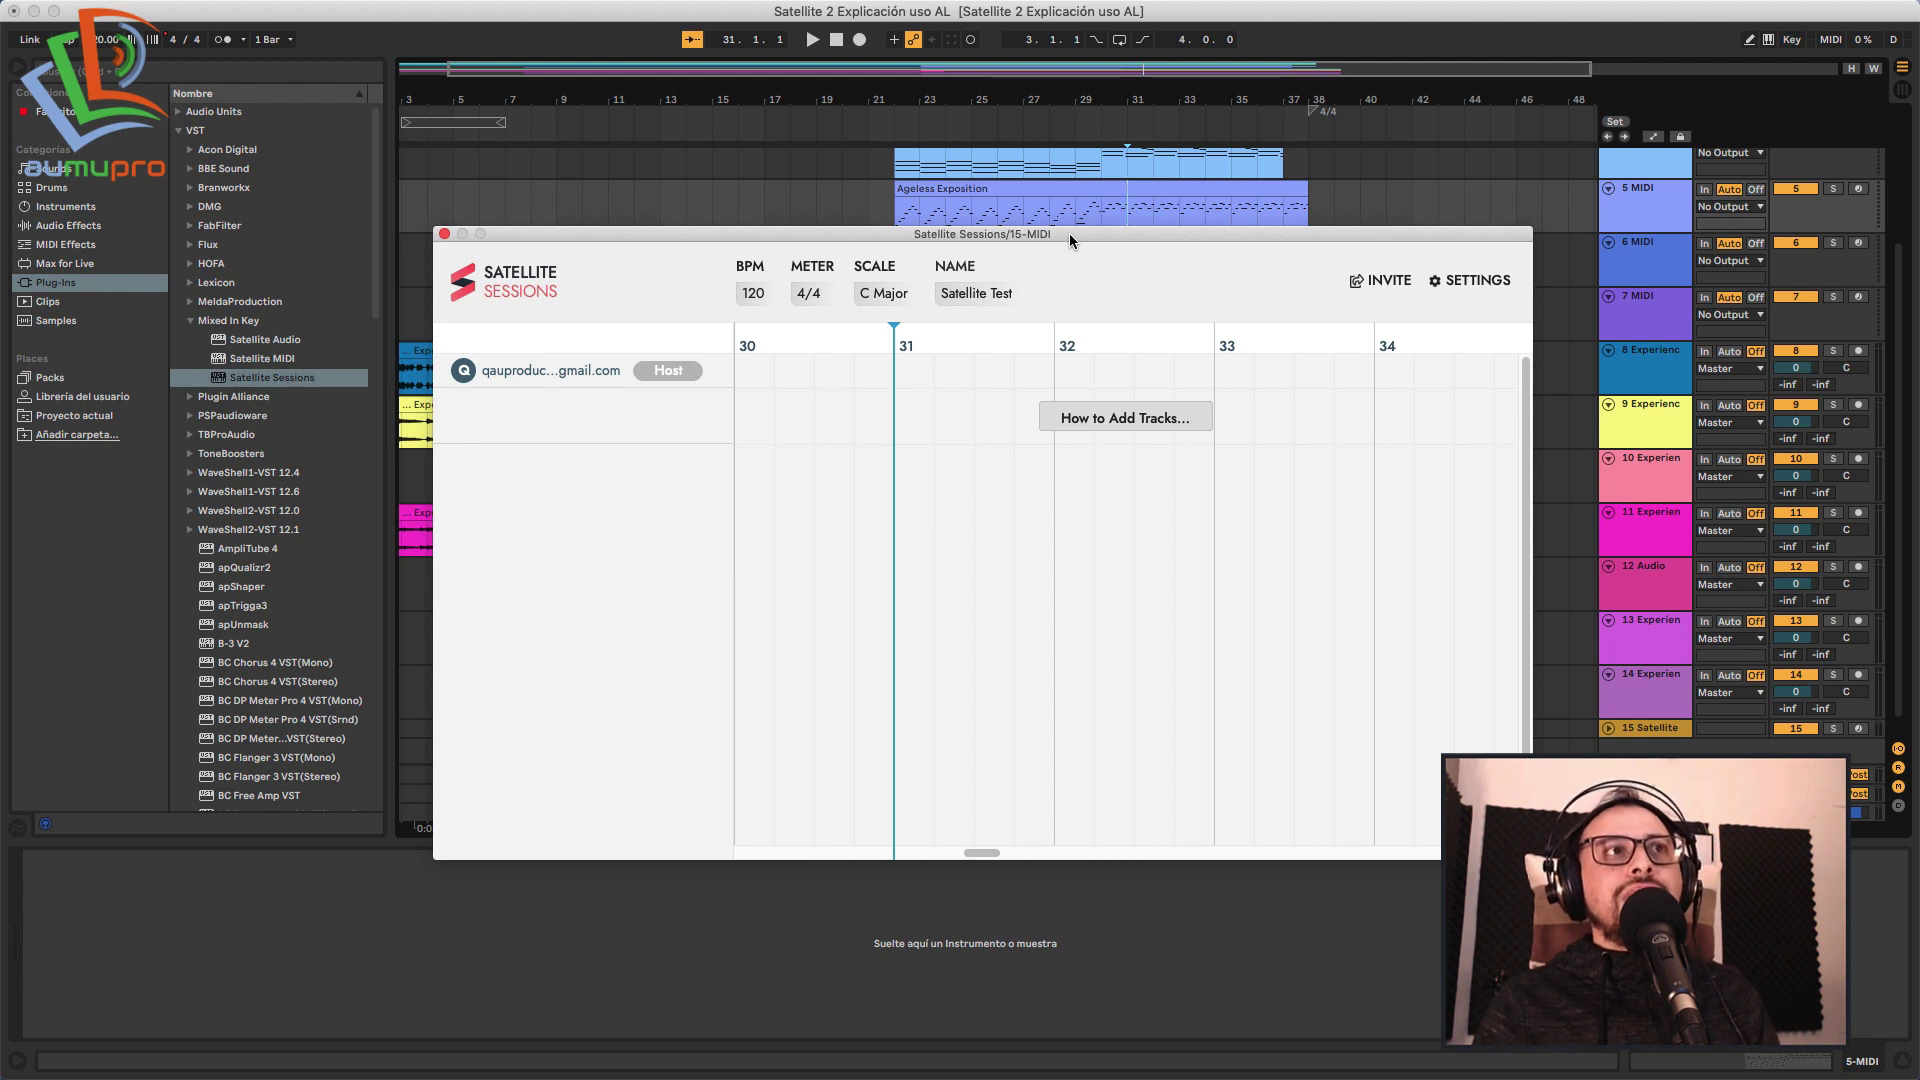
{"action": "left_click_drag", "start_coordinate": [1066, 233], "coordinate": [1588, 405]}
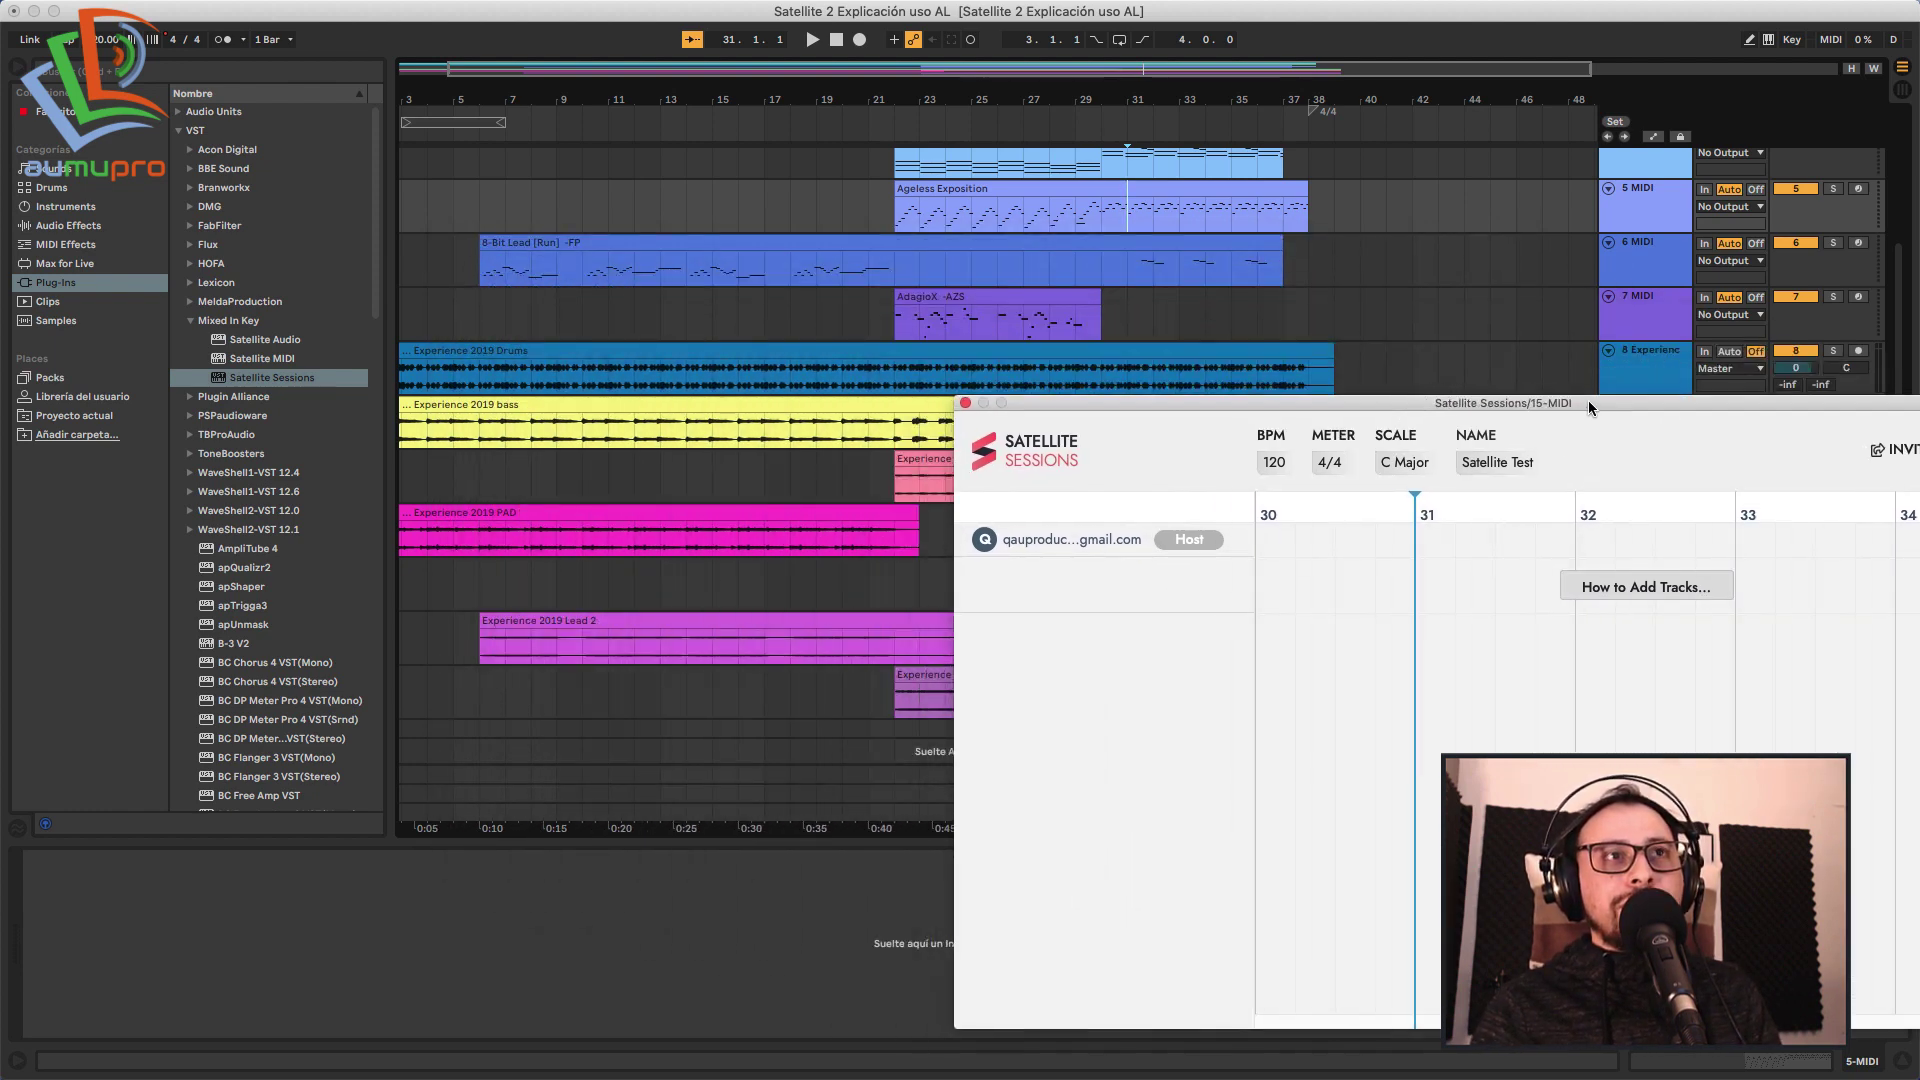
{"action": "left_click_drag", "start_coordinate": [1142, 395], "coordinate": [1392, 396]}
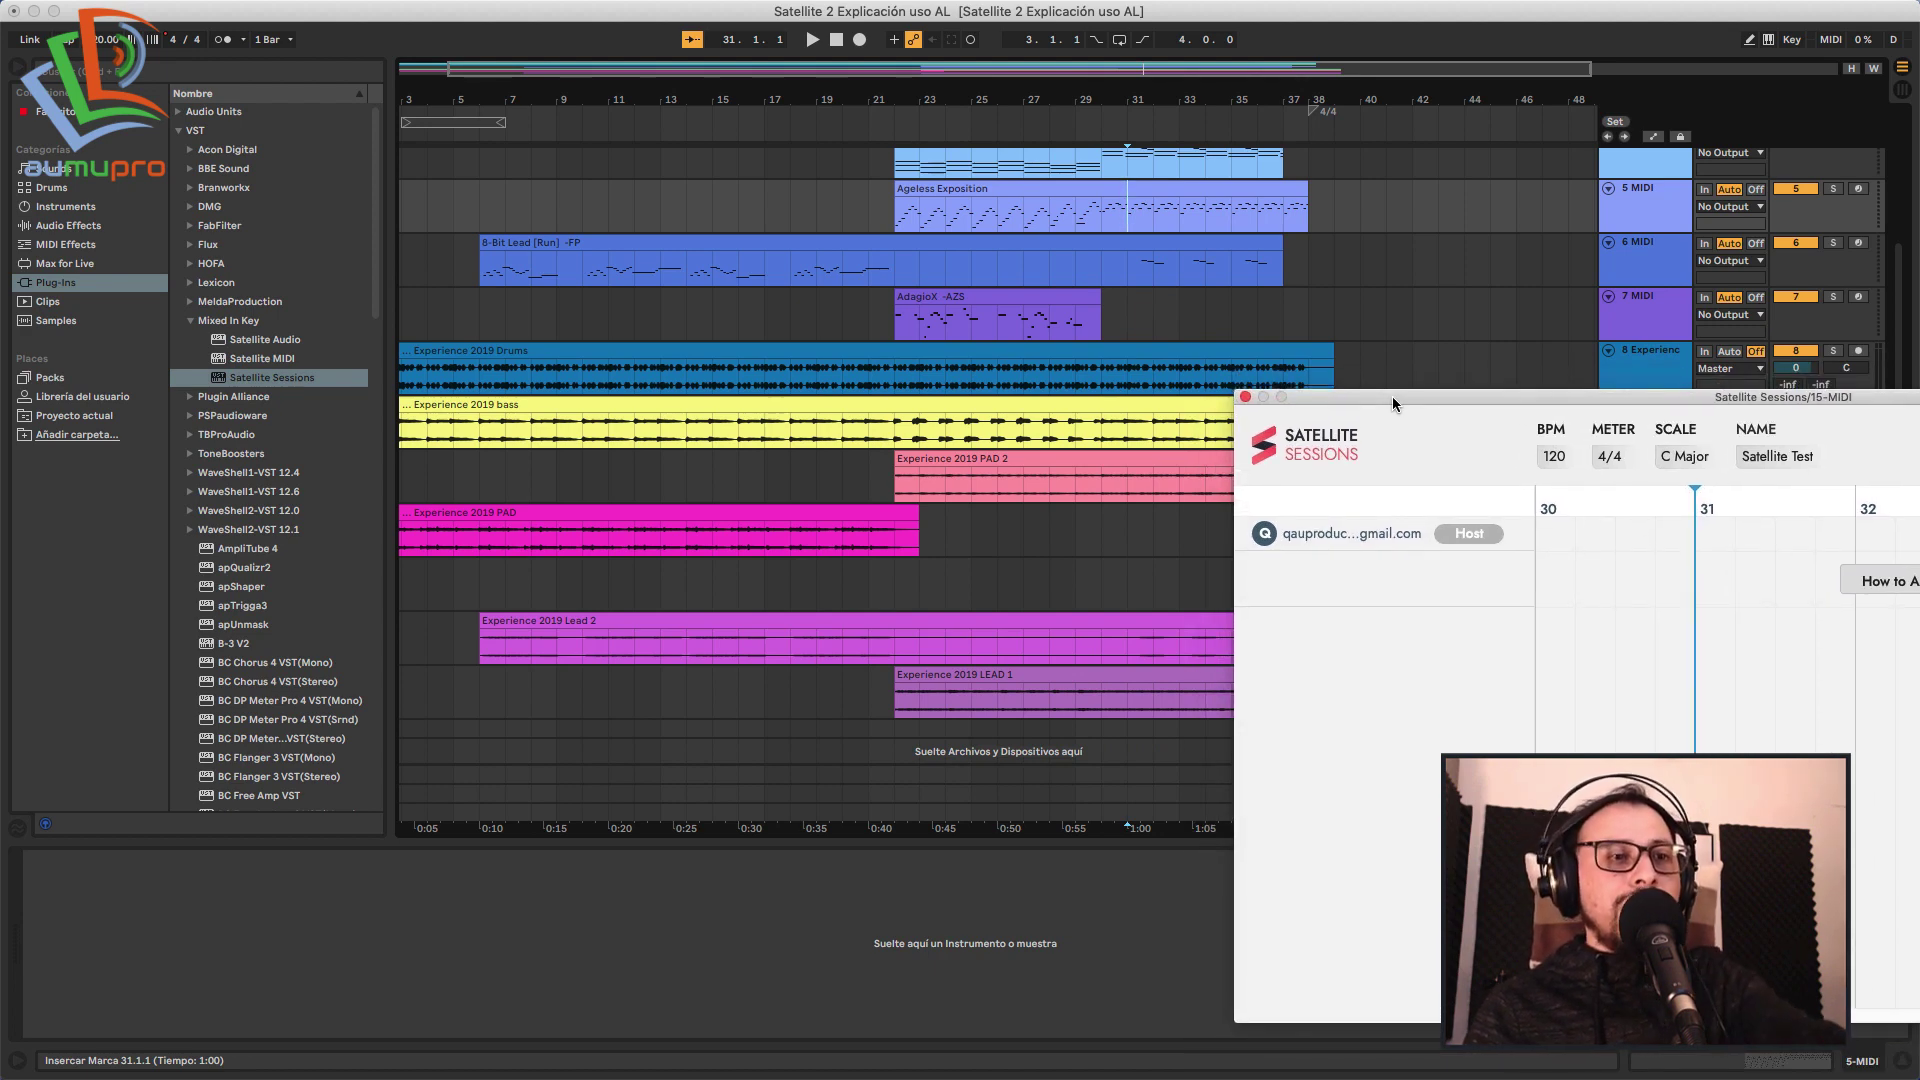
{"action": "left_click_drag", "start_coordinate": [1392, 399], "coordinate": [1392, 442]}
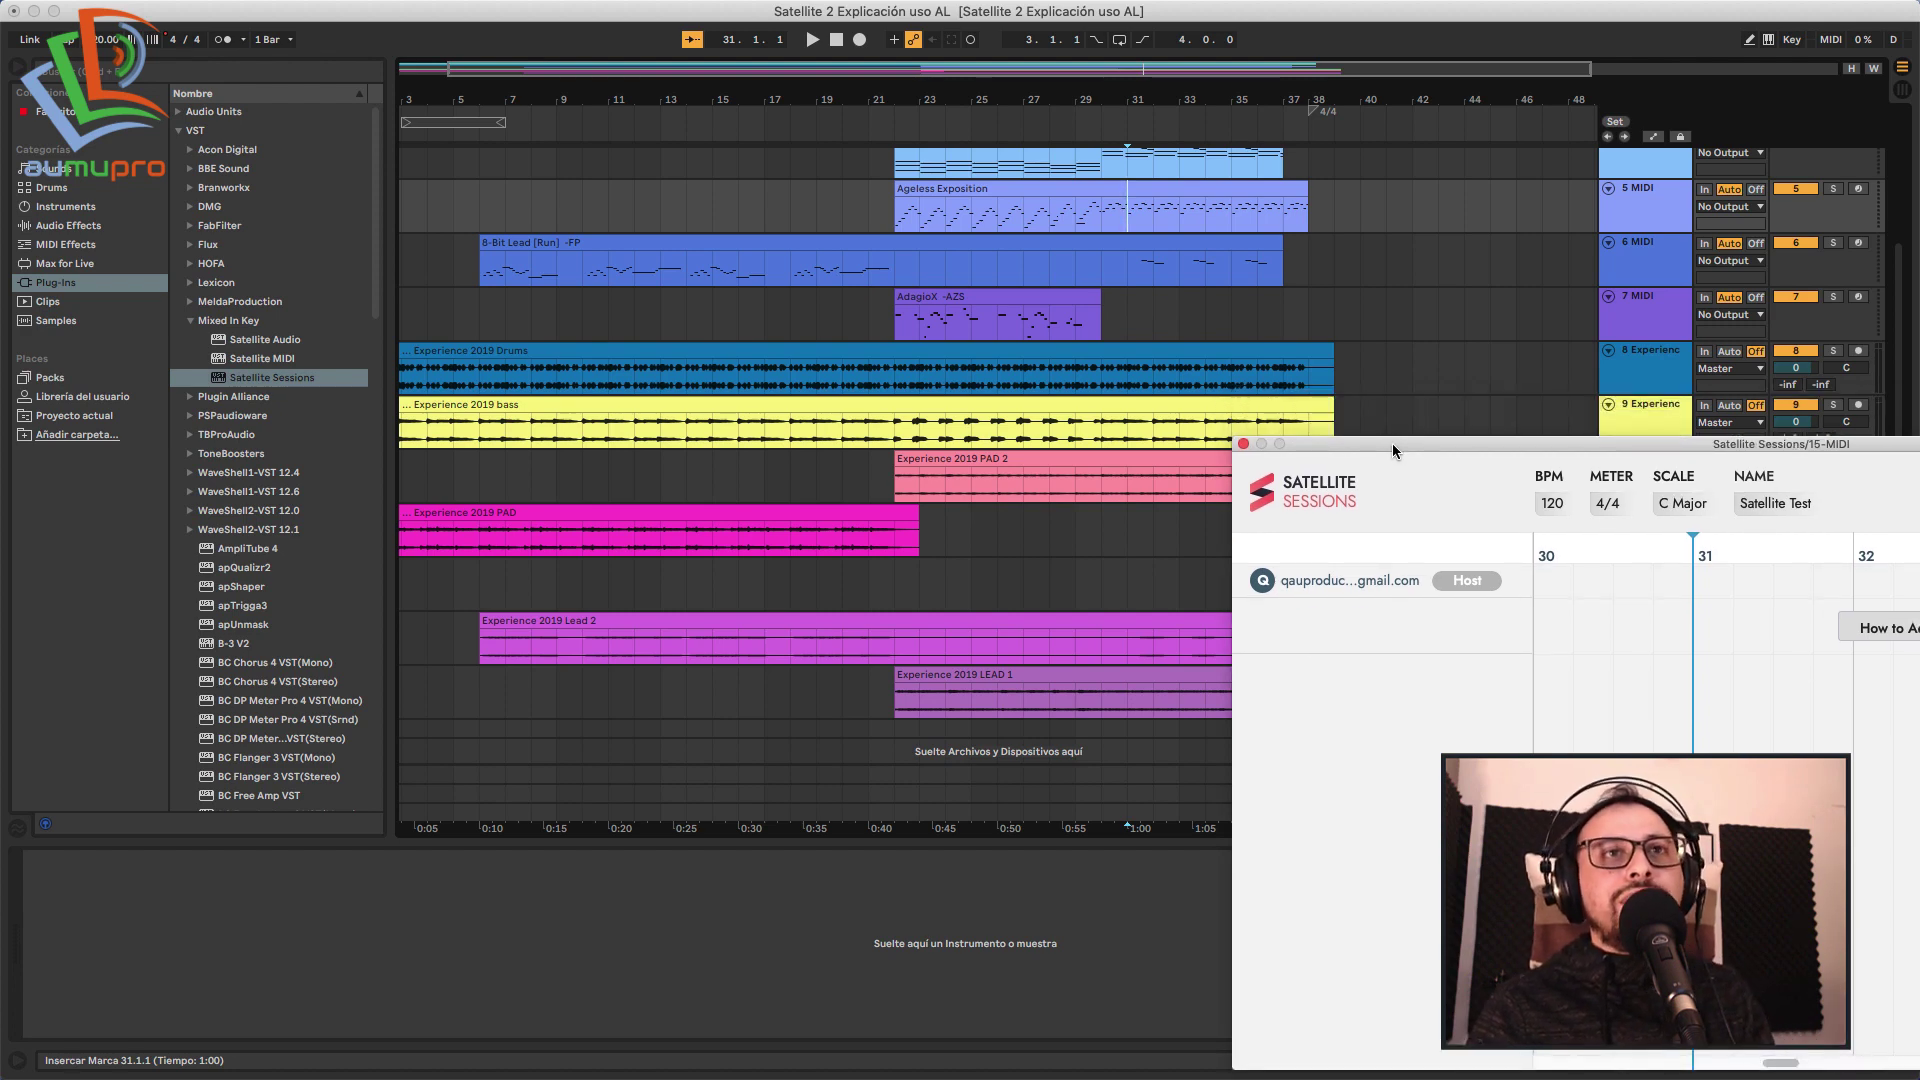
{"action": "left_click", "coordinate": [995, 522]}
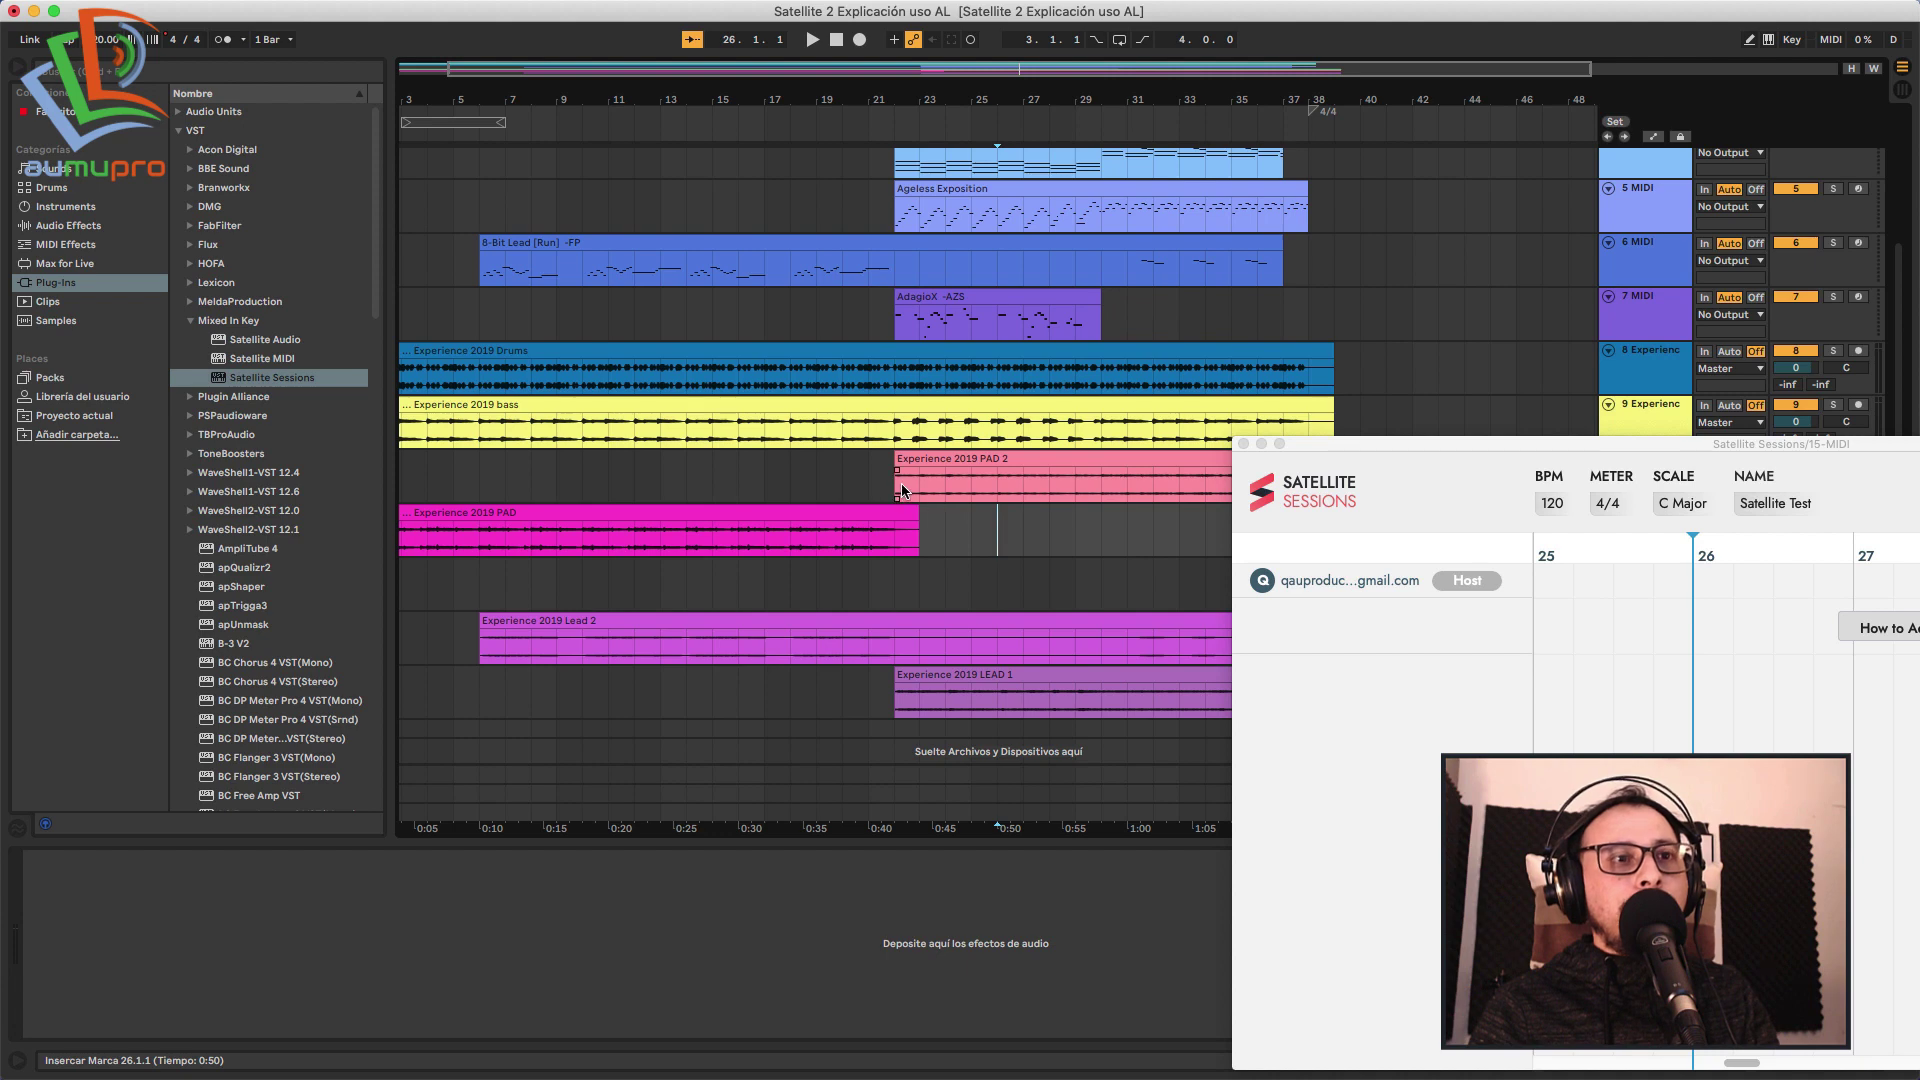
{"action": "left_click", "coordinate": [925, 458]}
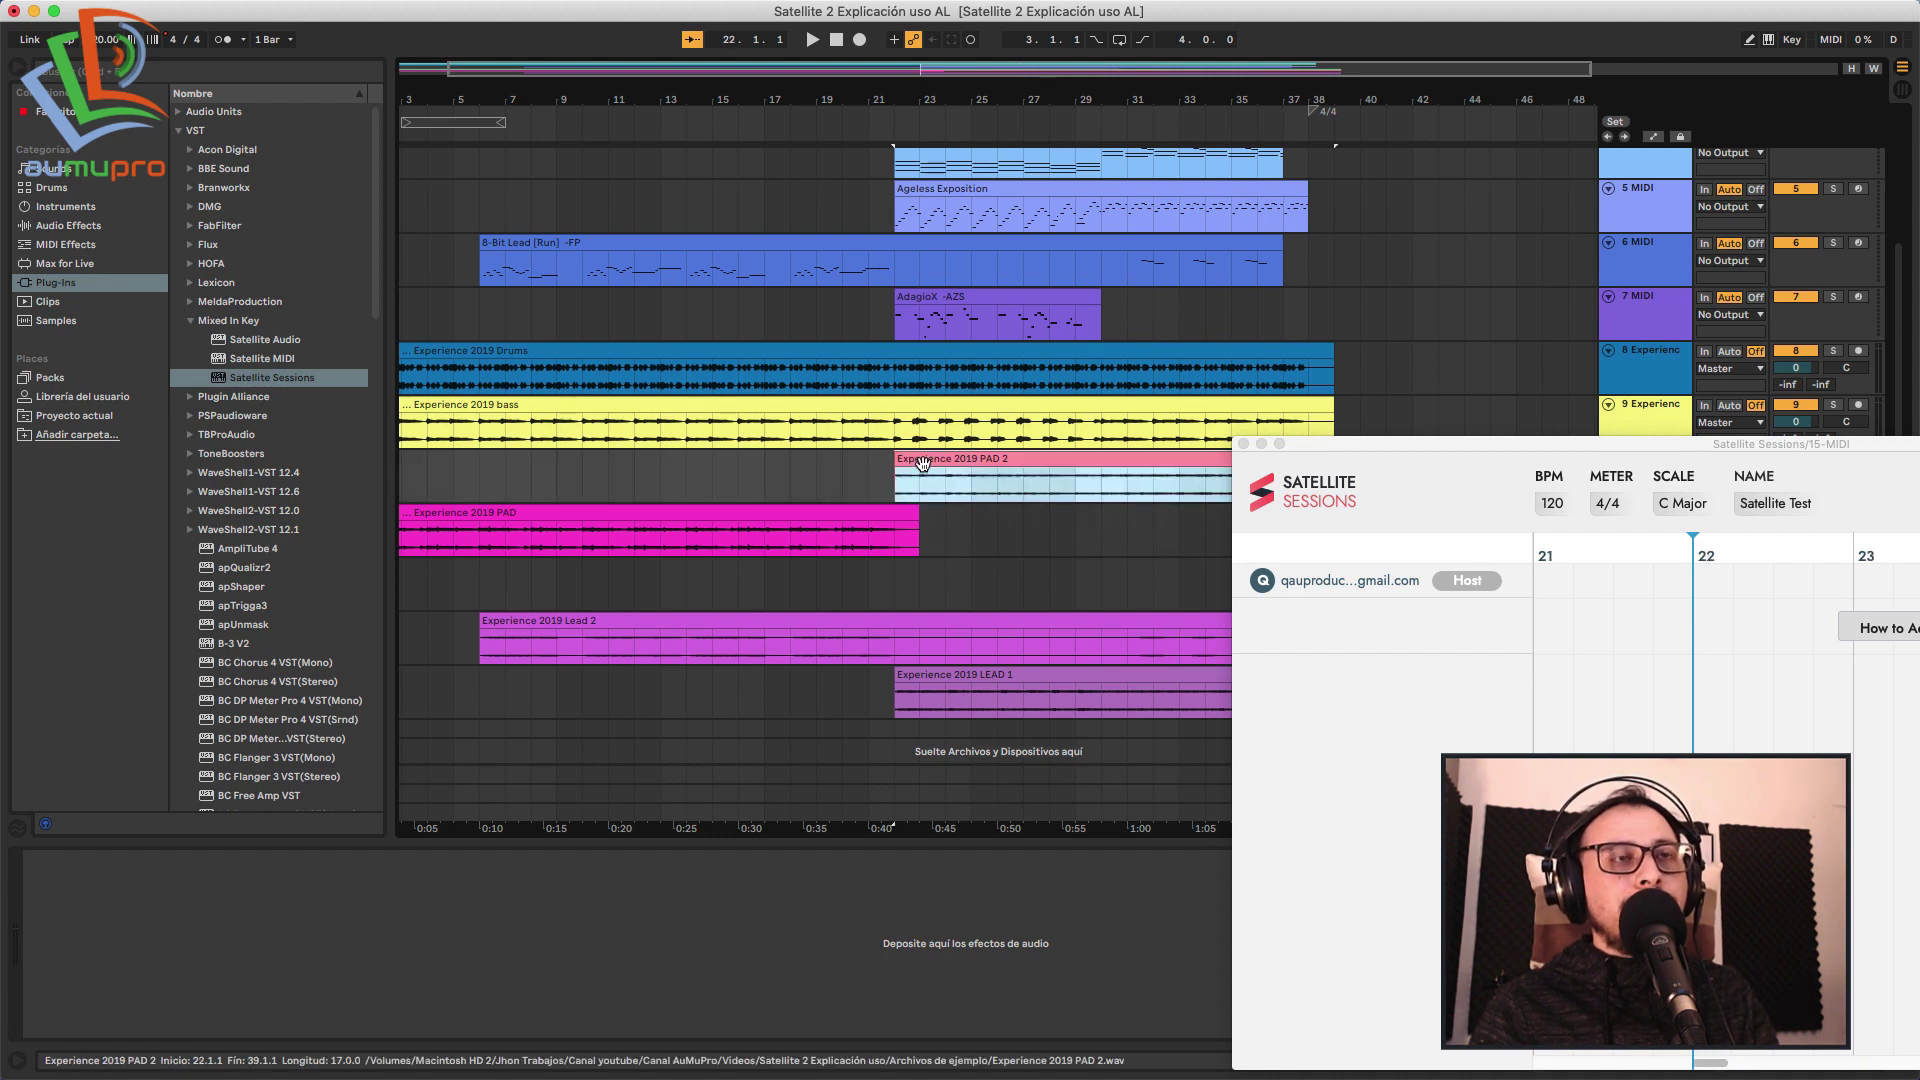
Close the Satellite Sessions window, play from bar 22, and select Satellite Audio in the browser.
{"action": "left_click", "coordinate": [1243, 443]}
{"action": "key", "text": "space"}
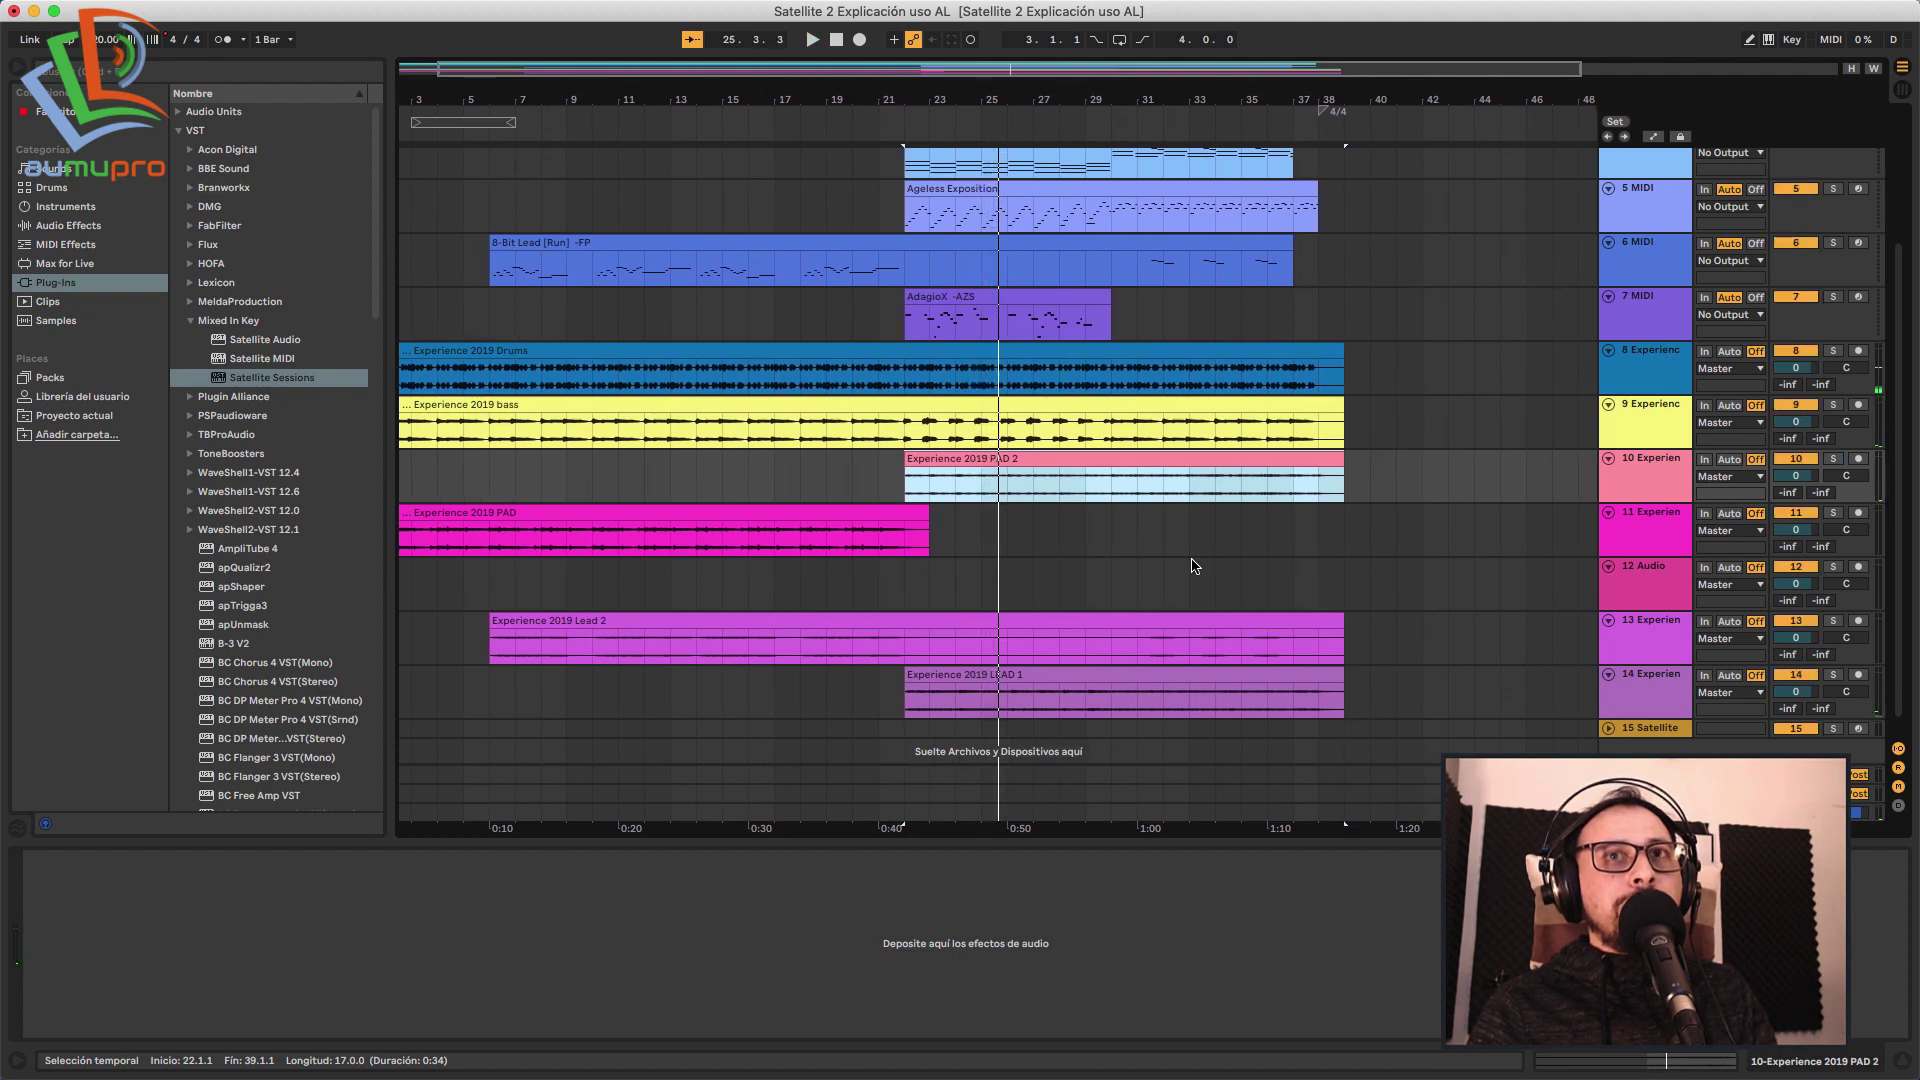
{"action": "left_click", "coordinate": [275, 341]}
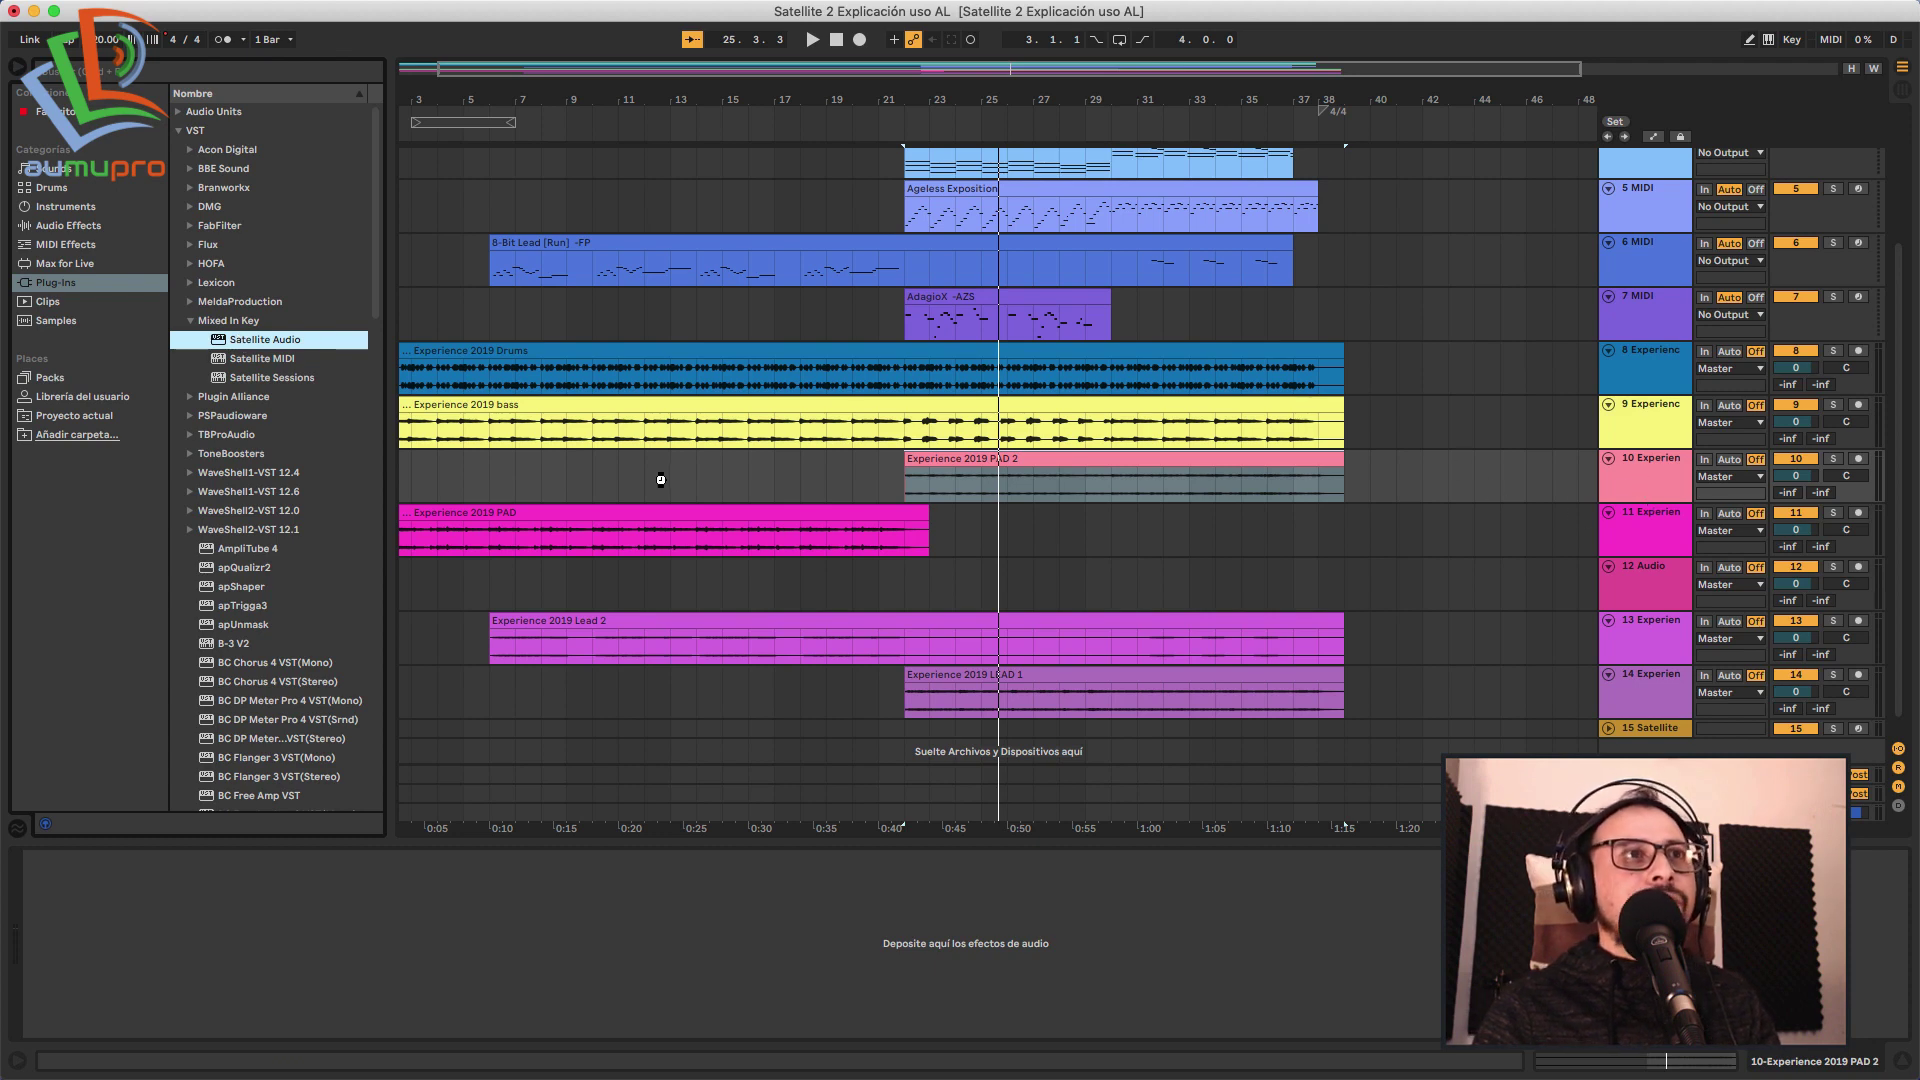
Add Satellite Audio to the Experience 2019 PAD 2 track and open Satellite Sessions from track 15.
{"action": "left_click_drag", "start_coordinate": [660, 479], "coordinate": [662, 482]}
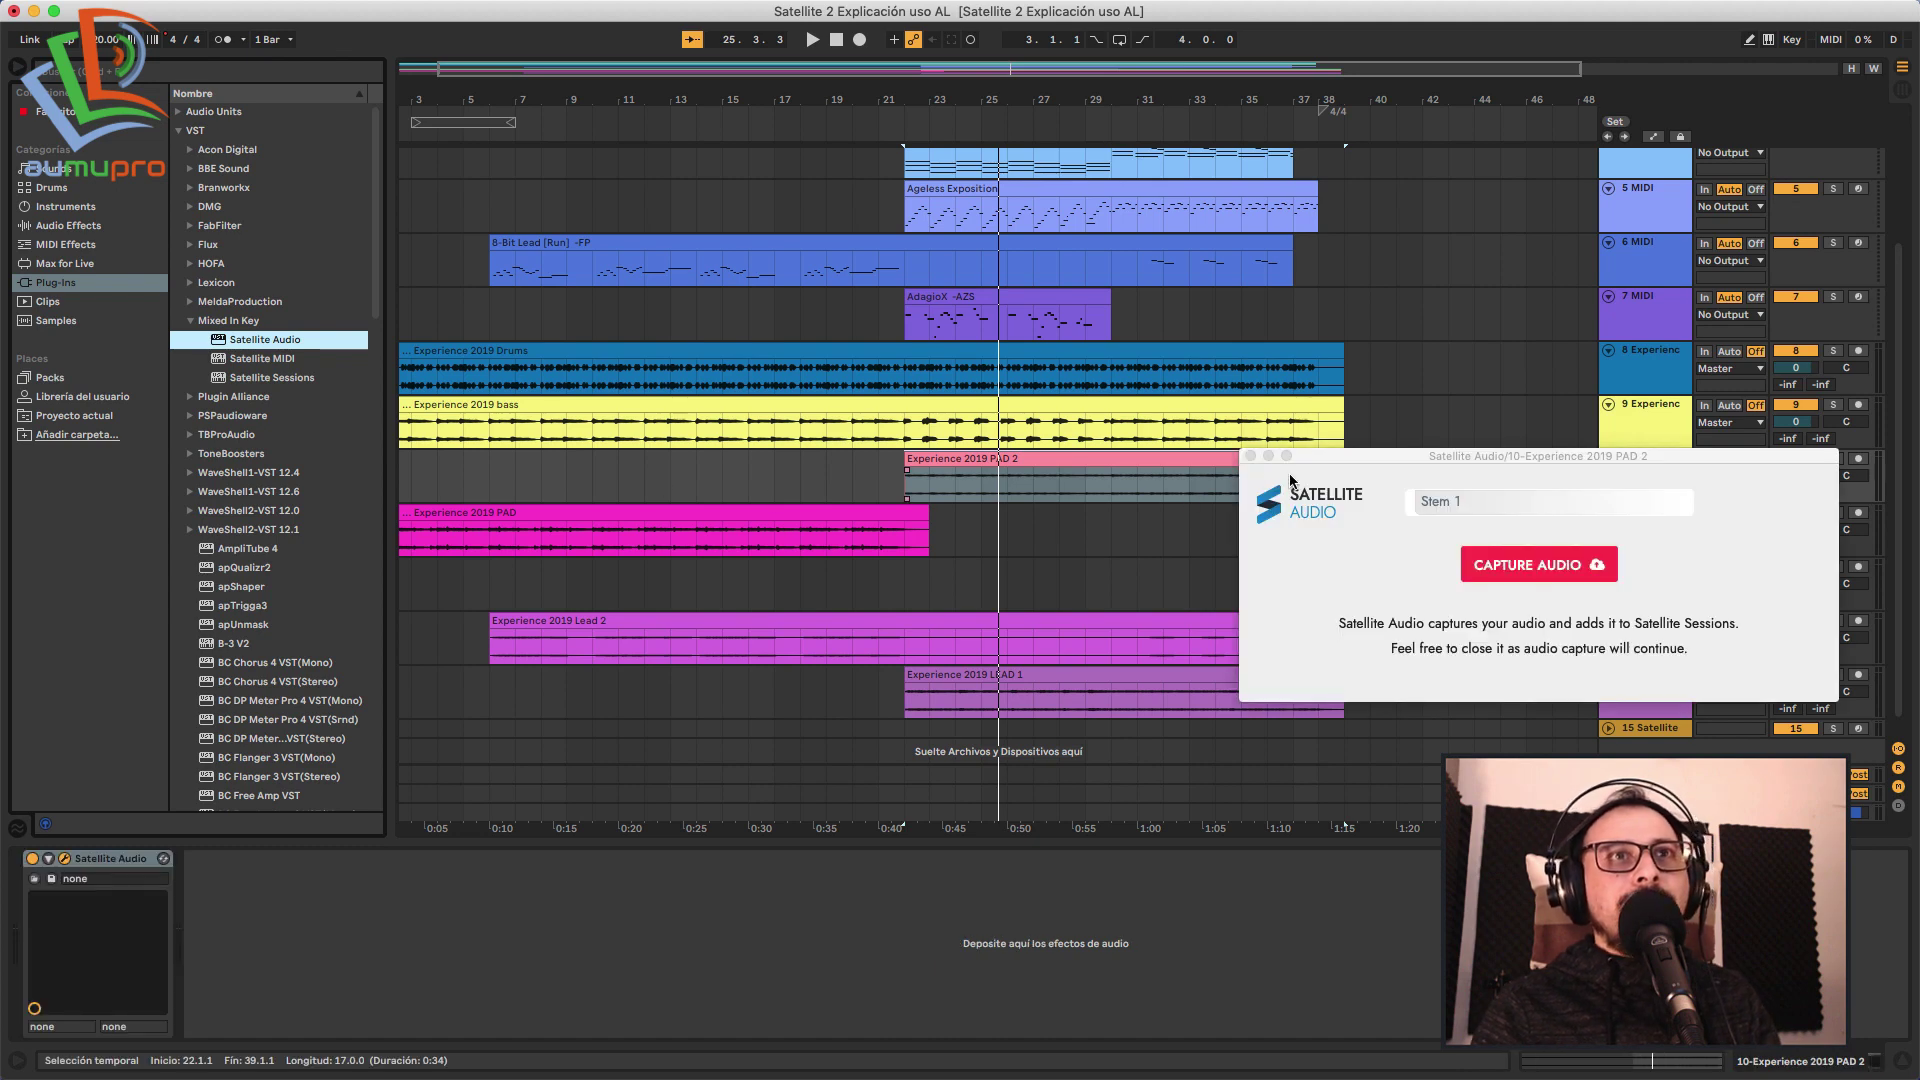
{"action": "left_click_drag", "start_coordinate": [1369, 461], "coordinate": [182, 204]}
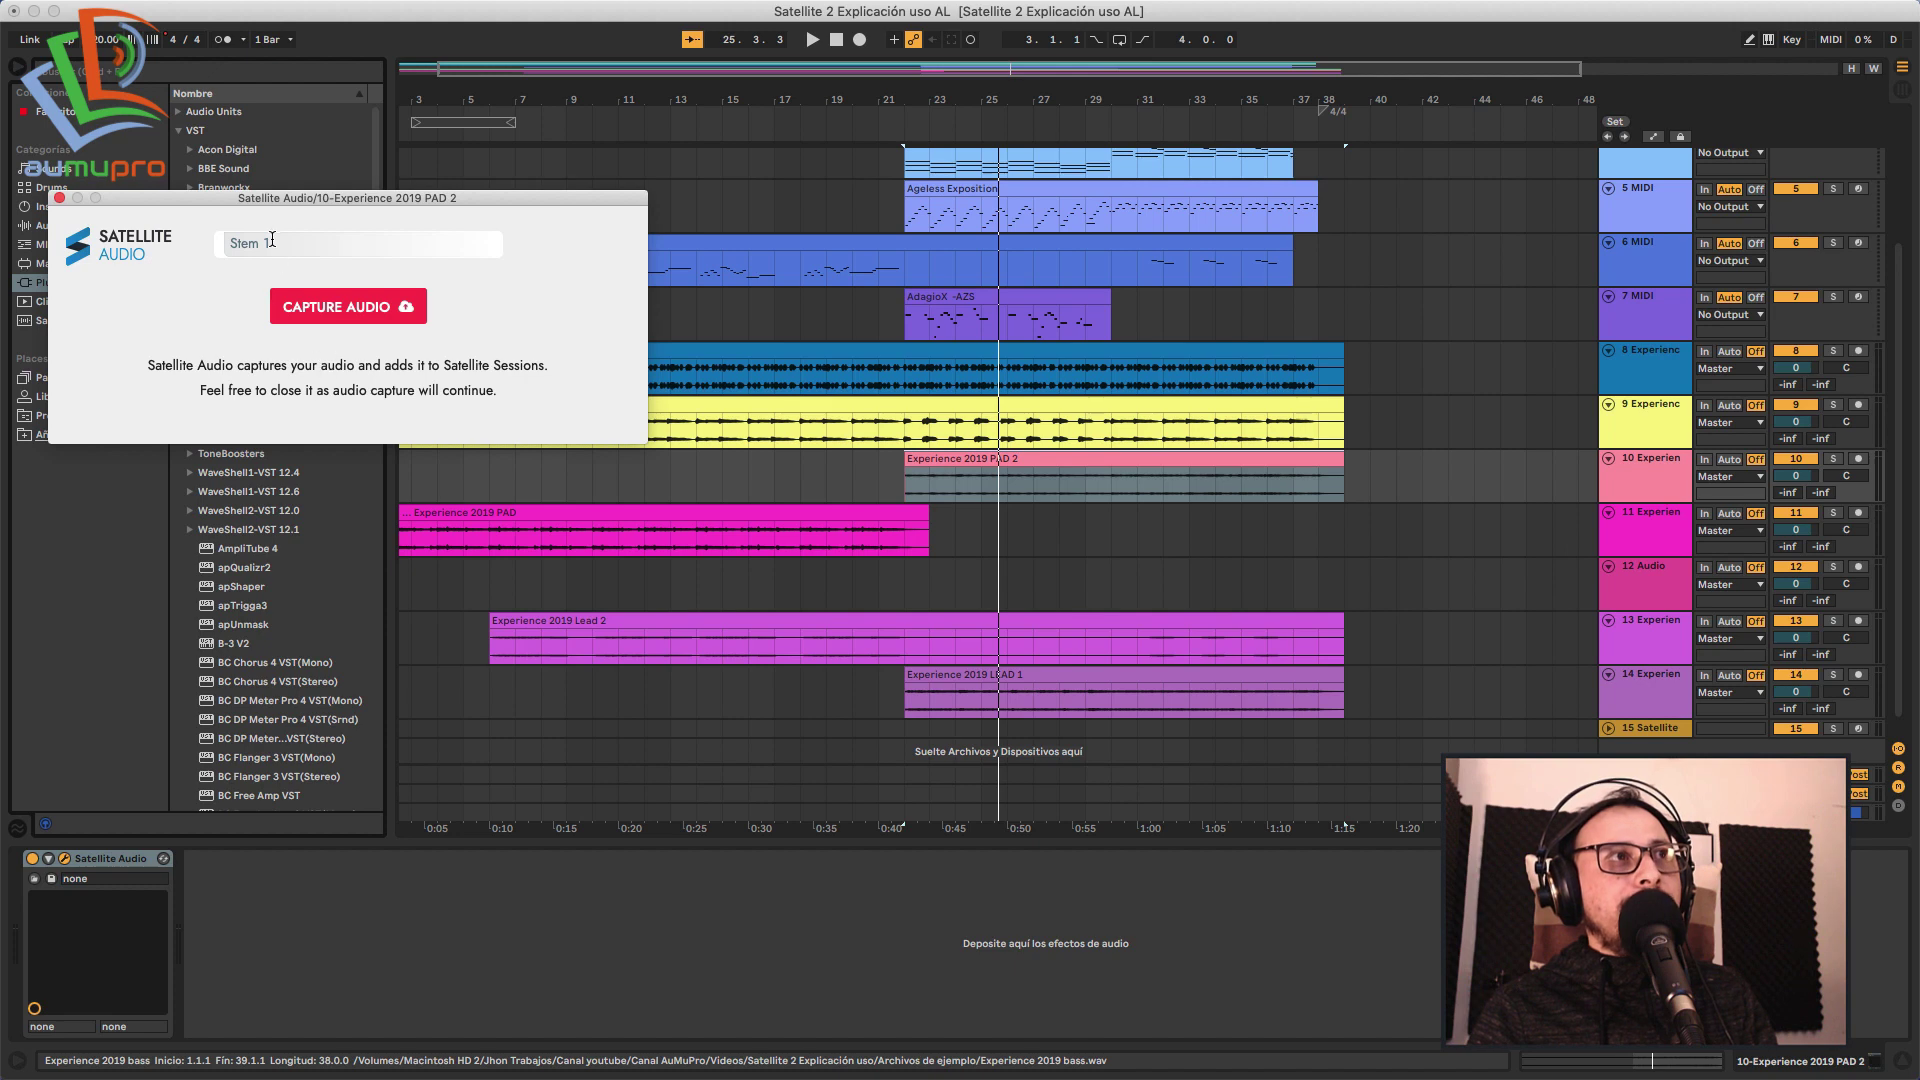
{"action": "left_click", "coordinate": [1657, 733]}
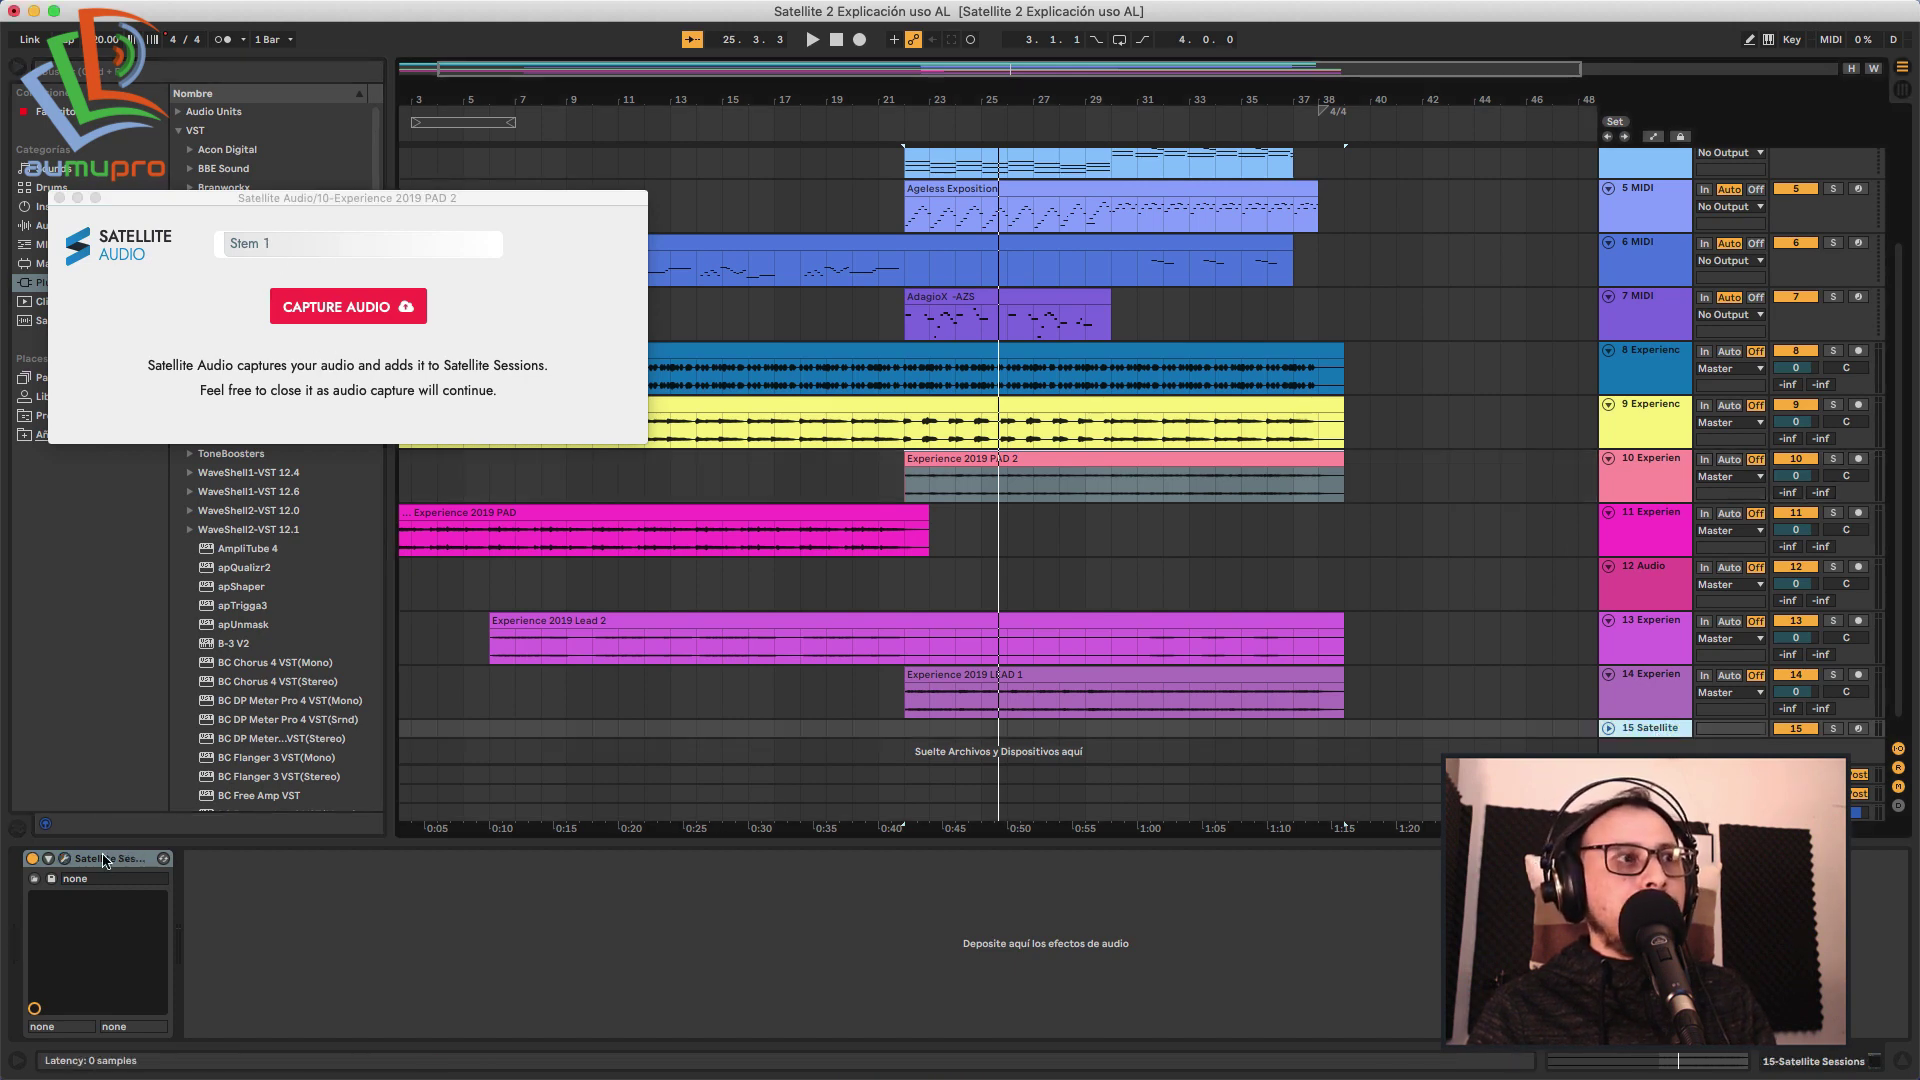
{"action": "left_click", "coordinate": [65, 860]}
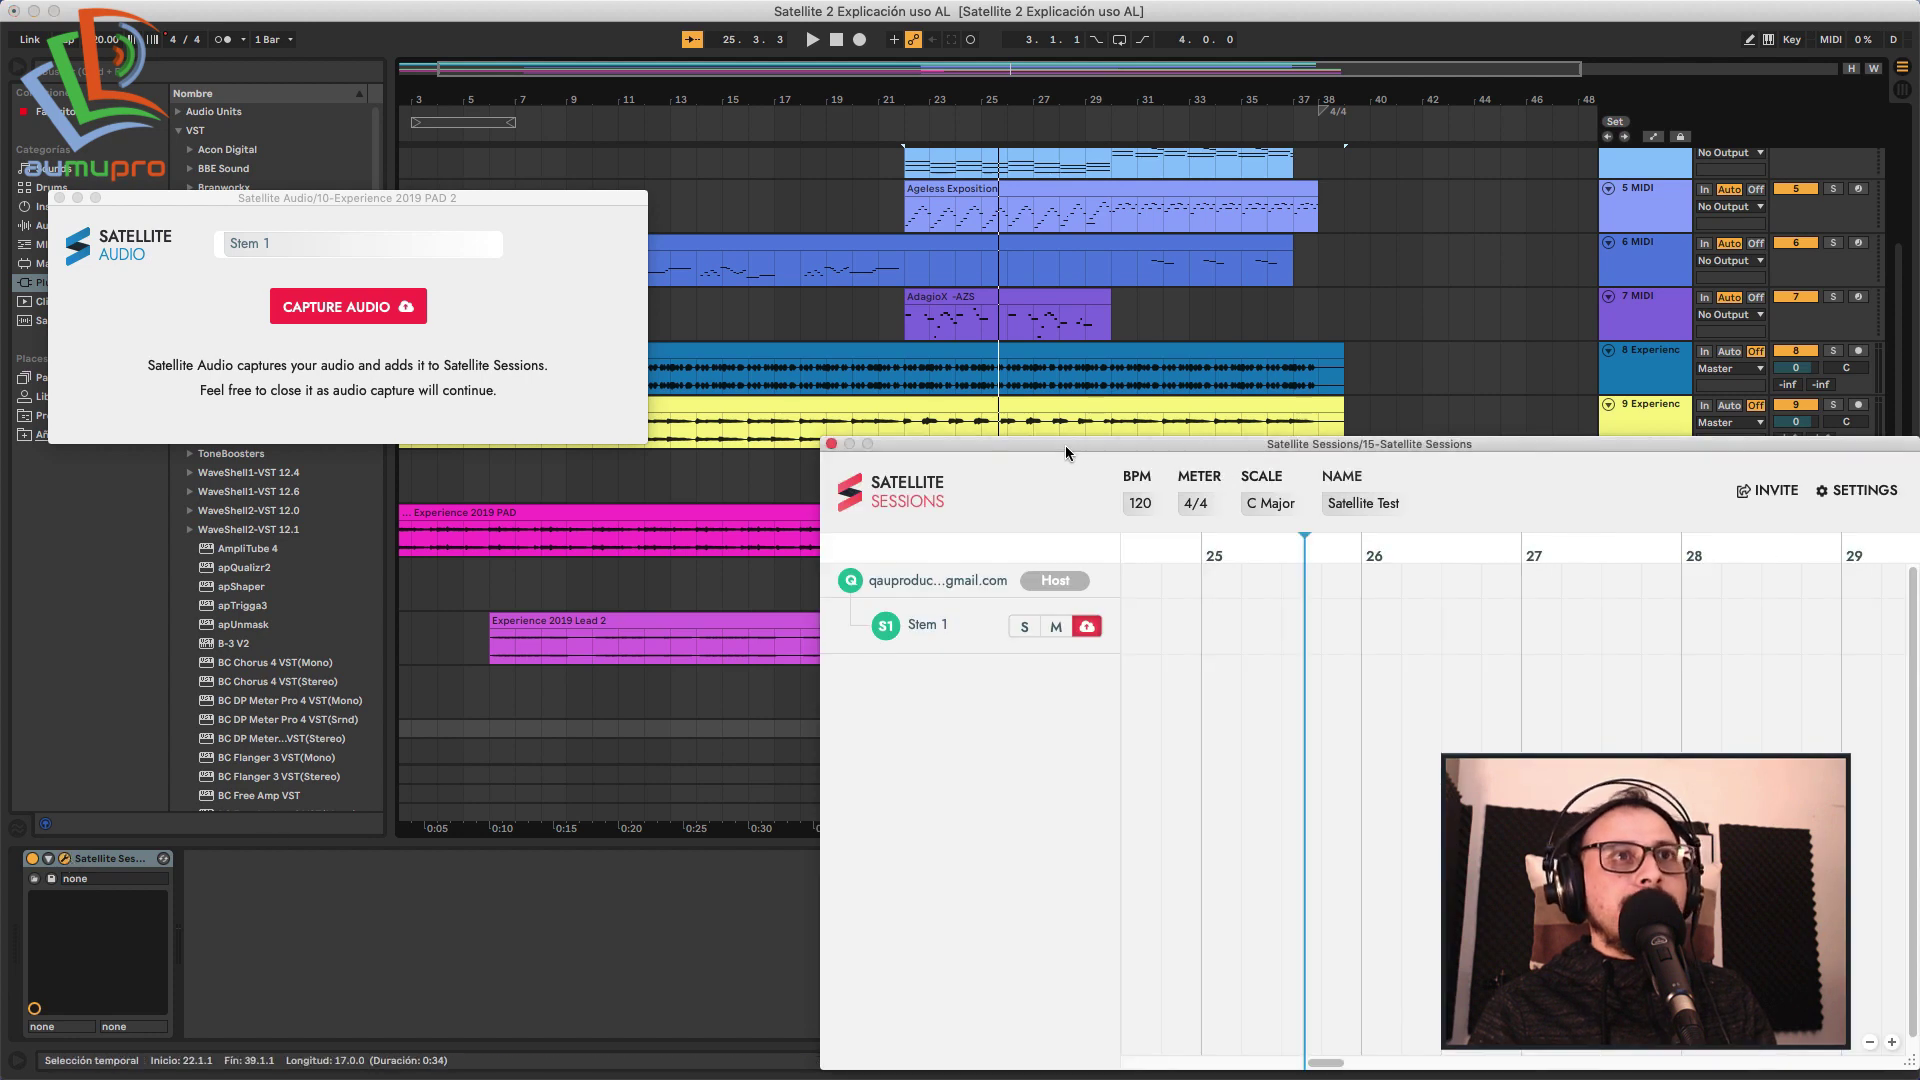
{"action": "left_click_drag", "start_coordinate": [1058, 454], "coordinate": [975, 207]}
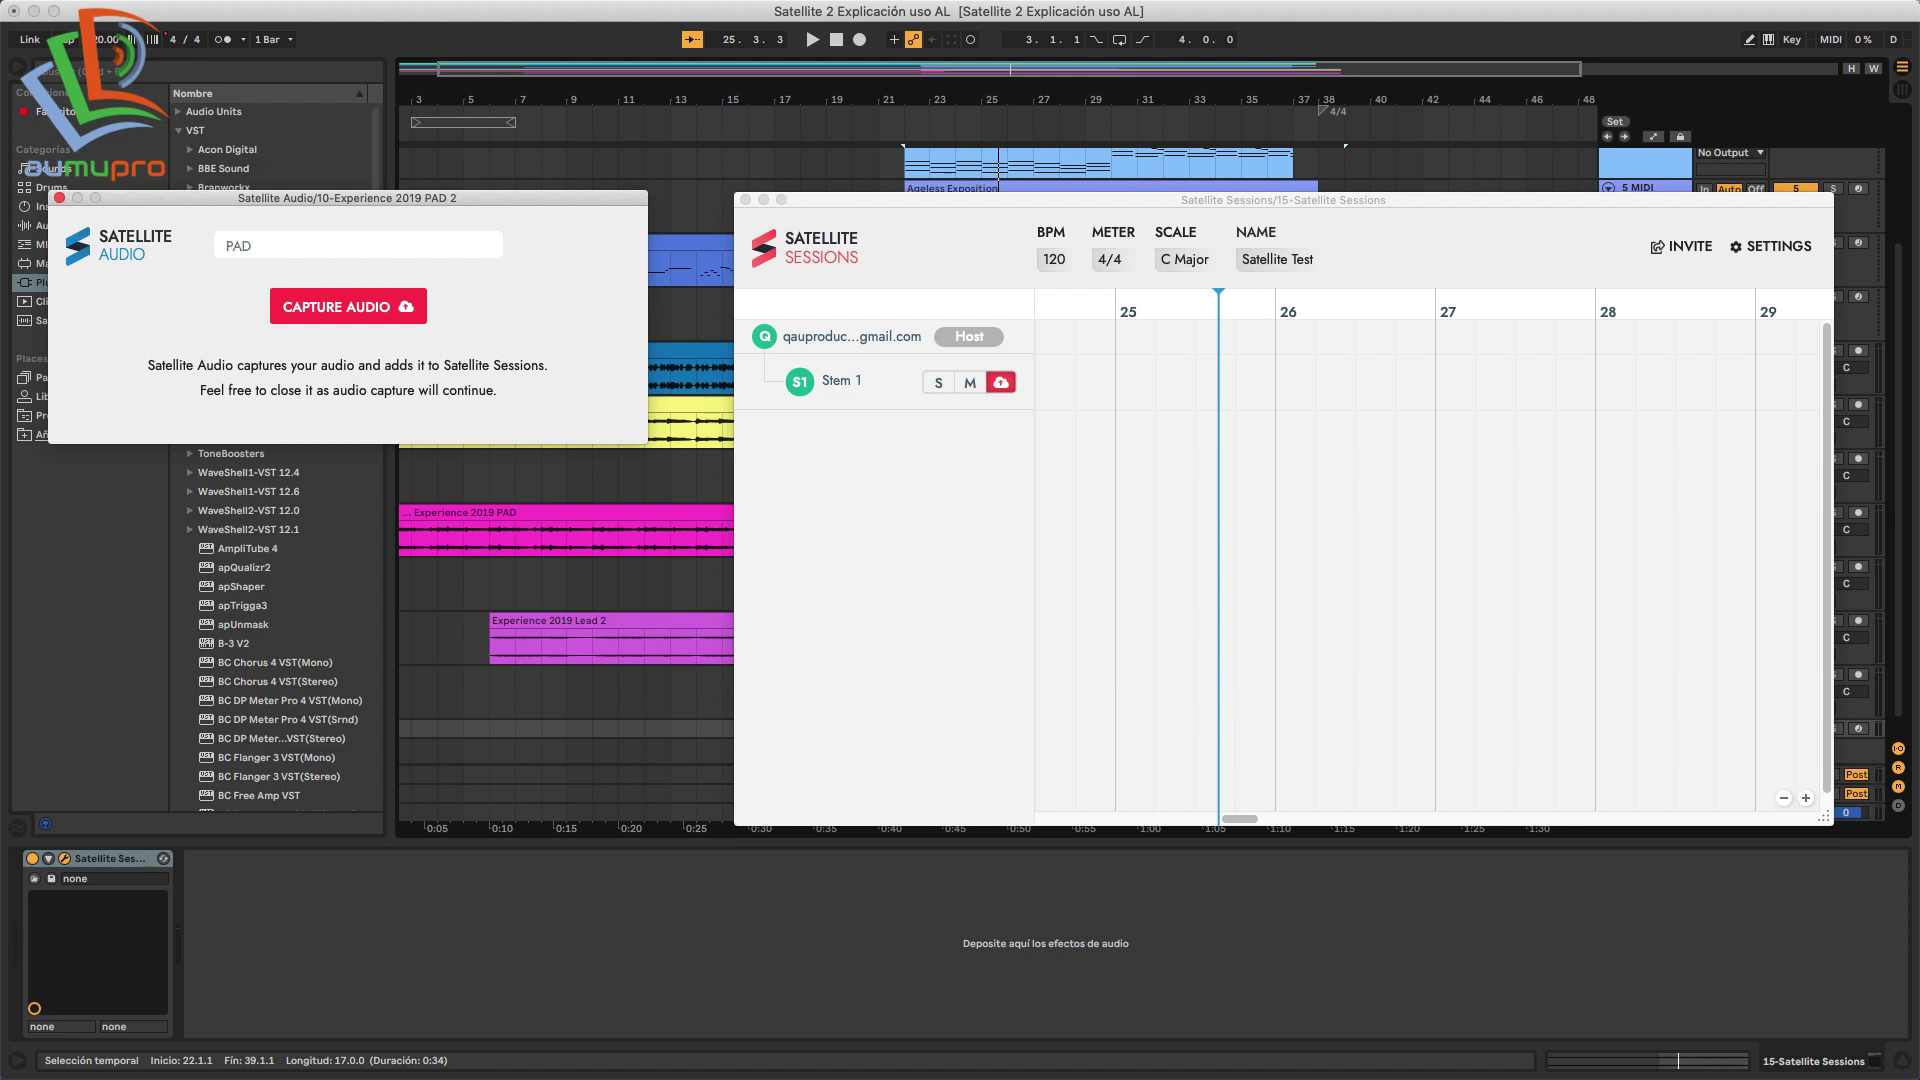
Confirm the stem name PAD, upload the PAD stem to the session, and close Satellite Audio.
{"action": "key", "text": "Return"}
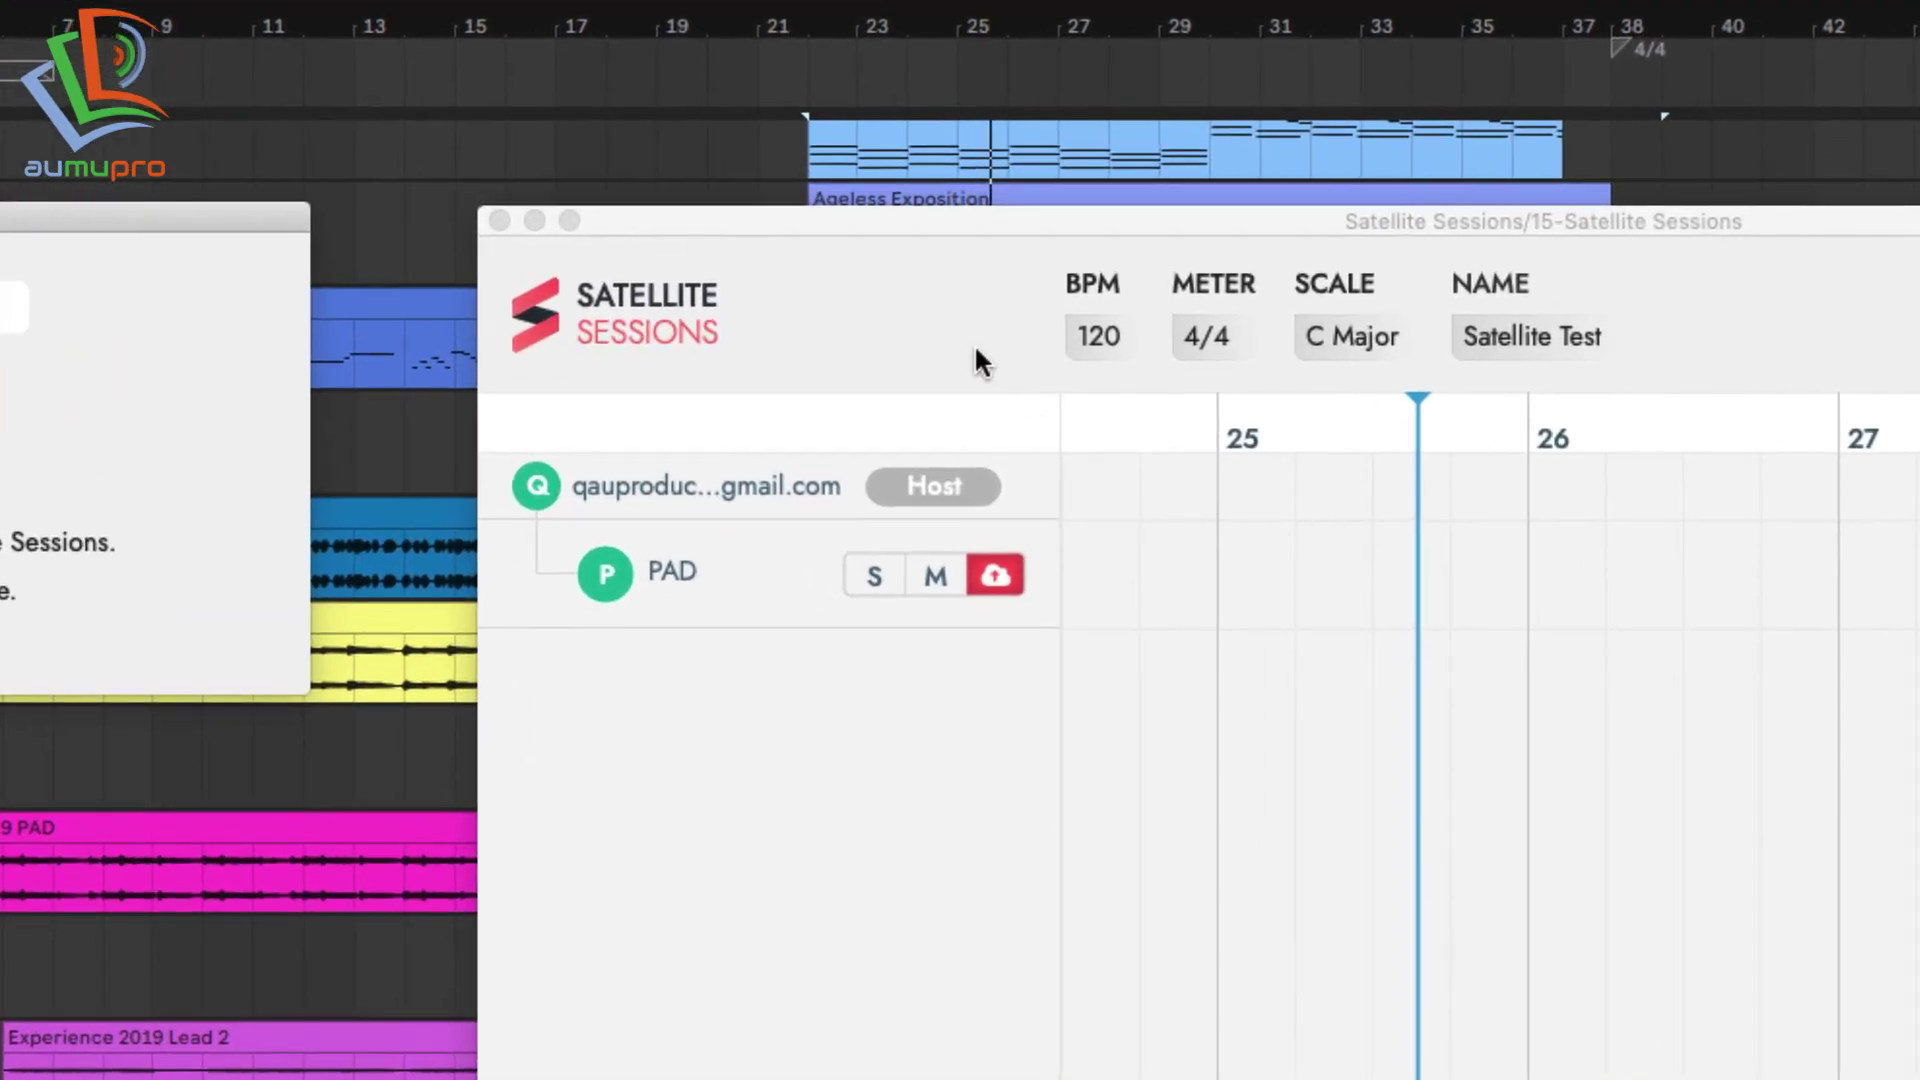
{"action": "left_click_drag", "start_coordinate": [921, 226], "coordinate": [902, 318]}
{"action": "left_click", "coordinate": [977, 676]}
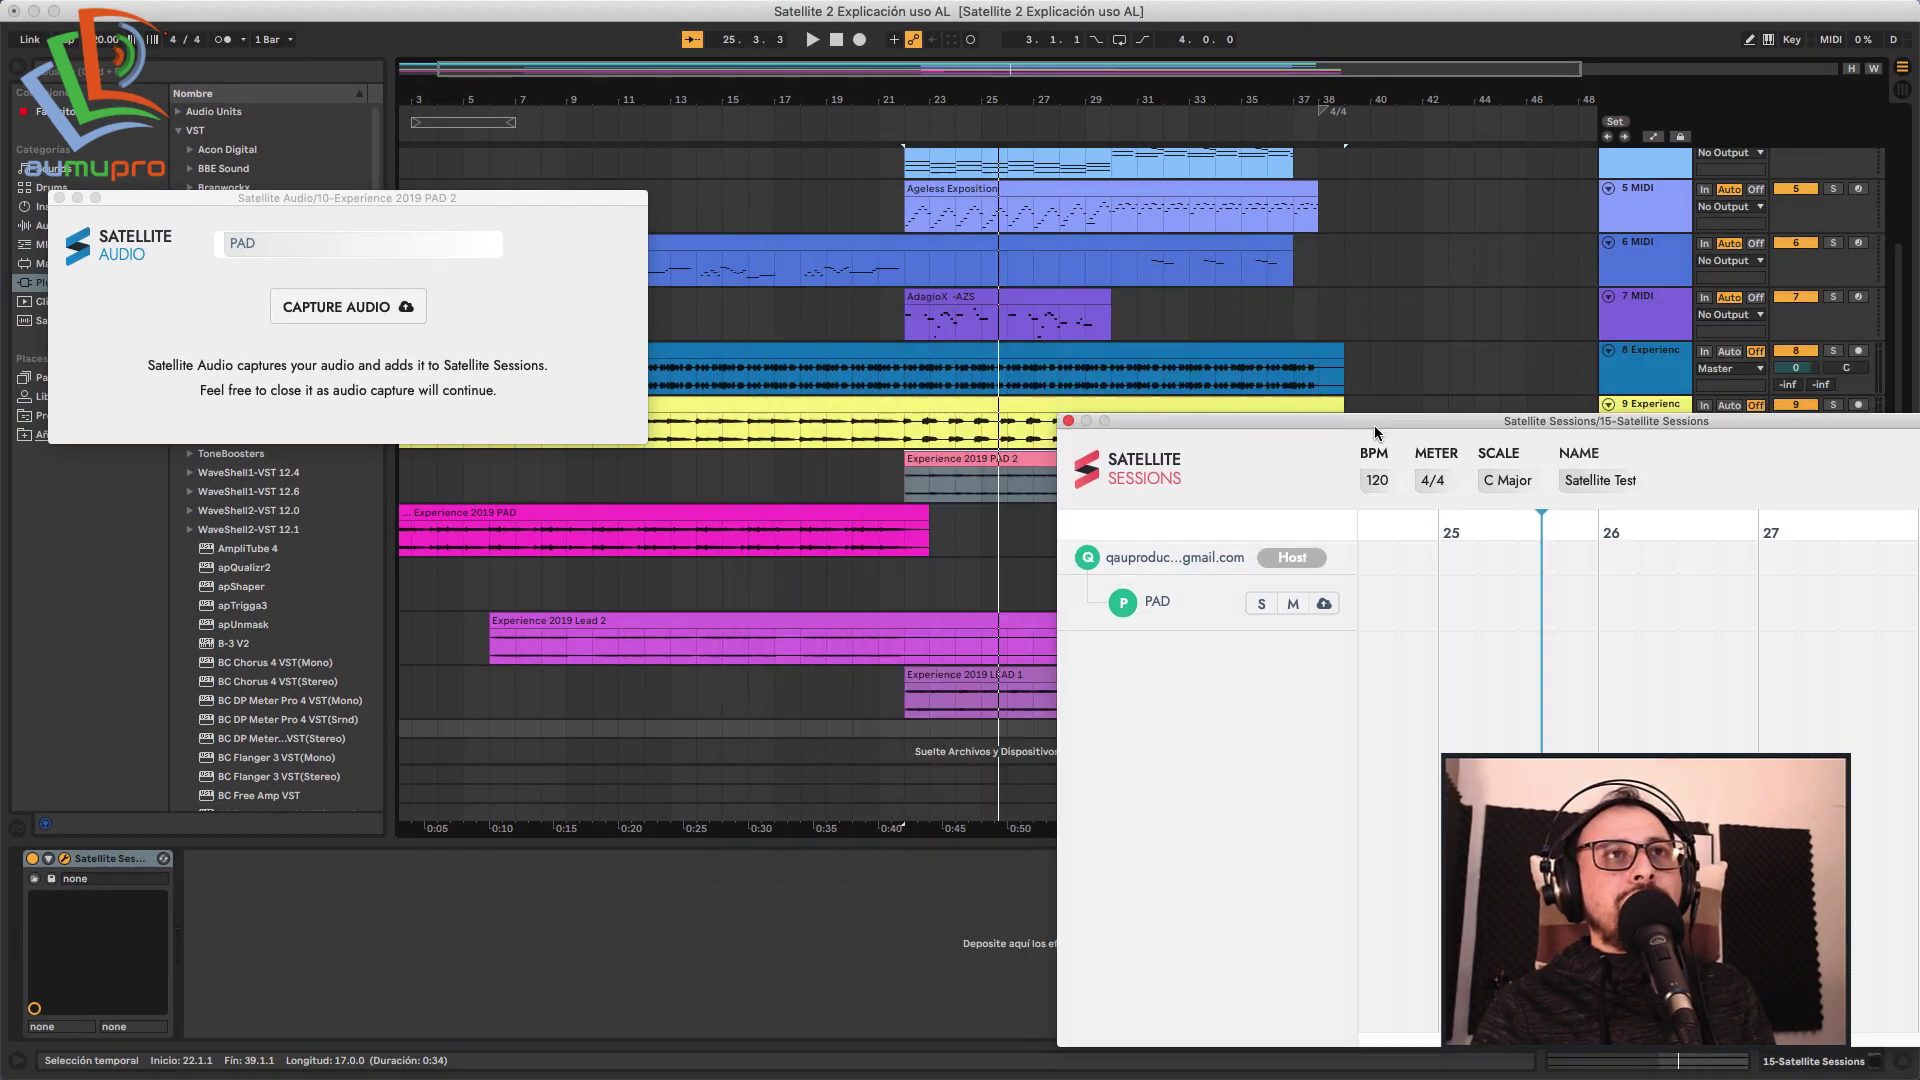
{"action": "left_click", "coordinate": [59, 198]}
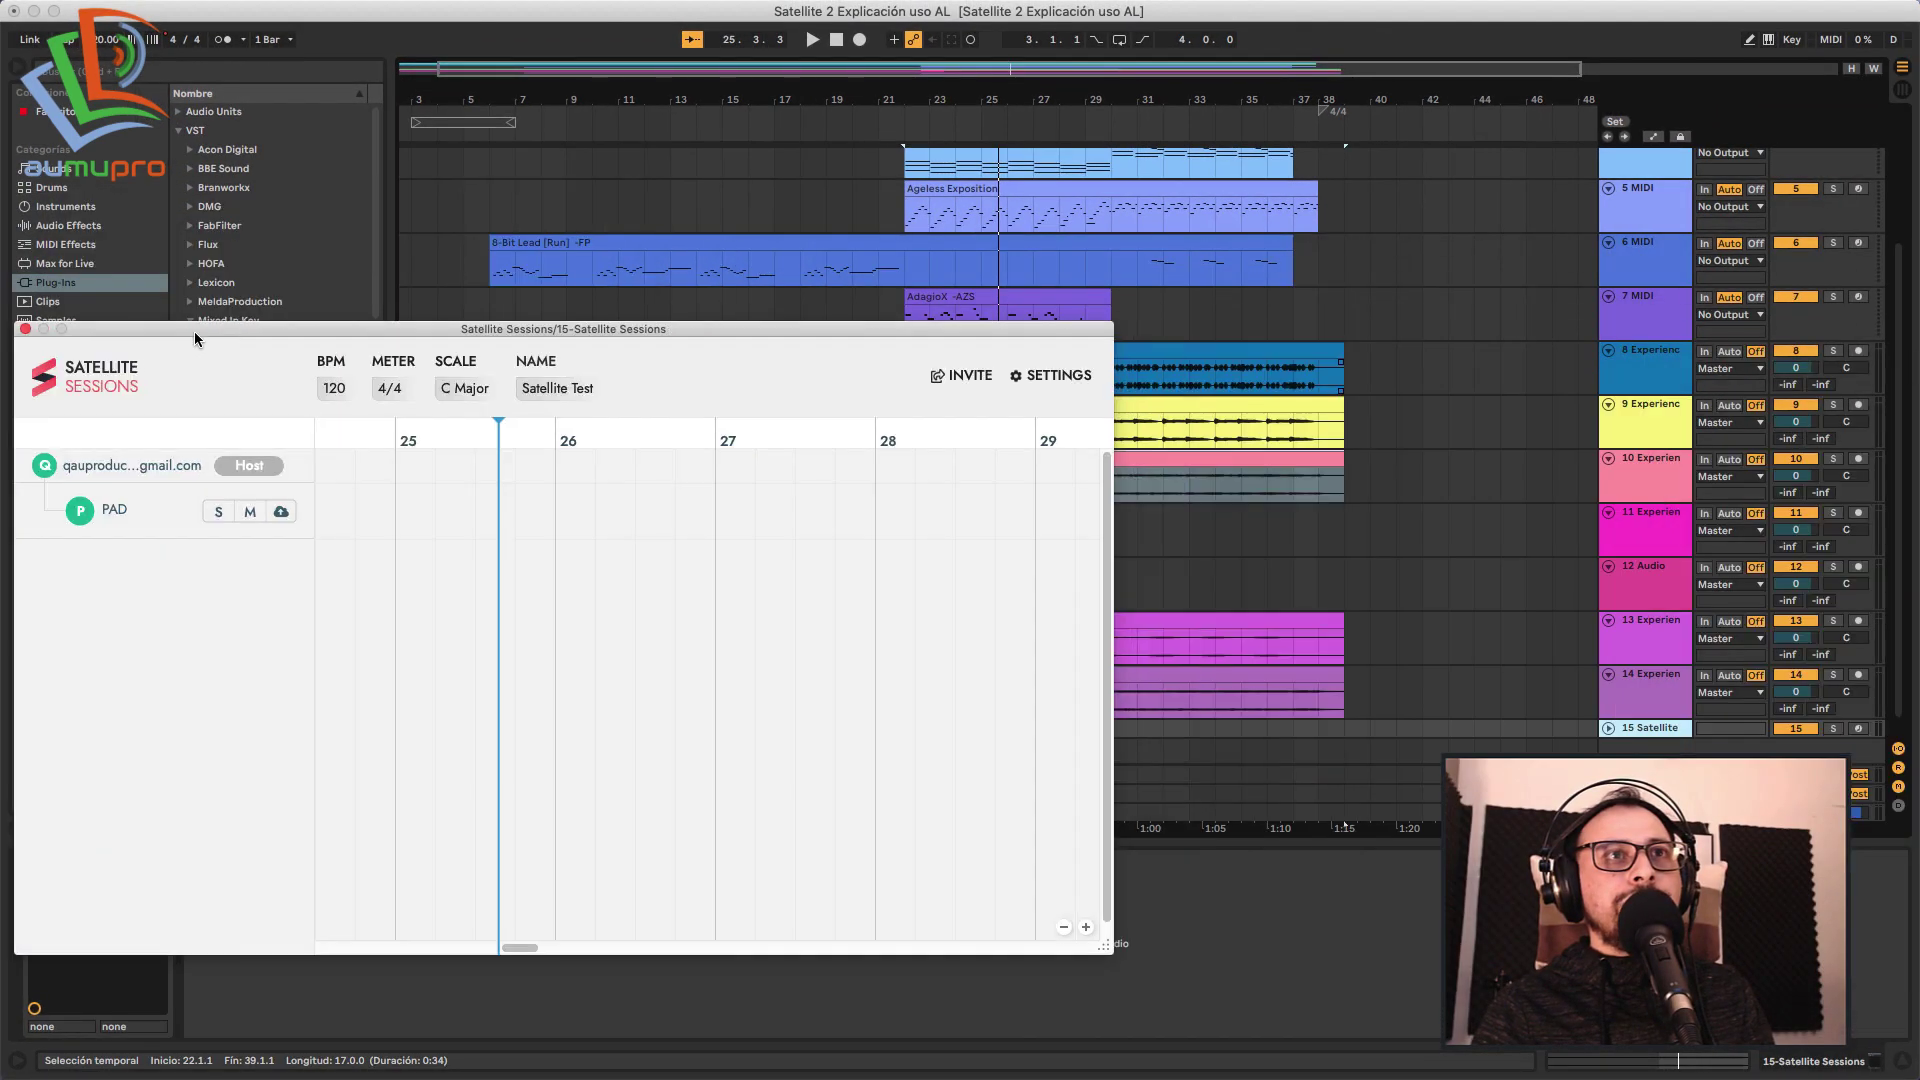
Set the start point at bar 22 on the PAD 2 track and play to capture its audio.
{"action": "left_click_drag", "start_coordinate": [195, 338], "coordinate": [888, 621]}
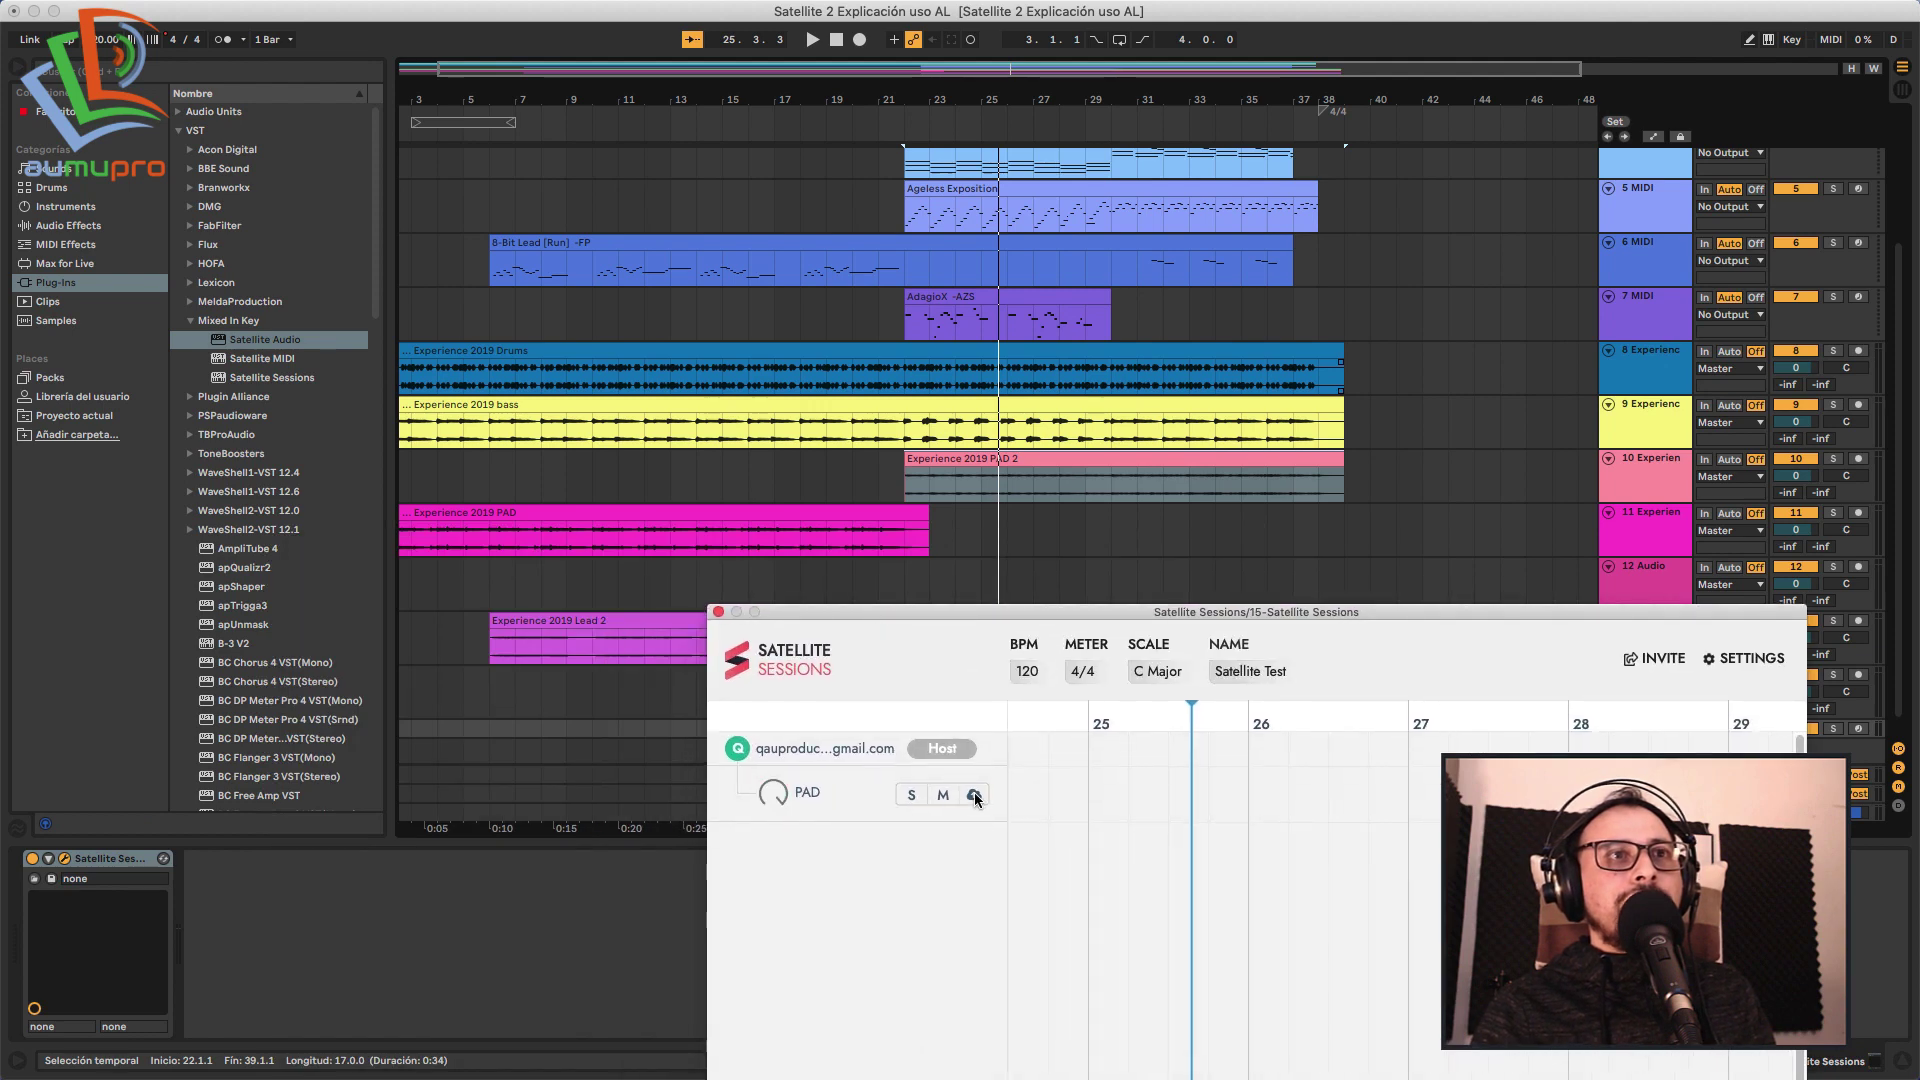
{"action": "left_click_drag", "start_coordinate": [1045, 615], "coordinate": [1037, 580]}
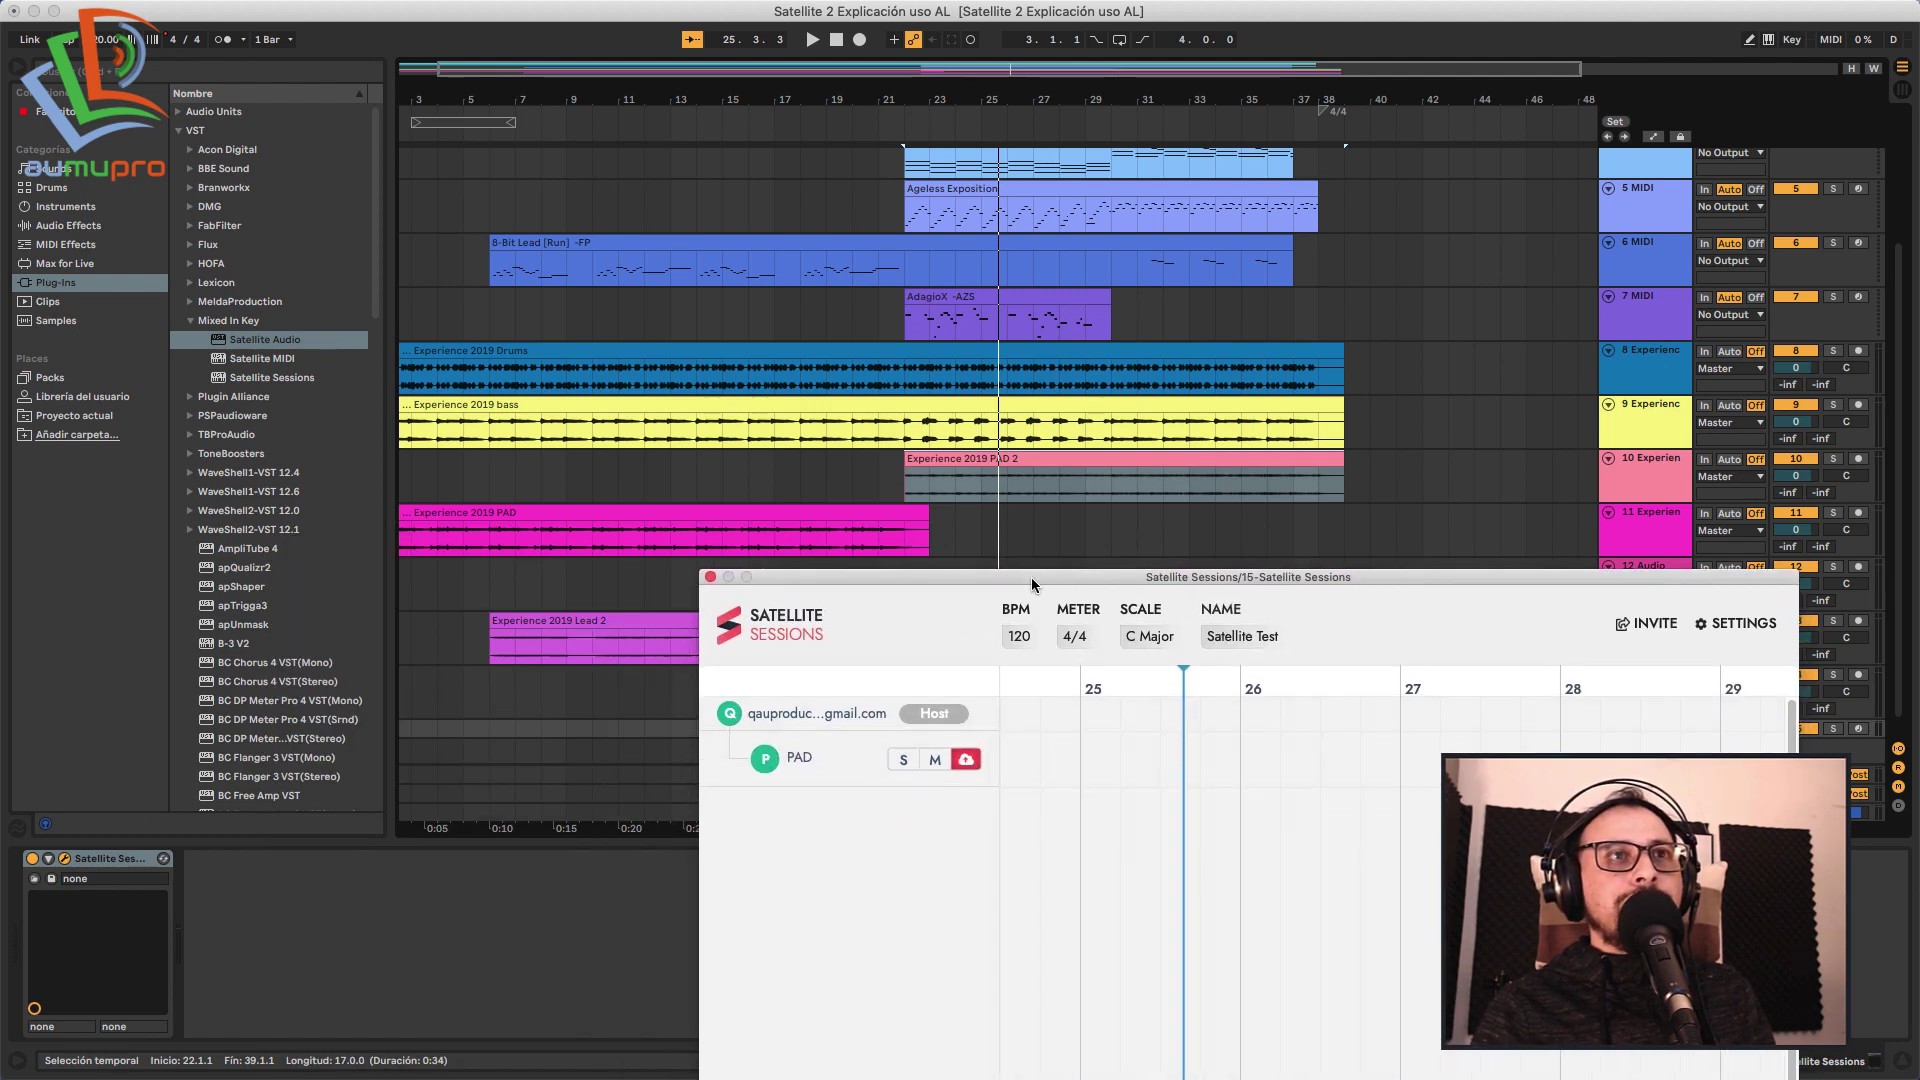
{"action": "left_click", "coordinate": [906, 484]}
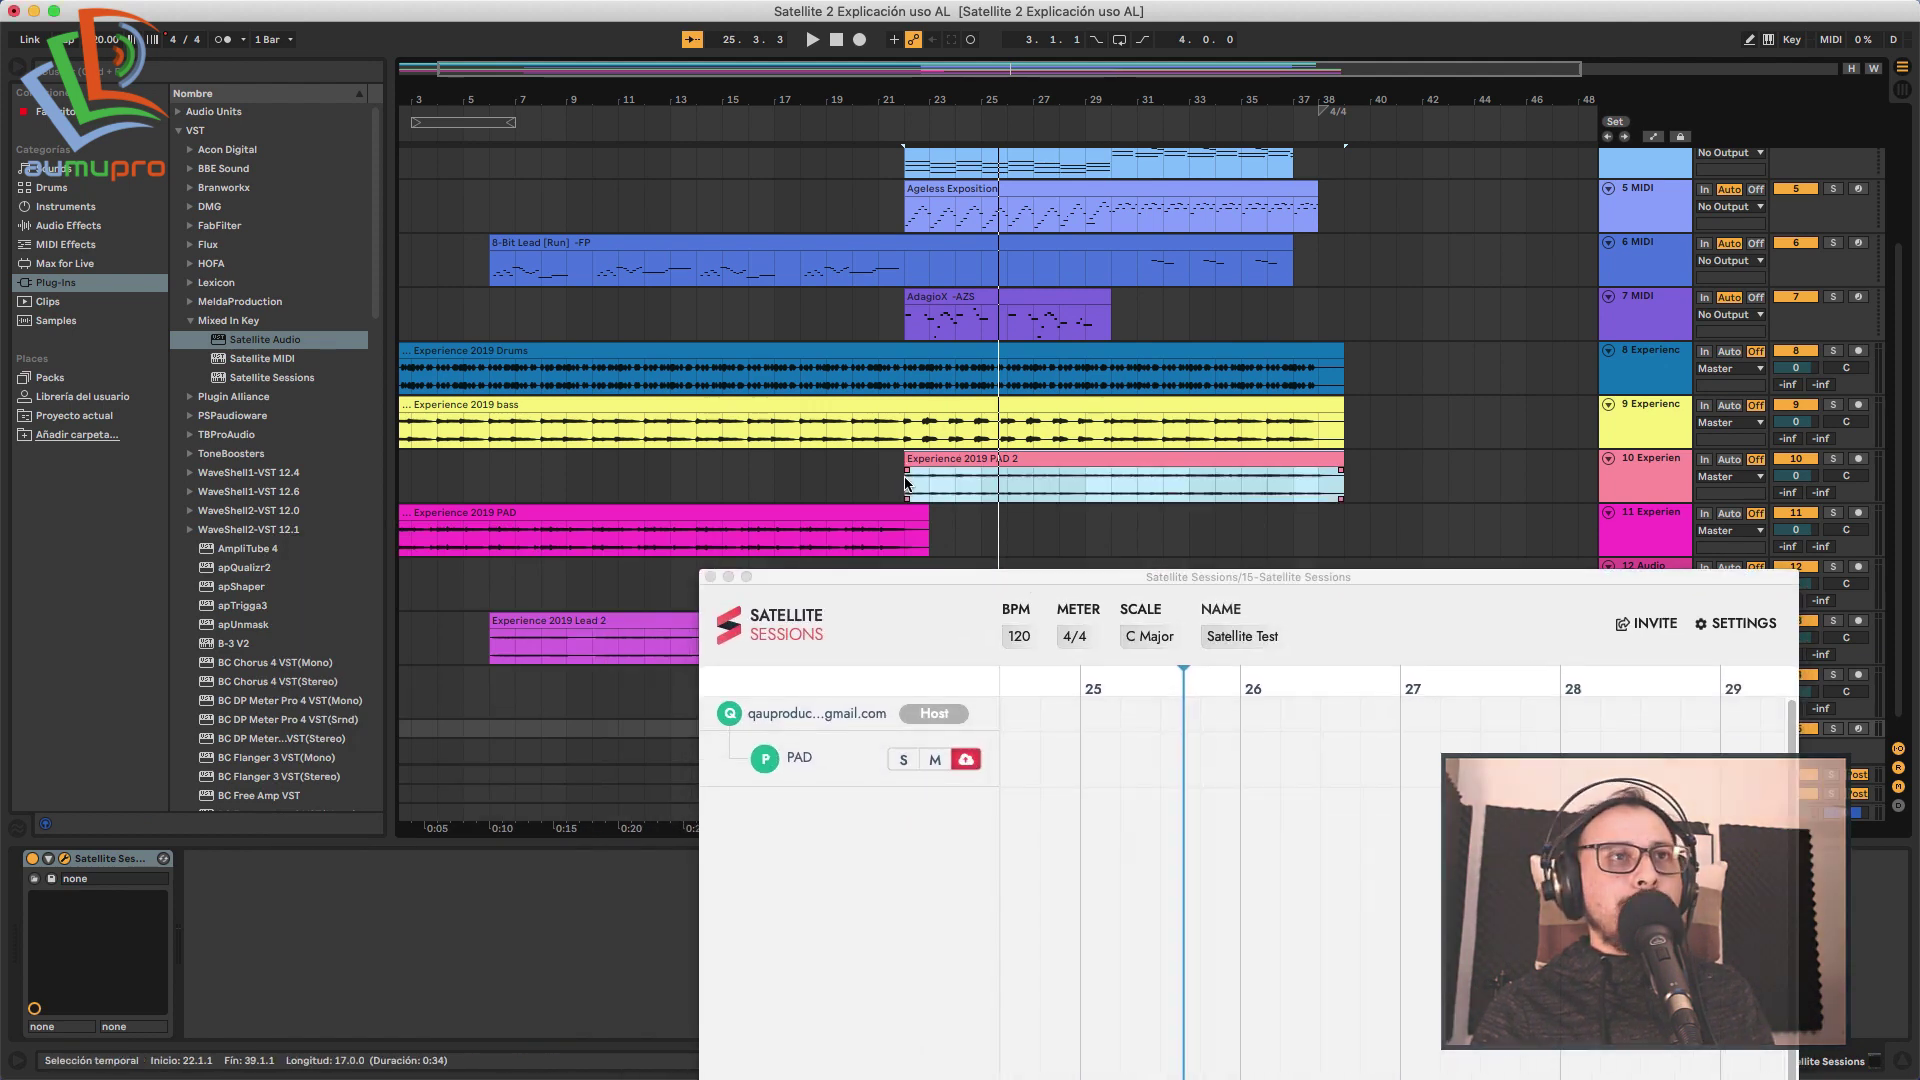
{"action": "left_click_drag", "start_coordinate": [908, 576], "coordinate": [397, 547]}
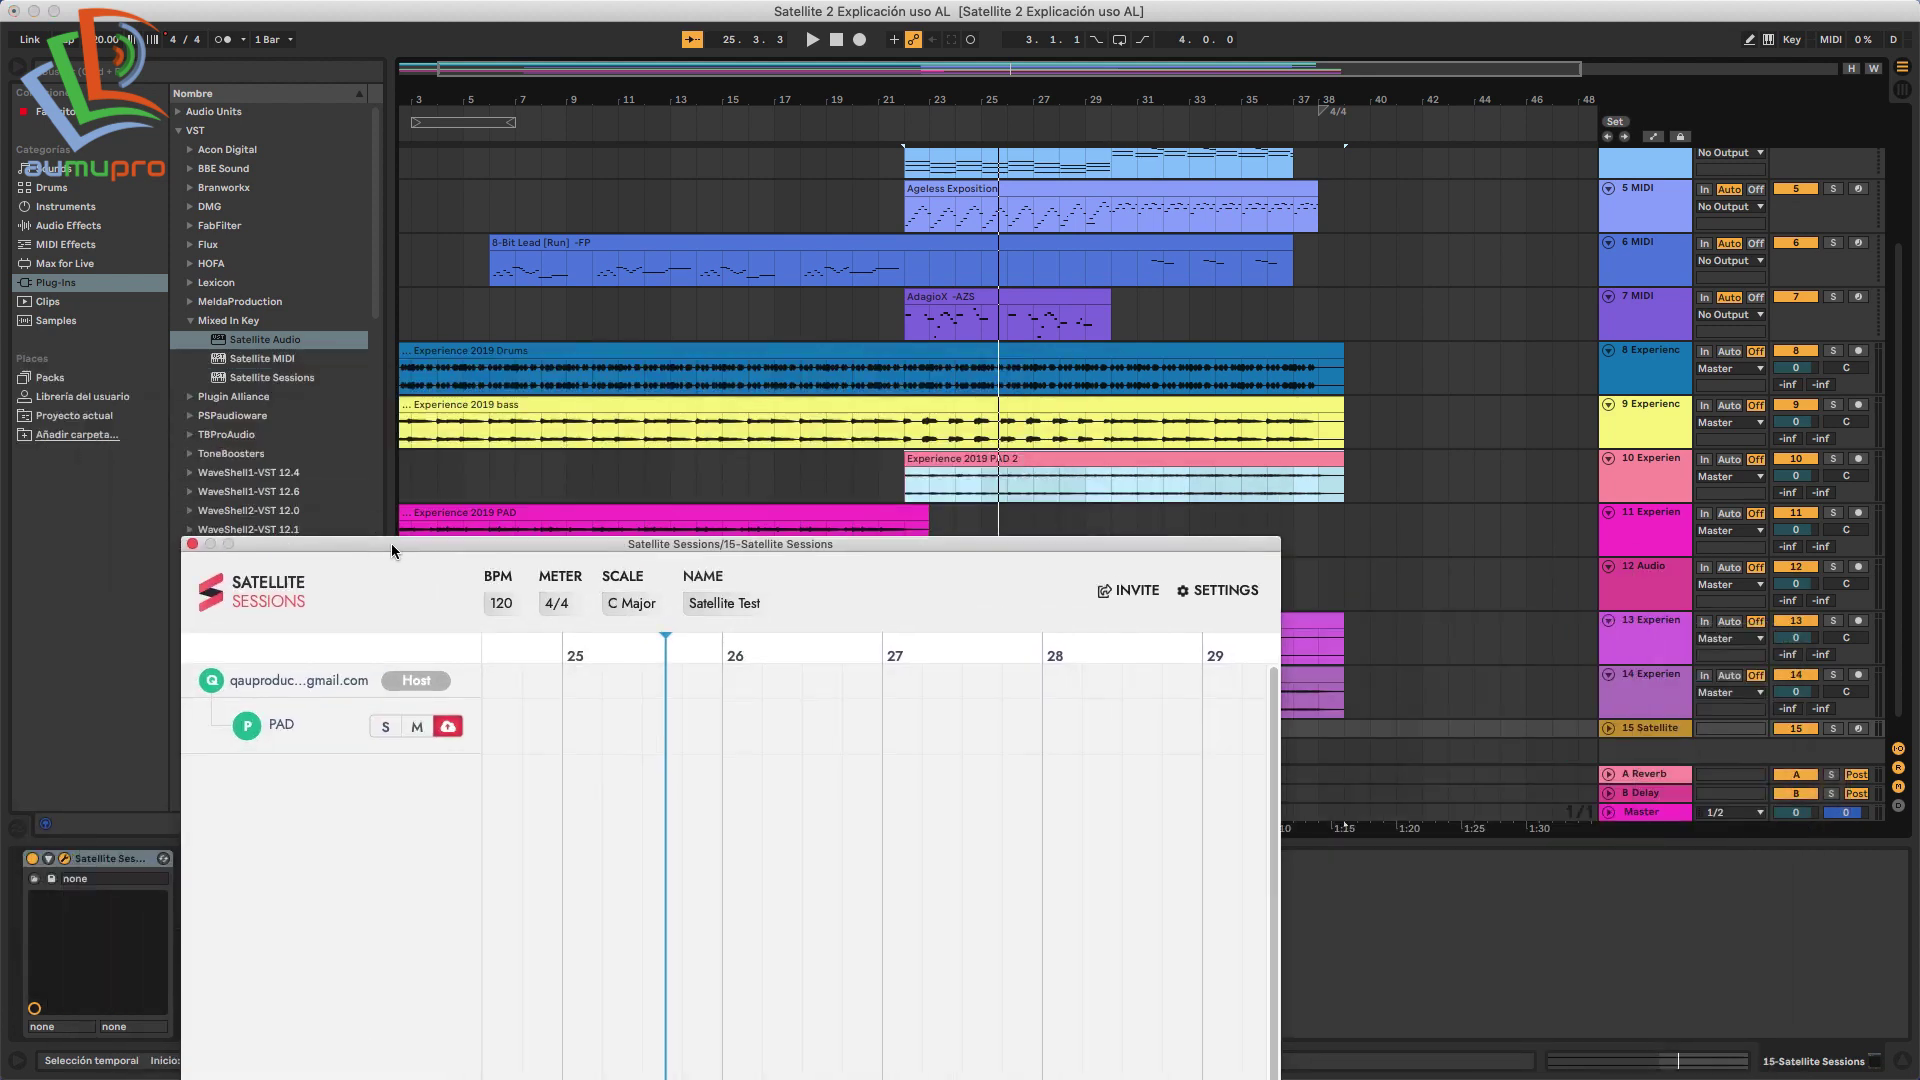
{"action": "left_click", "coordinate": [903, 473]}
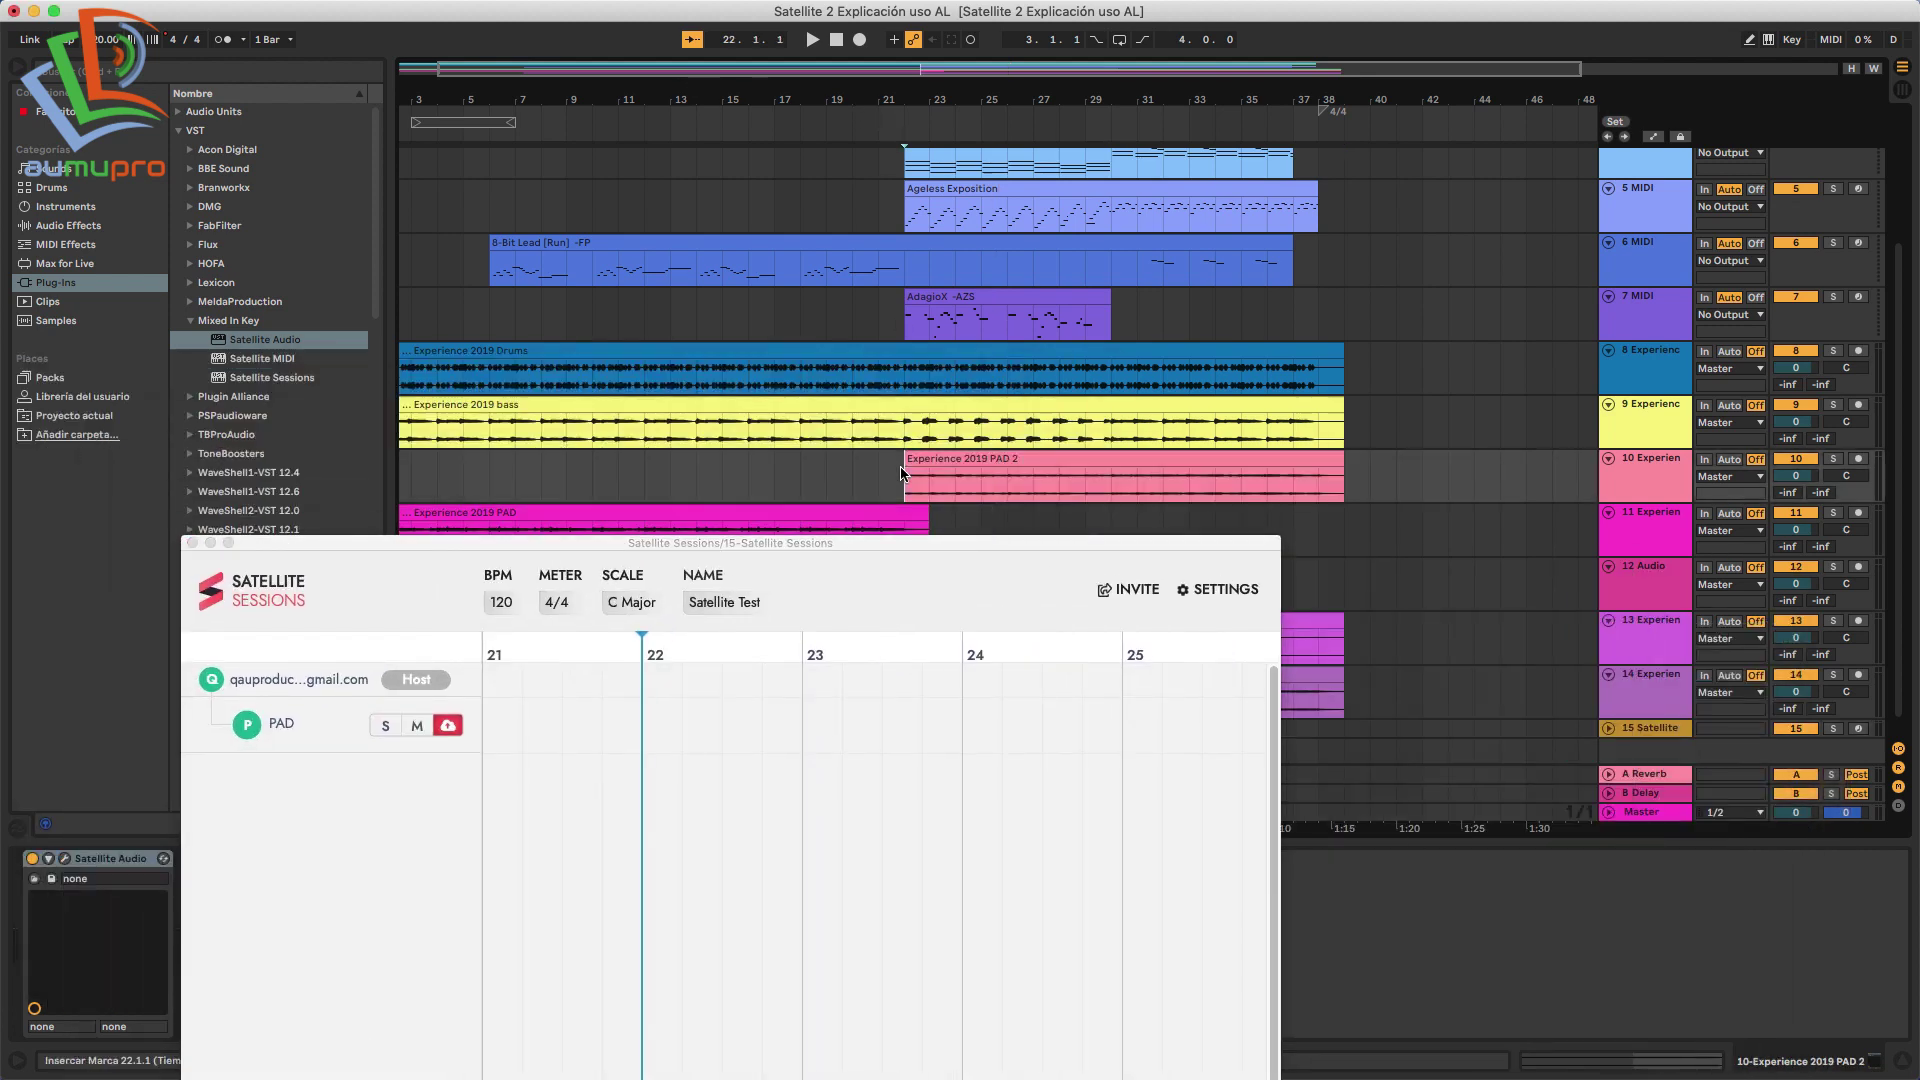
{"action": "double_click", "coordinate": [788, 541]}
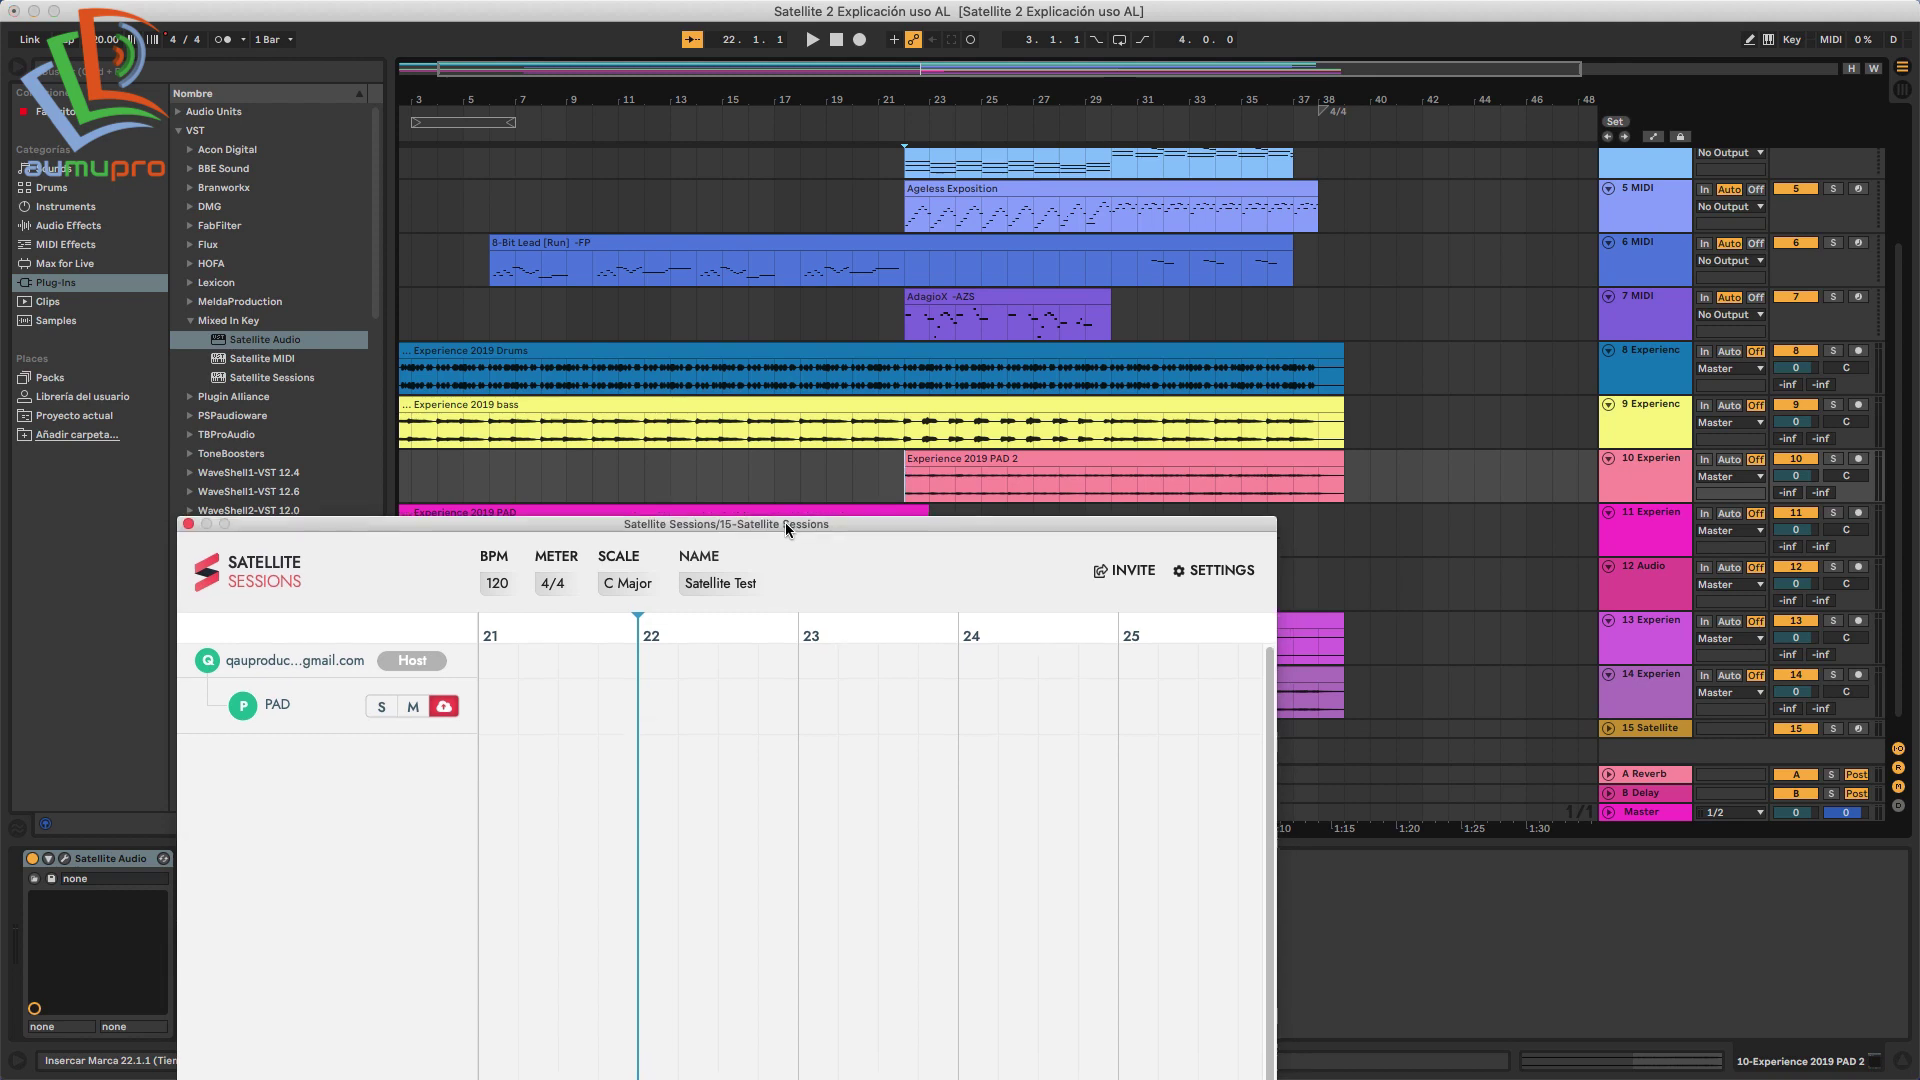
{"action": "left_click_drag", "start_coordinate": [656, 411], "coordinate": [854, 546]}
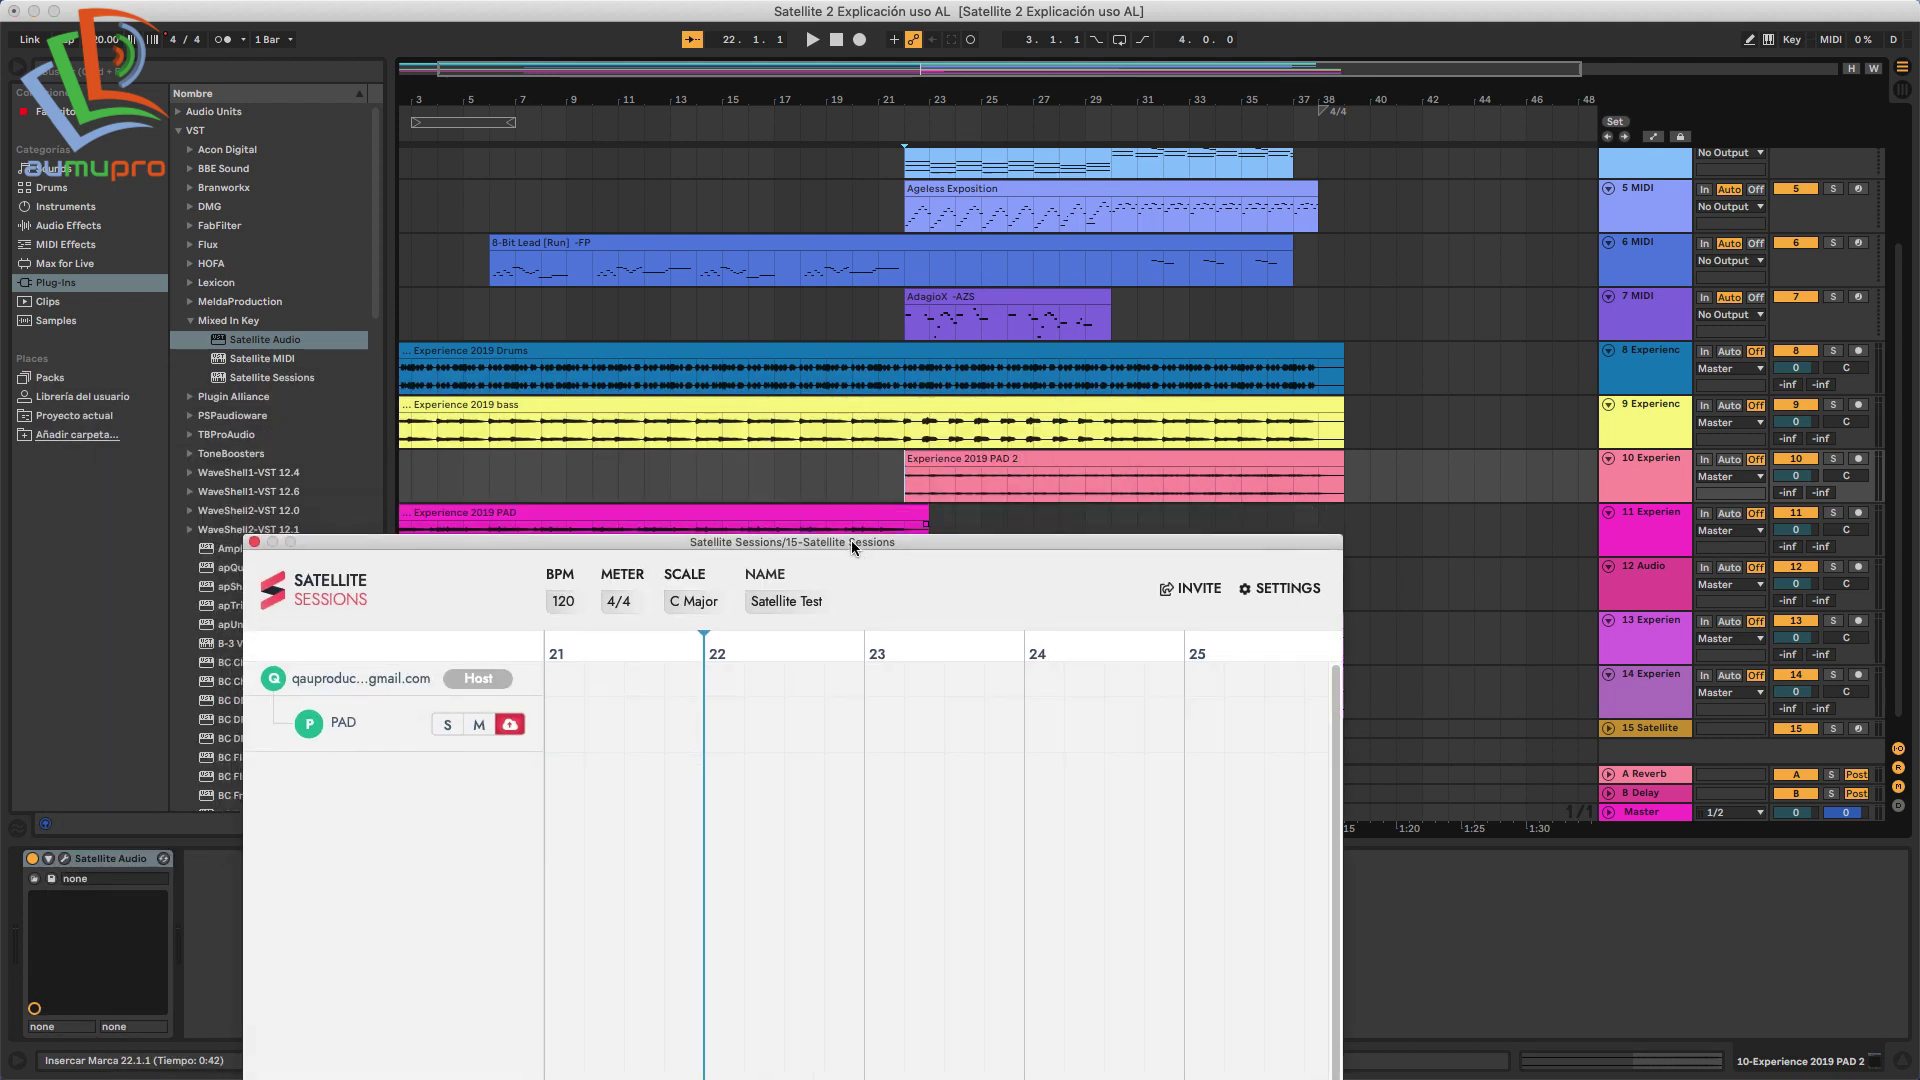
{"action": "key", "text": "space"}
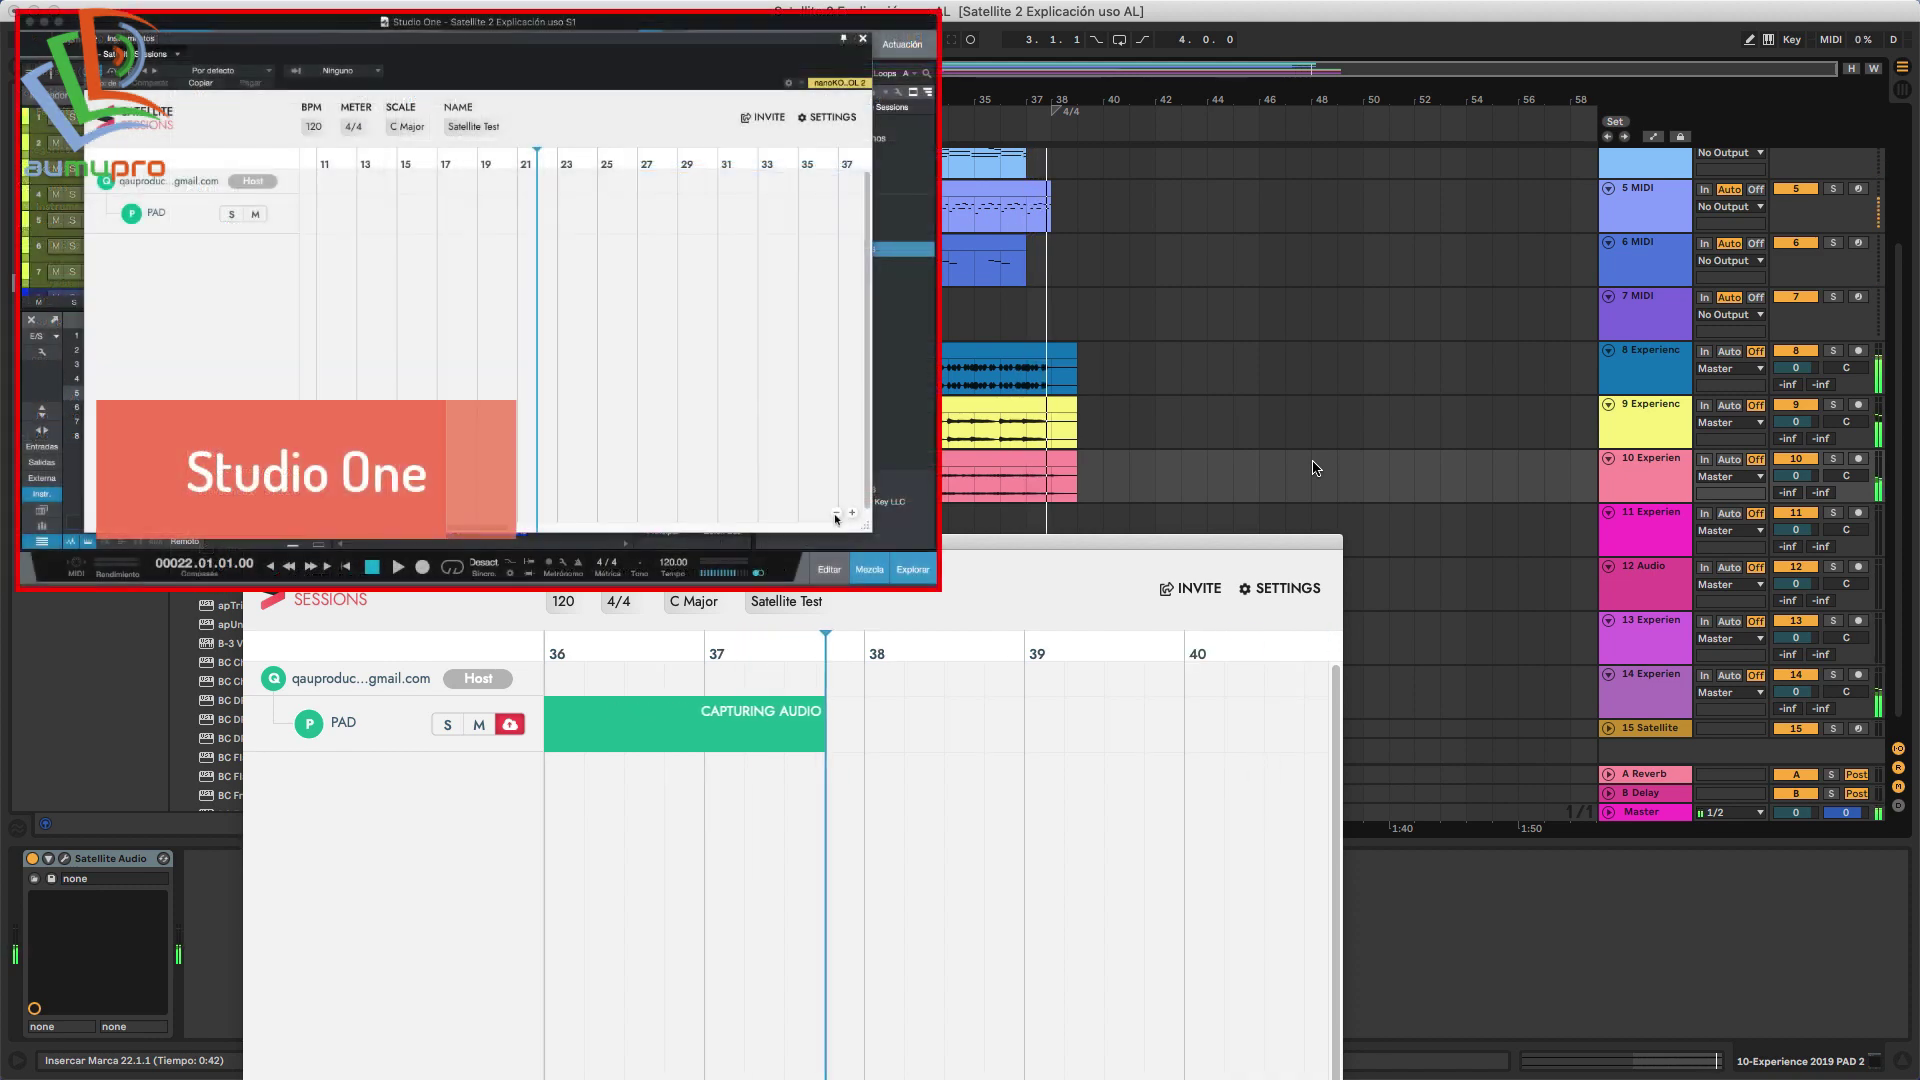
{"action": "left_click_drag", "start_coordinate": [965, 543], "coordinate": [1262, 254]}
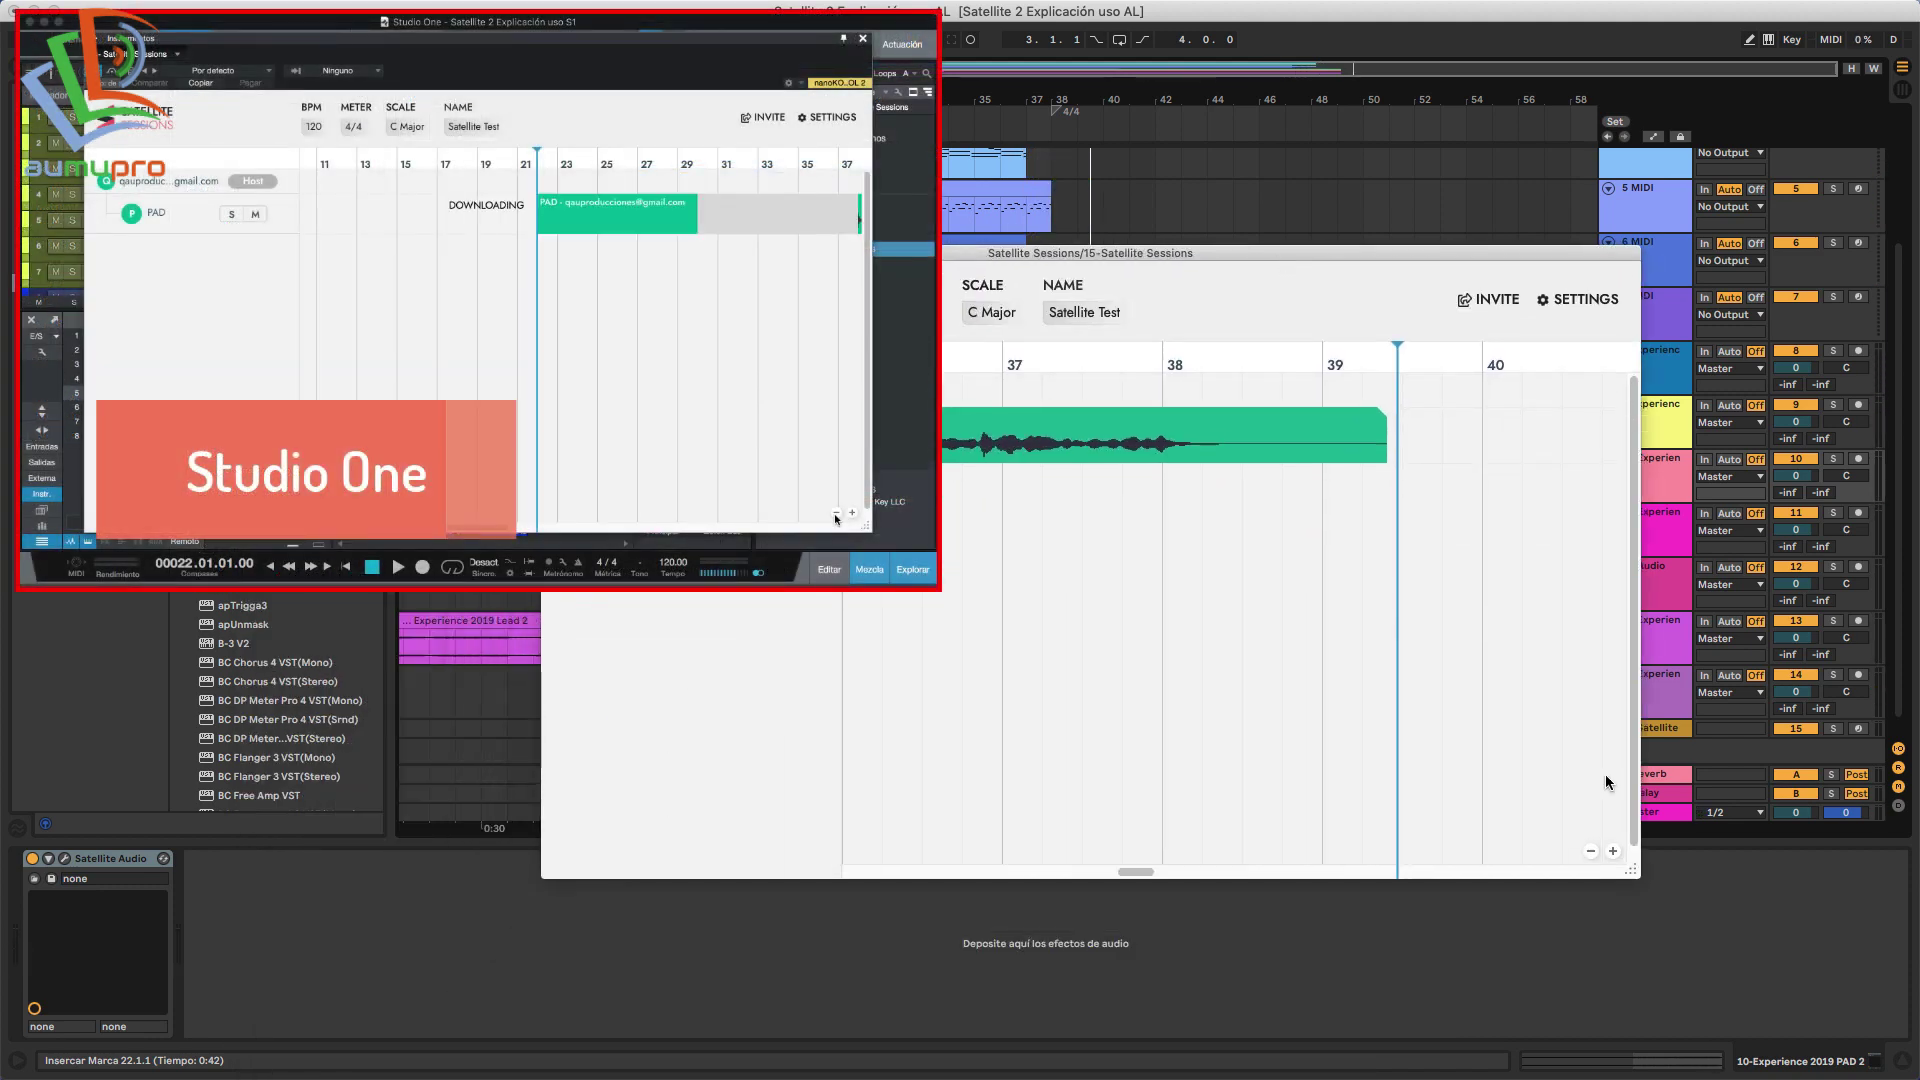
{"action": "left_click", "coordinate": [1590, 851]}
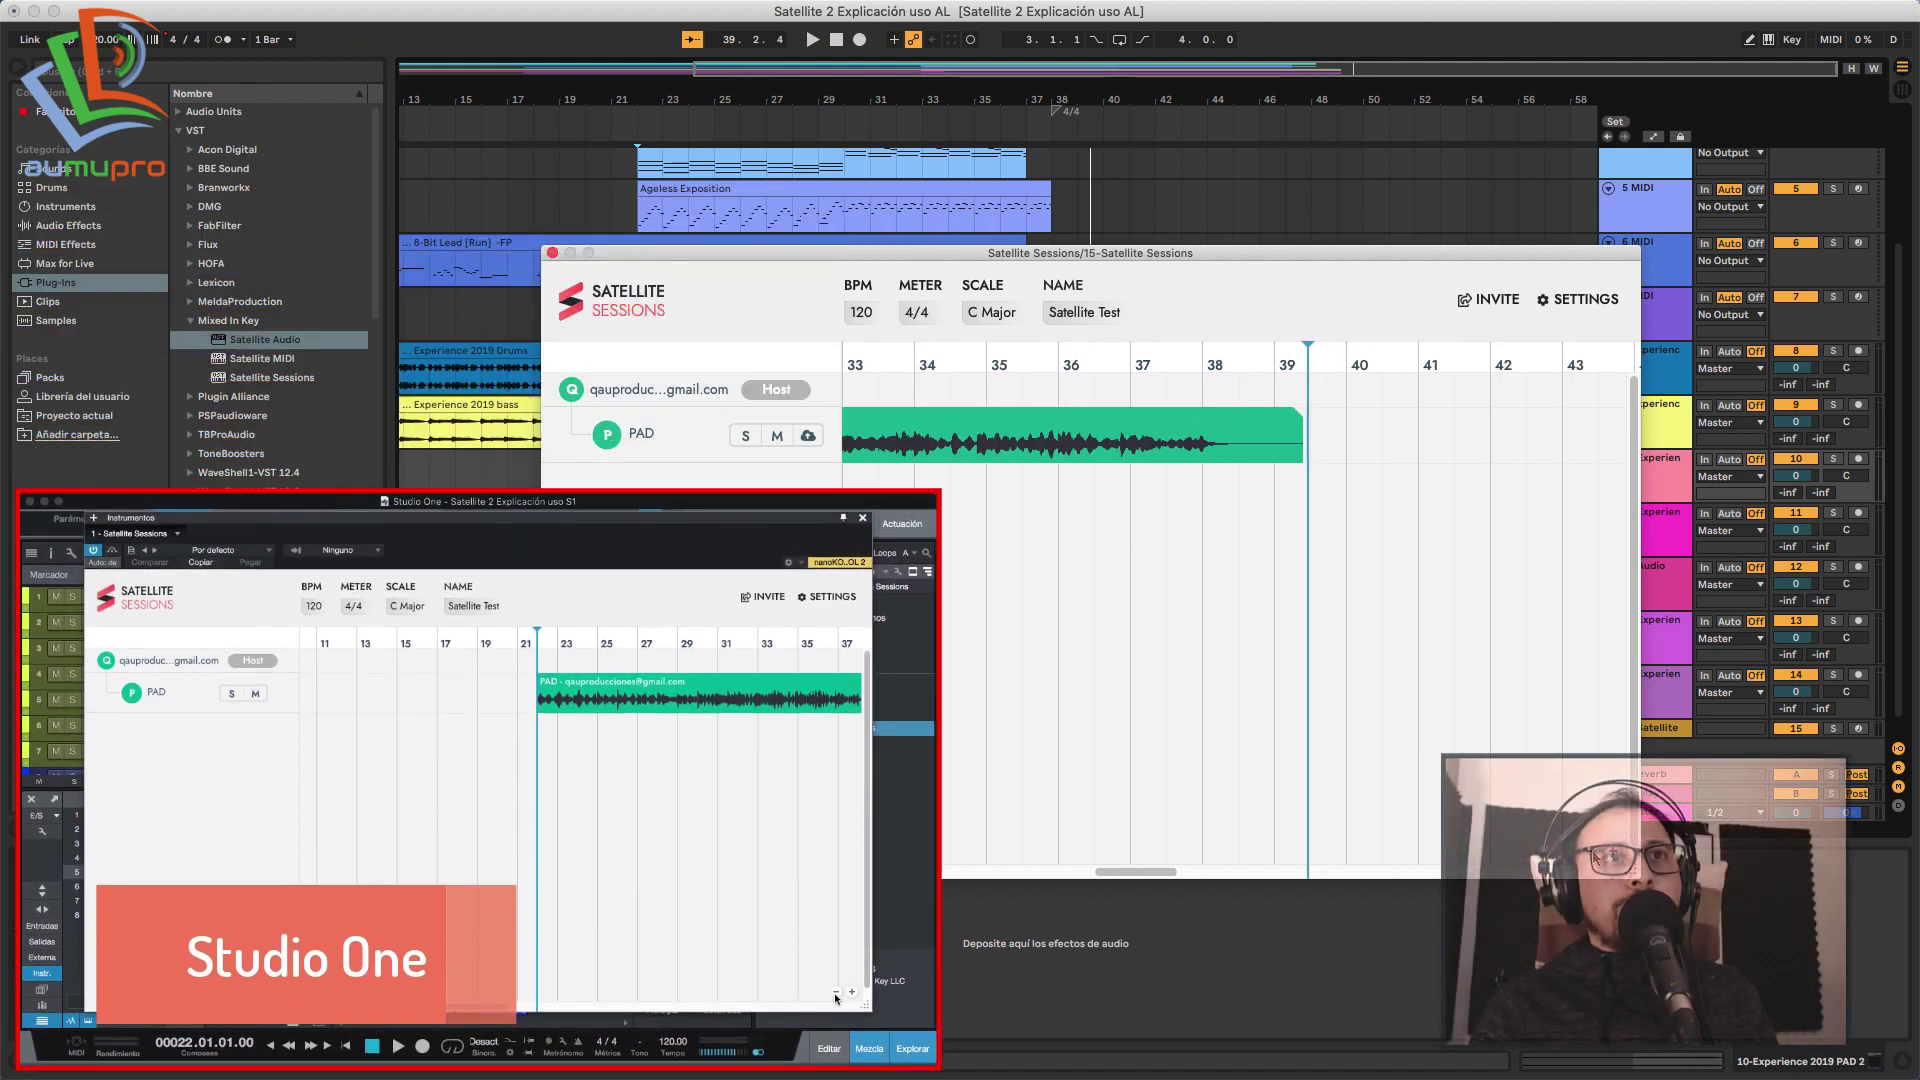
{"action": "scroll", "coordinate": [1239, 600], "scroll_direction": "left", "scroll_amount": 10}
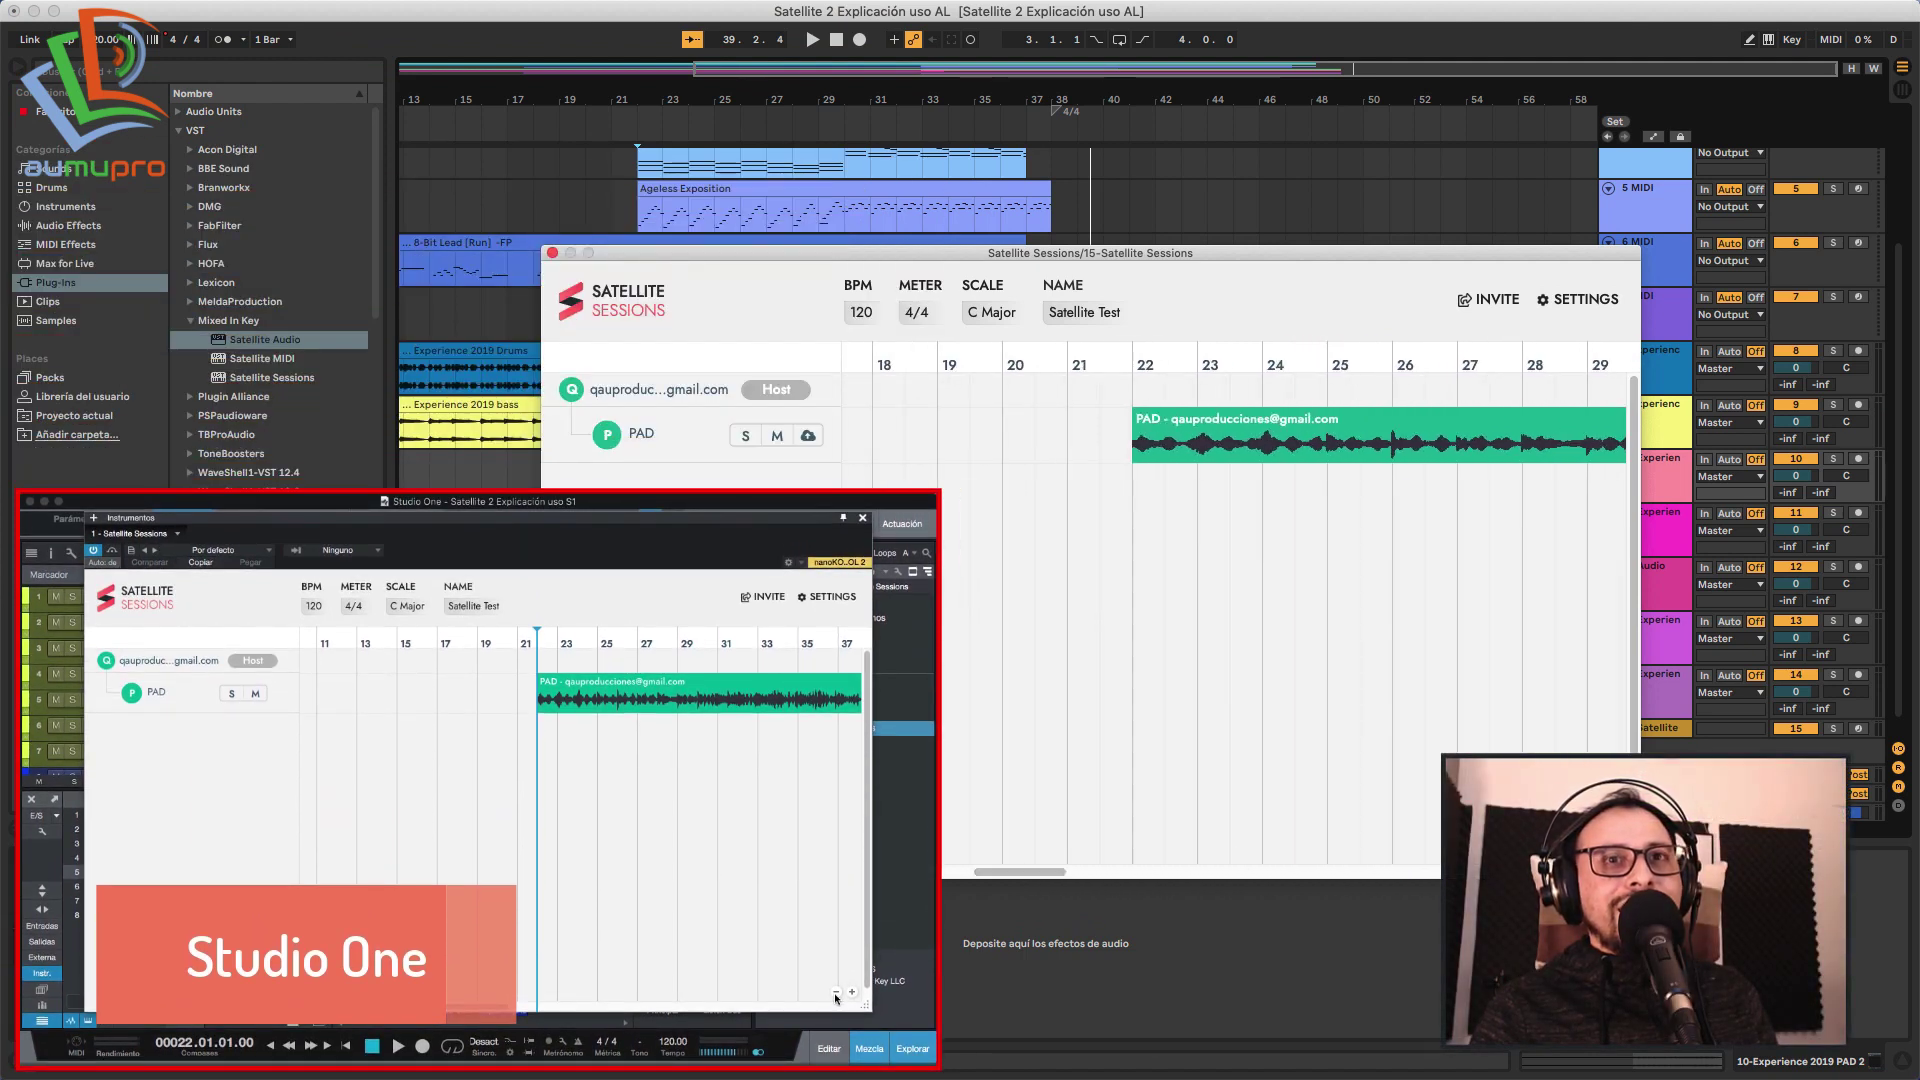
{"action": "scroll", "coordinate": [1072, 859], "scroll_direction": "down", "scroll_amount": 5}
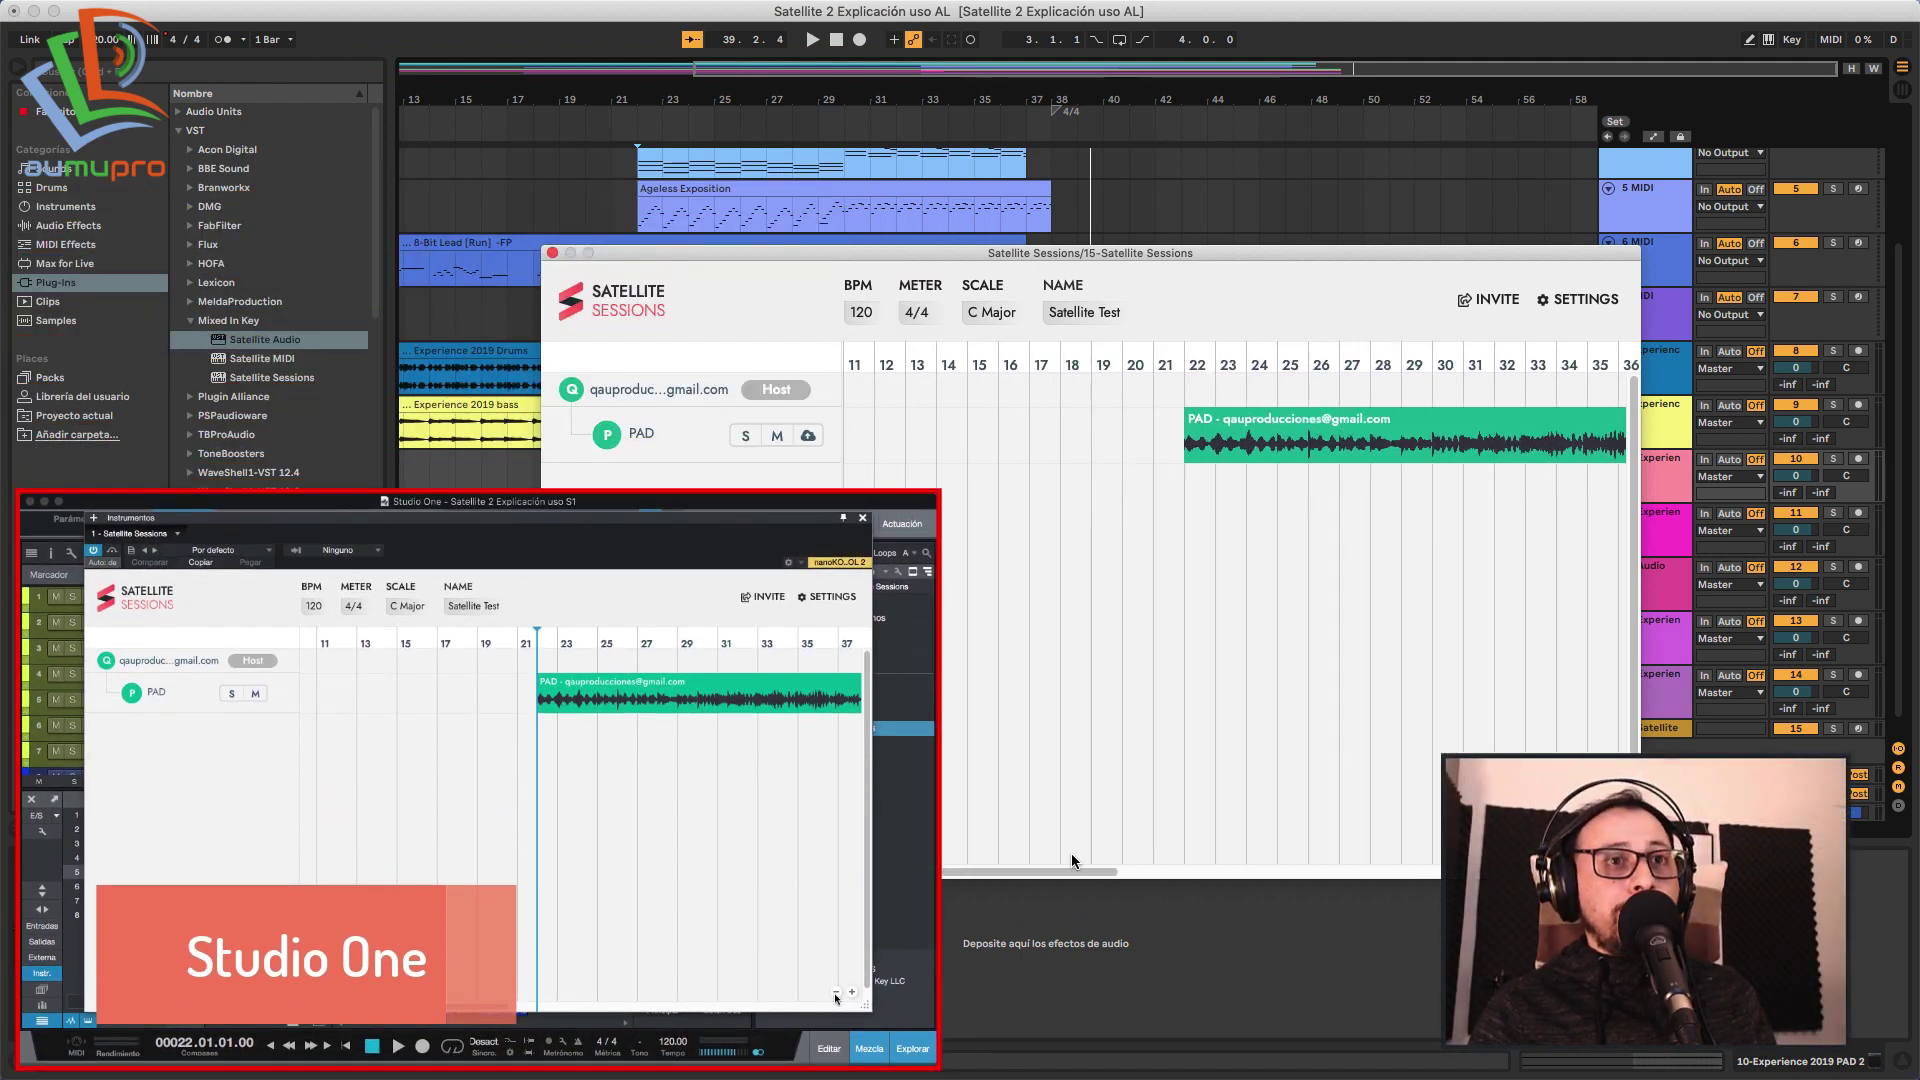
{"action": "scroll", "coordinate": [1073, 860], "scroll_direction": "right", "scroll_amount": 5}
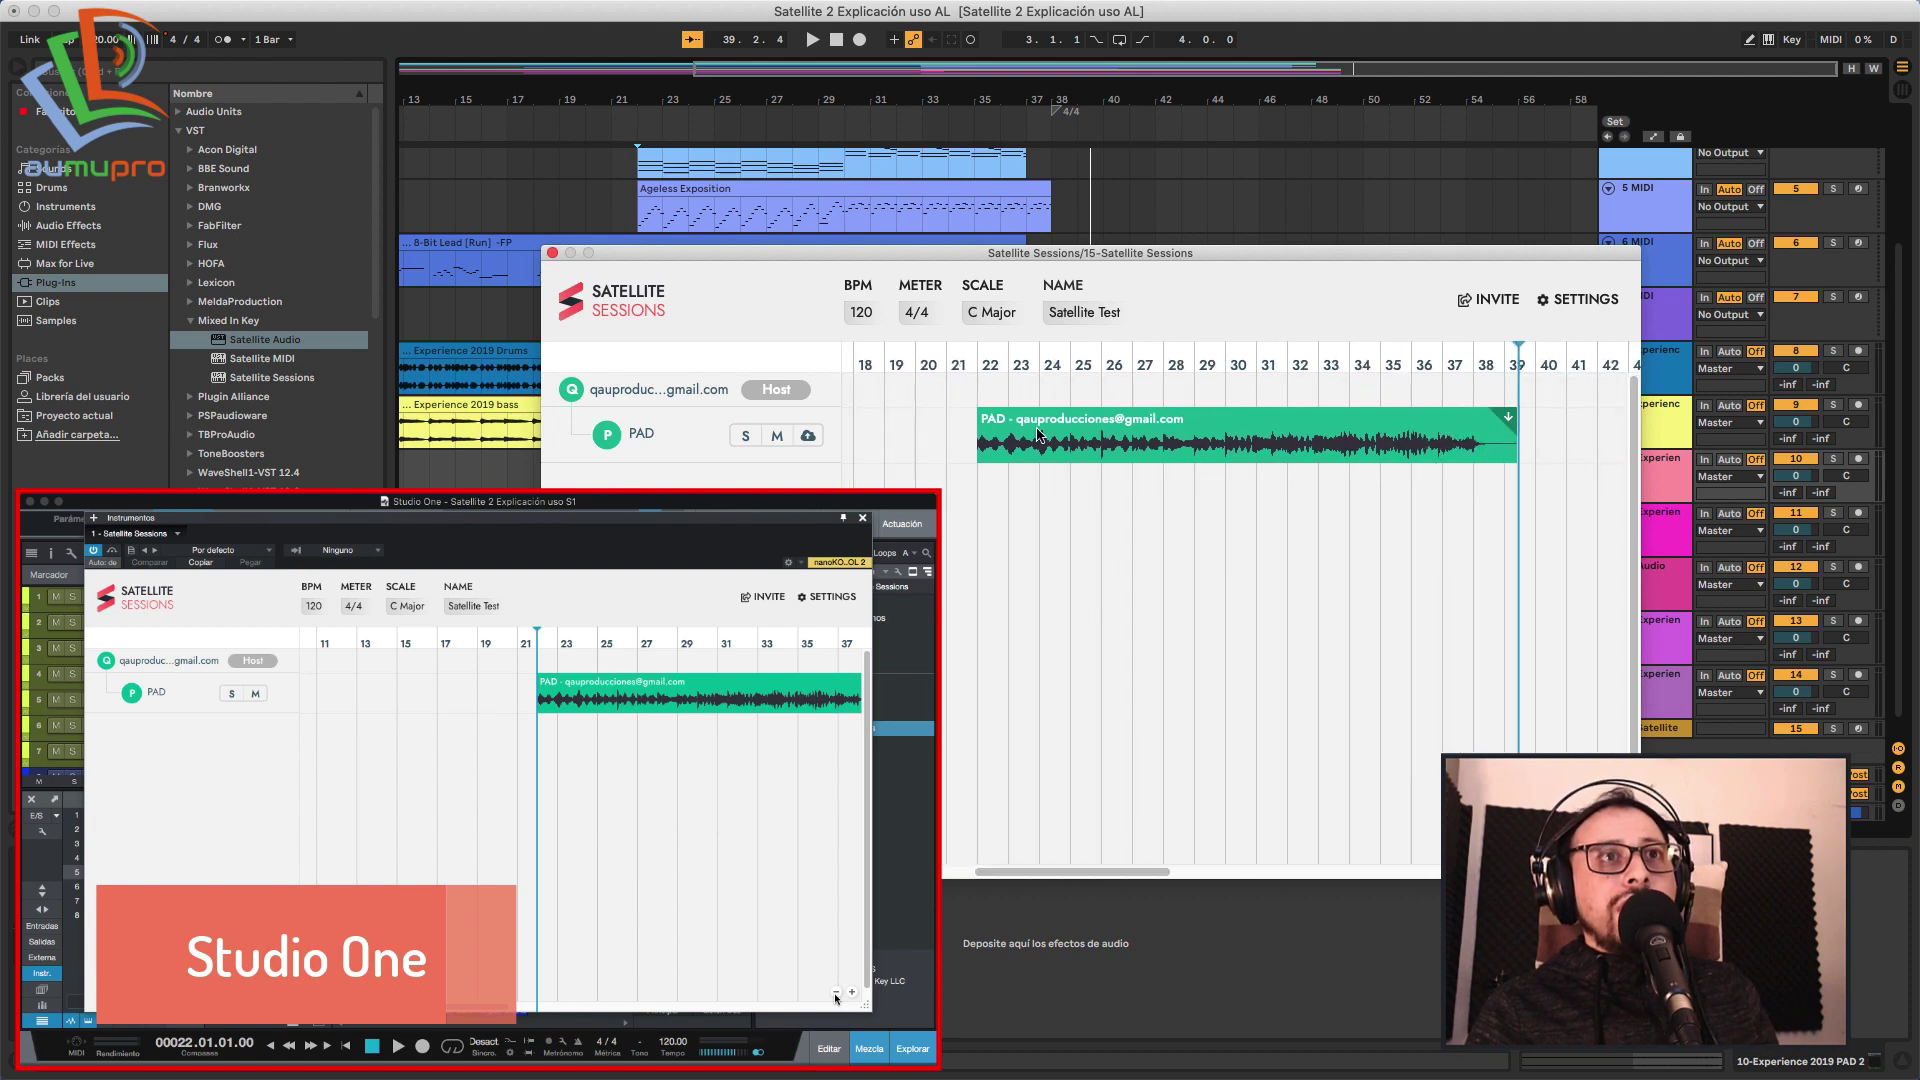
{"action": "left_click", "coordinate": [1039, 452]}
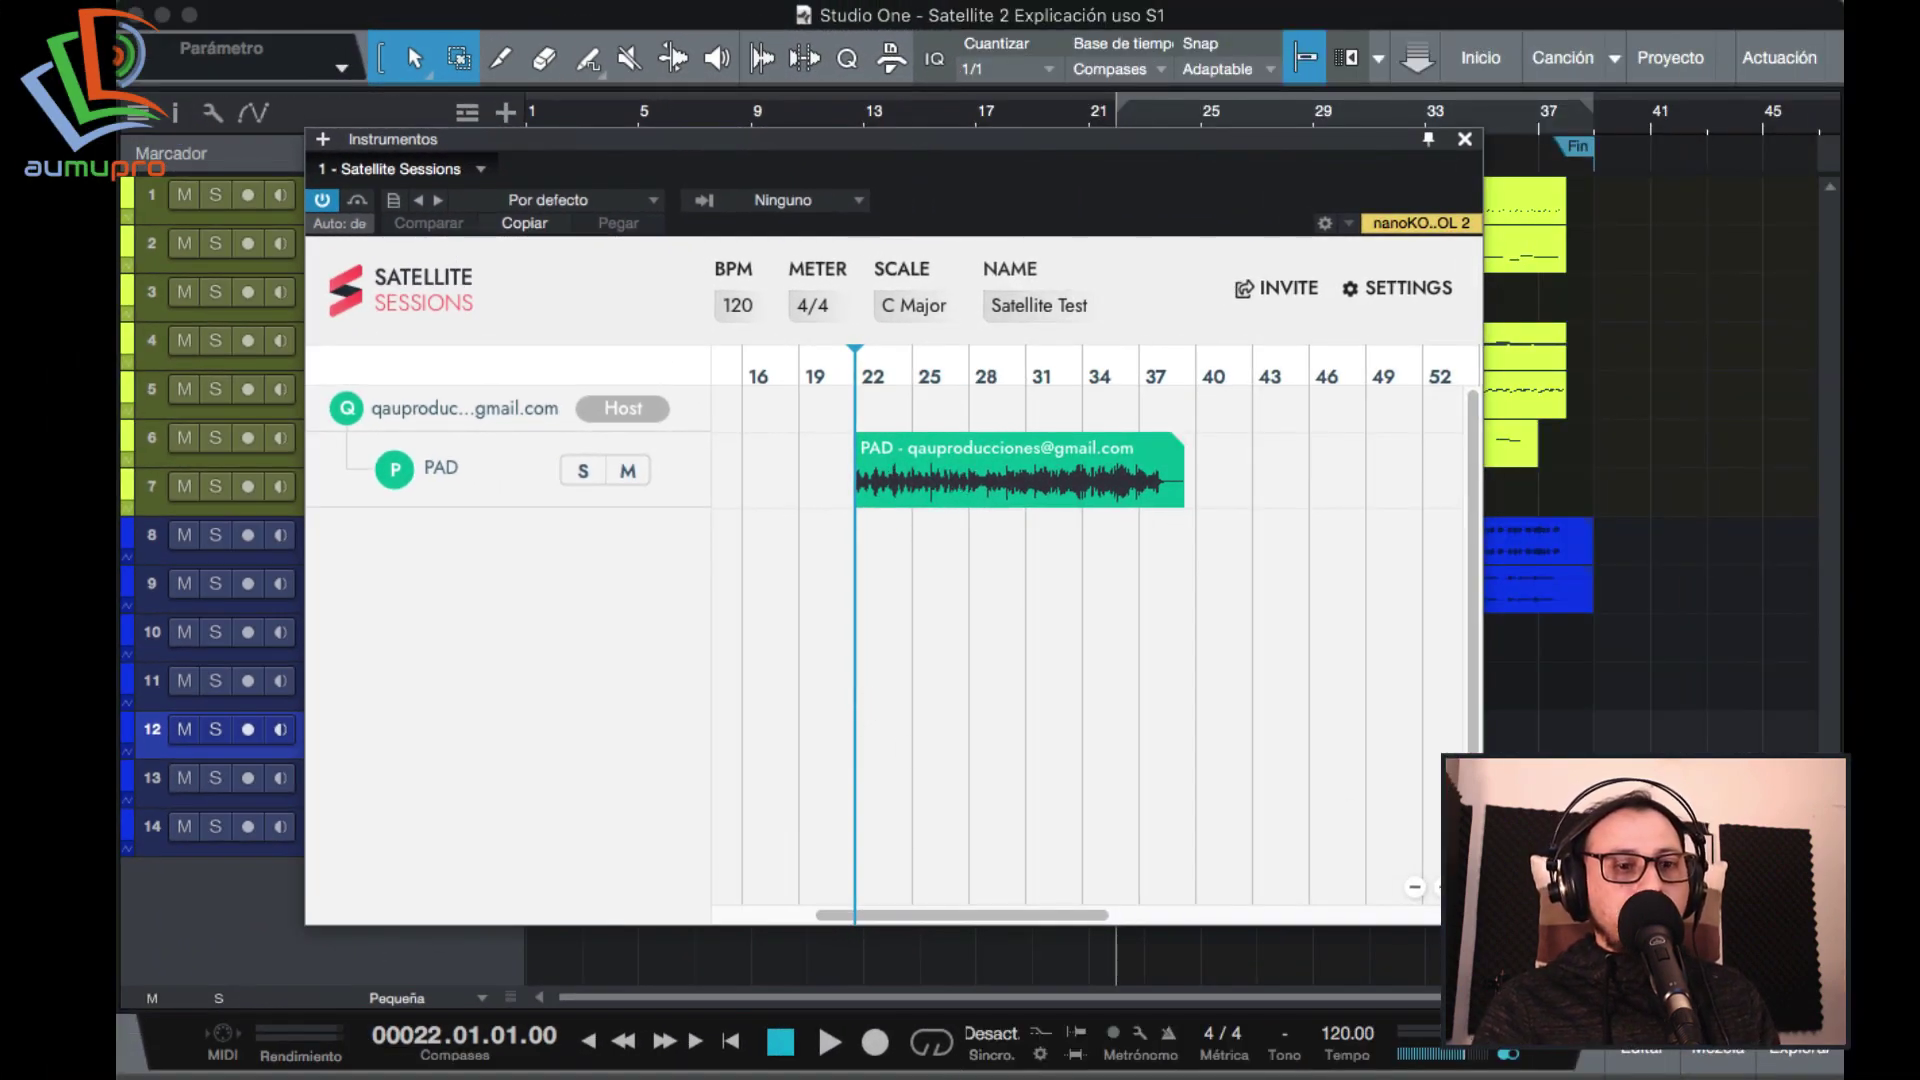
Drag the shared PAD clip onto track 10 at bar 22 and make the track taller.
{"action": "scroll", "coordinate": [857, 895], "scroll_direction": "up", "scroll_amount": 3}
{"action": "mouse_move", "coordinate": [857, 915]}
{"action": "left_mouse_down"}
{"action": "mouse_move", "coordinate": [909, 915]}
{"action": "mouse_move", "coordinate": [870, 914]}
{"action": "left_mouse_up"}
{"action": "scroll", "coordinate": [870, 915], "scroll_direction": "up", "scroll_amount": 3}
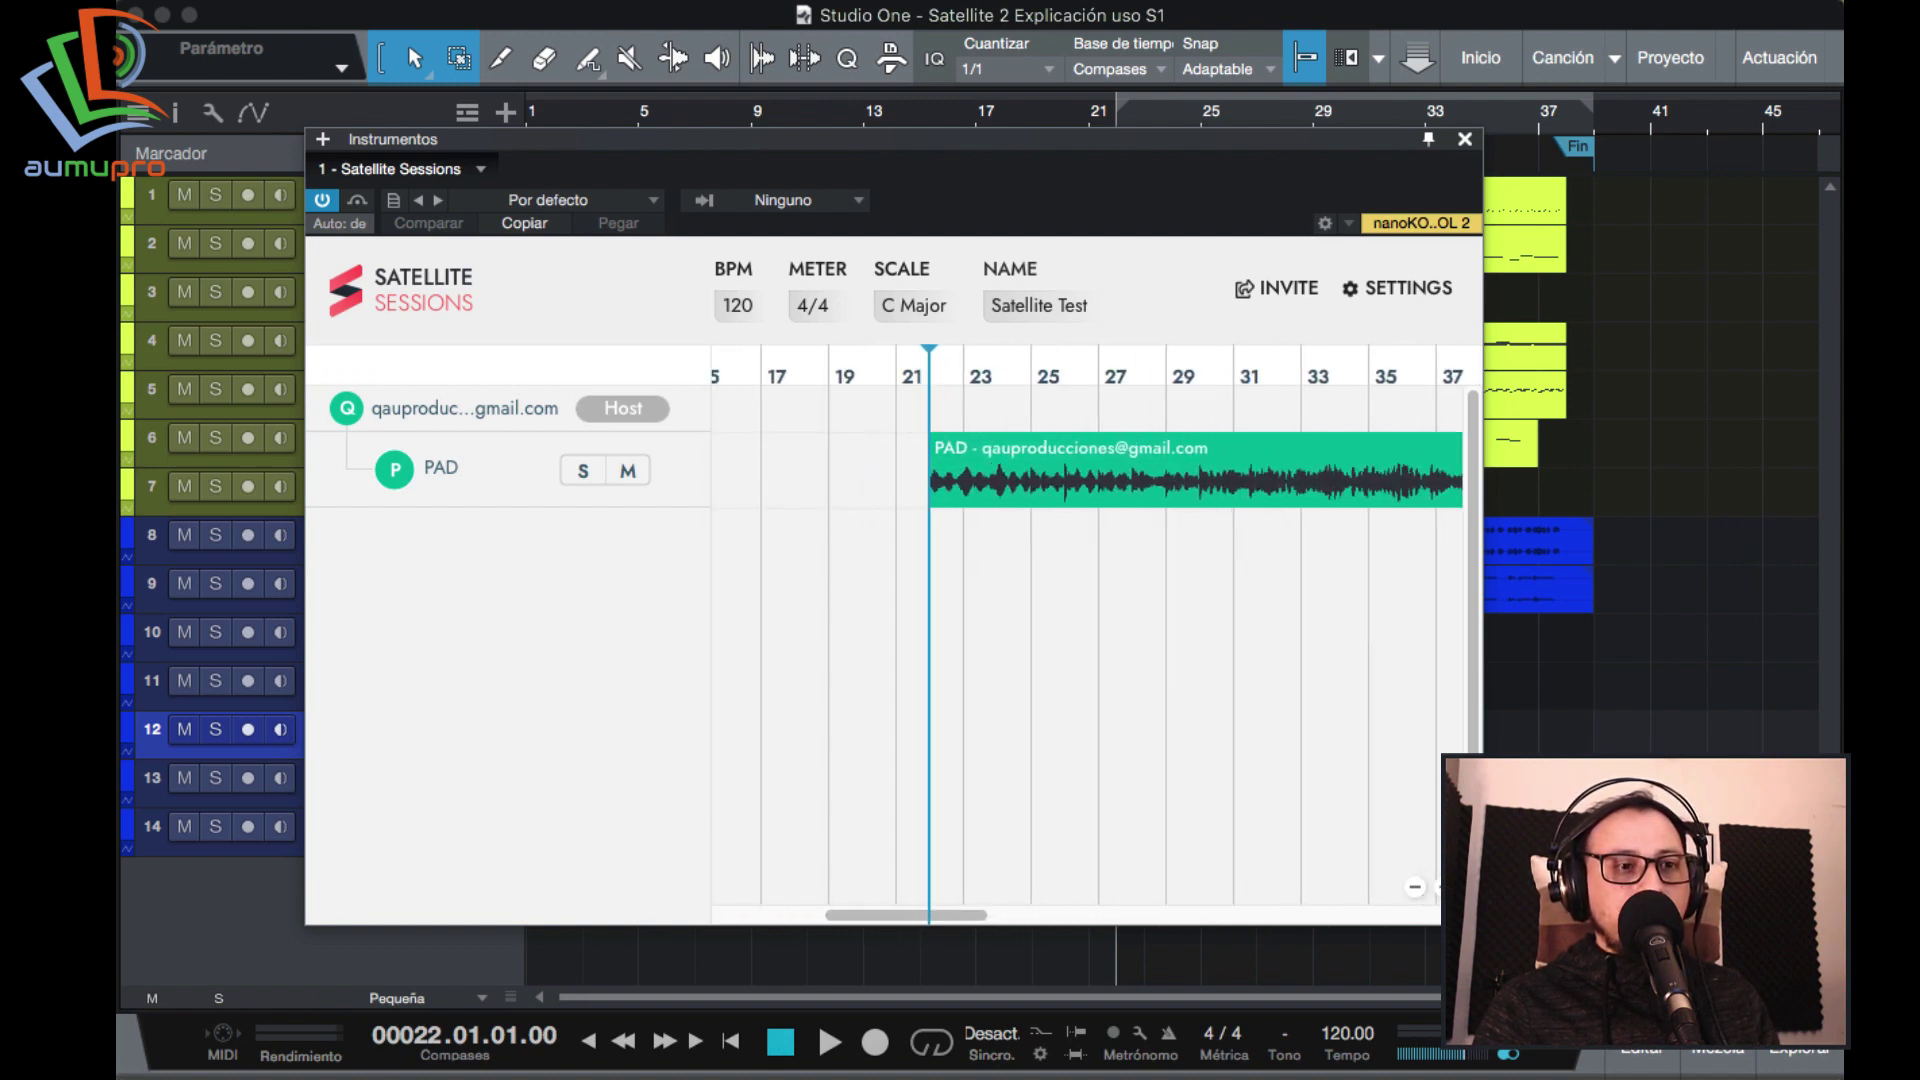
{"action": "left_click_drag", "start_coordinate": [1172, 145], "coordinate": [682, 189]}
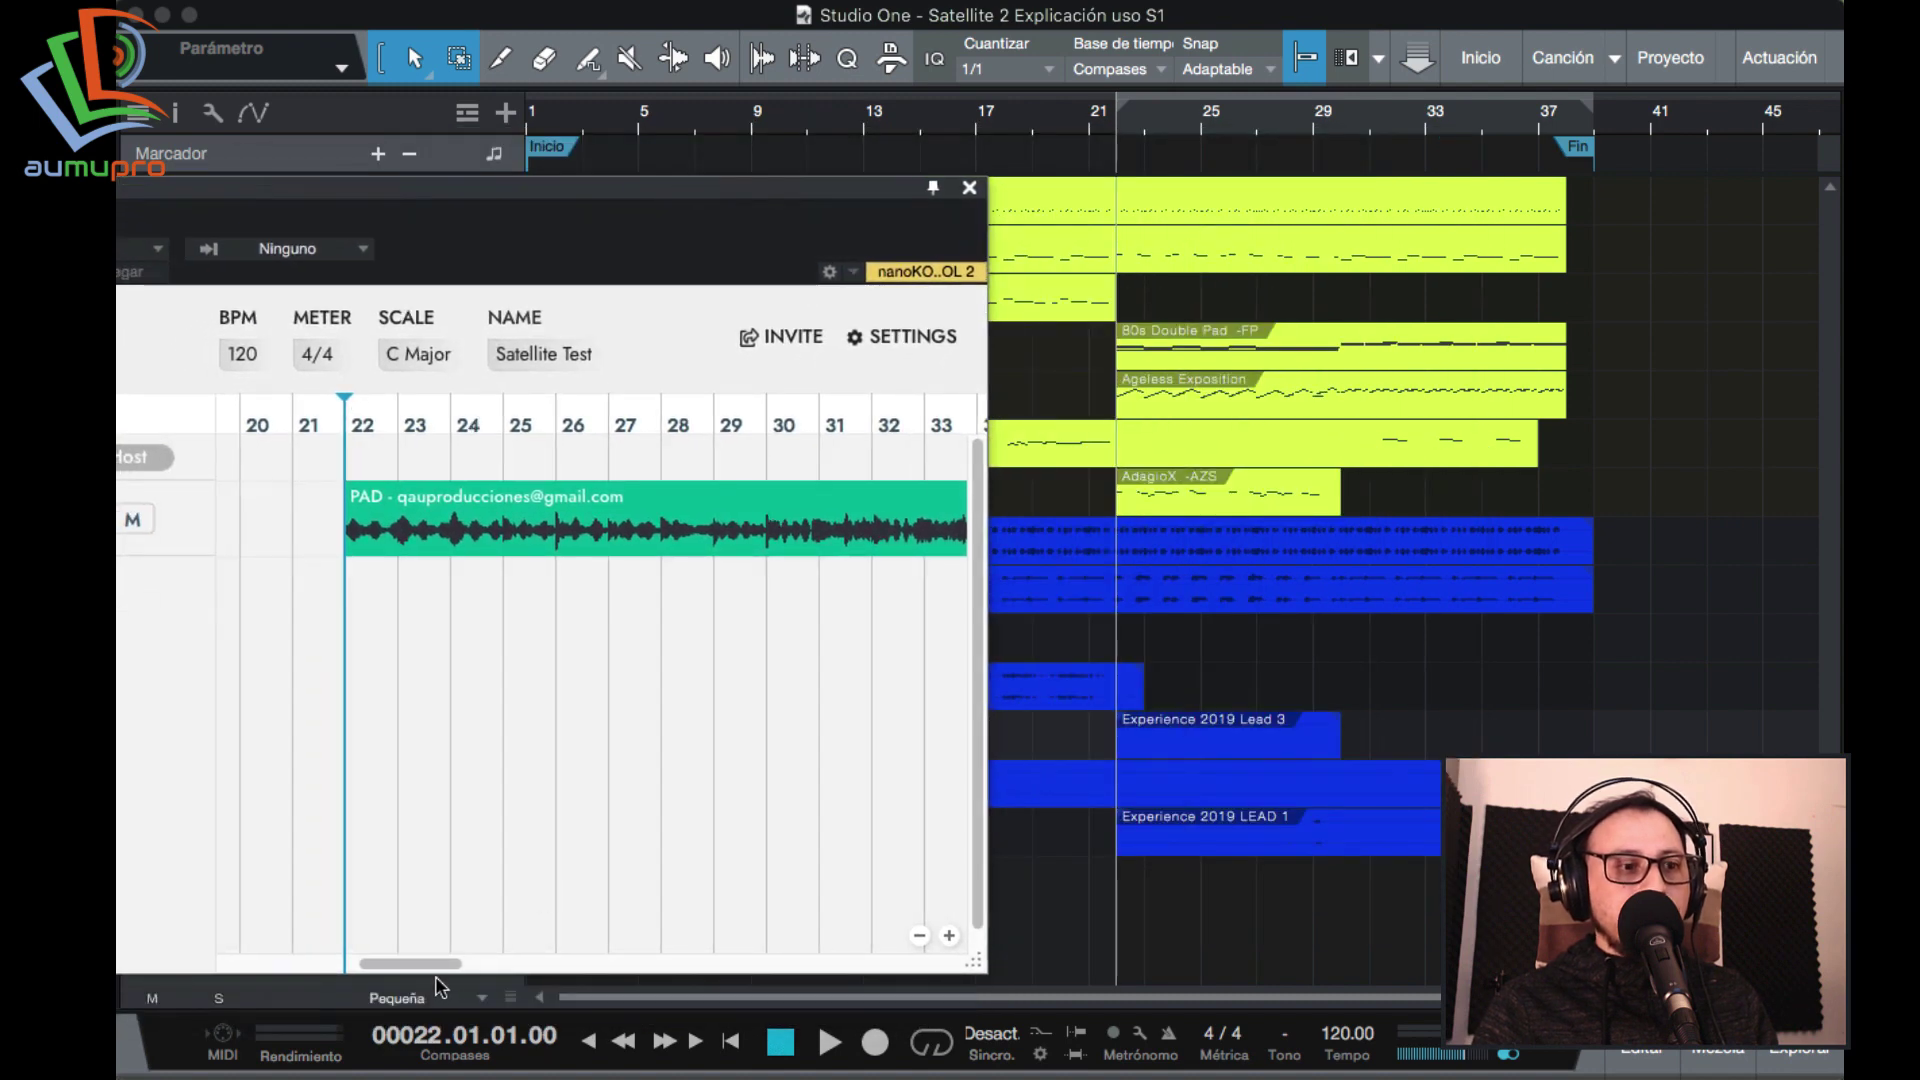
{"action": "left_click_drag", "start_coordinate": [439, 963], "coordinate": [501, 964]}
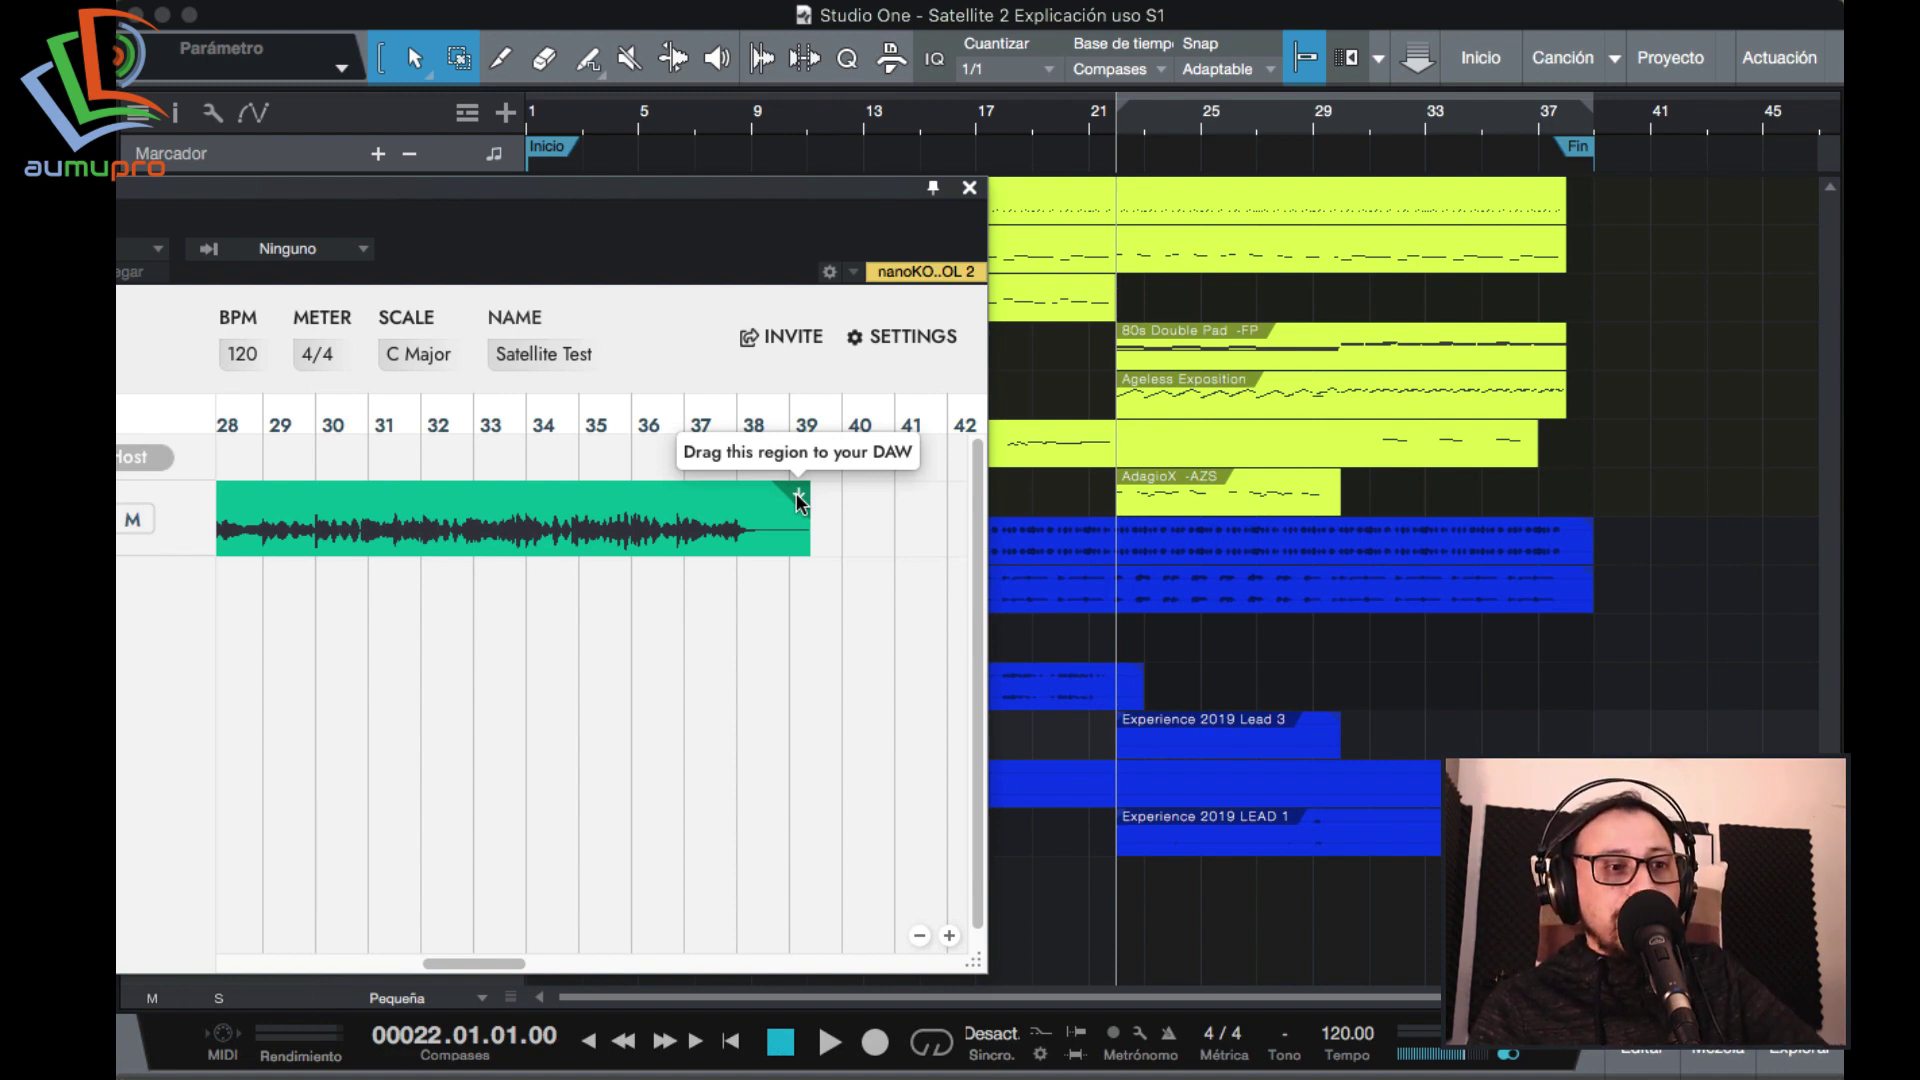
{"action": "left_click_drag", "start_coordinate": [800, 497], "coordinate": [1158, 665]}
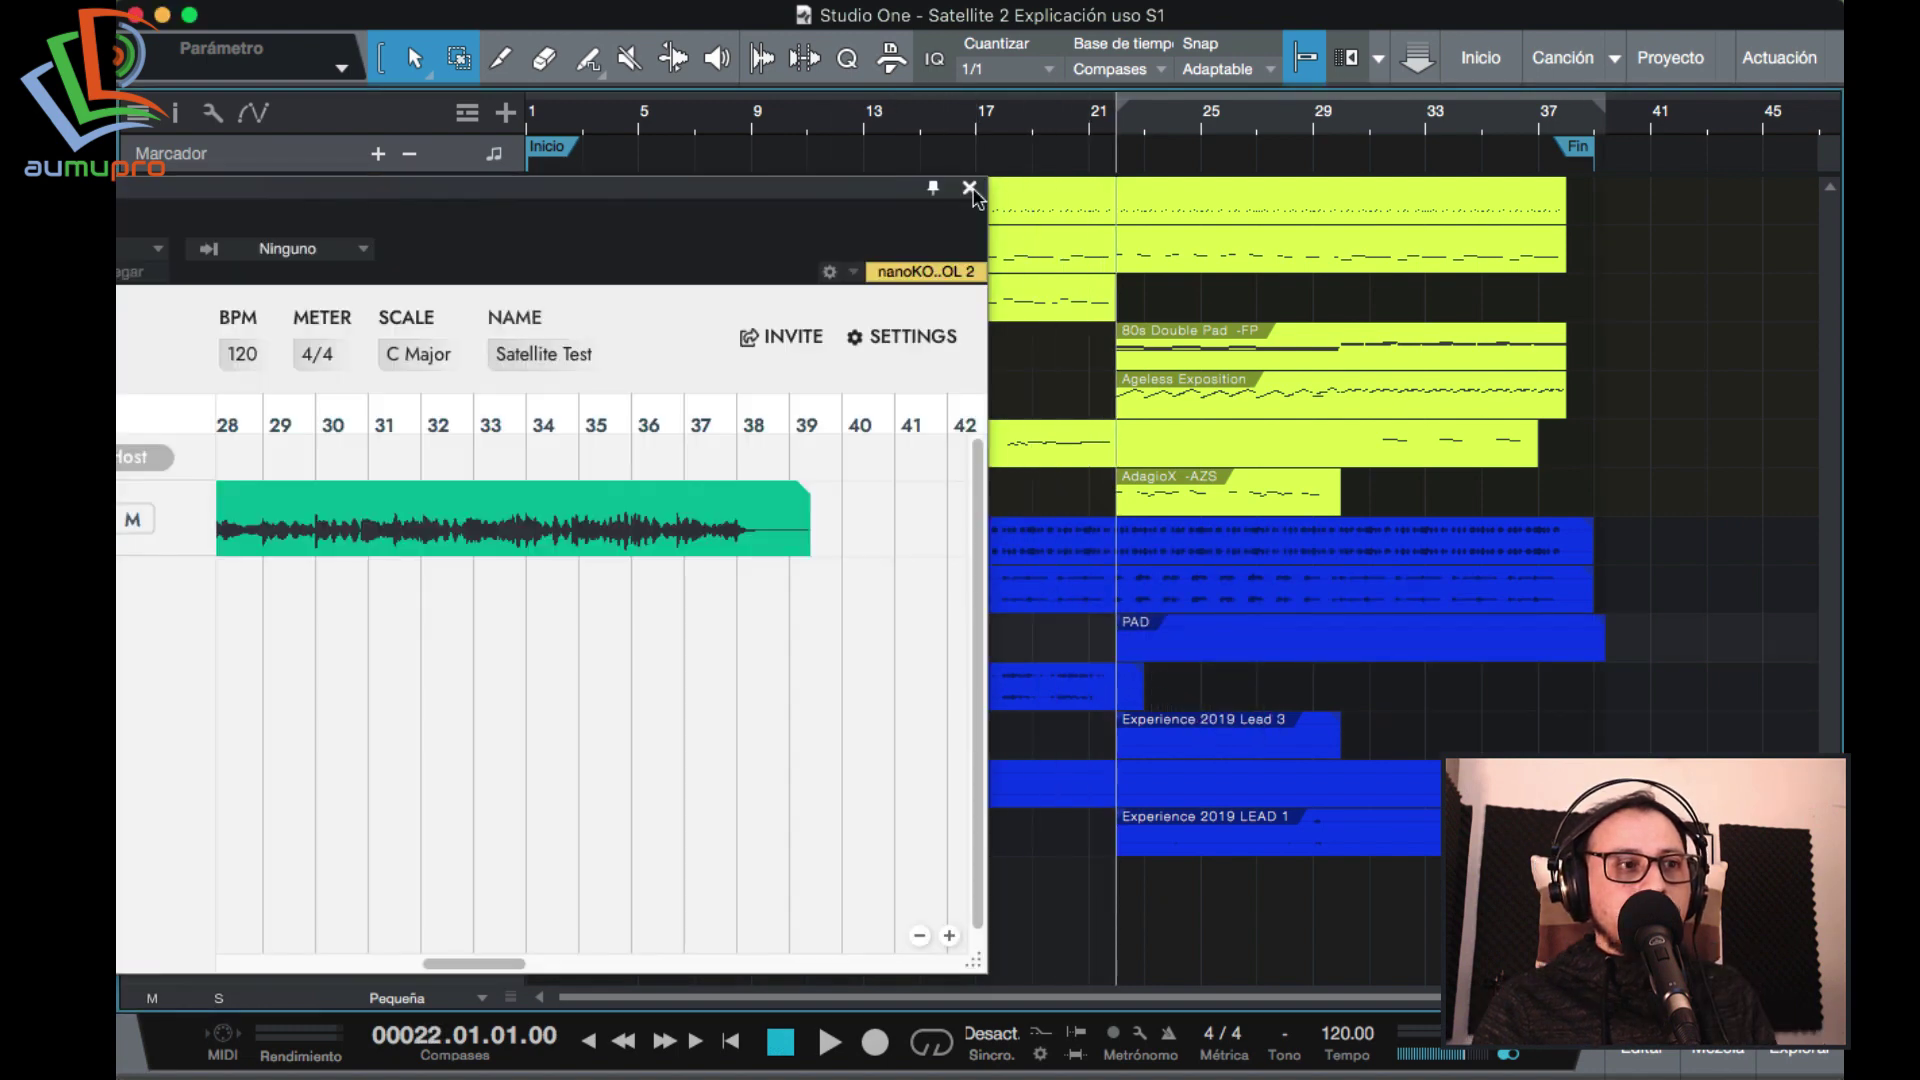
{"action": "left_click", "coordinate": [969, 189]}
{"action": "left_click_drag", "start_coordinate": [409, 665], "coordinate": [399, 840]}
Solo the PAD track and play it from bar 22, then clear the solo and stop.
{"action": "key", "text": "e"}
{"action": "key", "text": "w"}
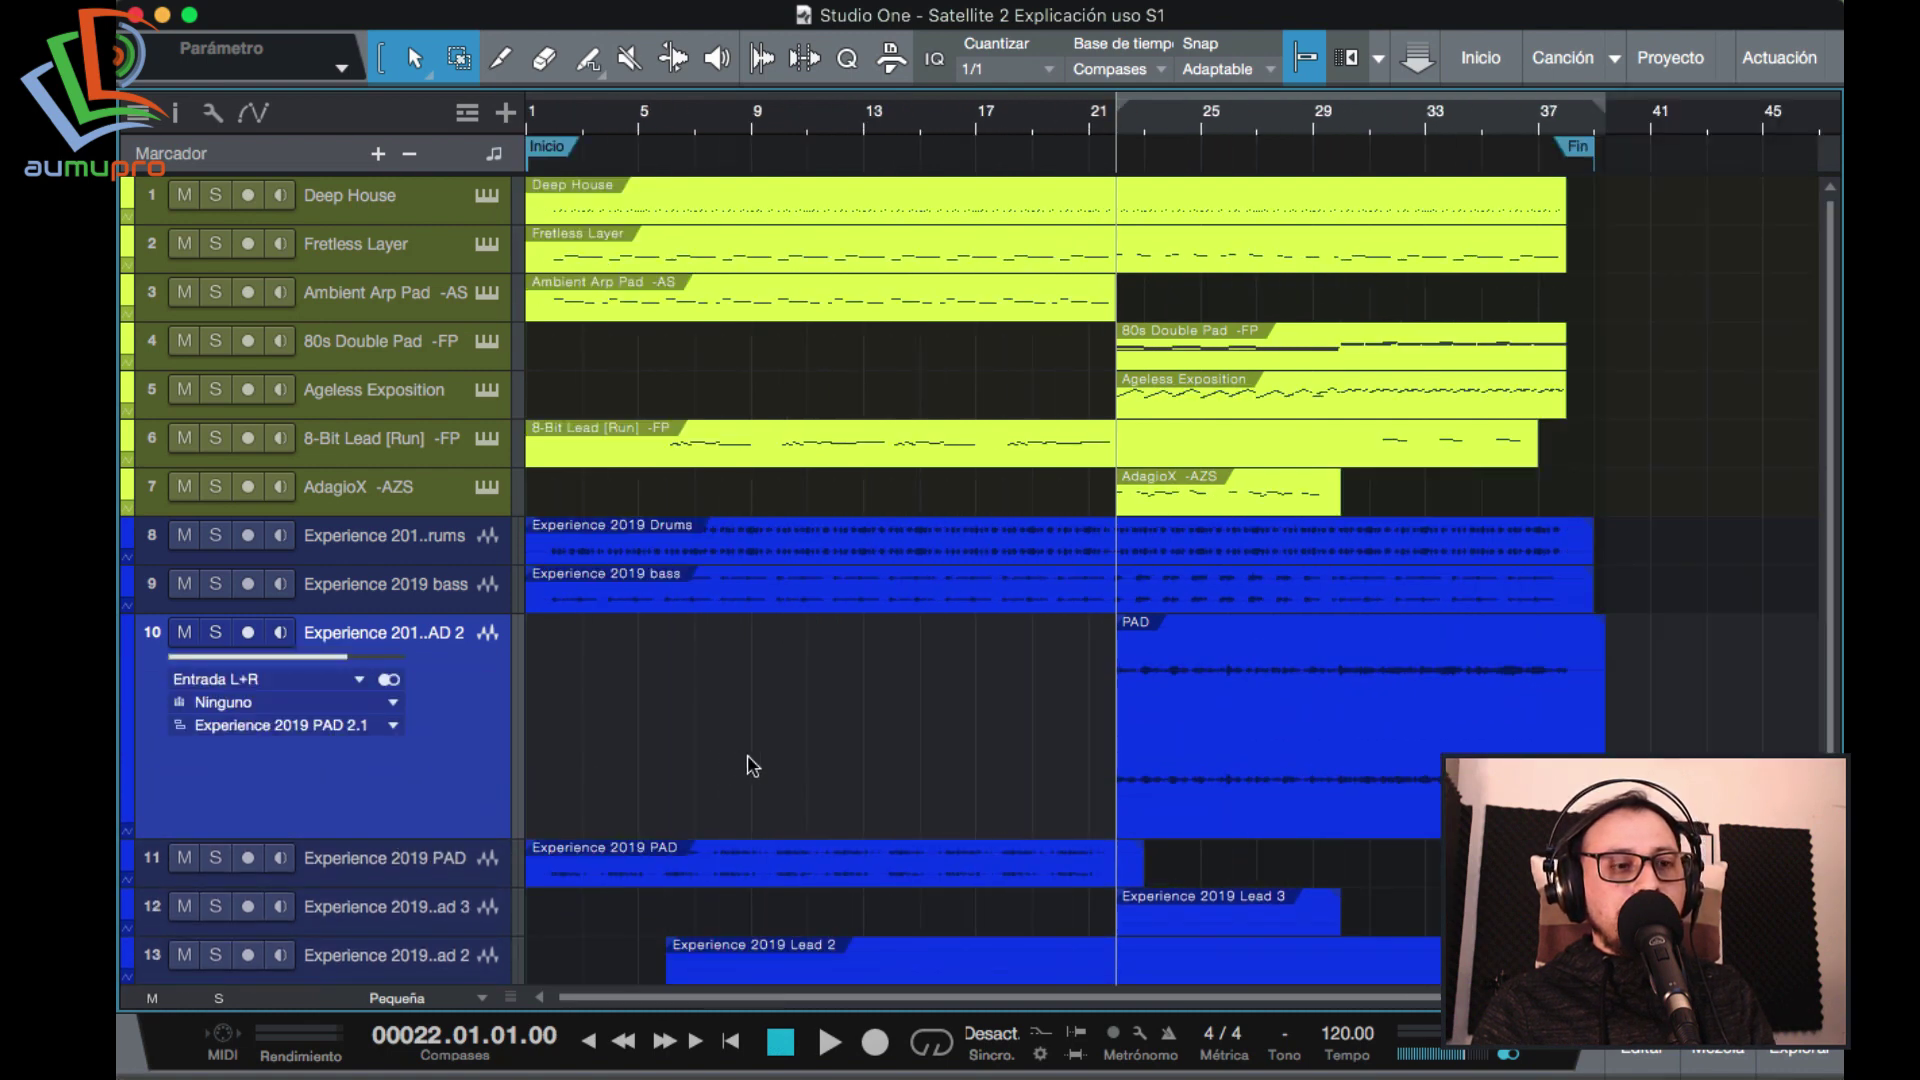
{"action": "key", "text": "s"}
{"action": "key", "text": "space"}
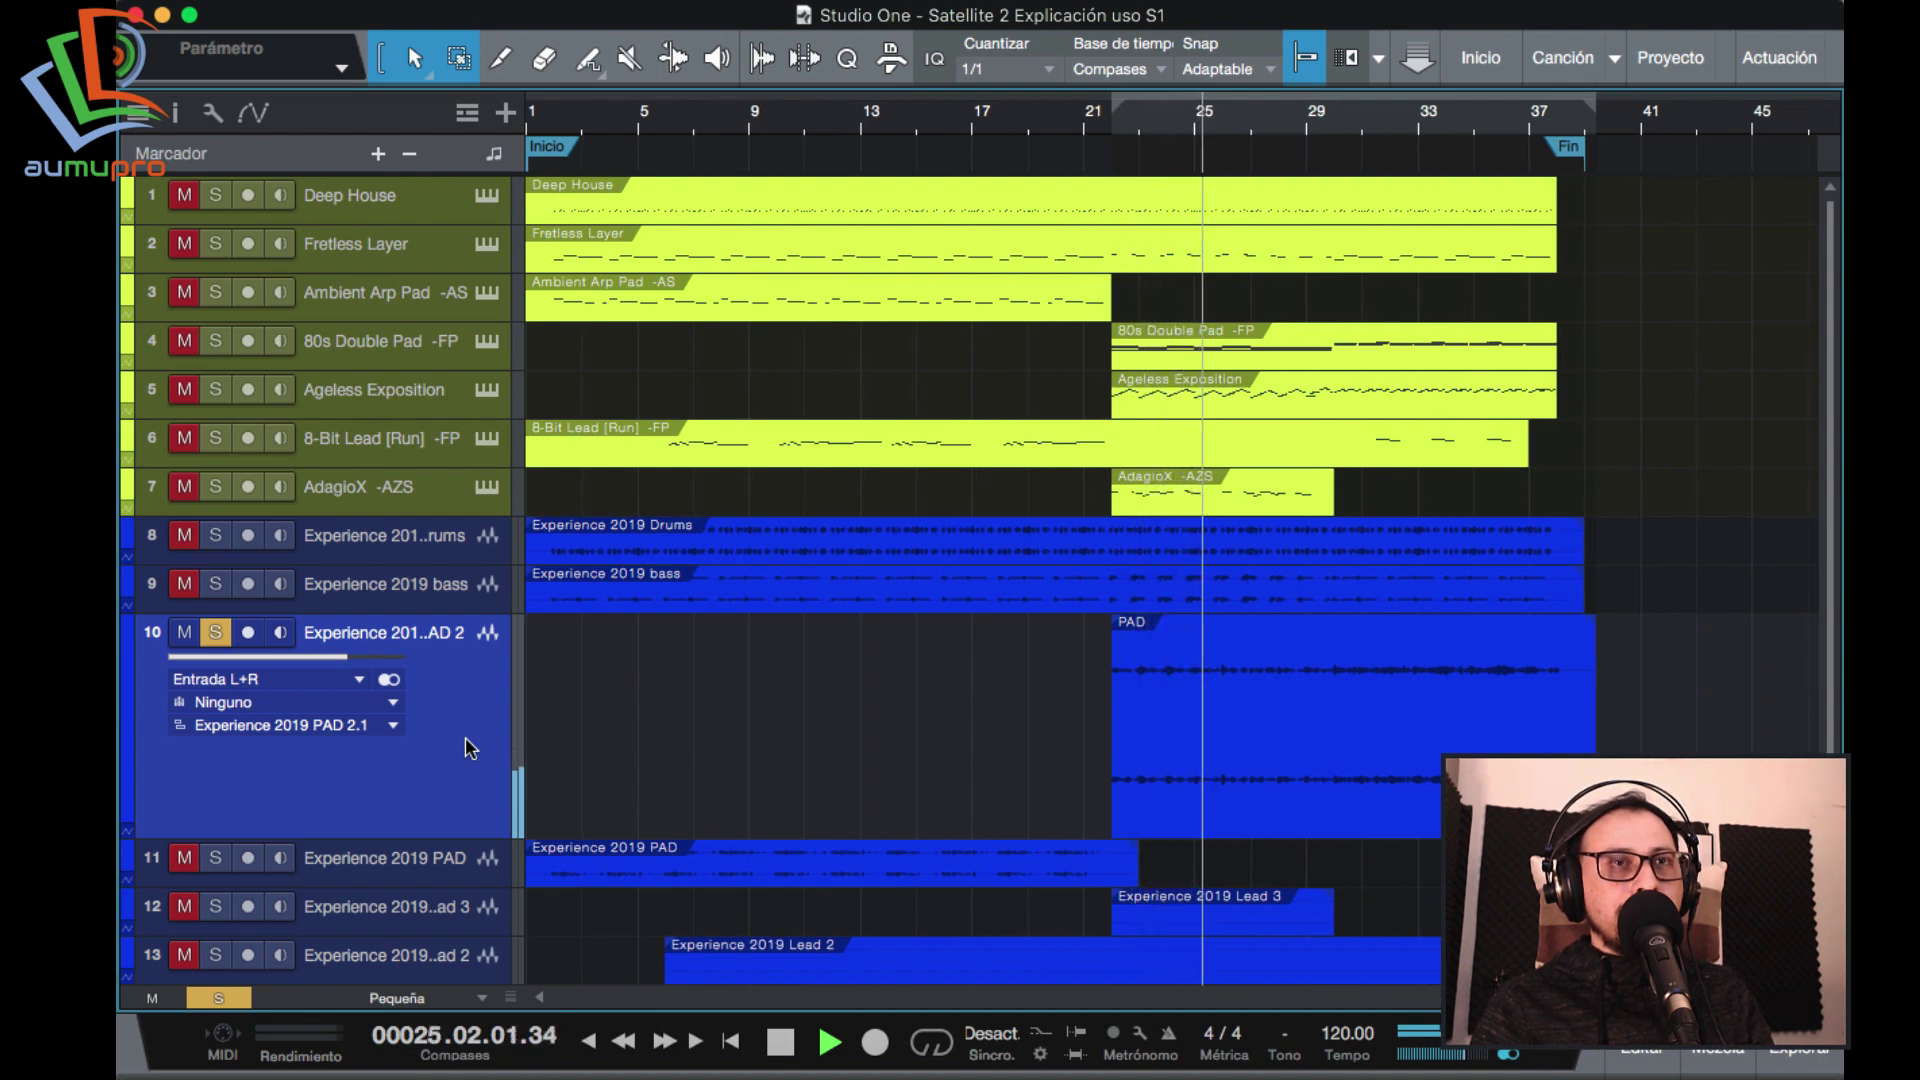
{"action": "key", "text": "space"}
{"action": "key", "text": "s"}
{"action": "key", "text": "space"}
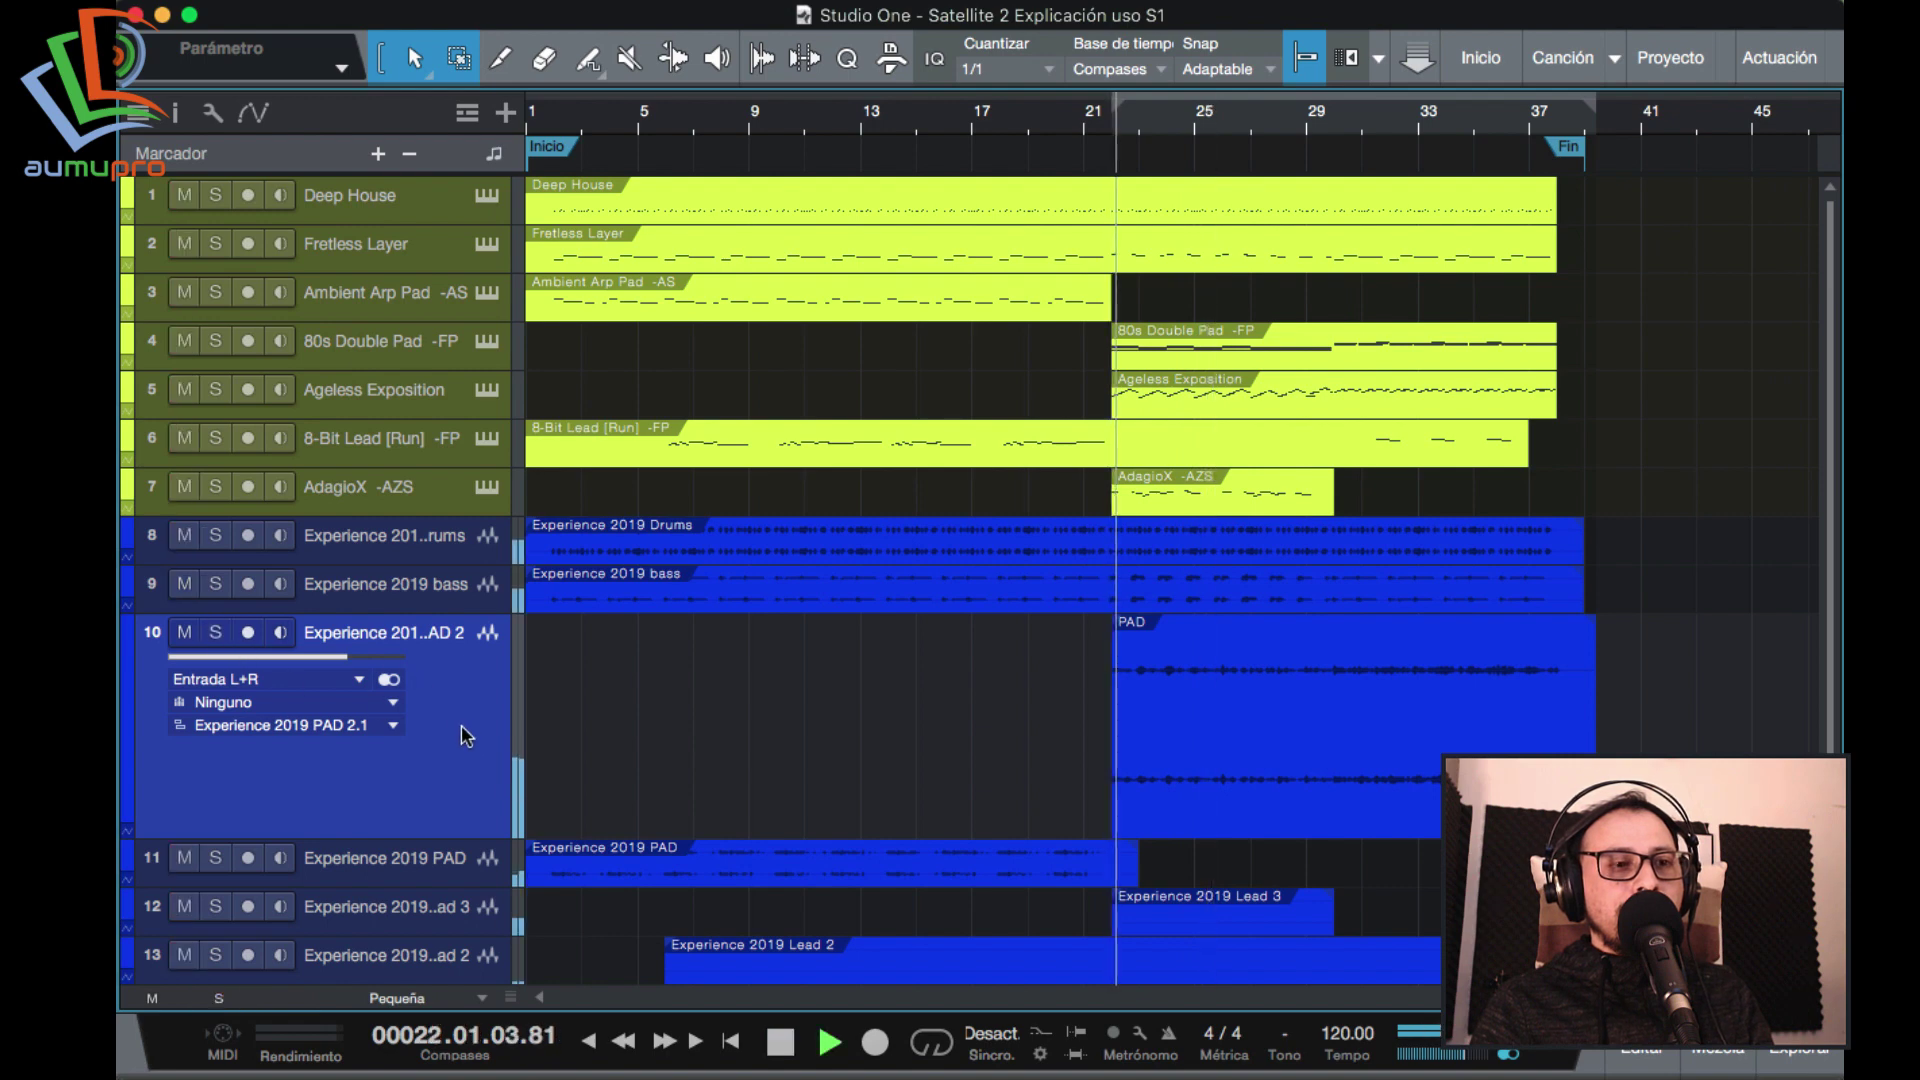
{"action": "key", "text": "s"}
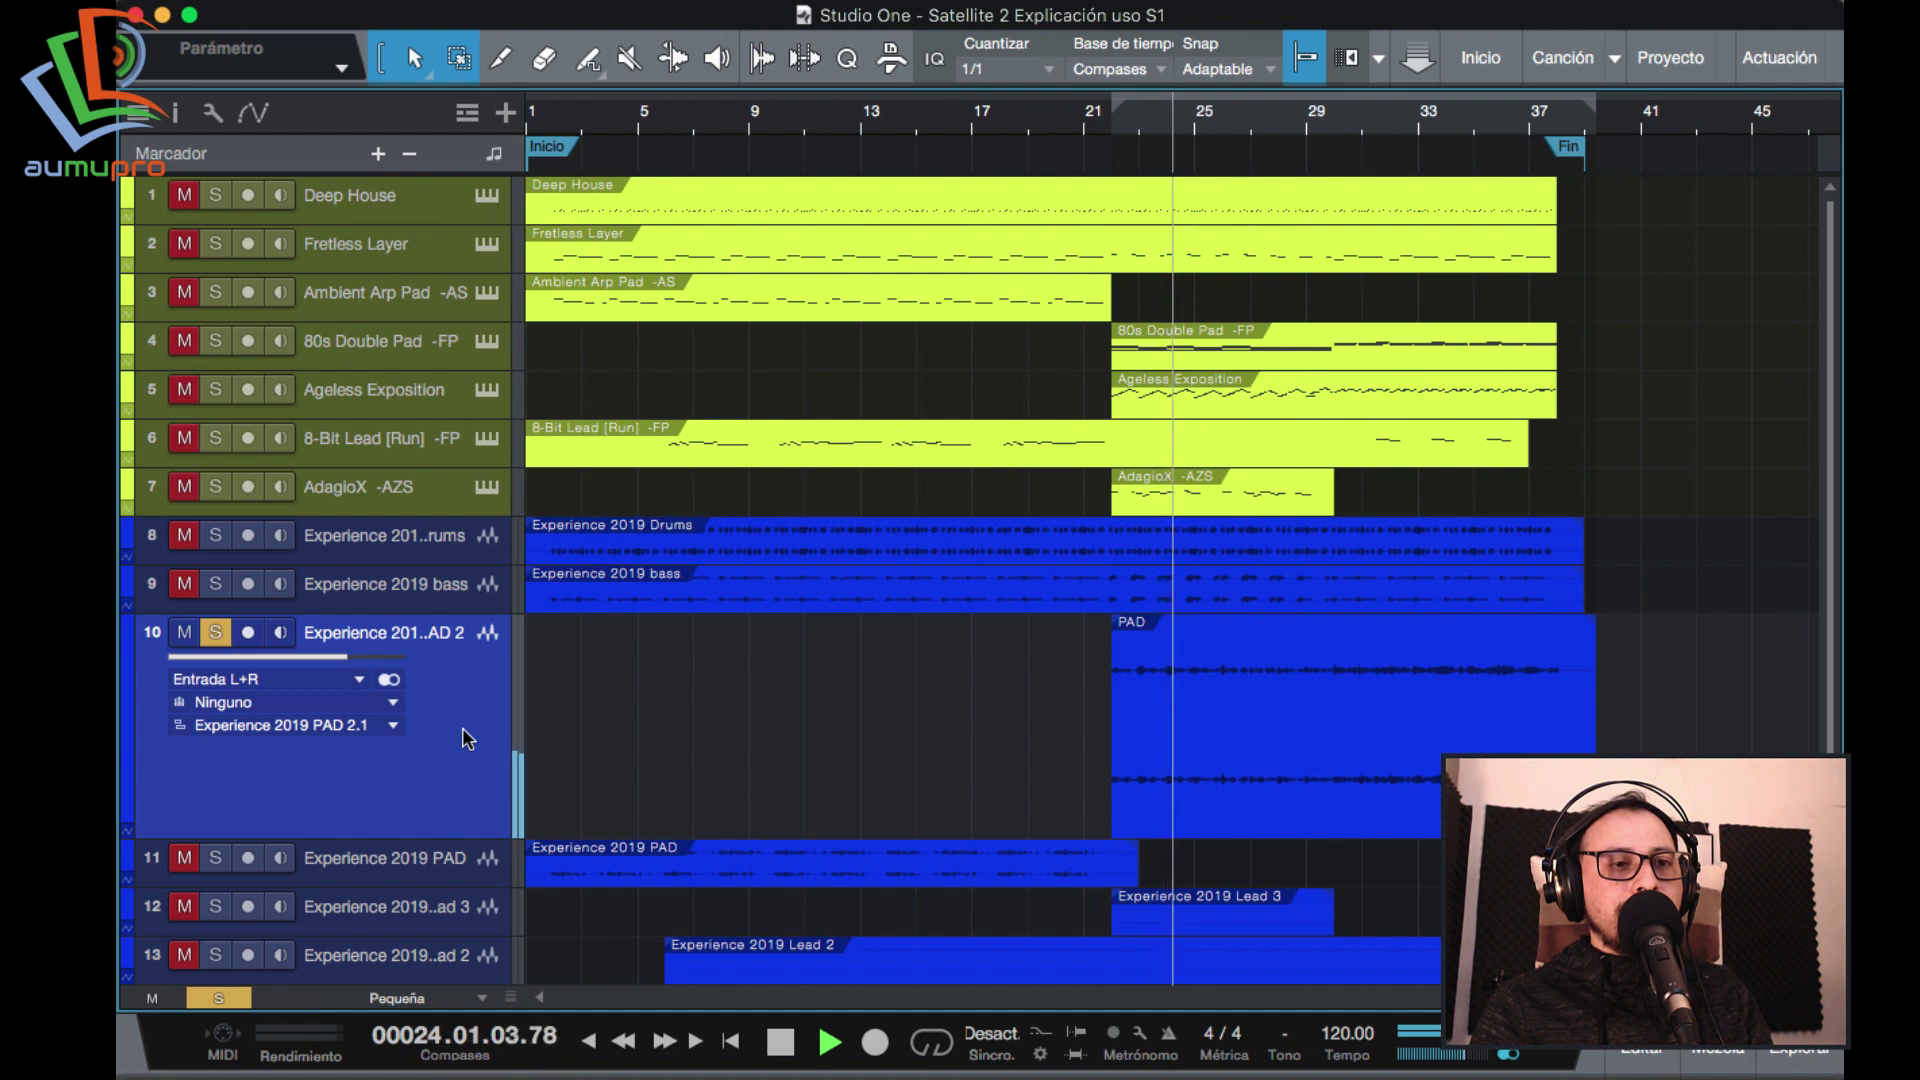
{"action": "key", "text": "s"}
{"action": "key", "text": "space"}
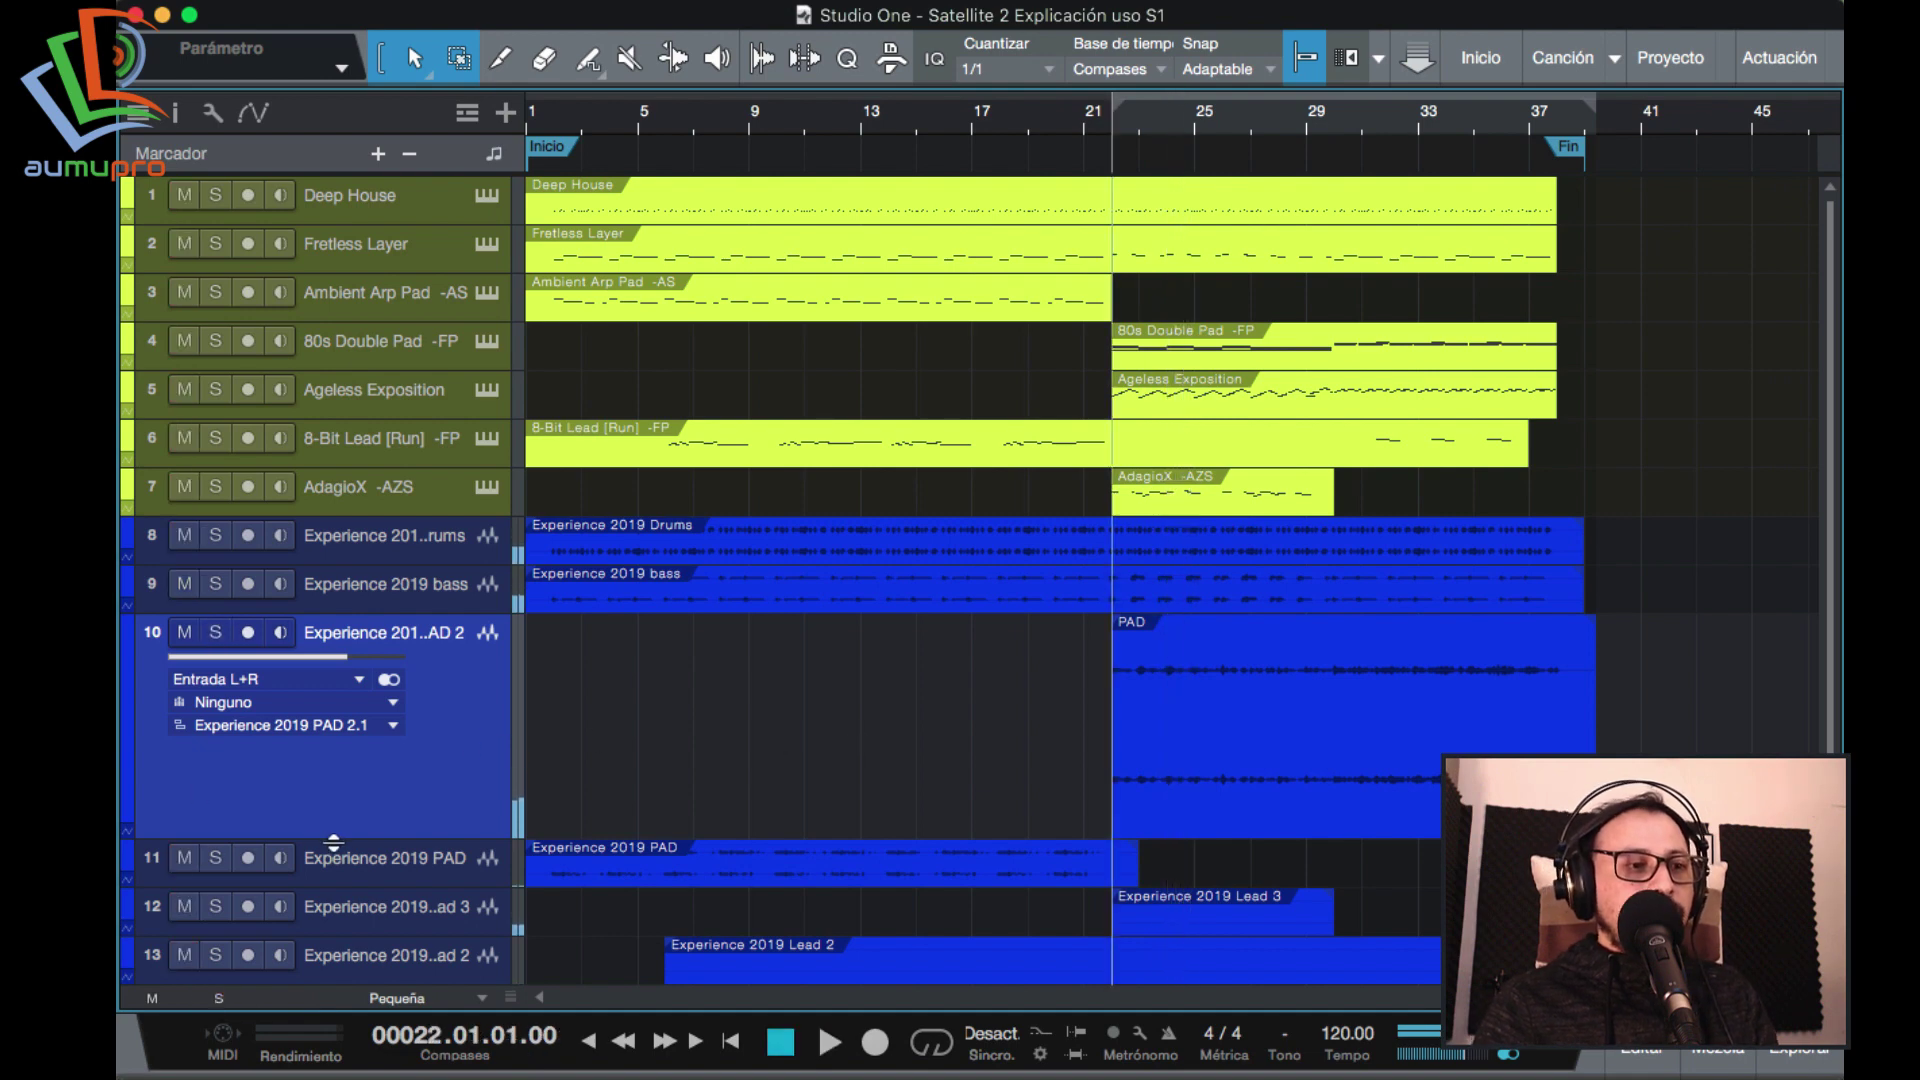
Shrink track 10 and check the Satellite Sessions window from the mixer console.
{"action": "left_click_drag", "start_coordinate": [333, 837], "coordinate": [340, 726]}
{"action": "left_click", "coordinate": [1718, 1062]}
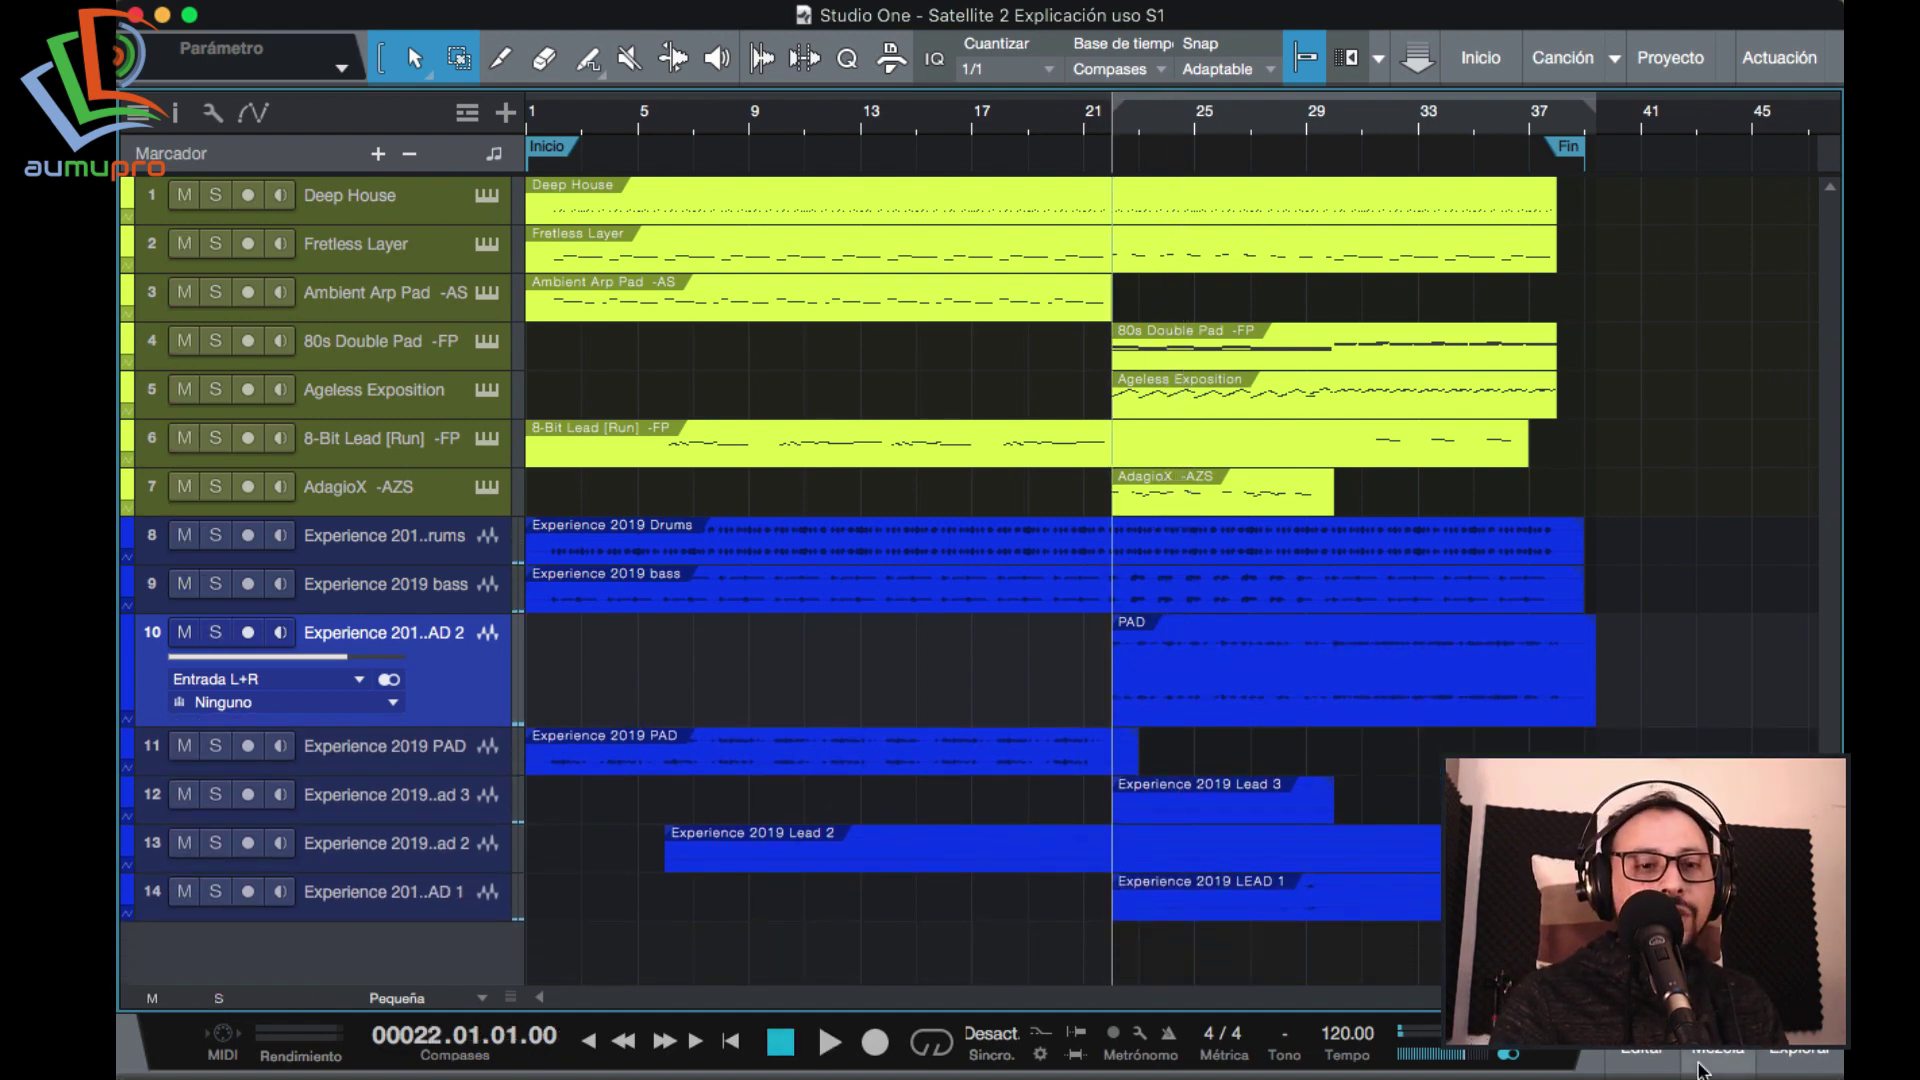
{"action": "left_click", "coordinate": [568, 615]}
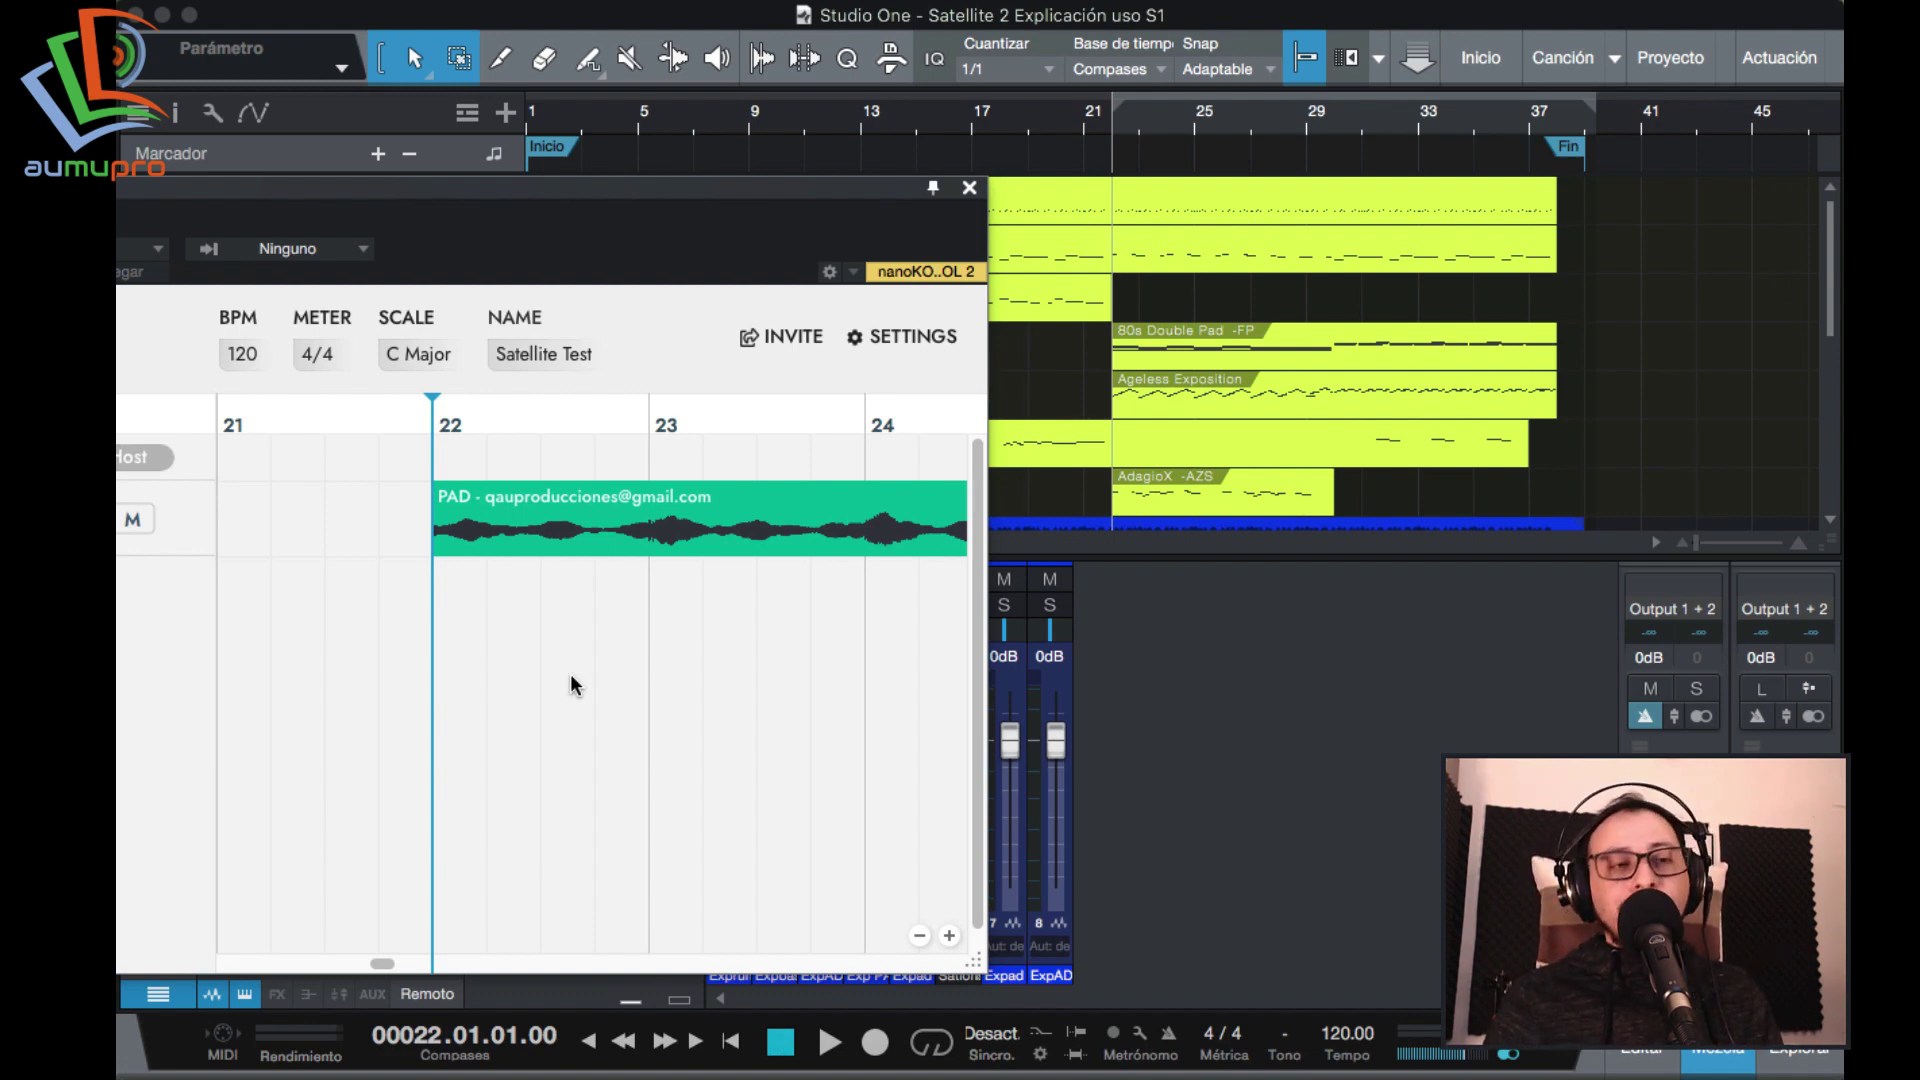
{"action": "left_click_drag", "start_coordinate": [466, 186], "coordinate": [1091, 150]}
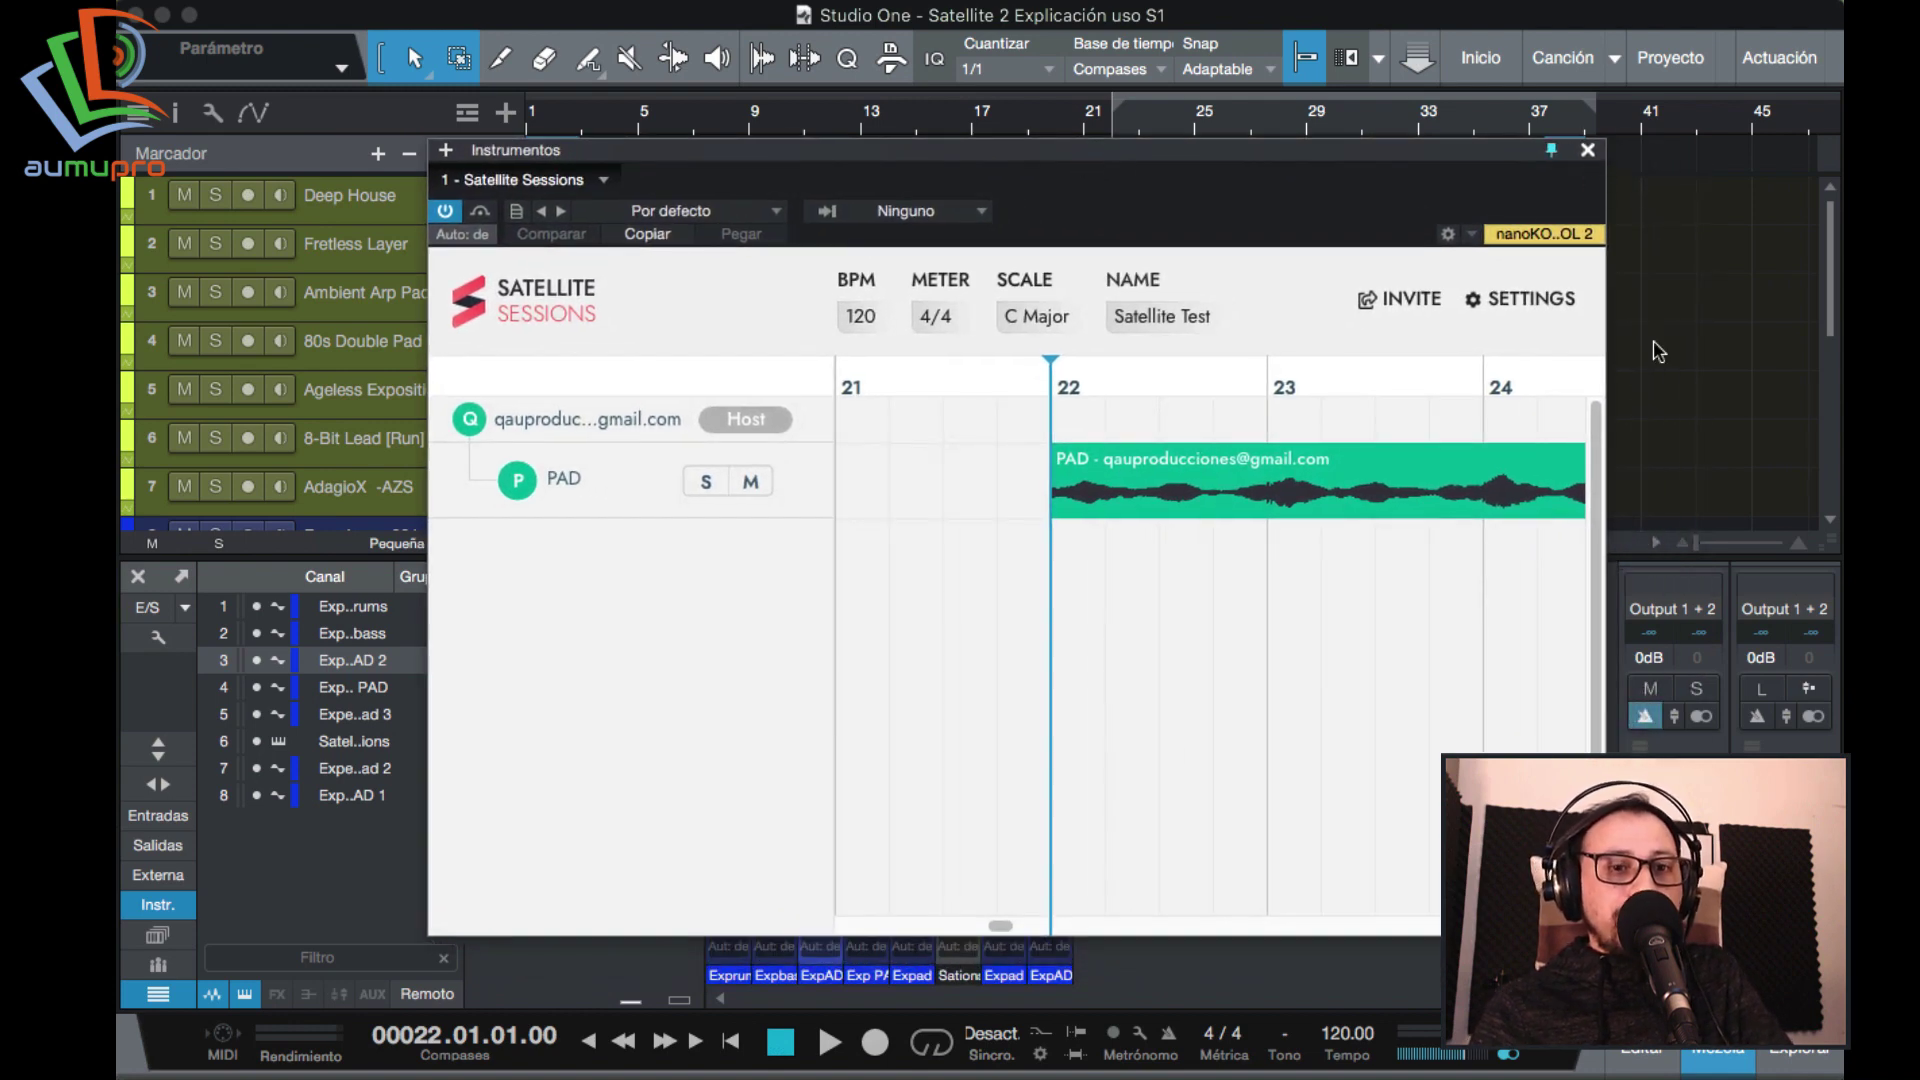
{"action": "left_click", "coordinate": [1587, 150]}
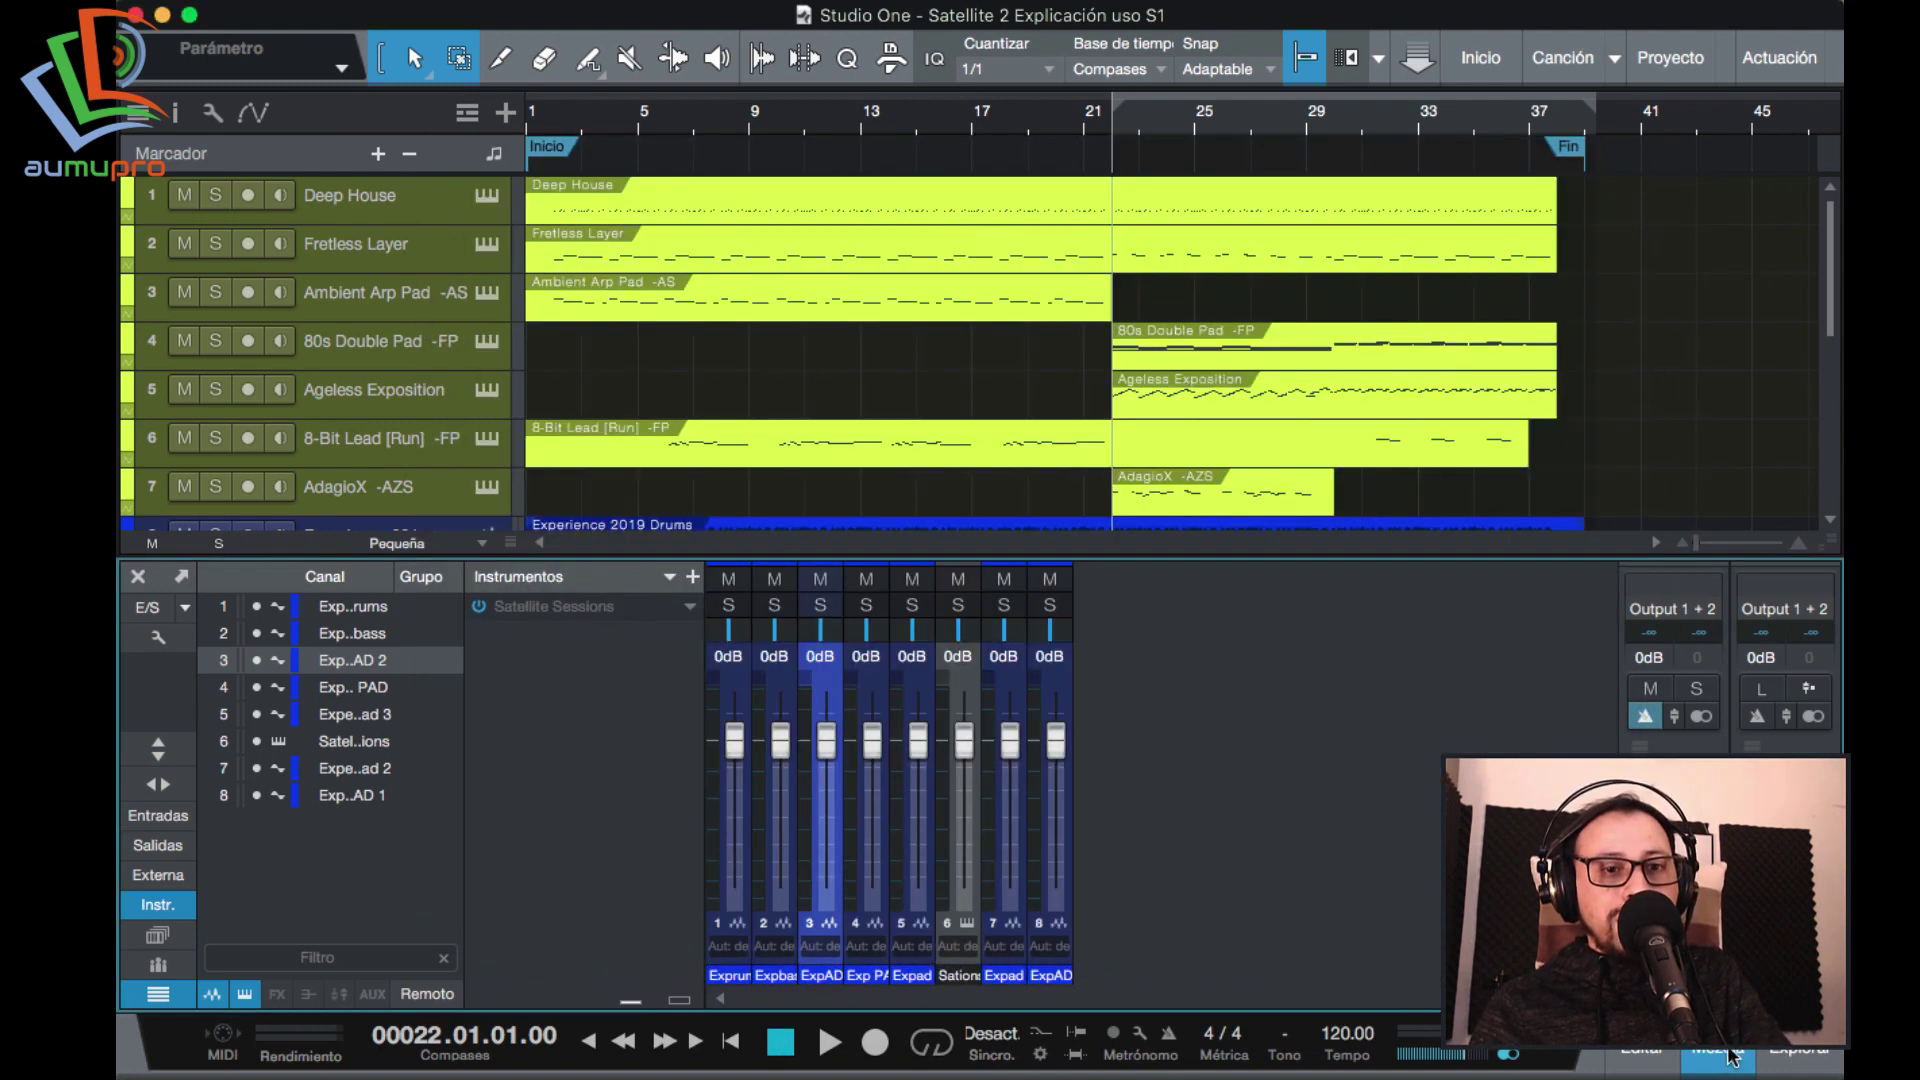
{"action": "left_click", "coordinate": [1729, 1056]}
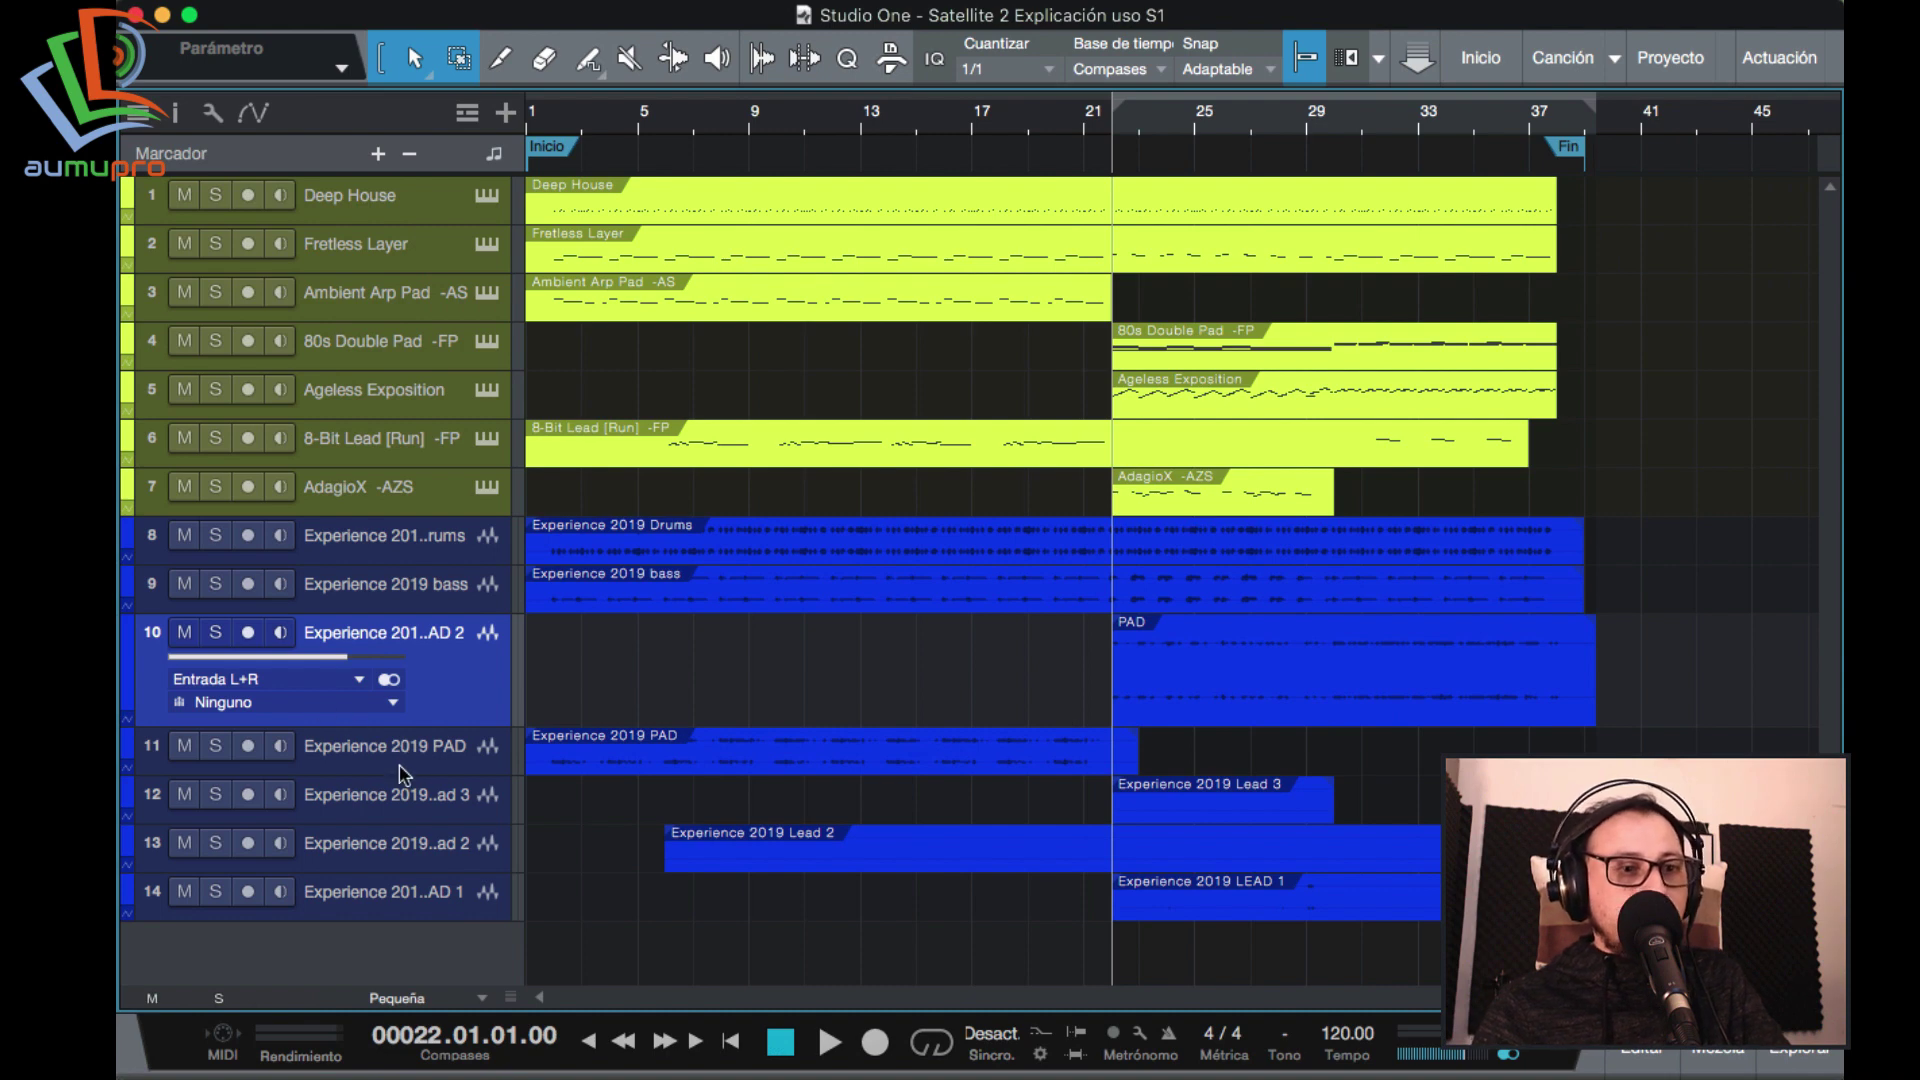
Enlarge the Experience 2019 Lead 3 track, solo it and play it.
{"action": "left_click", "coordinate": [412, 806]}
{"action": "left_click_drag", "start_coordinate": [414, 826], "coordinate": [446, 891]}
{"action": "key", "text": "s"}
{"action": "key", "text": "space"}
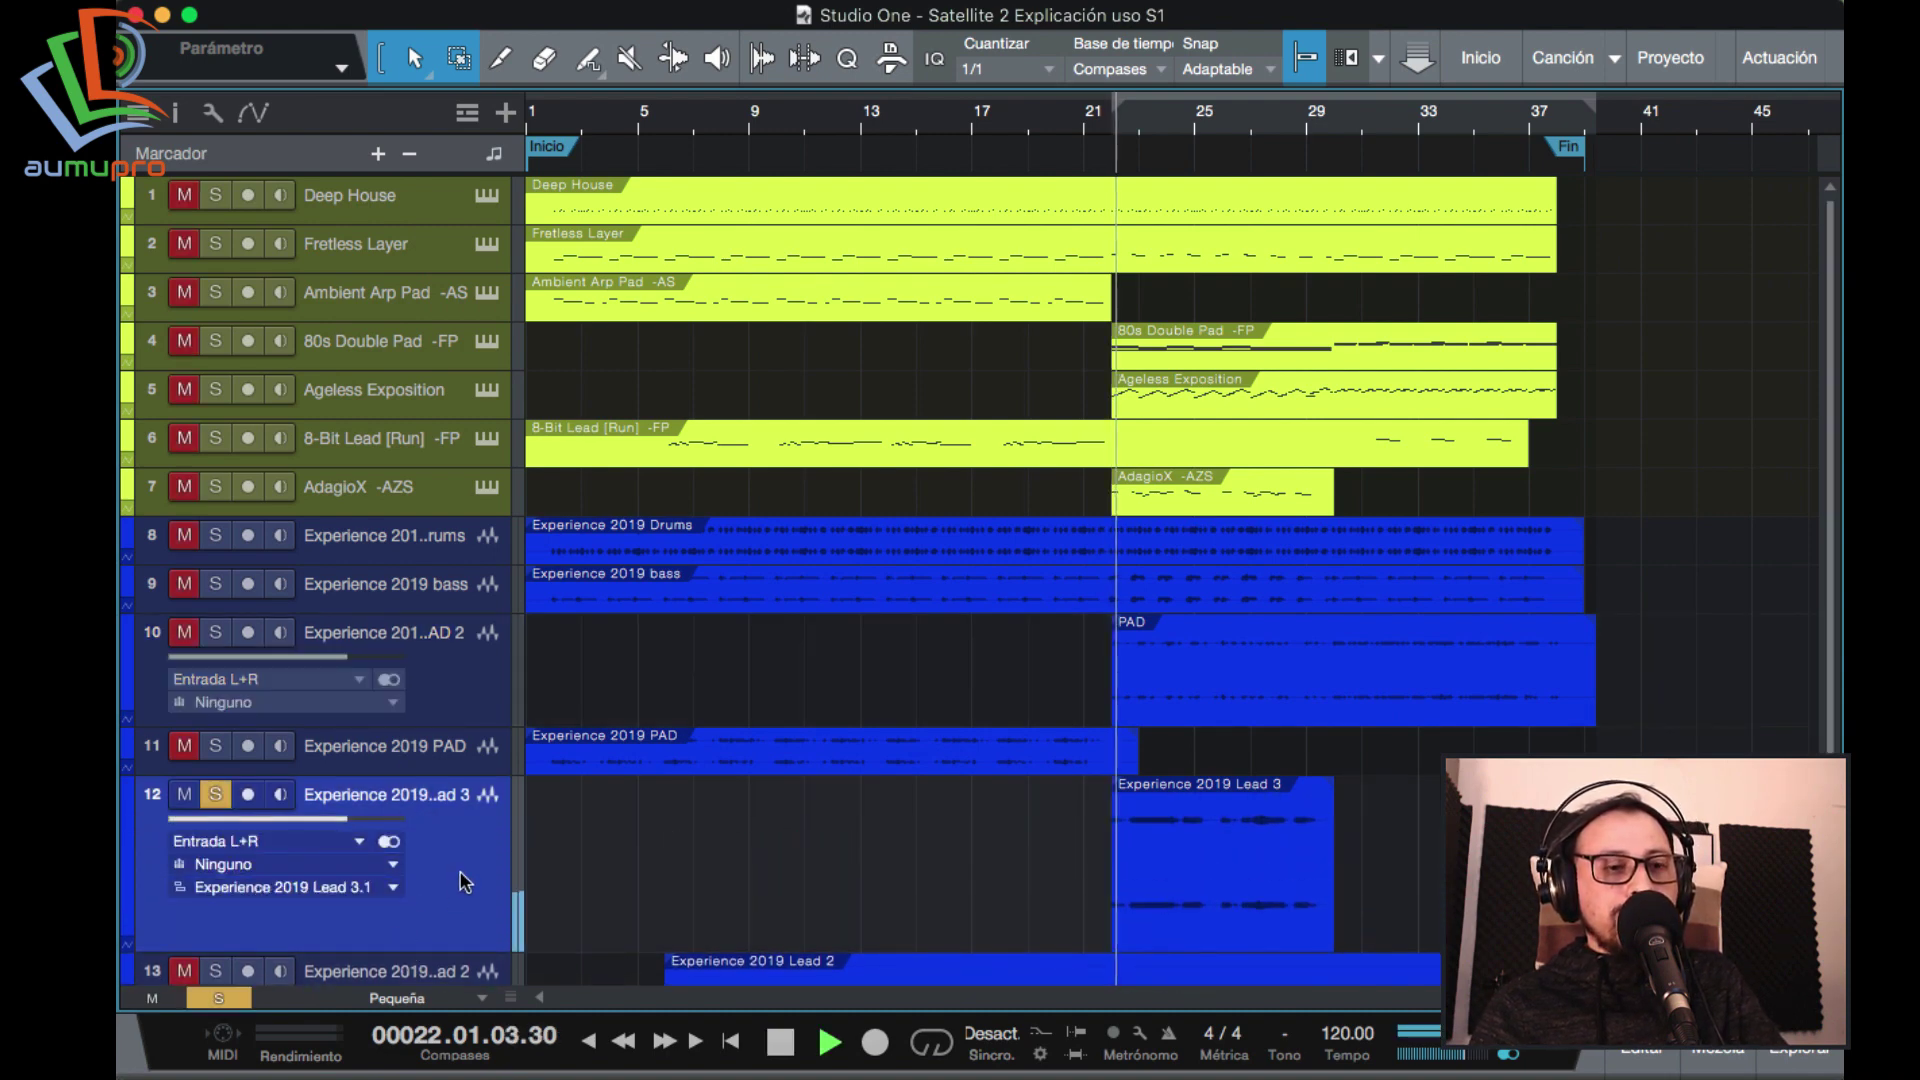
{"action": "key", "text": "e"}
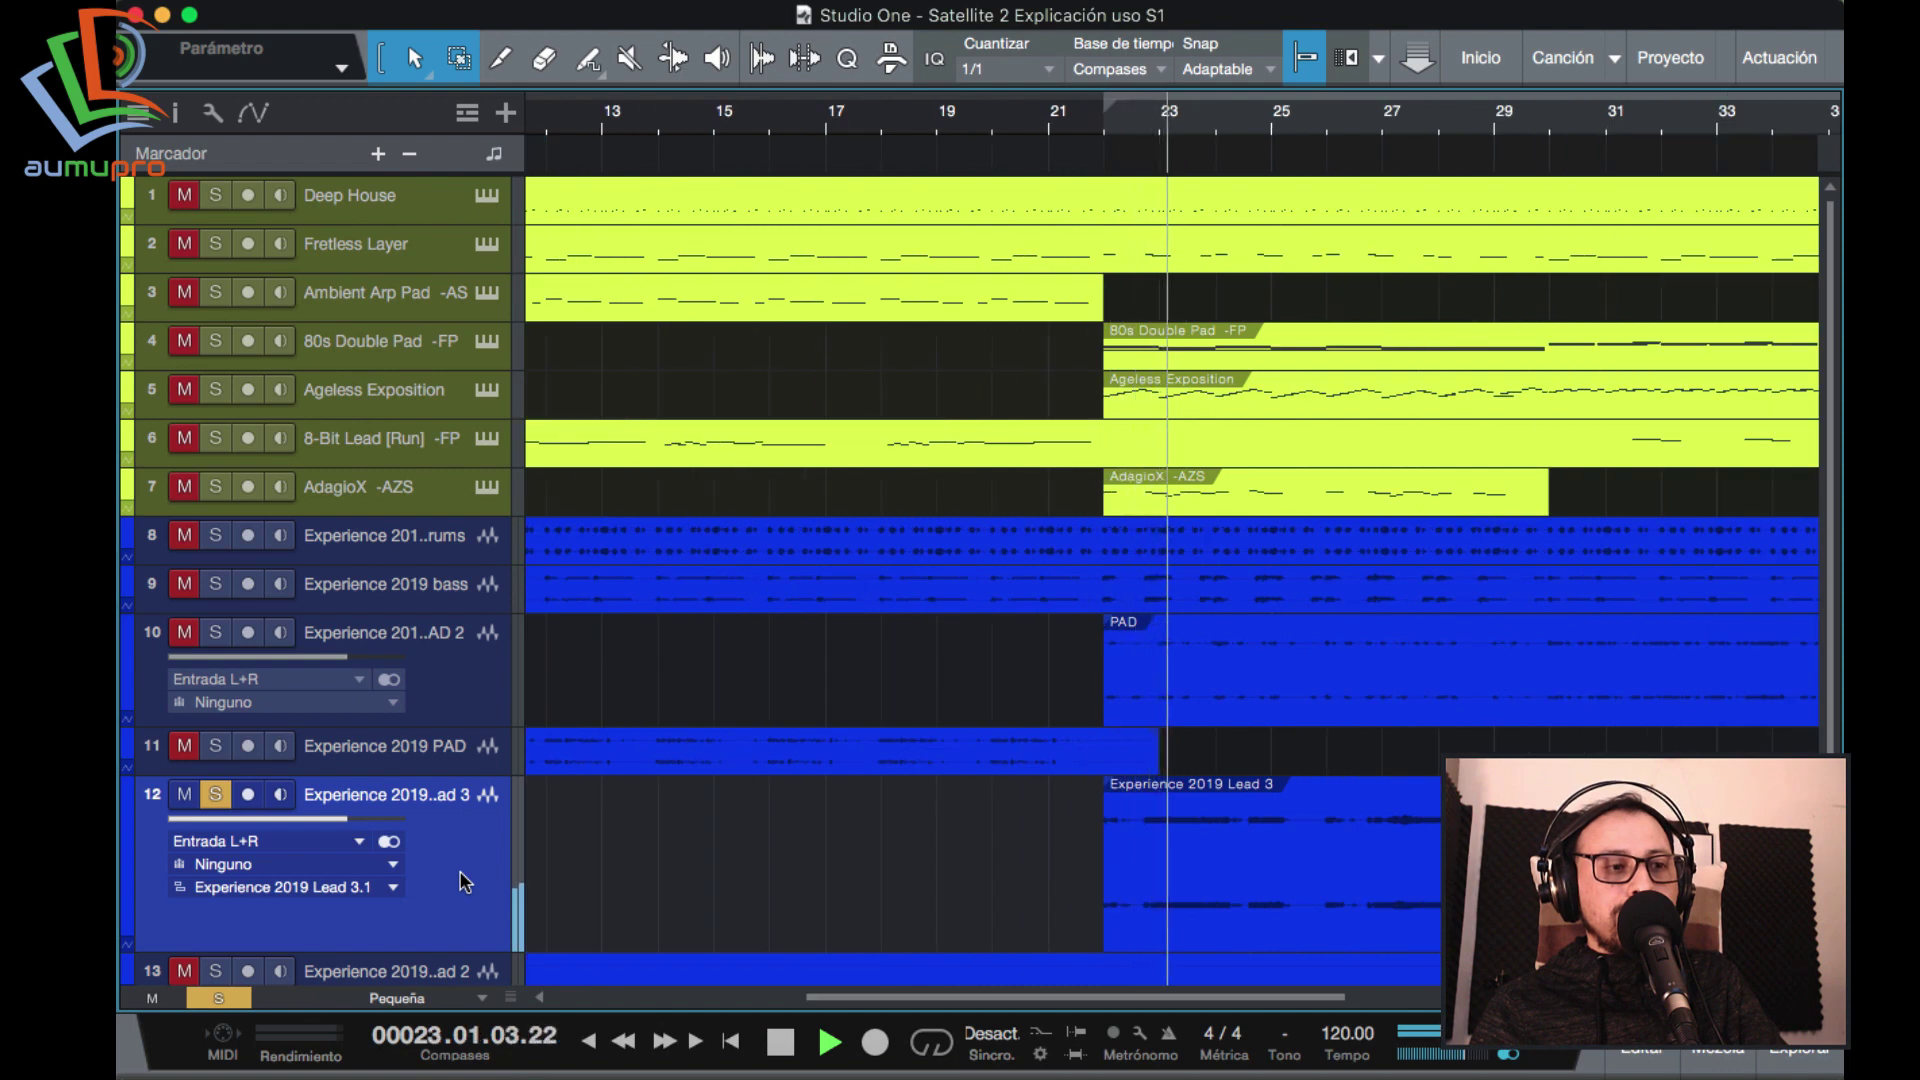
Turn off the Lead 3 solo and stop playback back at bar 22.
{"action": "key", "text": "w"}
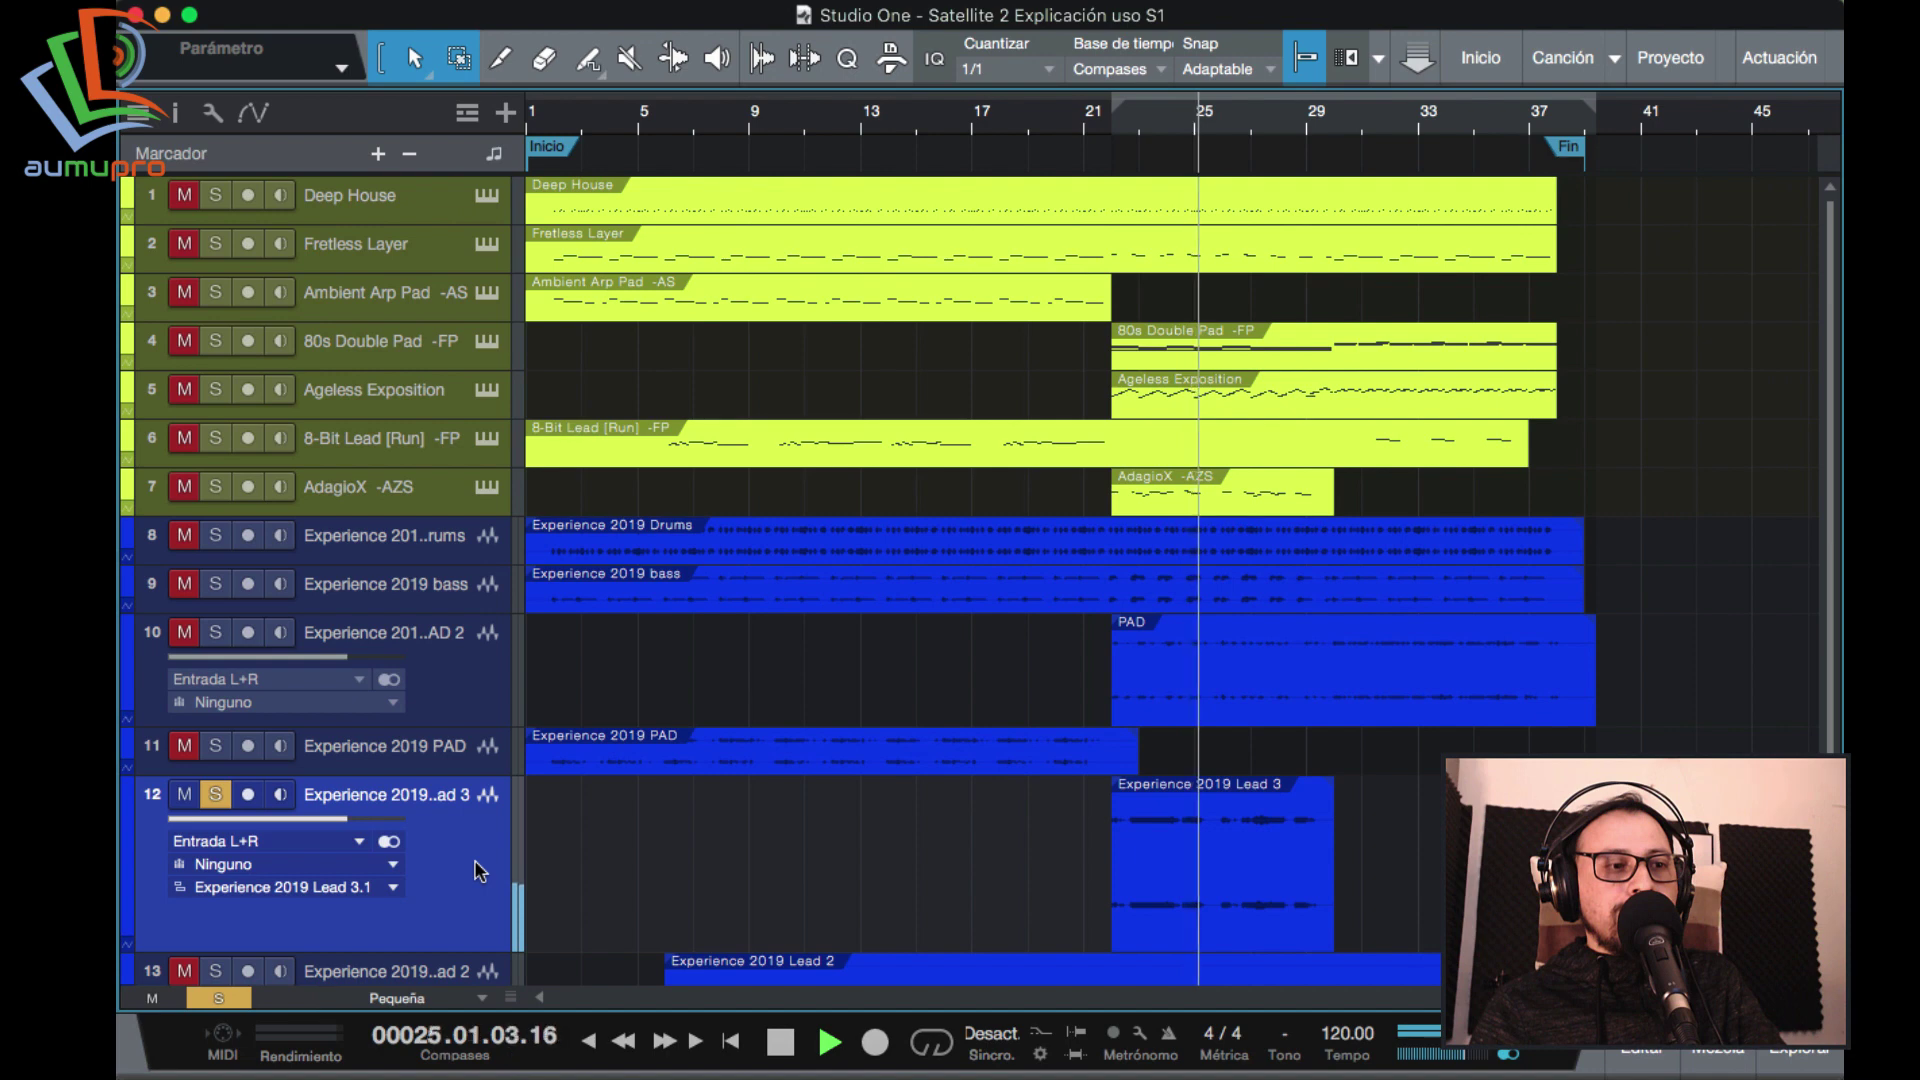
{"action": "key", "text": "s"}
{"action": "key", "text": "space"}
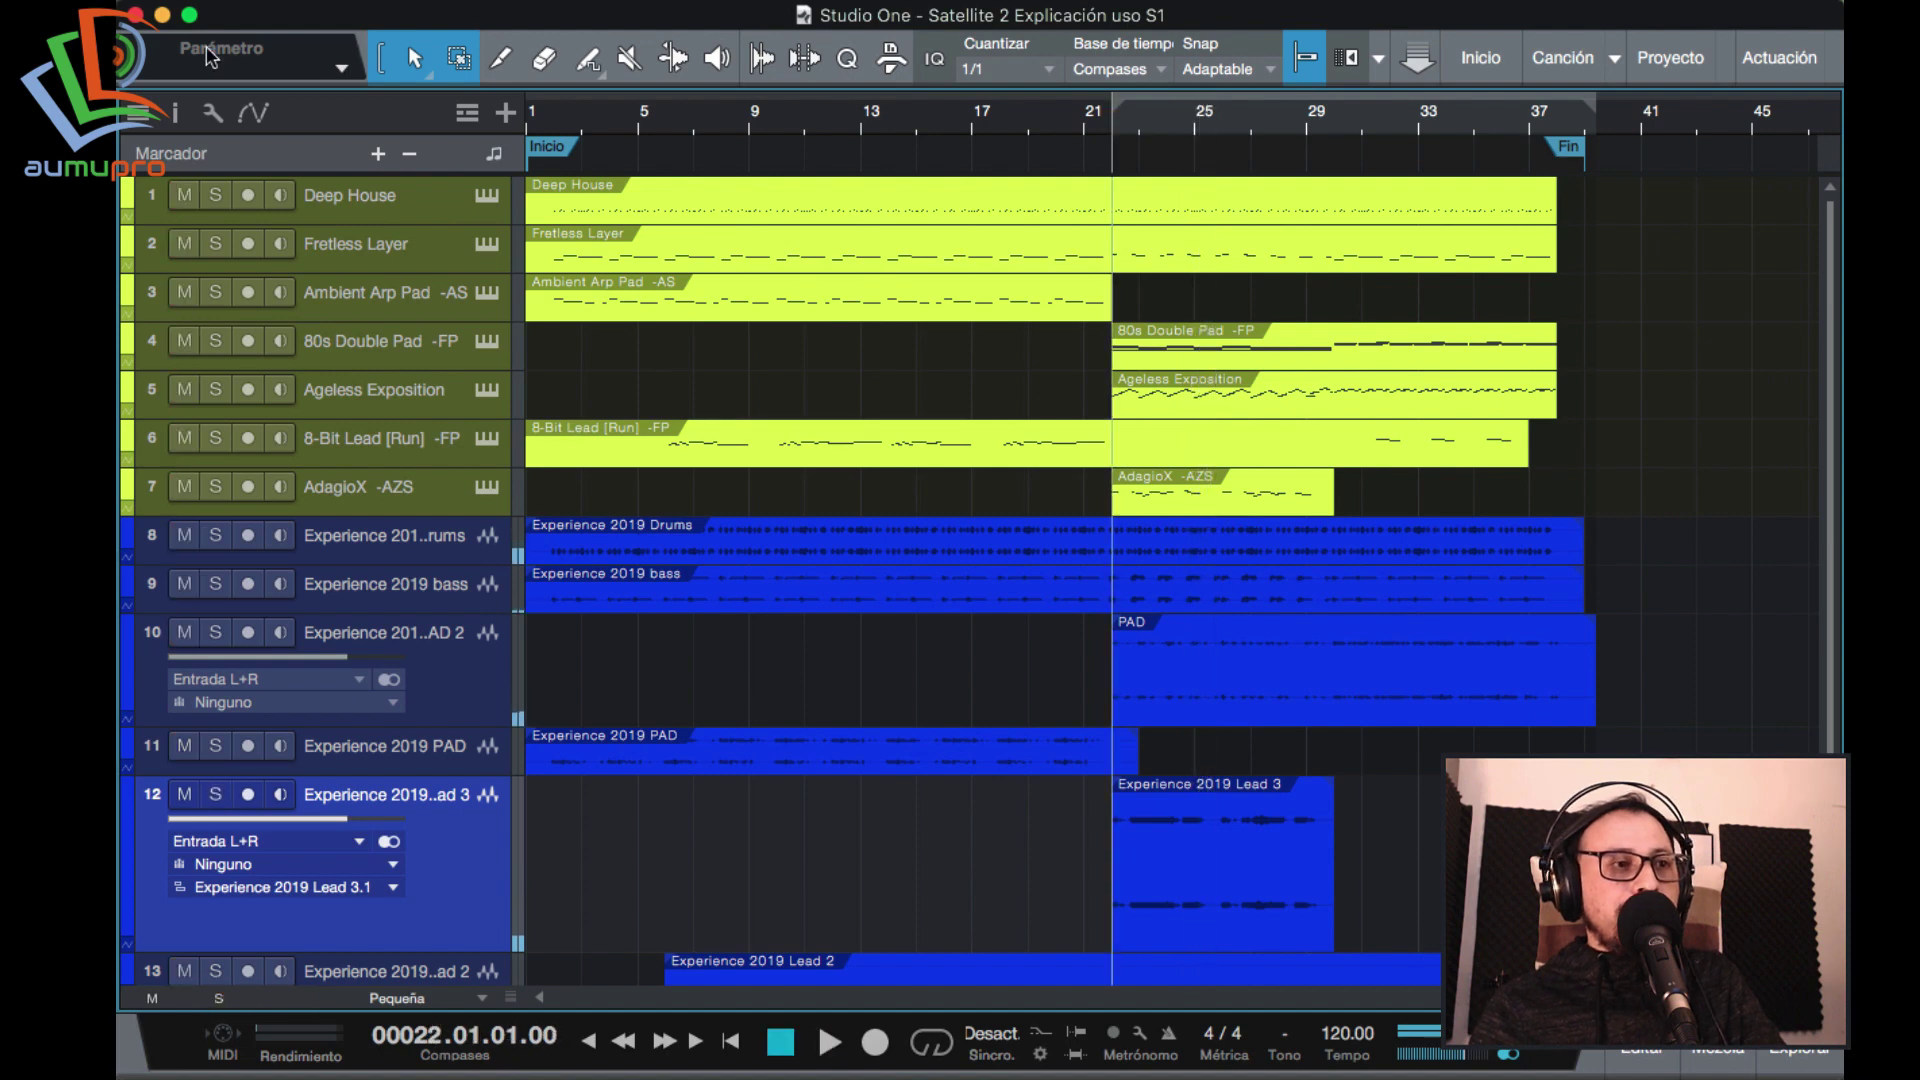
Insert Mixed In Key Satellite Audio from the Efectos browser onto the Lead 3 track.
{"action": "left_click", "coordinate": [174, 112]}
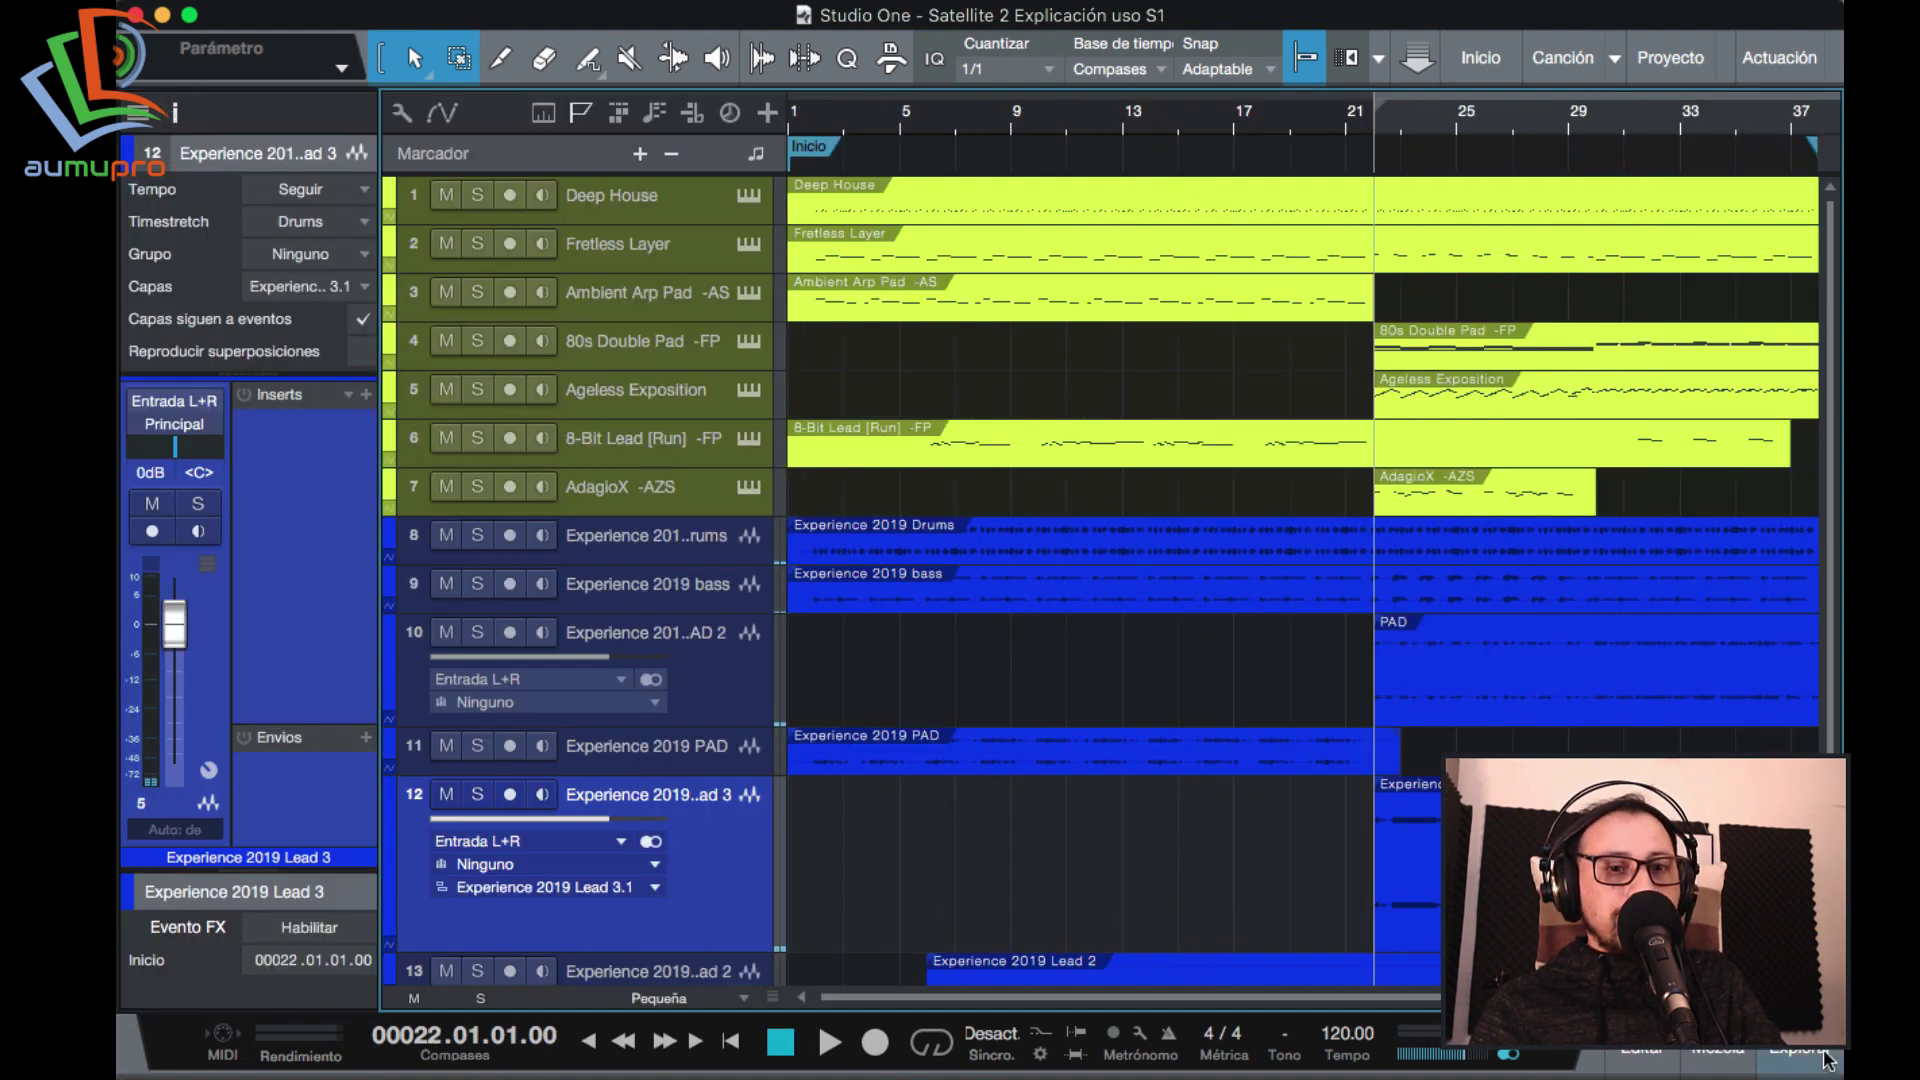
{"action": "left_click", "coordinate": [1800, 1052]}
{"action": "left_click", "coordinate": [1682, 113]}
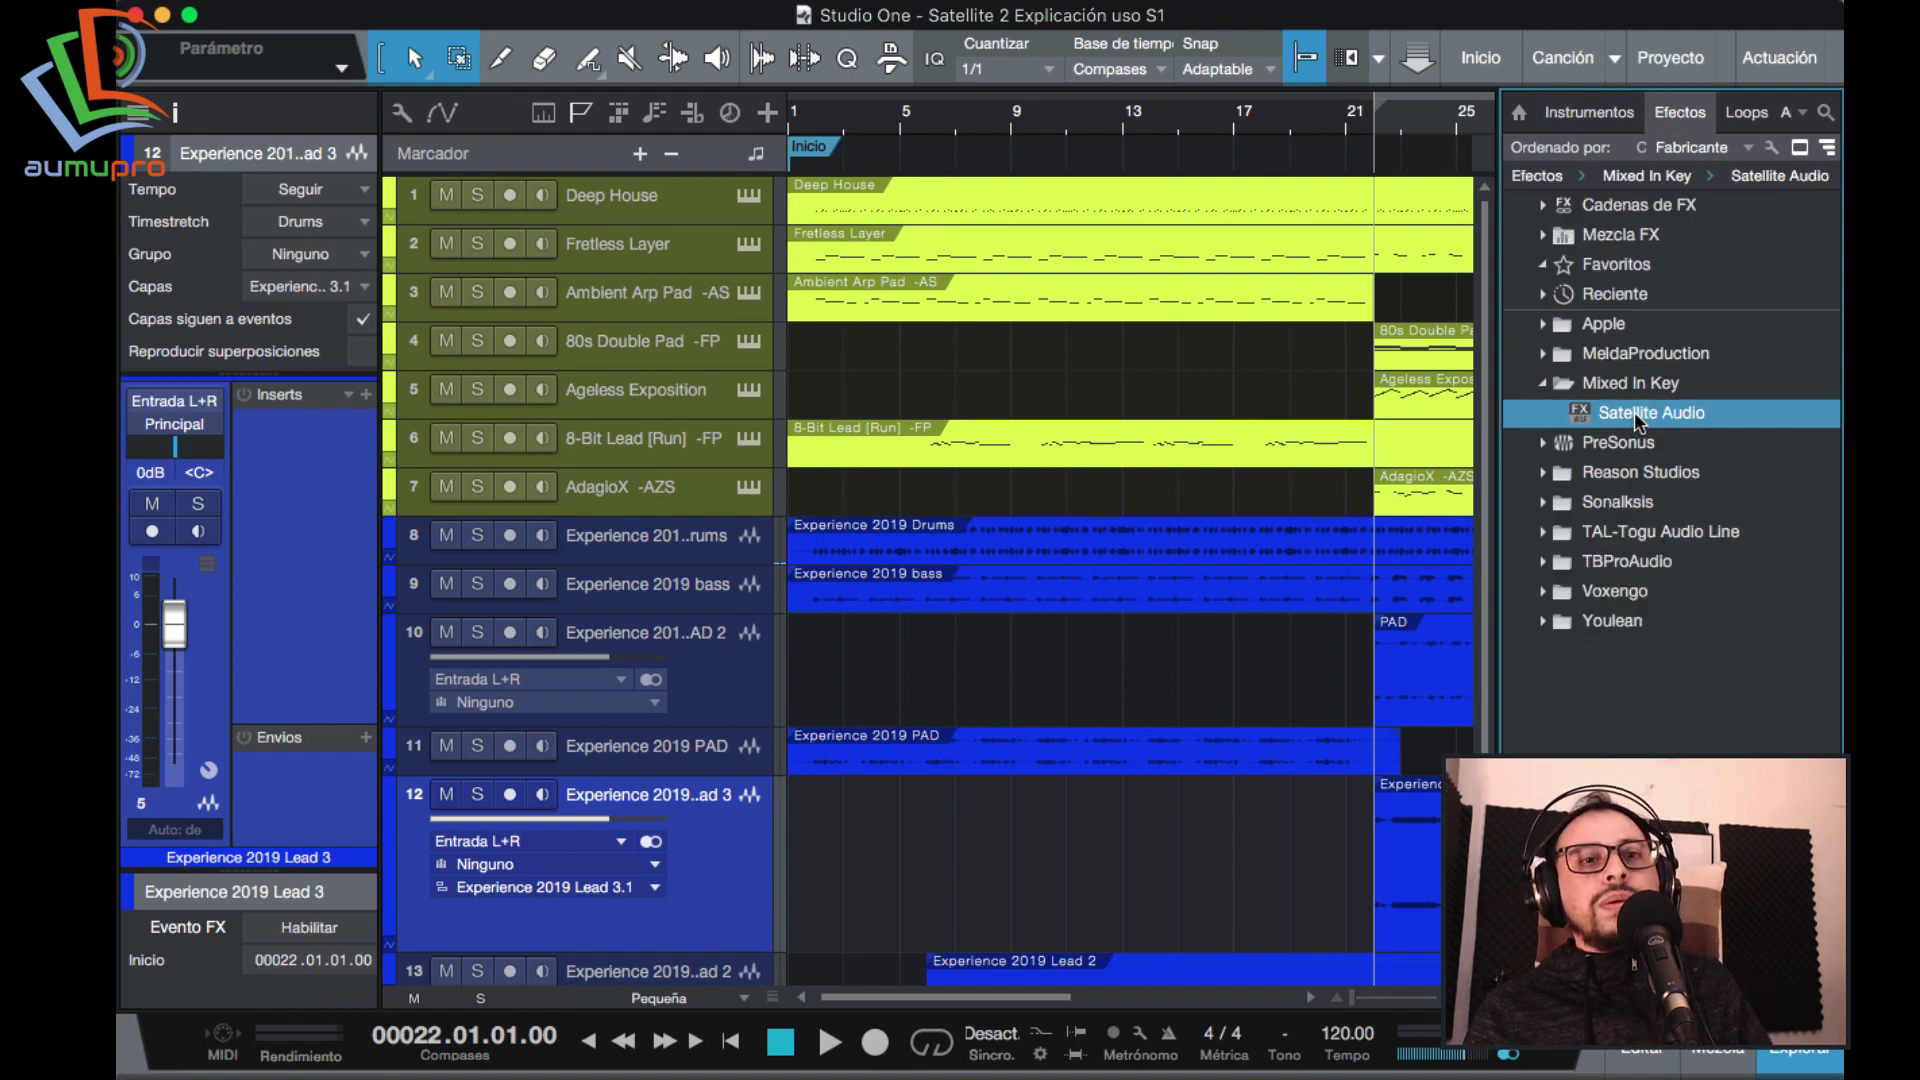
{"action": "left_click_drag", "start_coordinate": [1648, 410], "coordinate": [300, 604]}
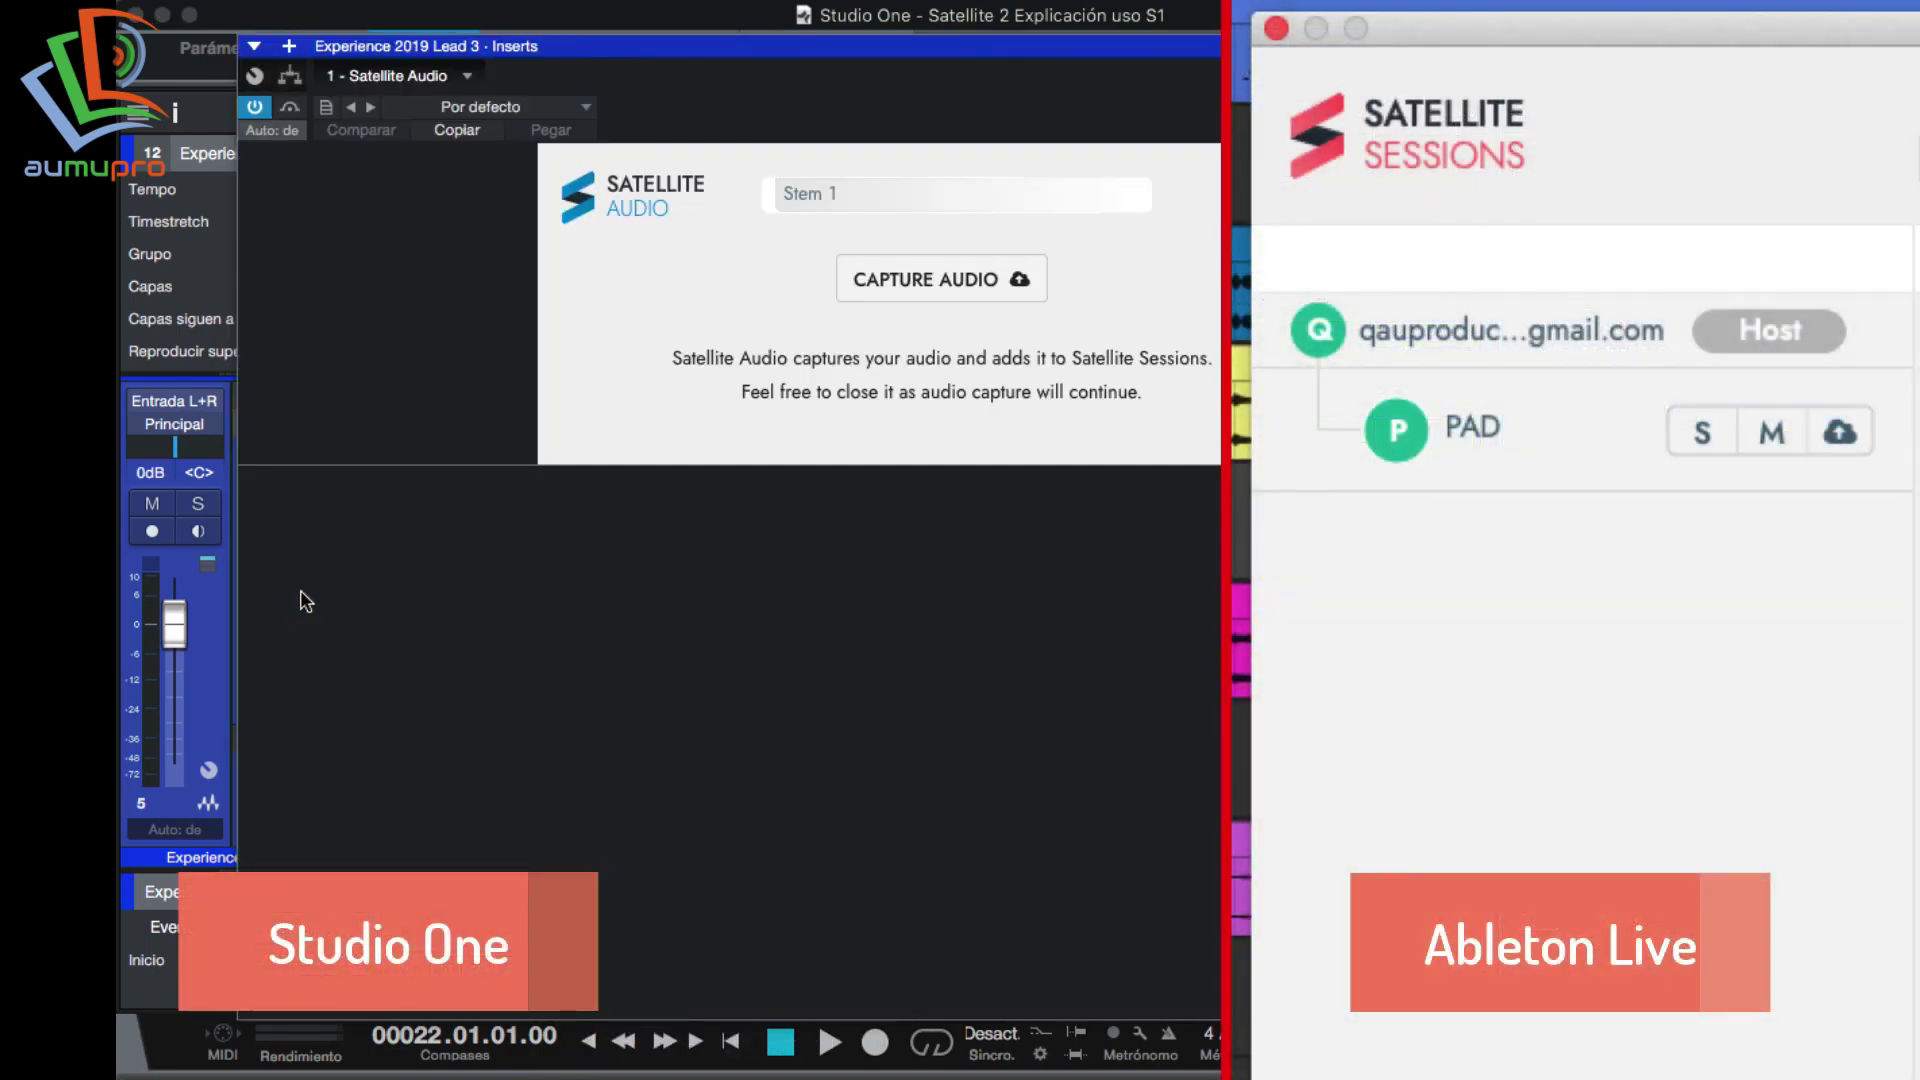
Start capturing Lead 3 audio, name the stem Lead, and open Satellite Sessions from the mixer.
{"action": "left_click", "coordinate": [929, 279]}
{"action": "left_click_drag", "start_coordinate": [919, 64], "coordinate": [941, 100]}
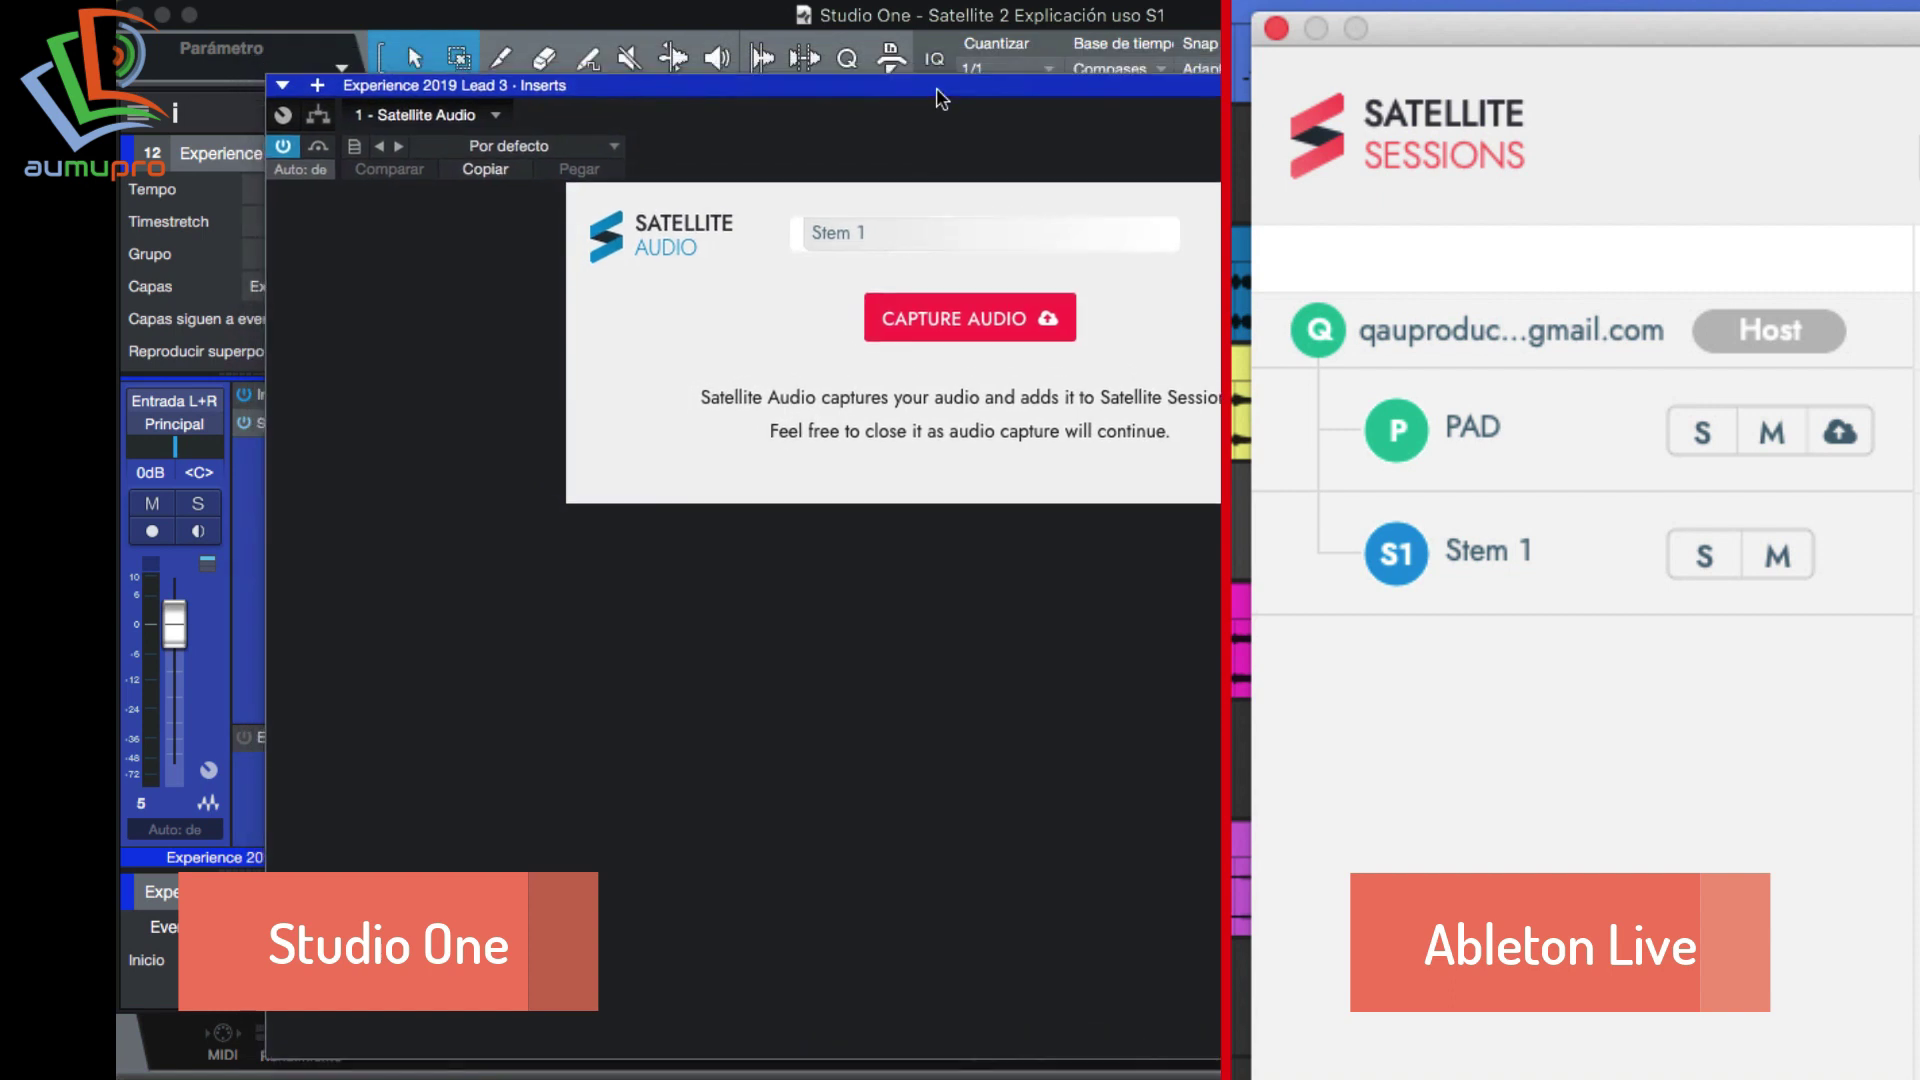
{"action": "left_click_drag", "start_coordinate": [910, 232], "coordinate": [751, 227]}
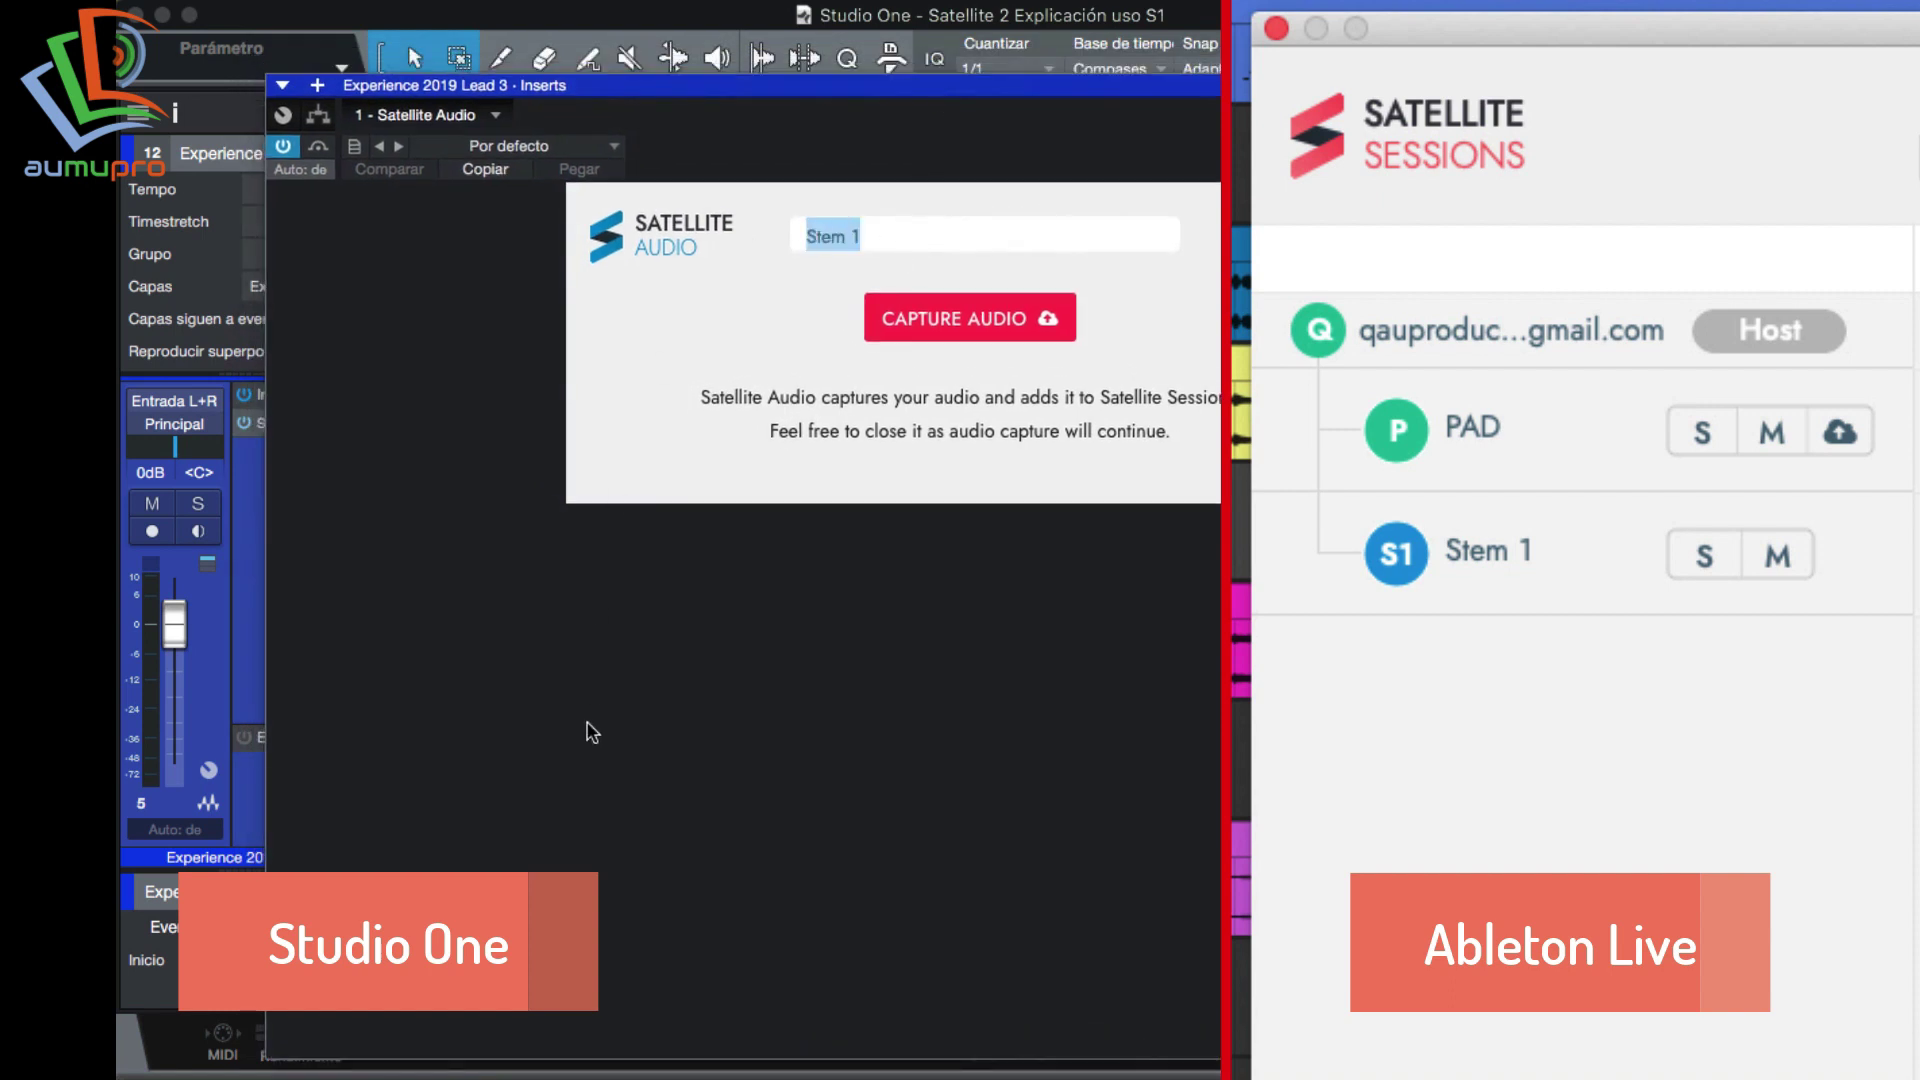
{"action": "type", "text": "Lead"}
{"action": "key", "text": "Return"}
{"action": "key", "text": "F3"}
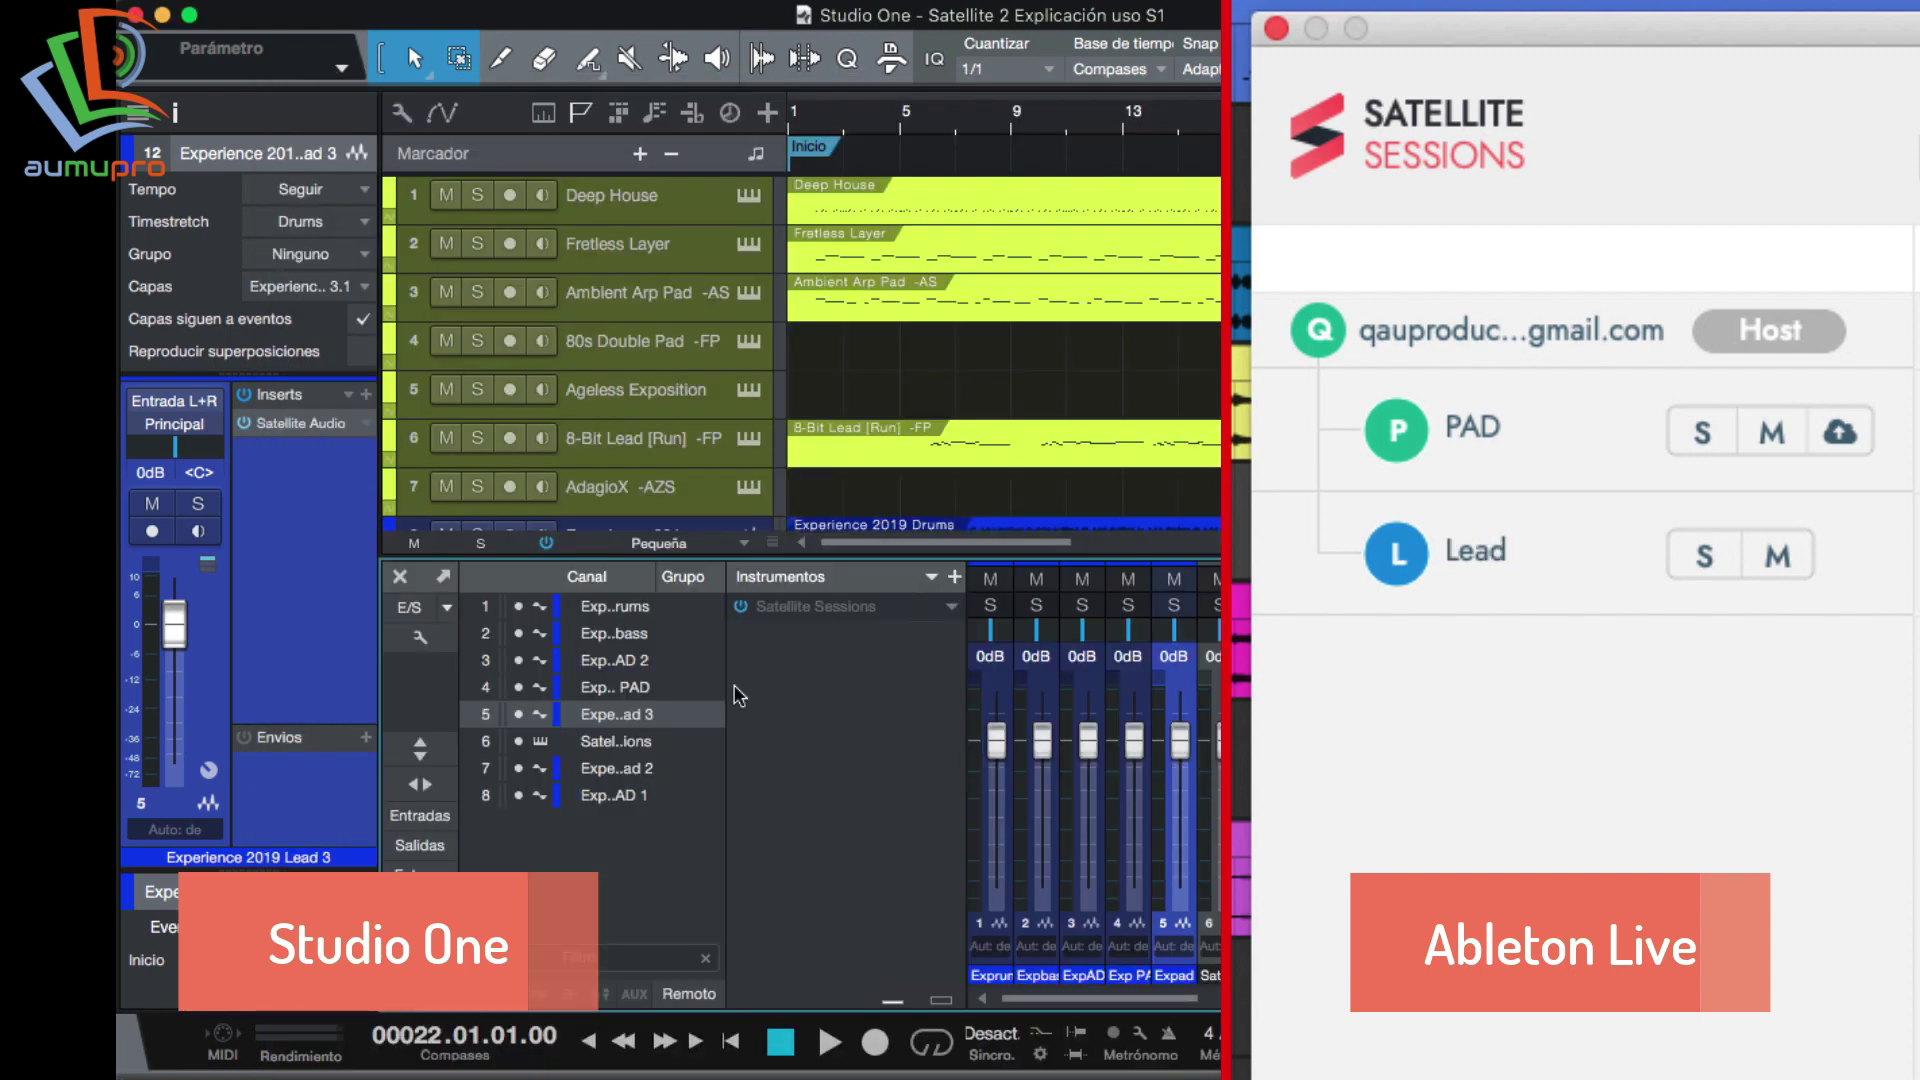
{"action": "left_click", "coordinate": [790, 609]}
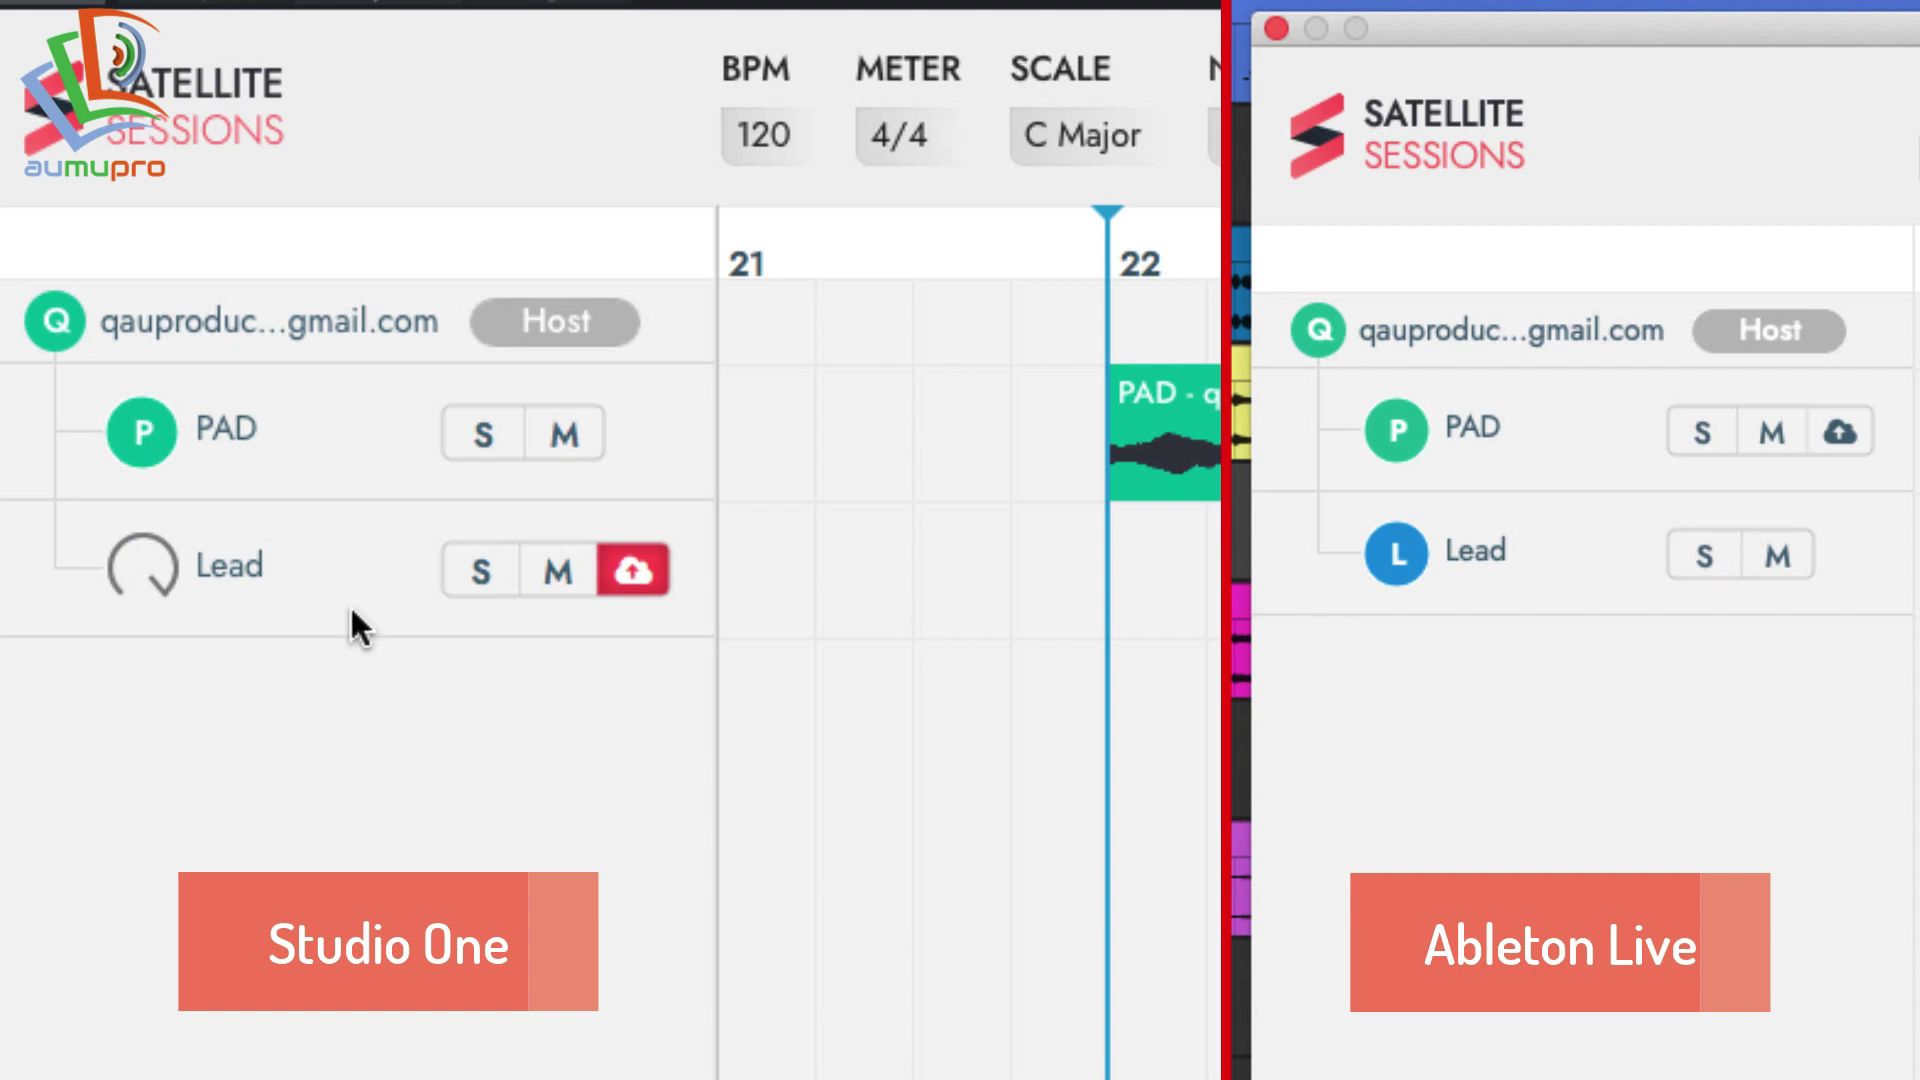
Upload the Lead stem to the shared Satellite Test session.
{"action": "left_click", "coordinate": [632, 570]}
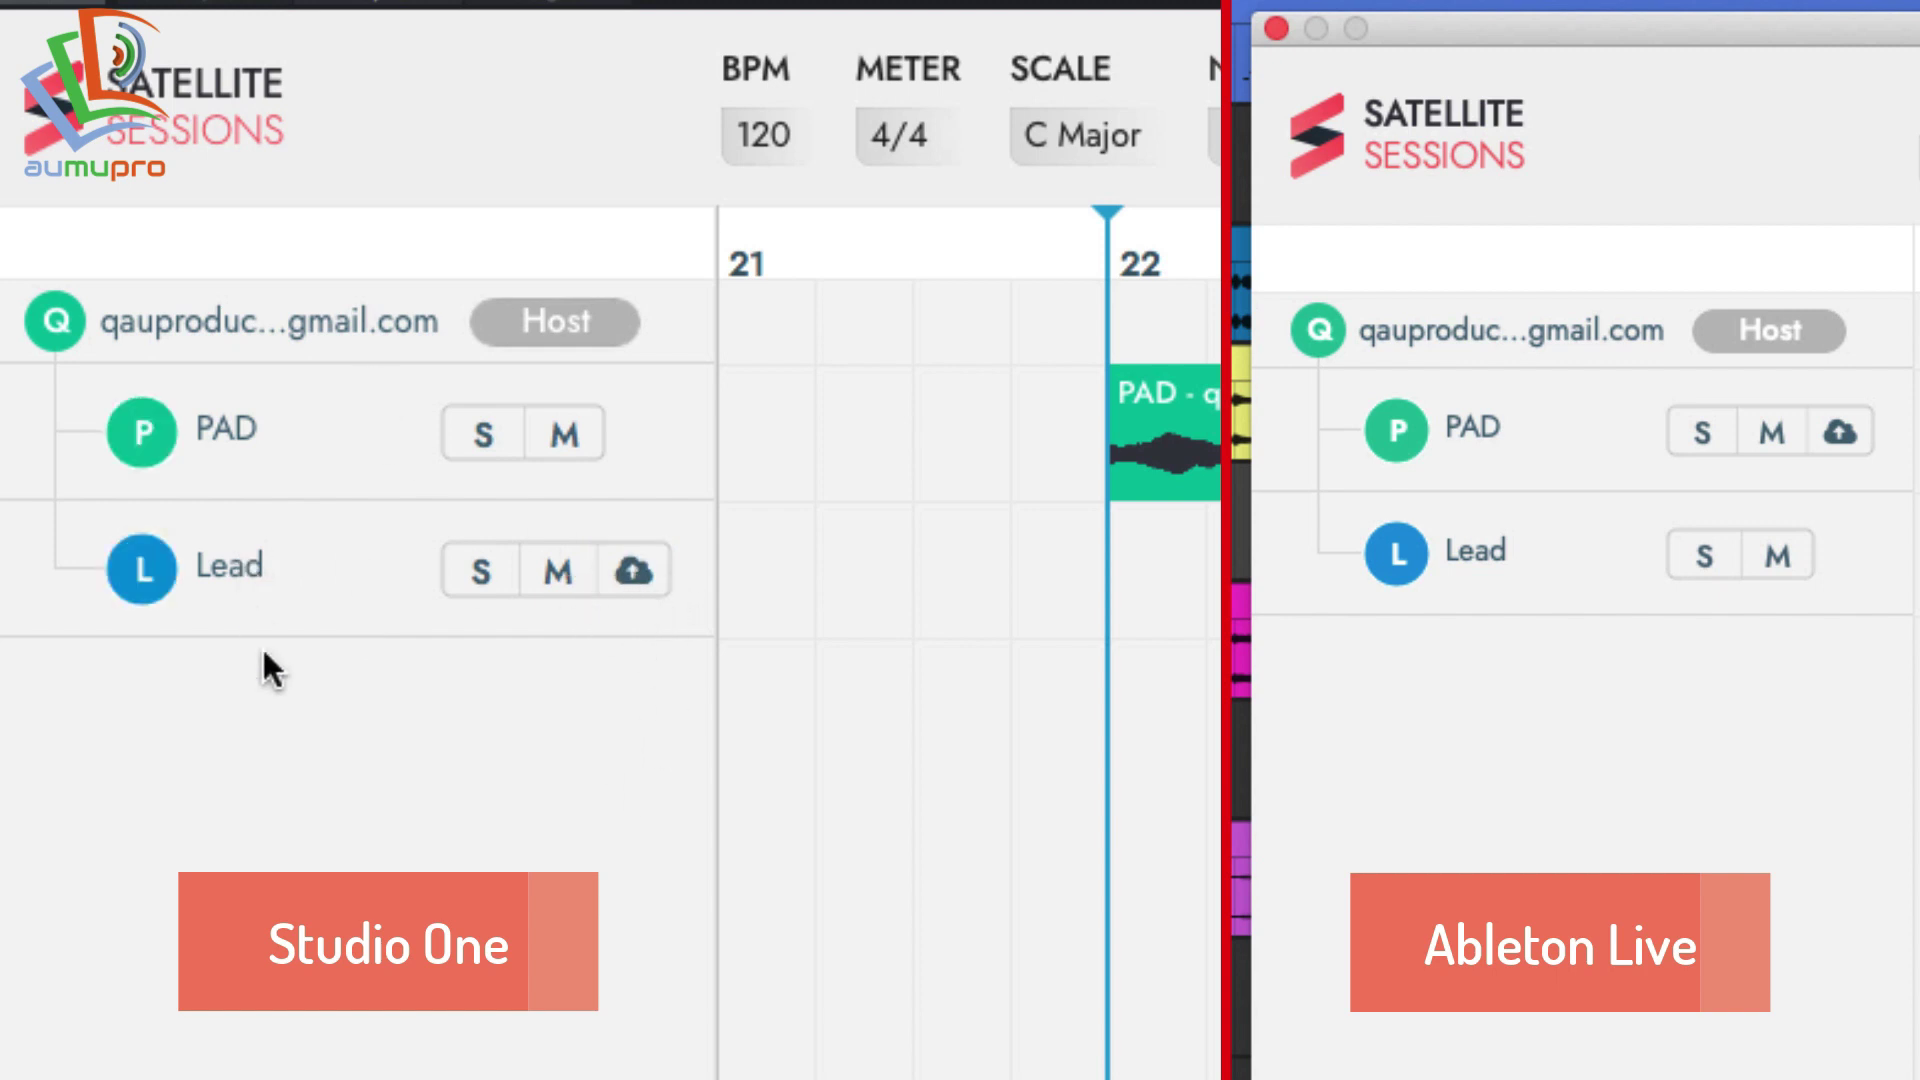
{"action": "left_click", "coordinate": [634, 571]}
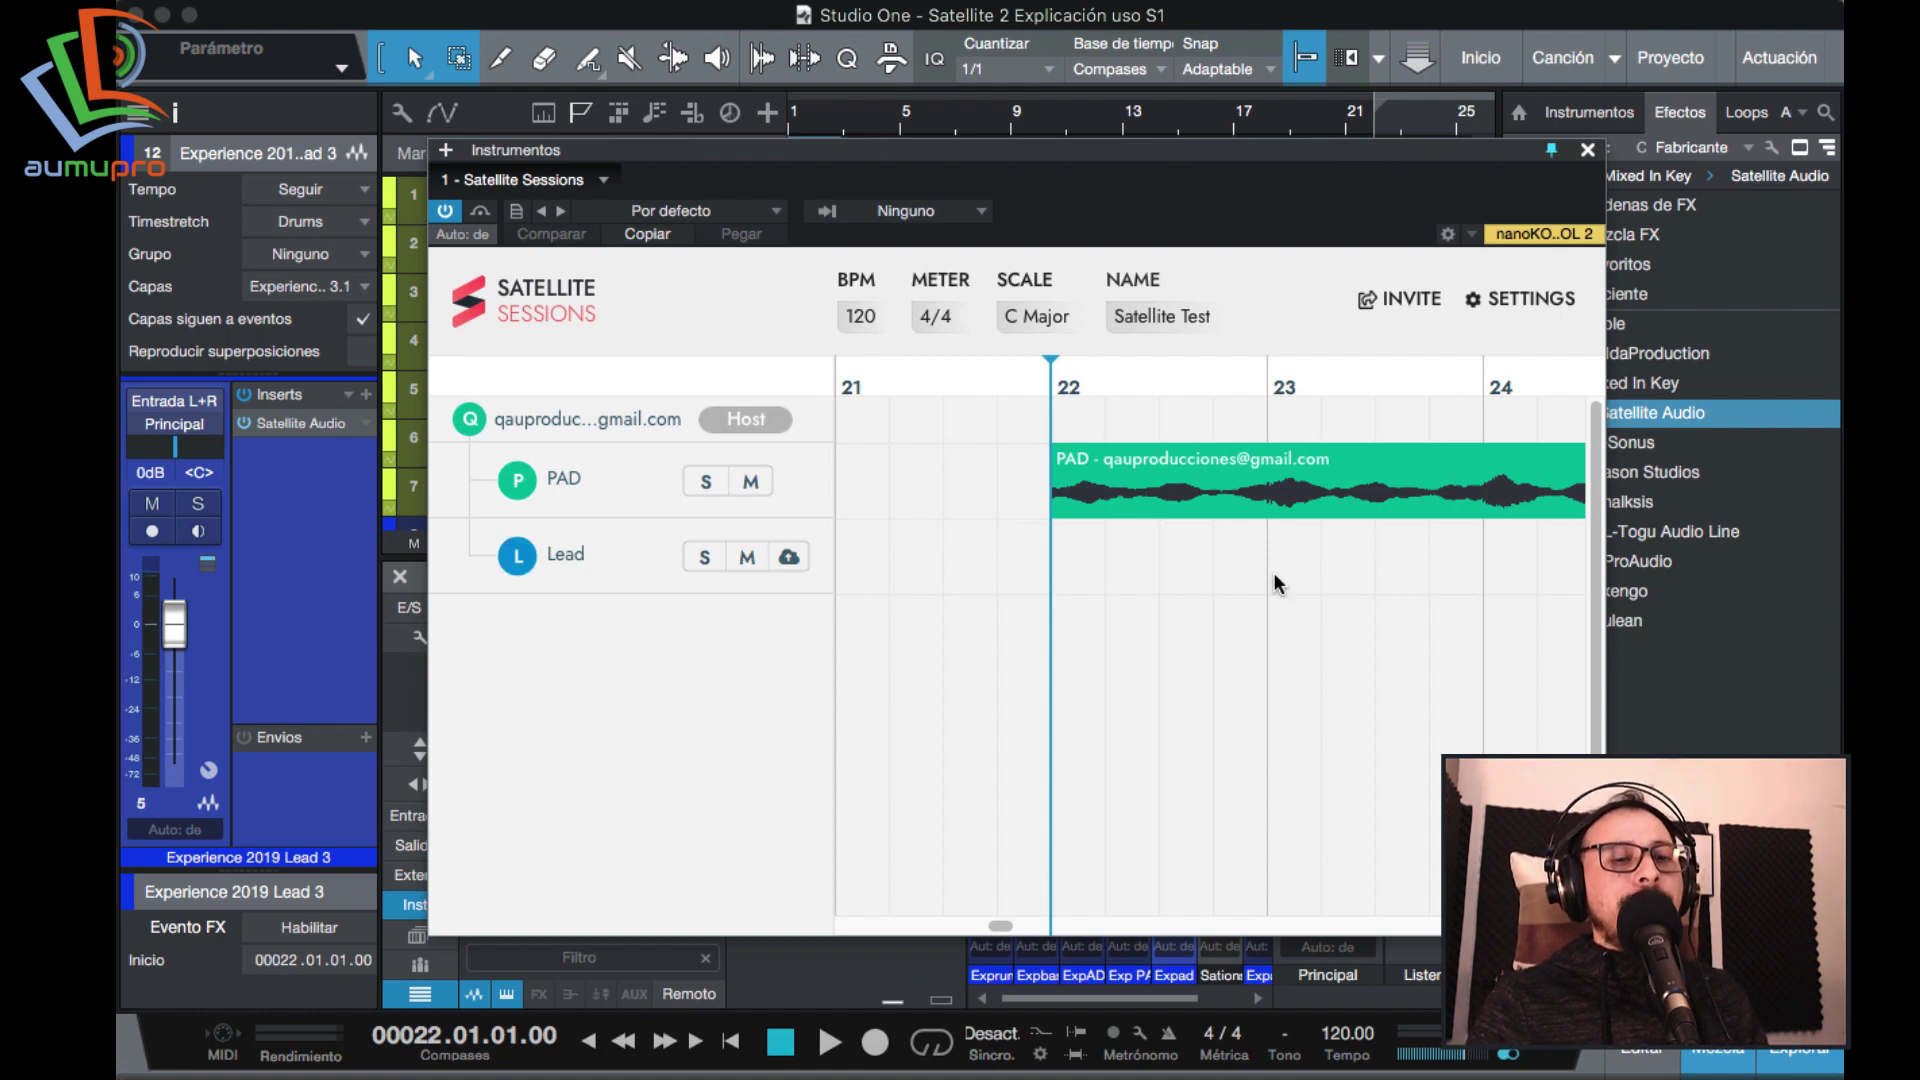
Hide the browser and reopen the Satellite Sessions window from the mixer console.
{"action": "left_click", "coordinate": [1586, 149]}
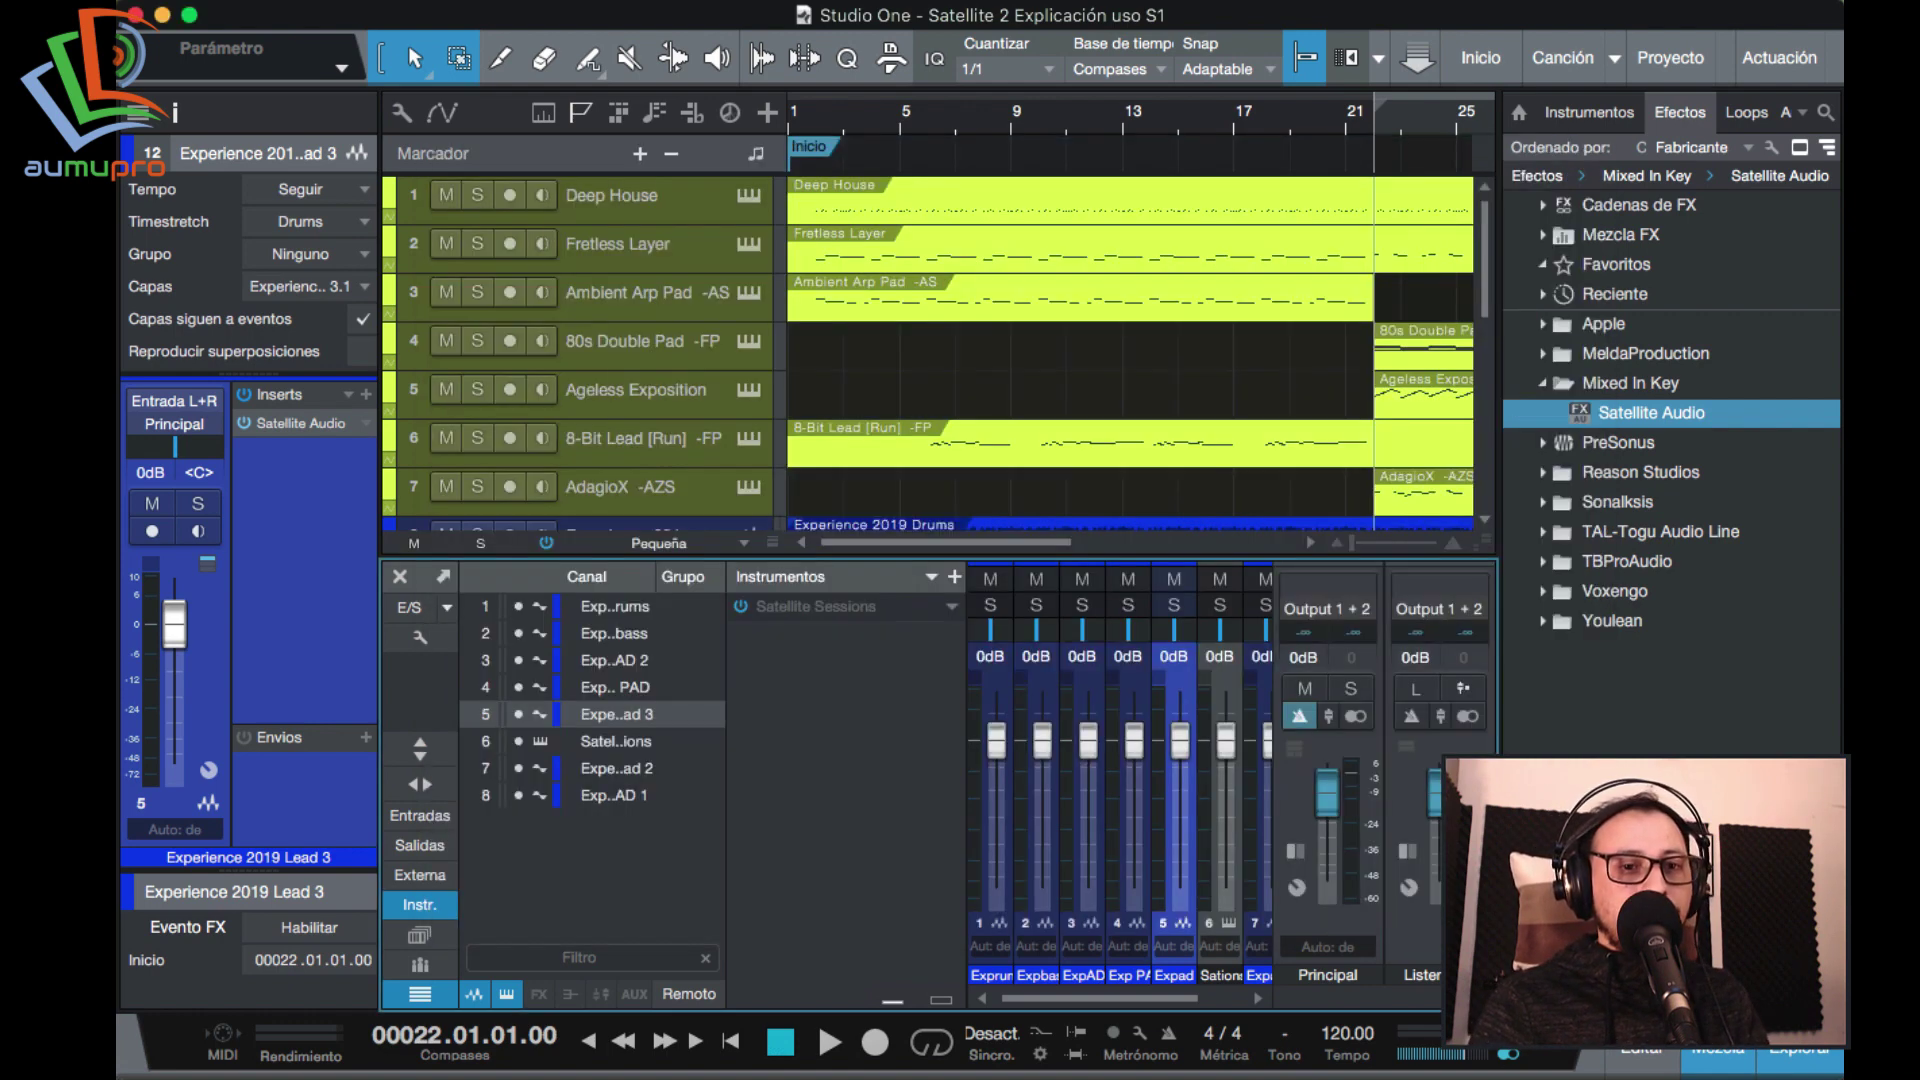
{"action": "key", "text": "F5"}
{"action": "key", "text": "F3"}
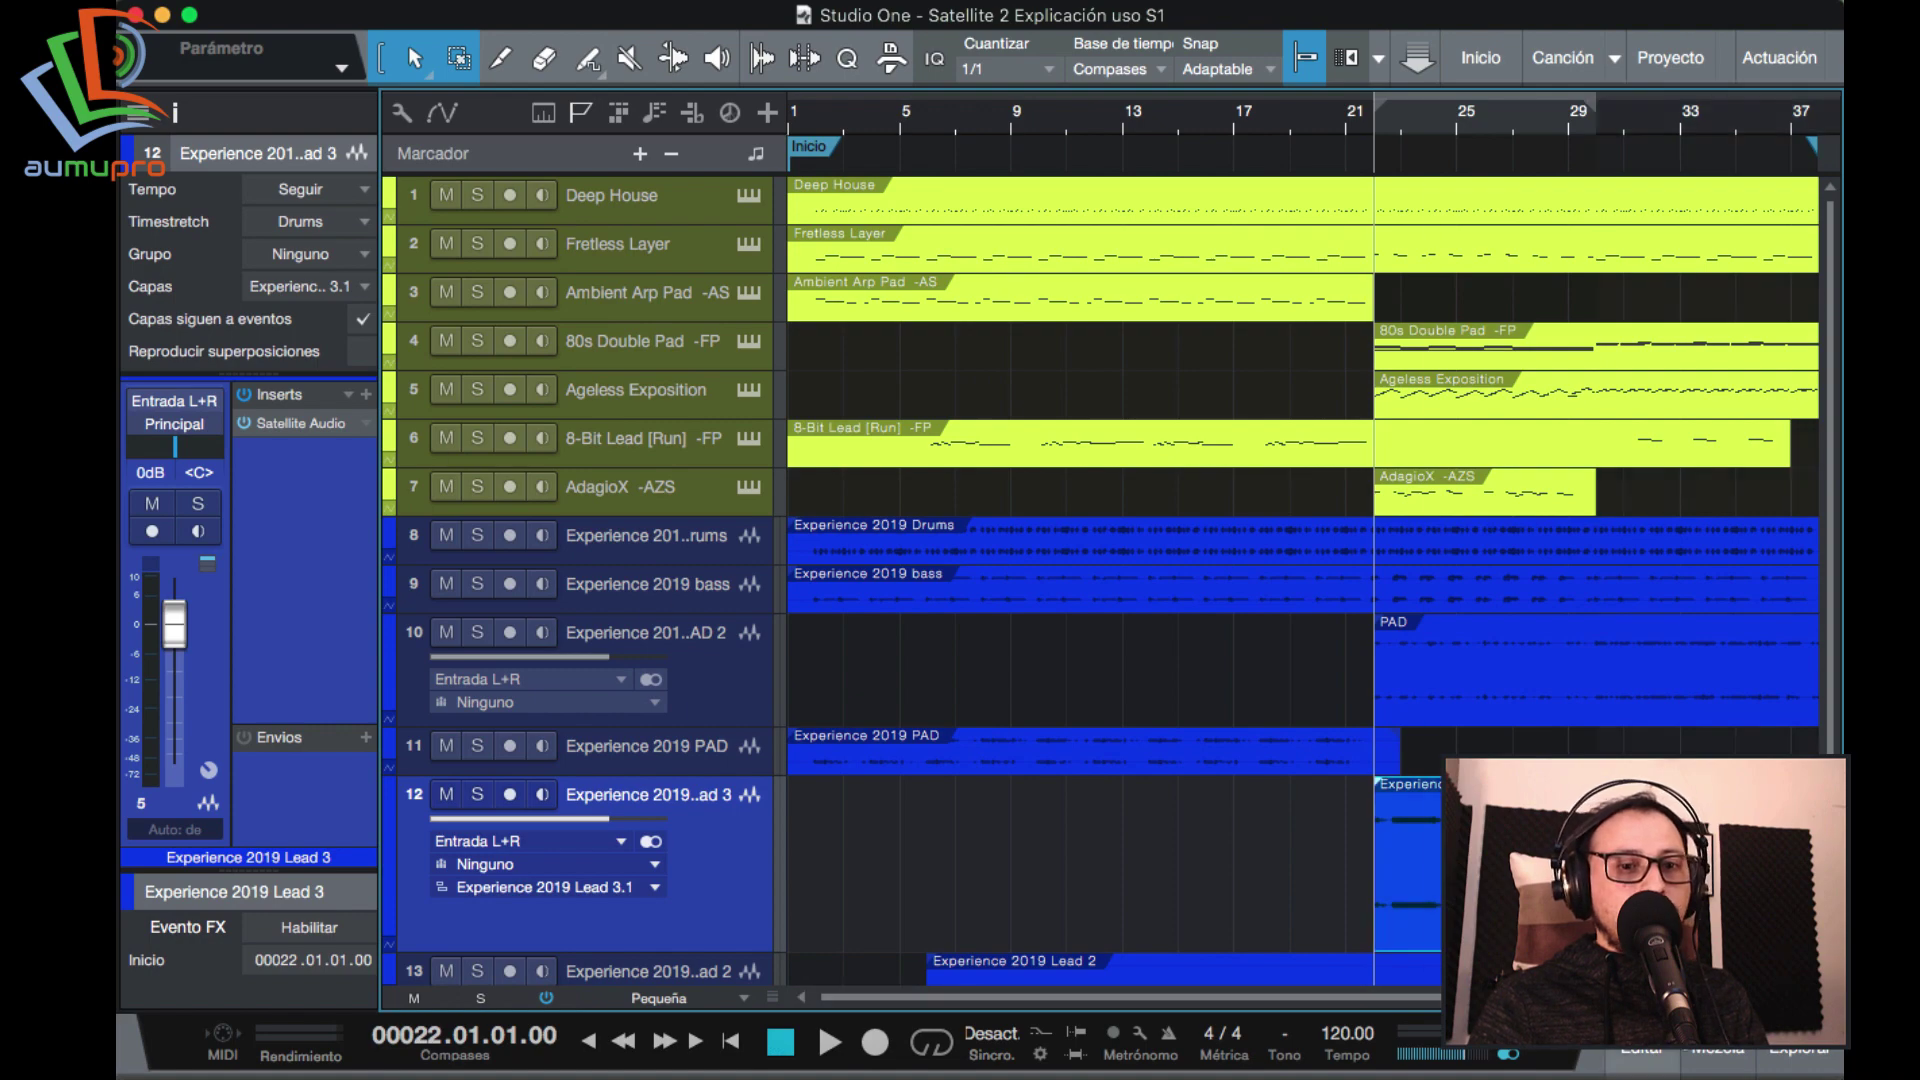
{"action": "left_click", "coordinate": [1717, 1058]}
{"action": "left_click", "coordinate": [796, 606]}
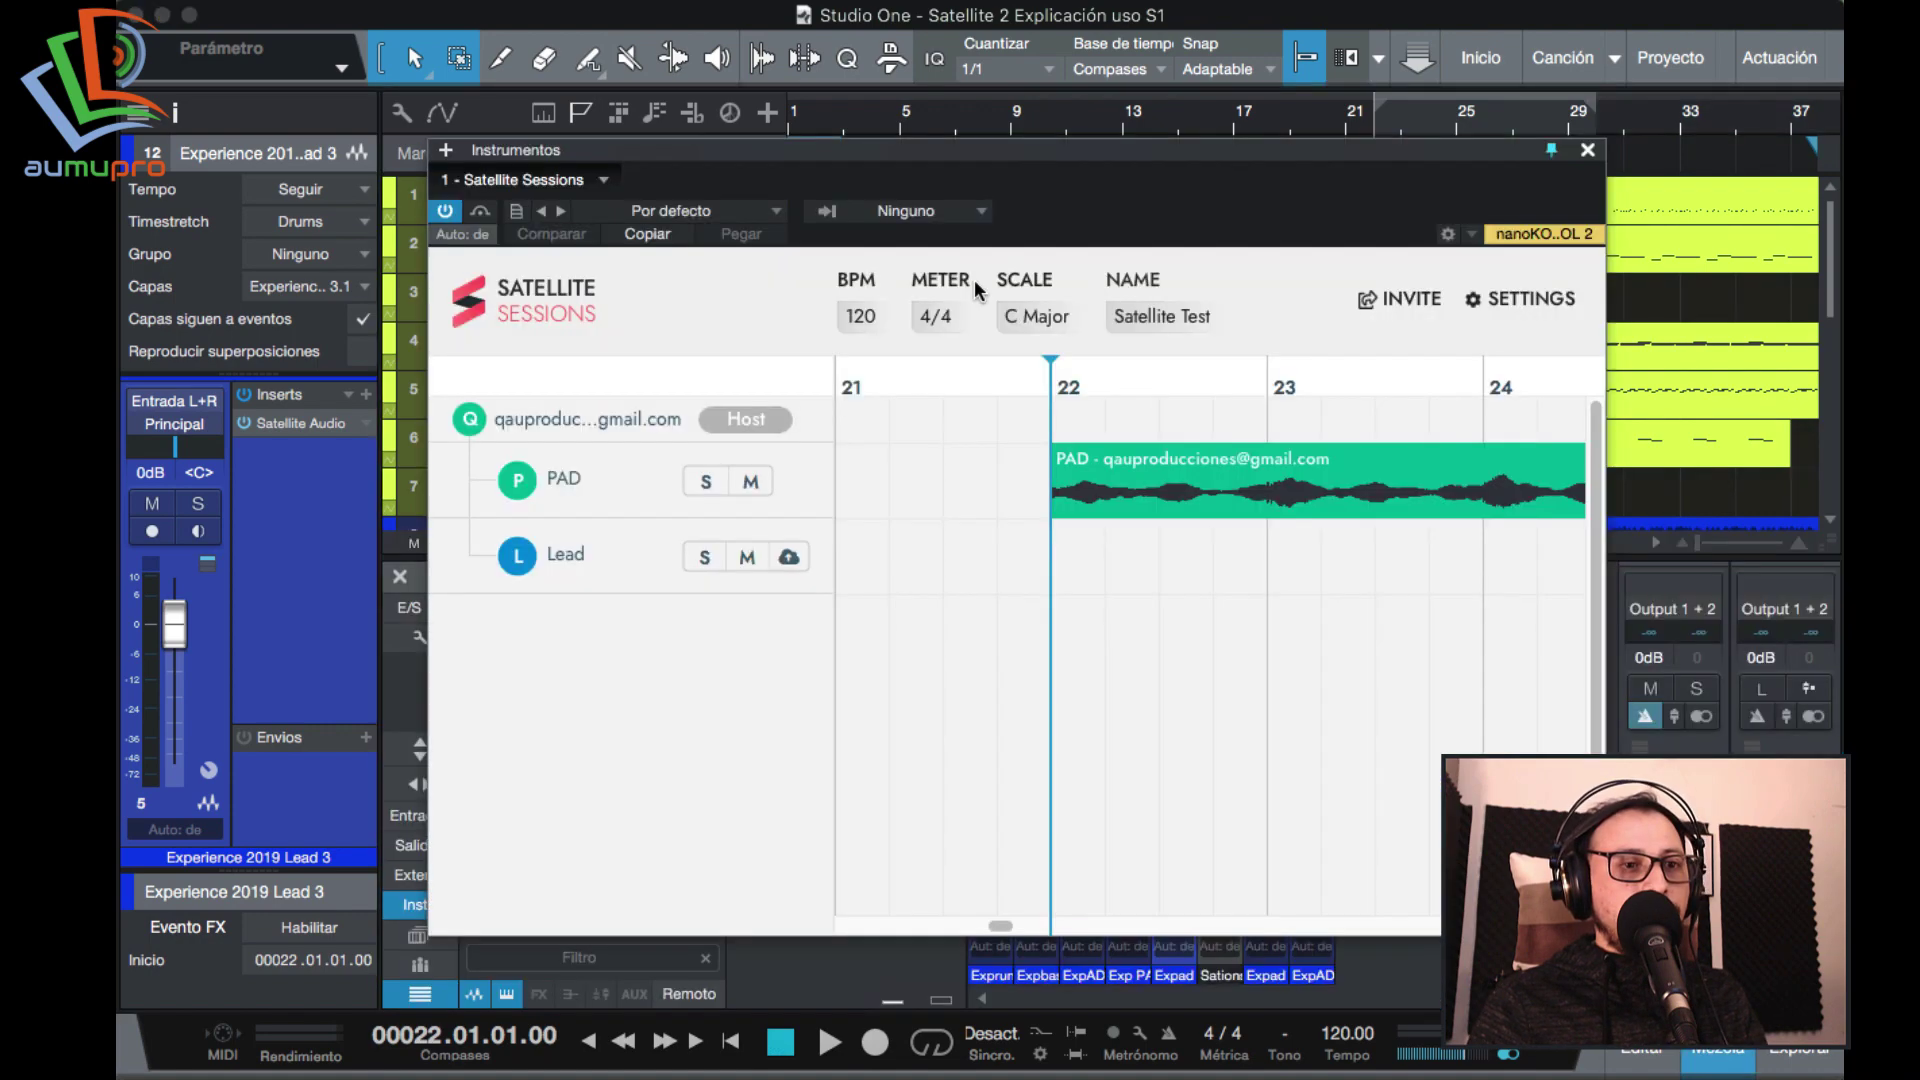
{"action": "left_click_drag", "start_coordinate": [1166, 157], "coordinate": [940, 142]}
Arm the Lead stem, then play through and stop to capture the Lead audio.
{"action": "left_click", "coordinate": [563, 542]}
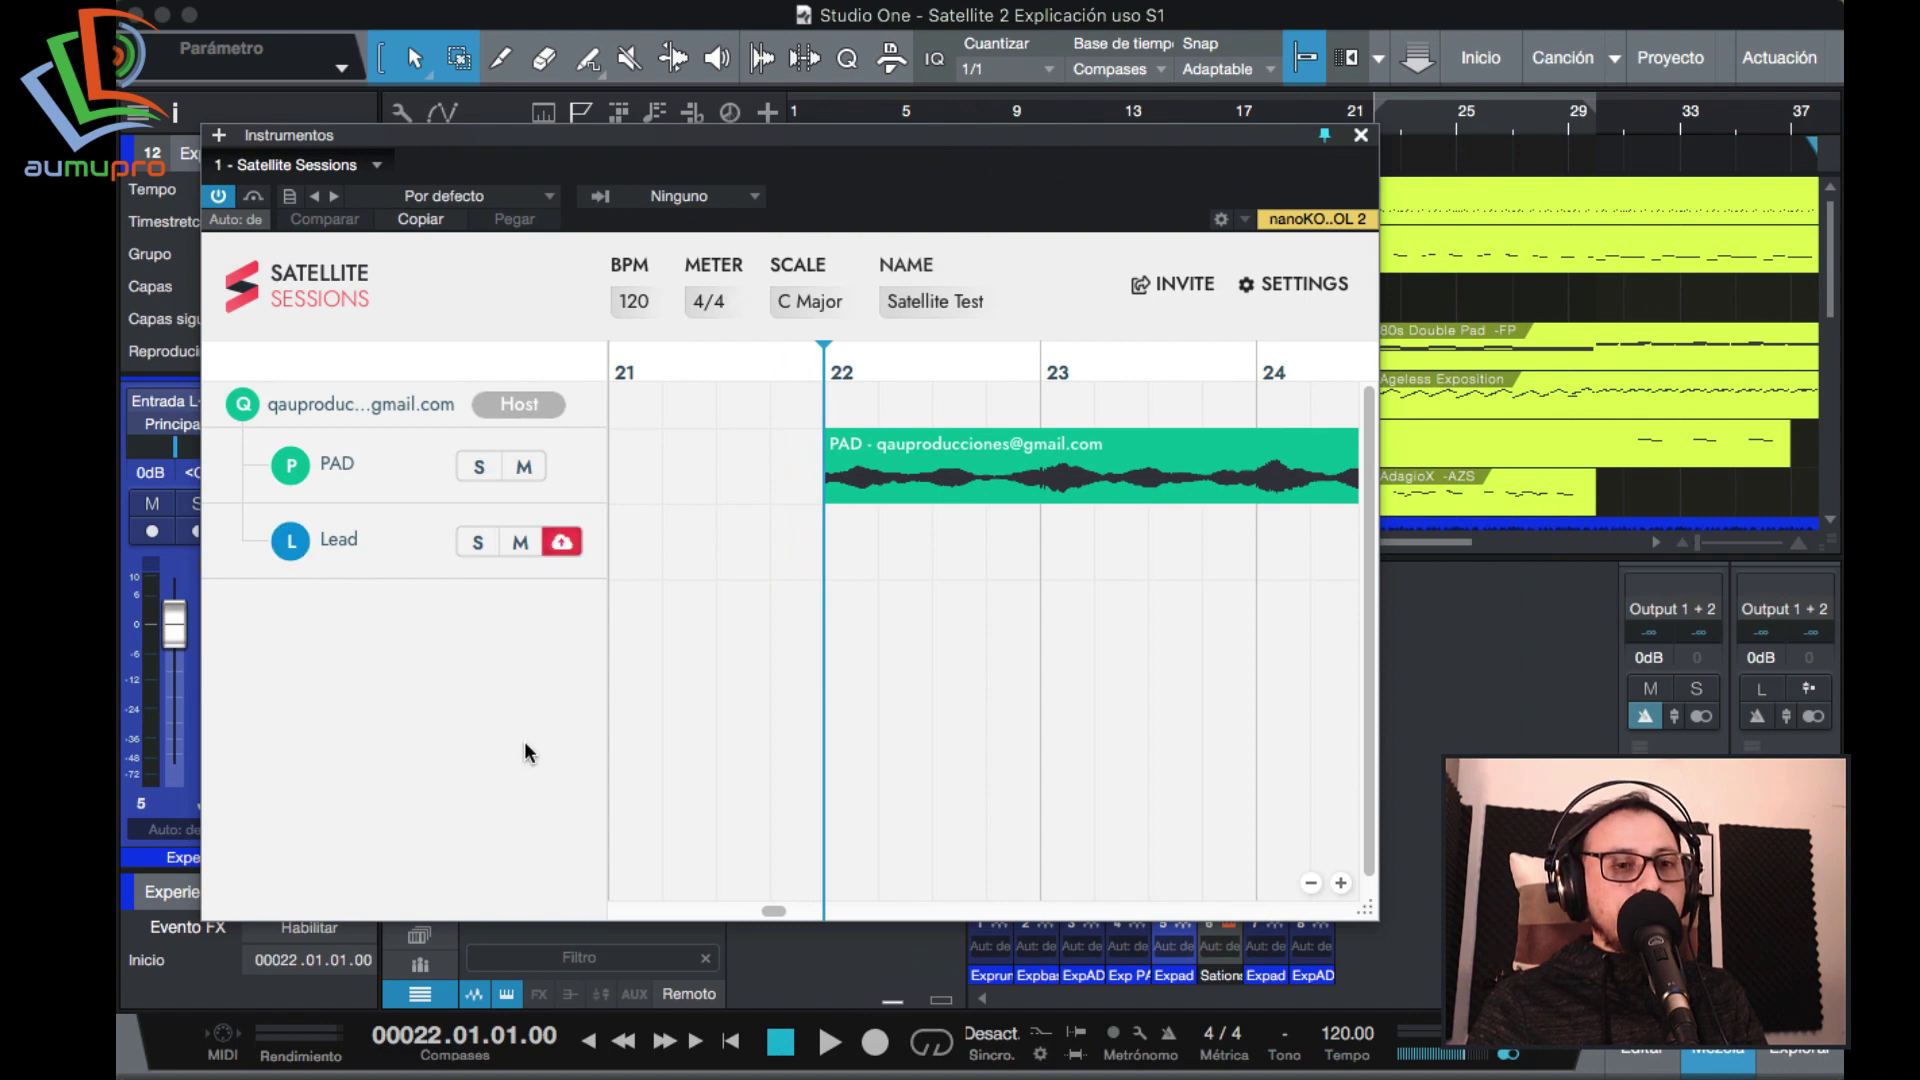
{"action": "left_click_drag", "start_coordinate": [1100, 128], "coordinate": [1025, 93]}
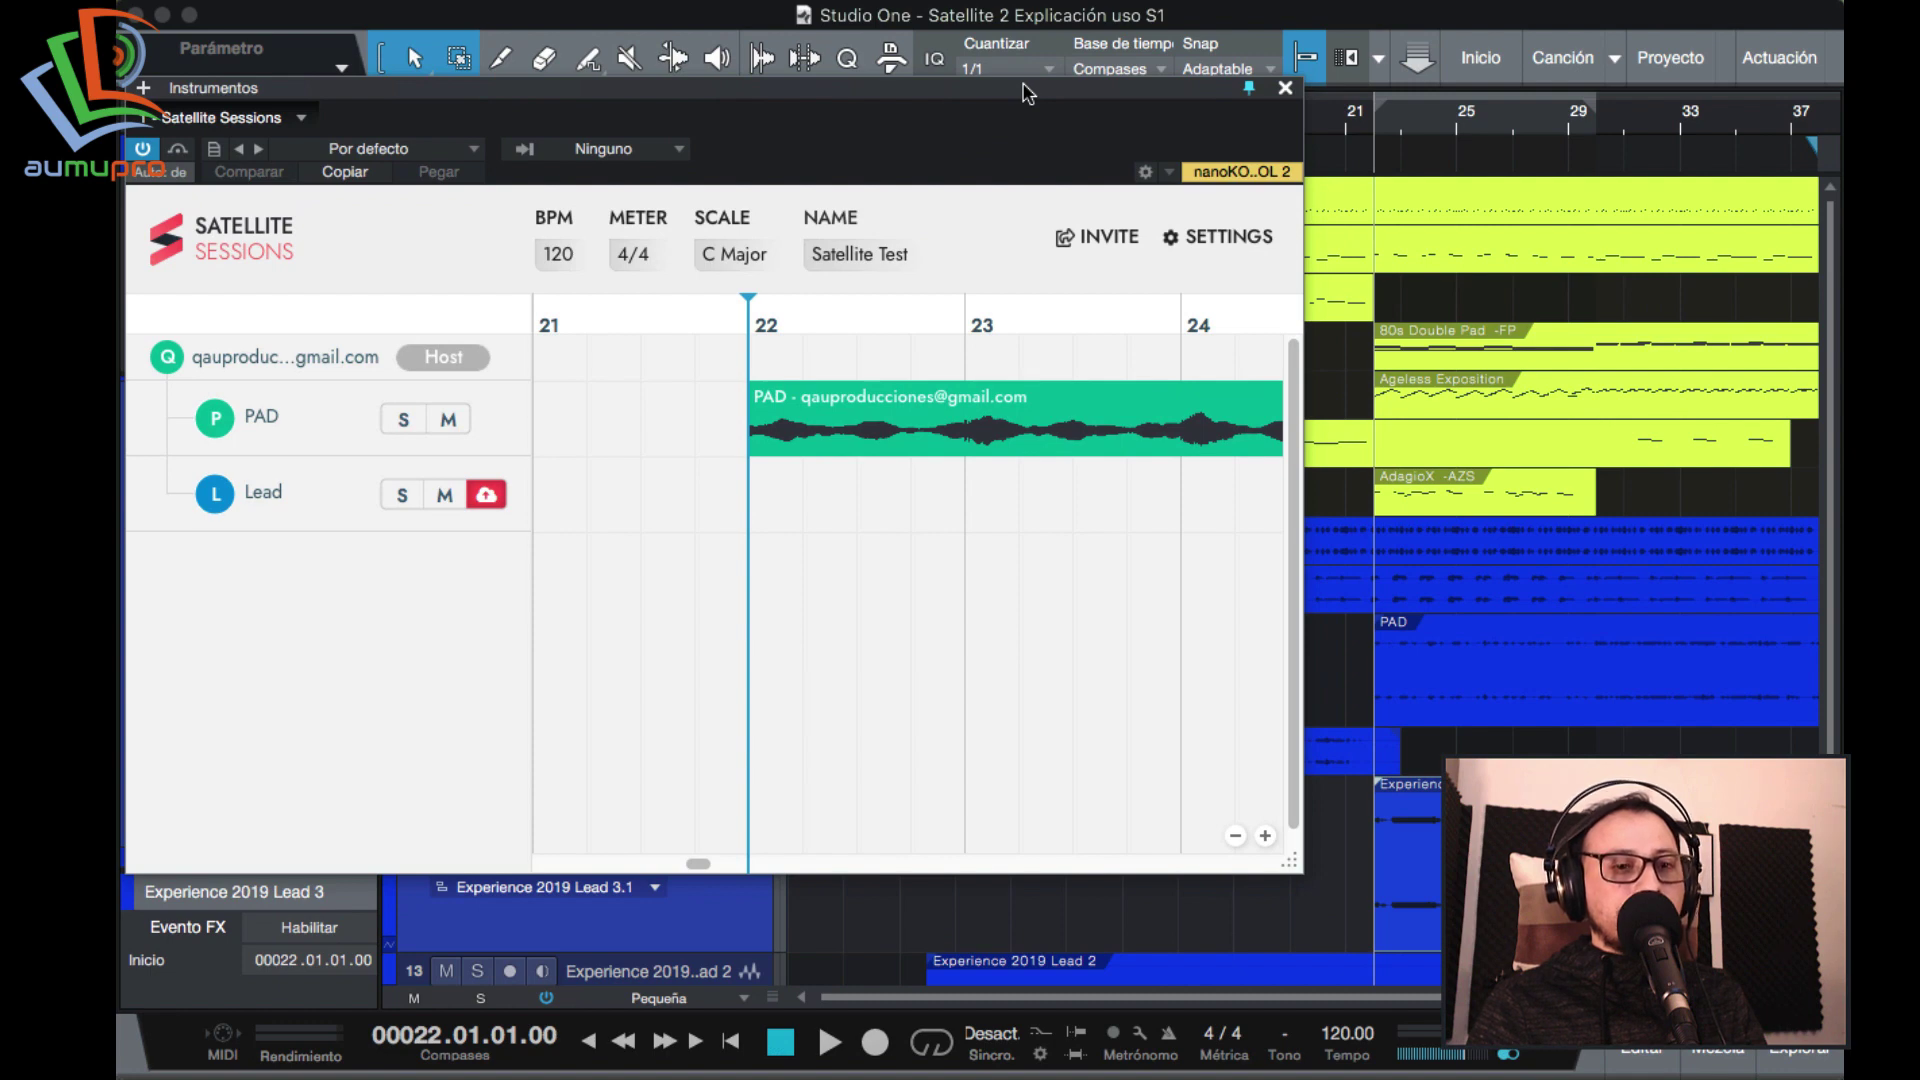
{"action": "key", "text": "space"}
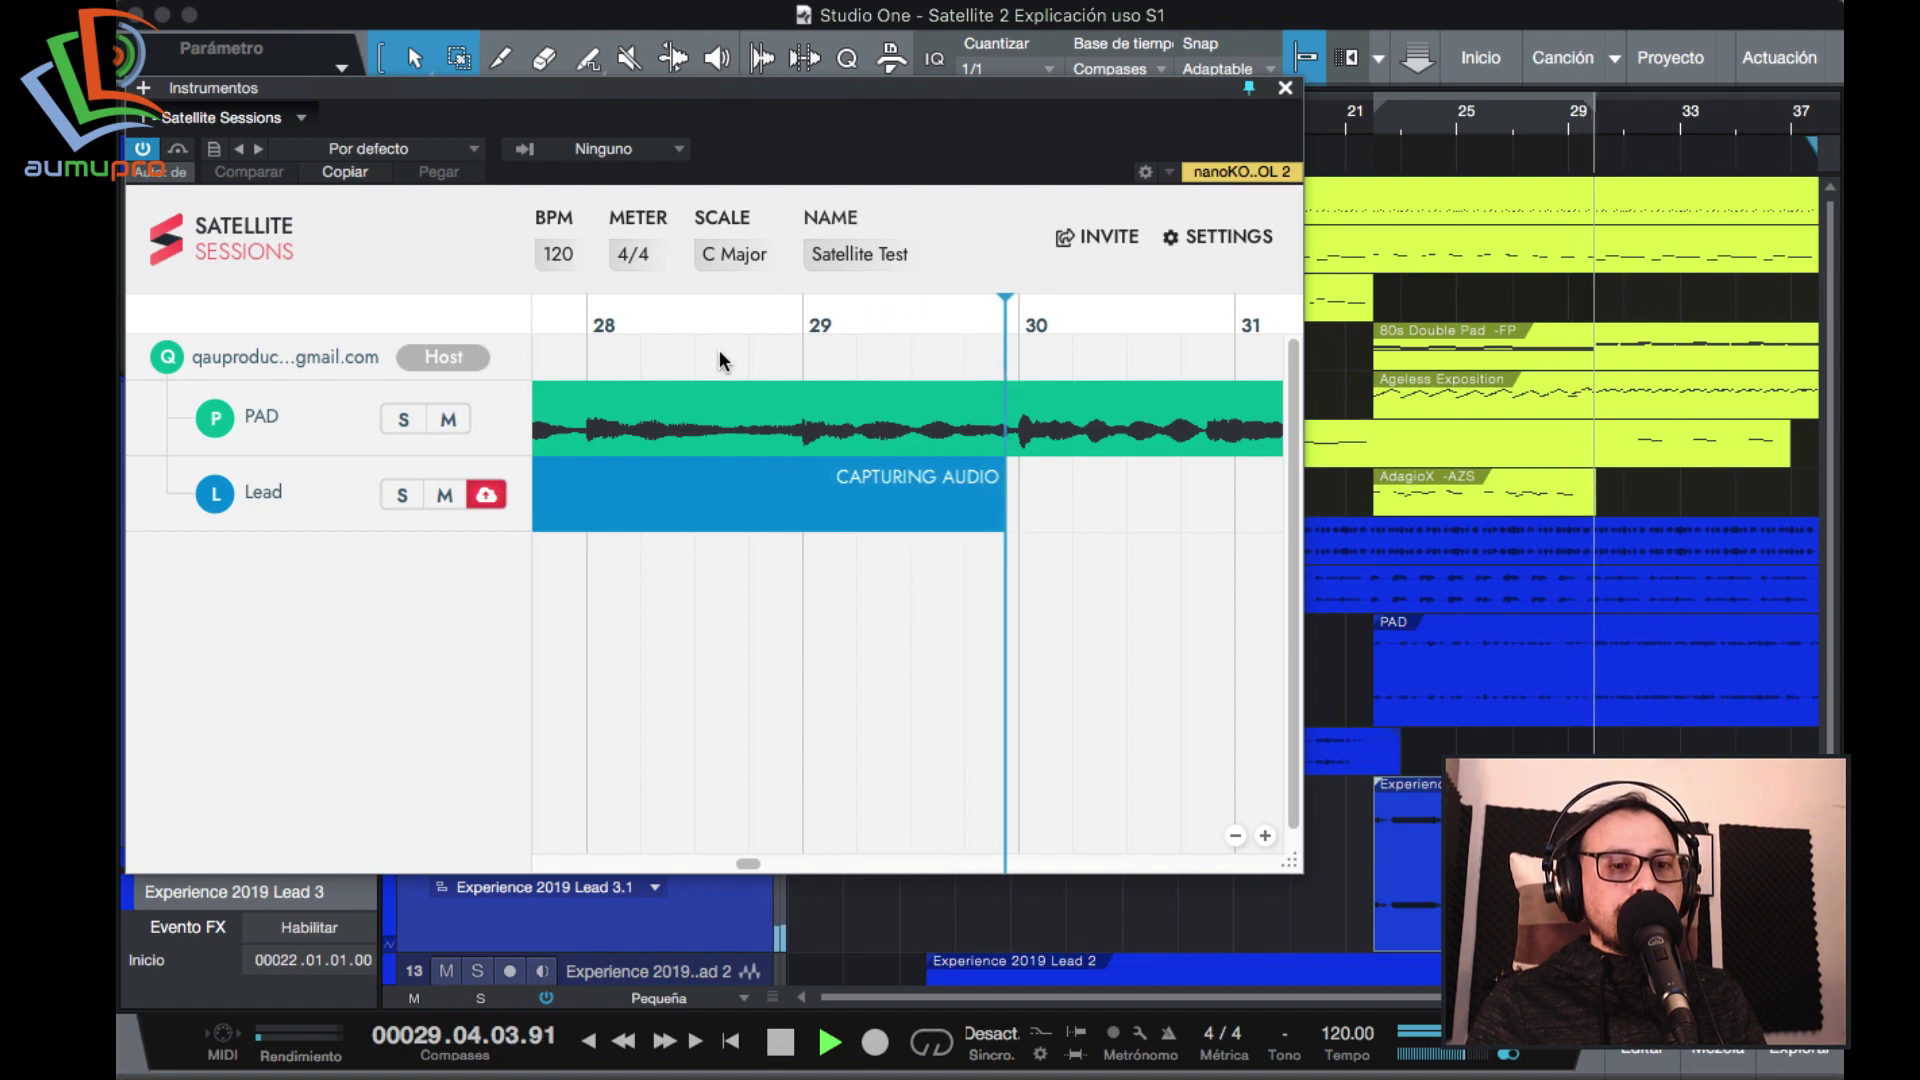
{"action": "key", "text": "space"}
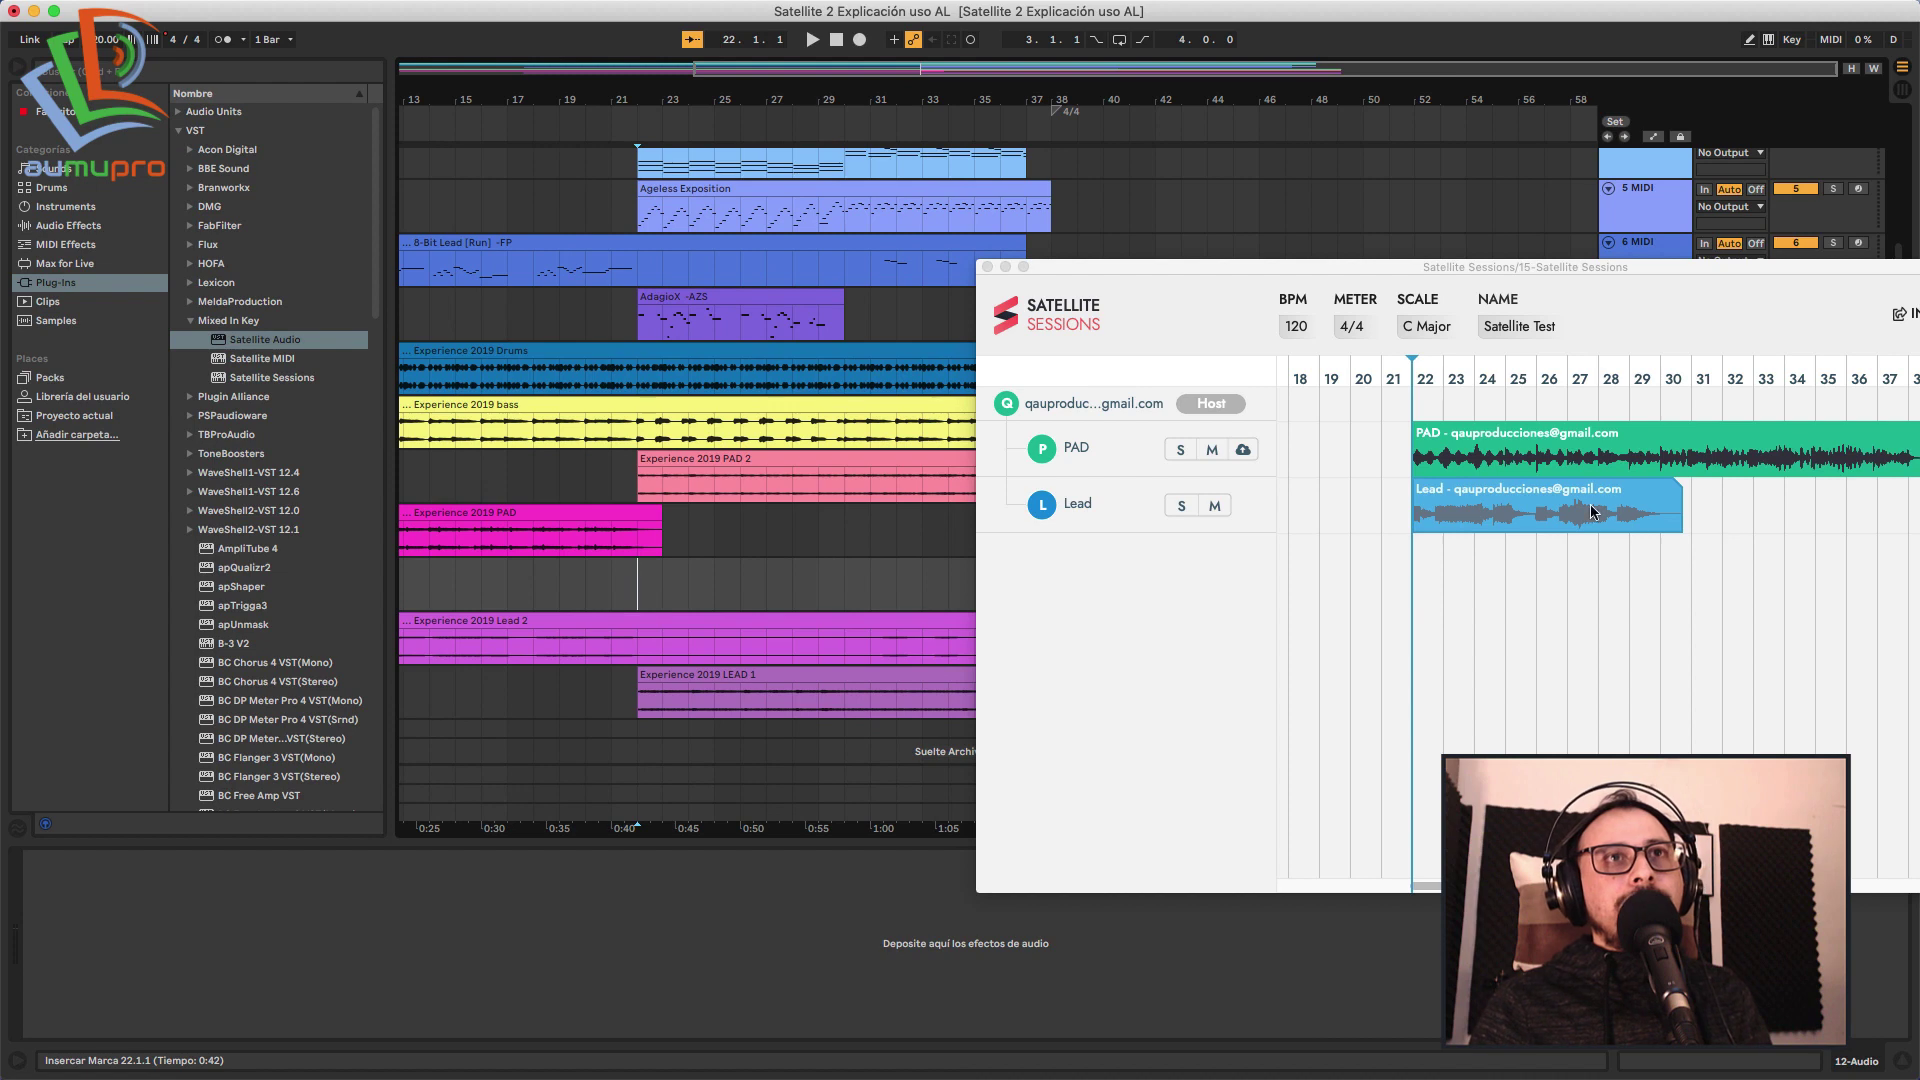
Drag the shared Lead region from Satellite Sessions onto track 12 at bar 22.
{"action": "left_click", "coordinate": [1675, 492]}
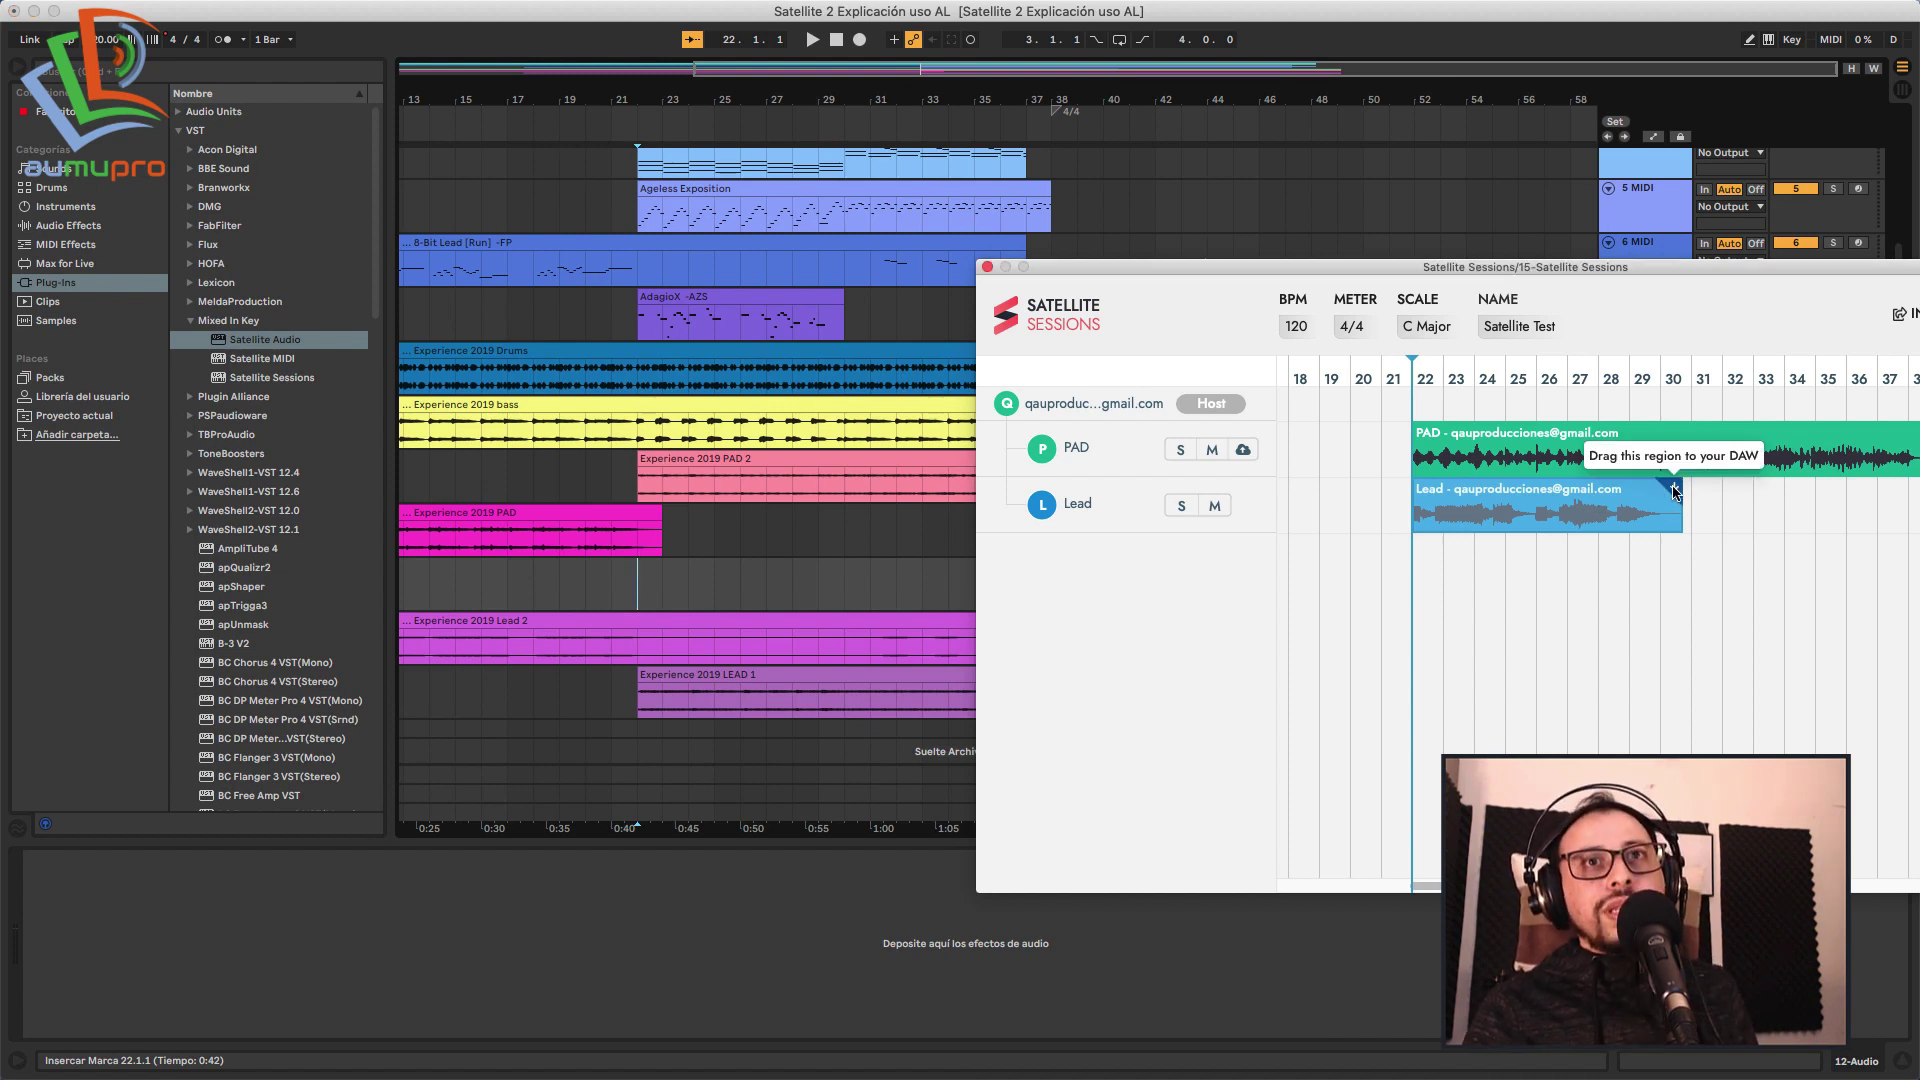
{"action": "mouse_move", "coordinate": [1676, 492]}
{"action": "left_mouse_down"}
{"action": "mouse_move", "coordinate": [1076, 523]}
{"action": "mouse_move", "coordinate": [632, 596]}
{"action": "left_mouse_up"}
{"action": "left_click", "coordinate": [607, 601]}
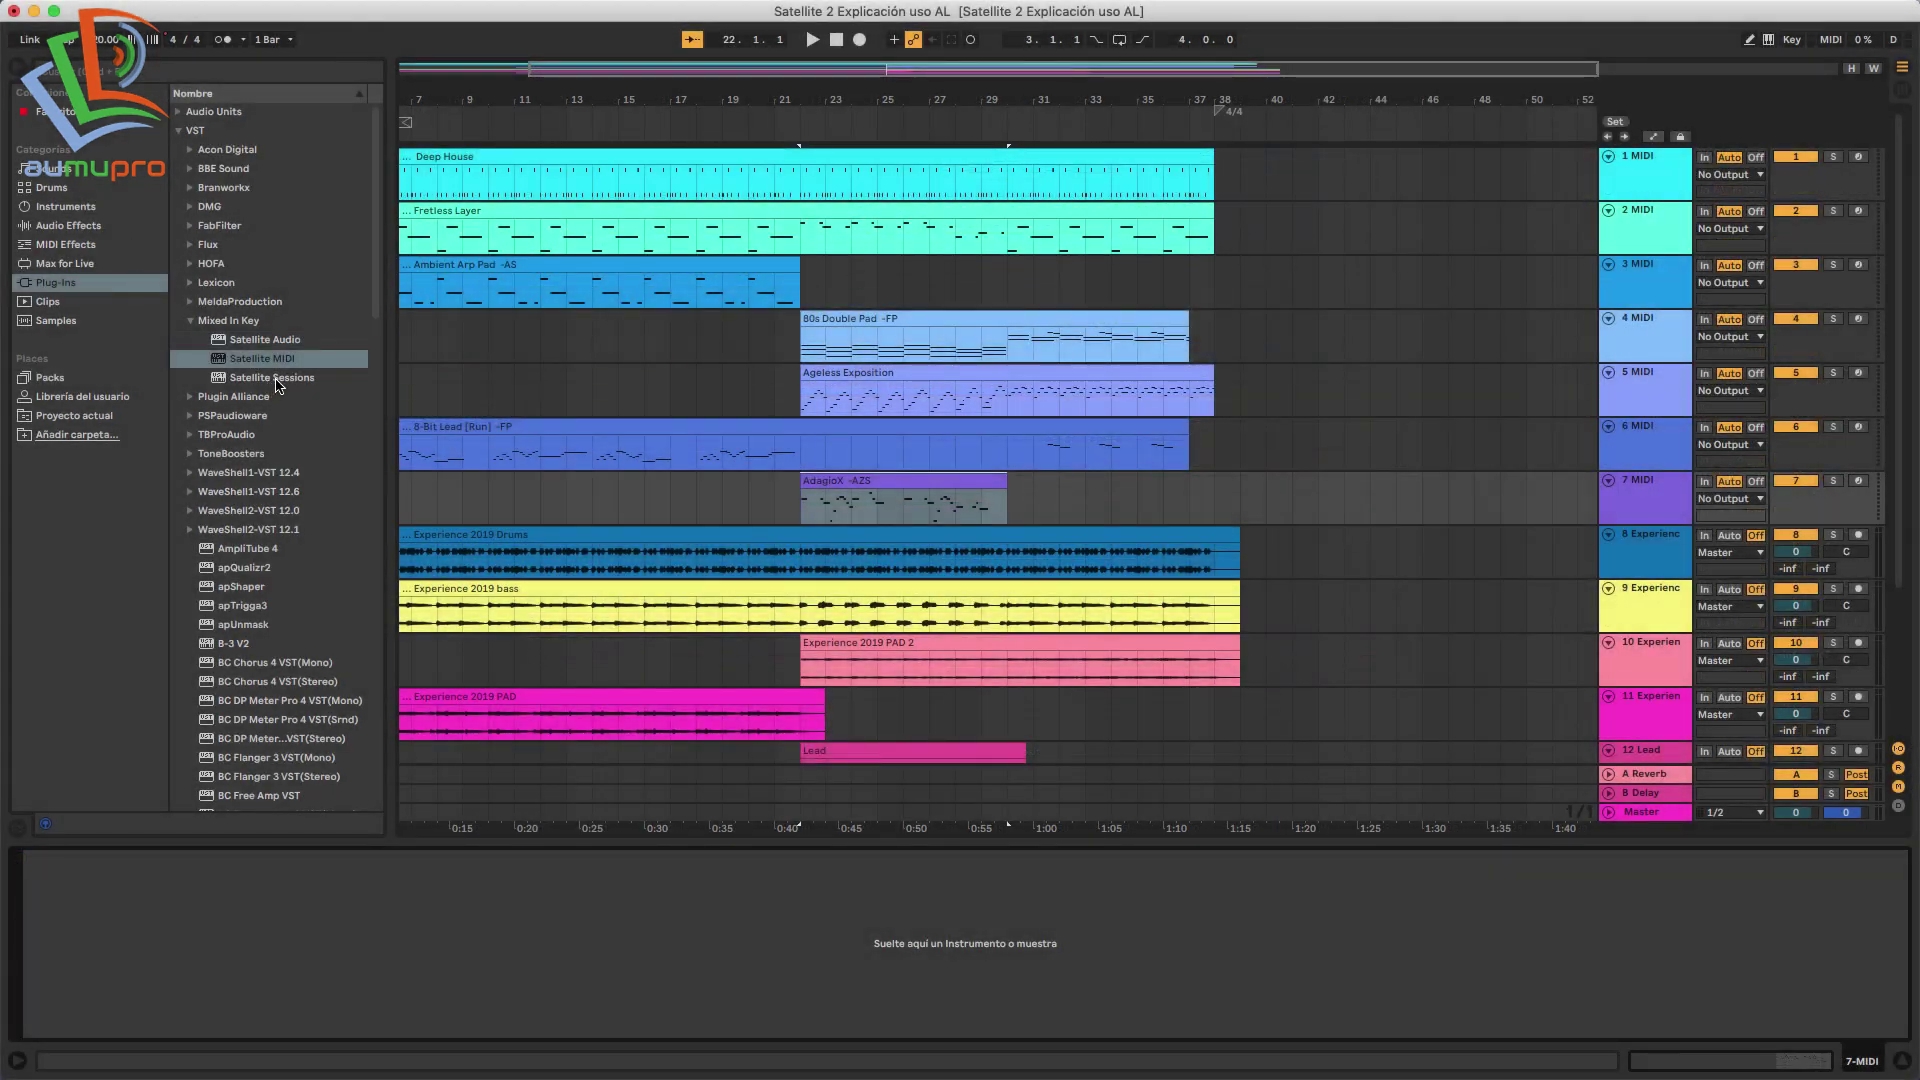
Load Satellite MIDI onto track 7 and start renaming its Stem 2 stem with 'MI'.
{"action": "left_click_drag", "start_coordinate": [203, 680], "coordinate": [142, 897]}
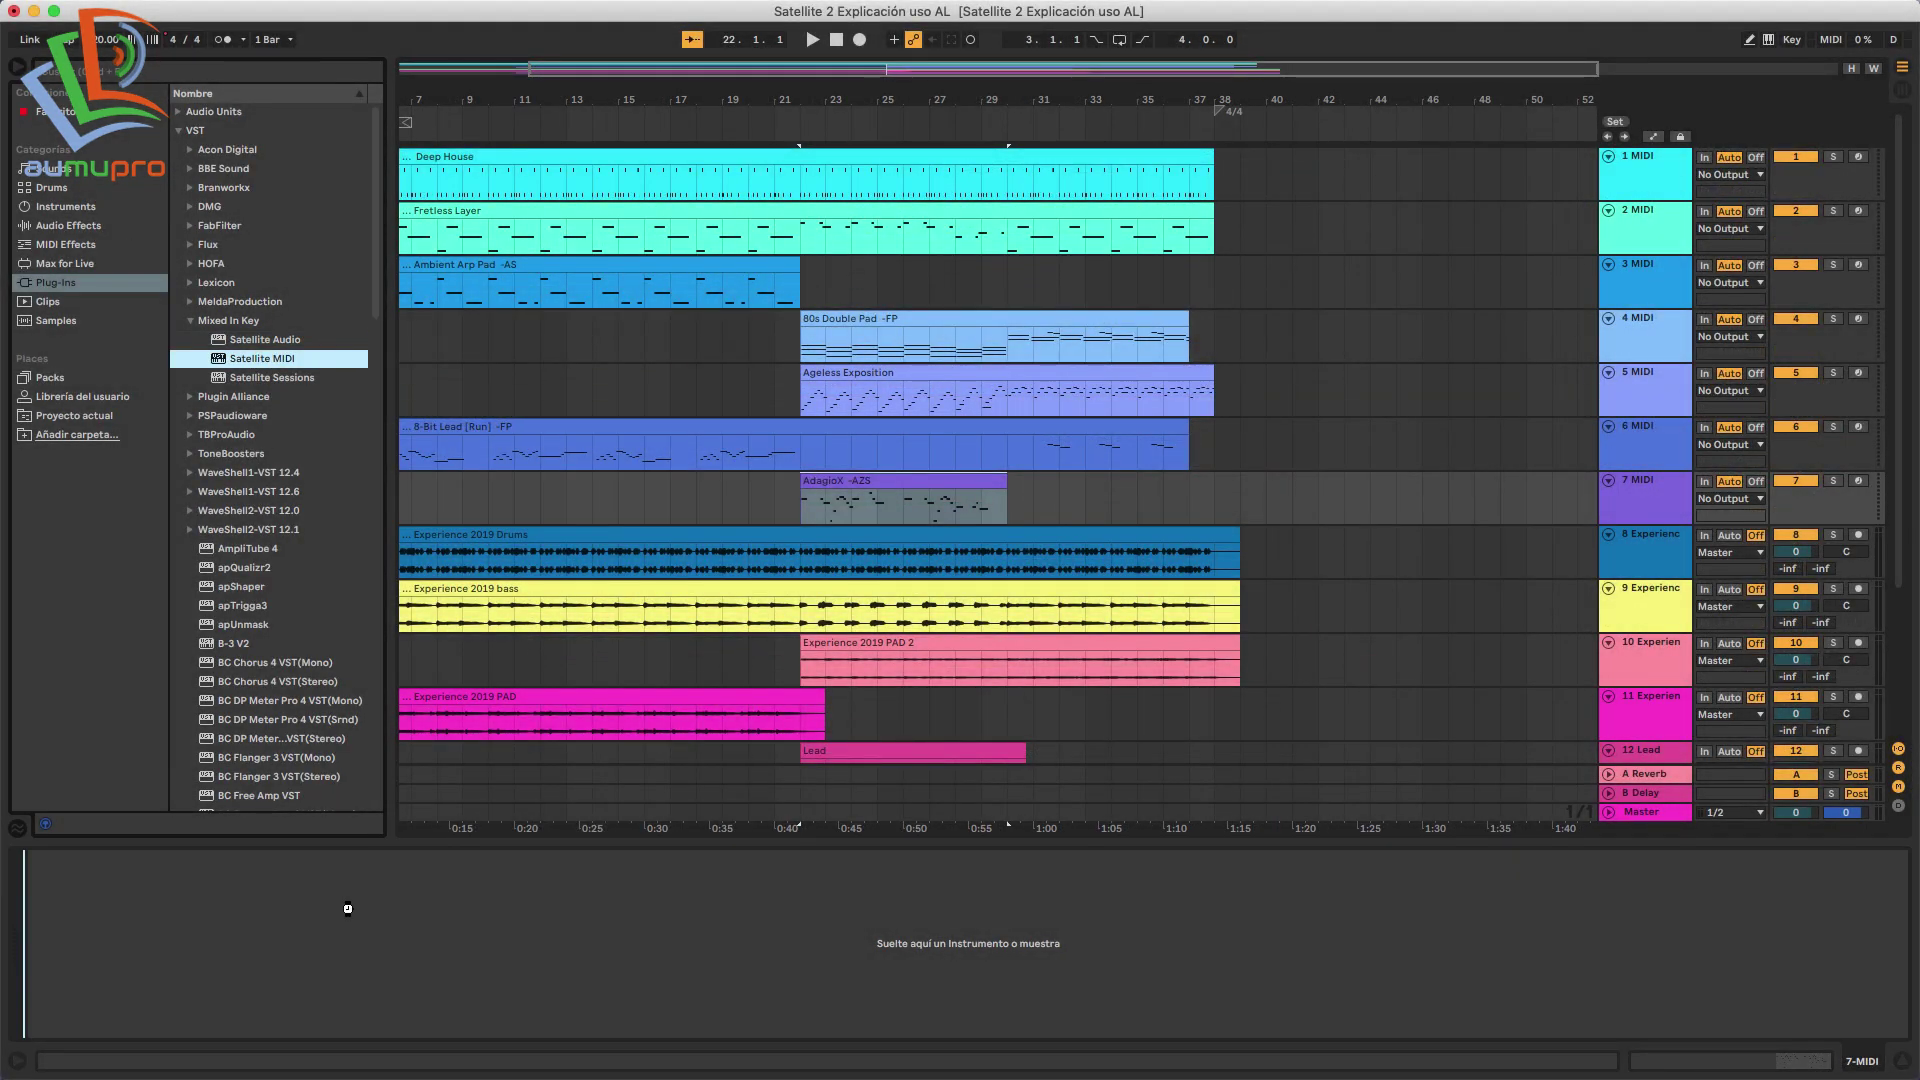
{"action": "left_click_drag", "start_coordinate": [347, 908], "coordinate": [350, 914]}
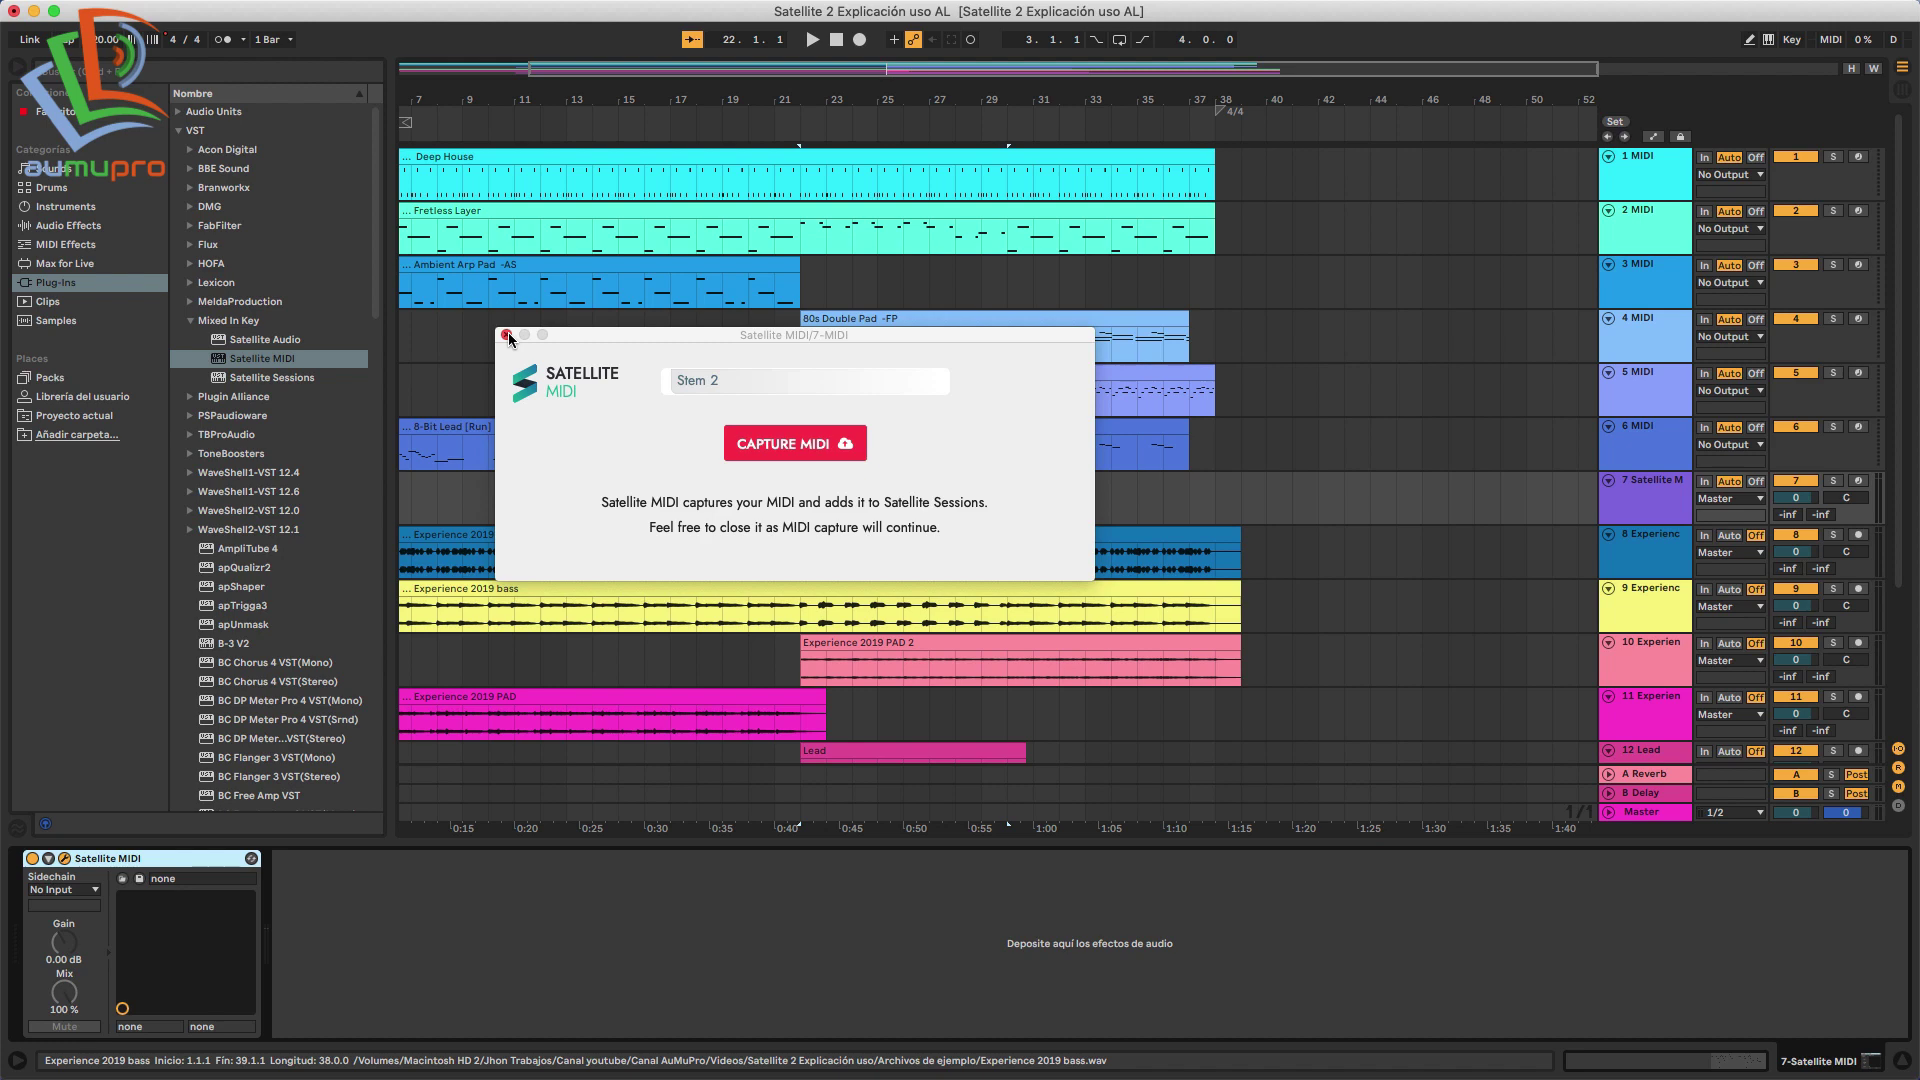
{"action": "left_click", "coordinate": [698, 379]}
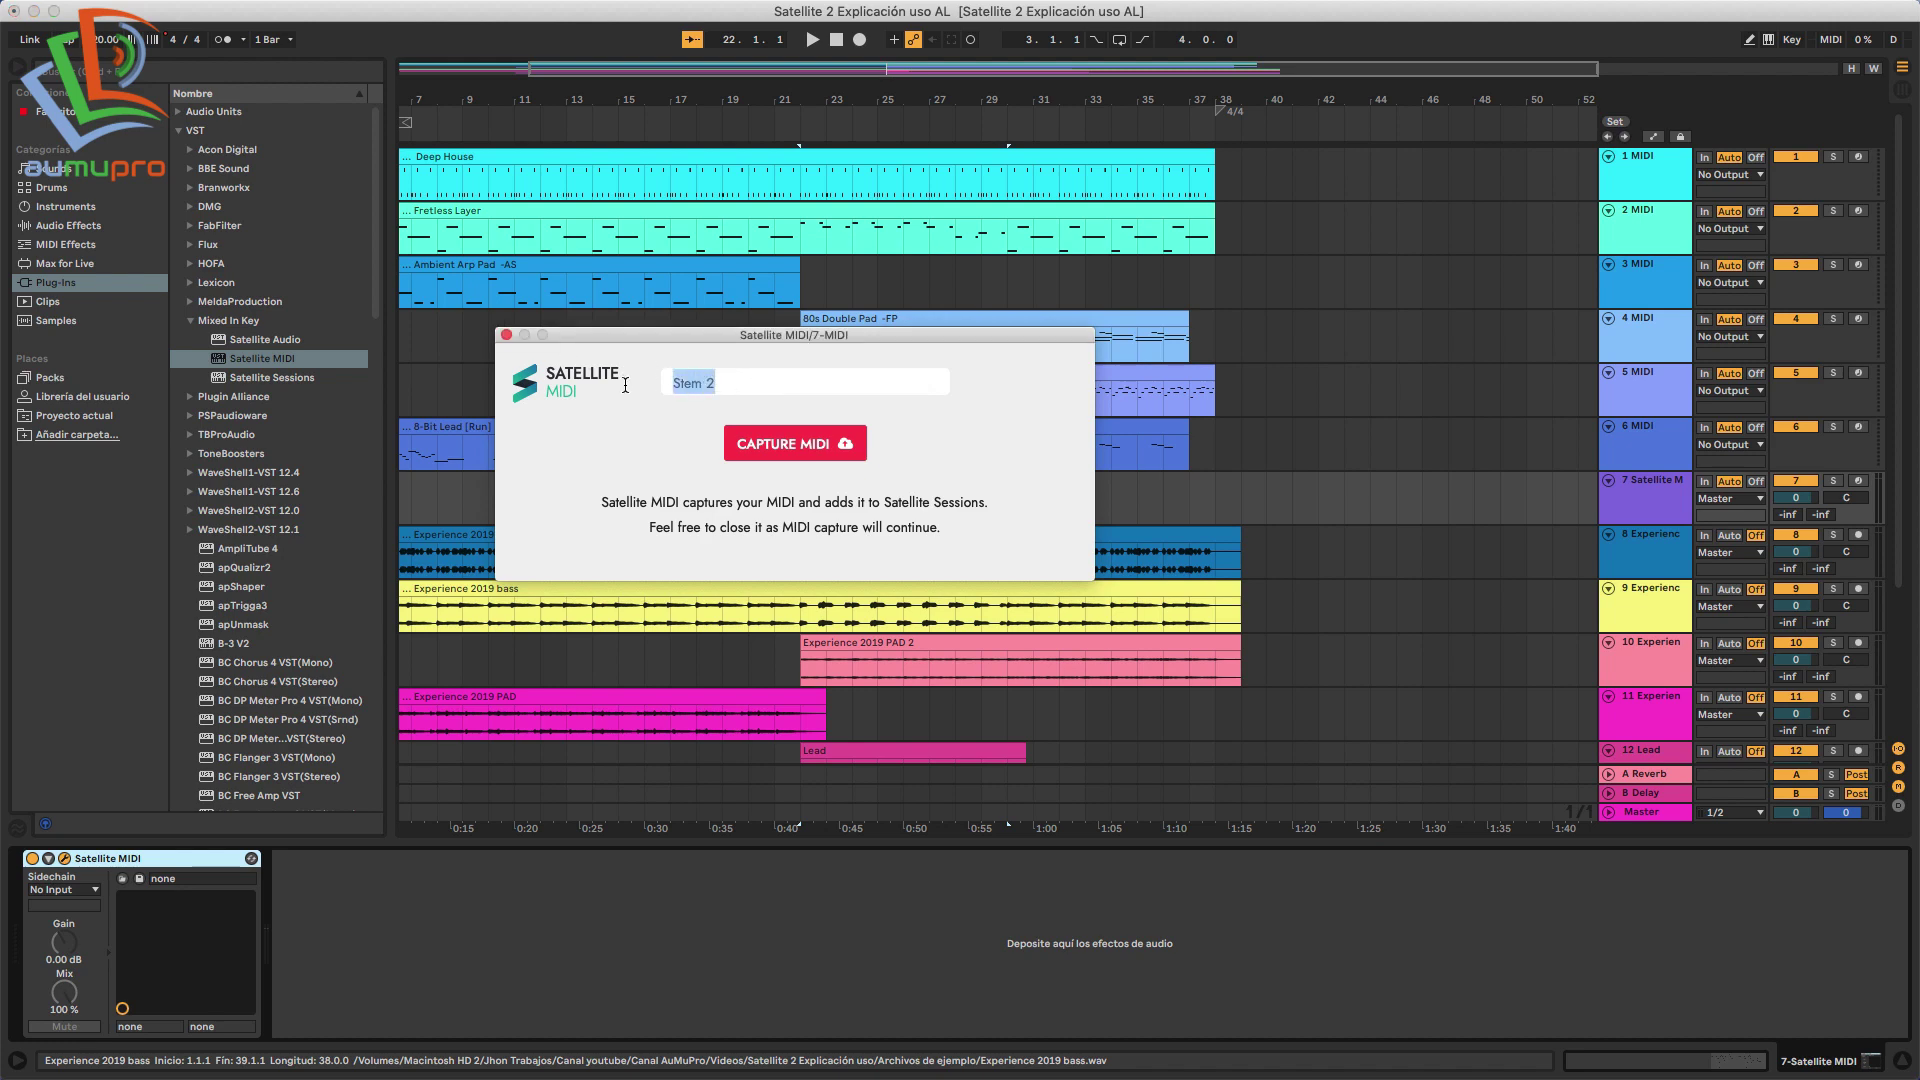
{"action": "type", "text": "MI"}
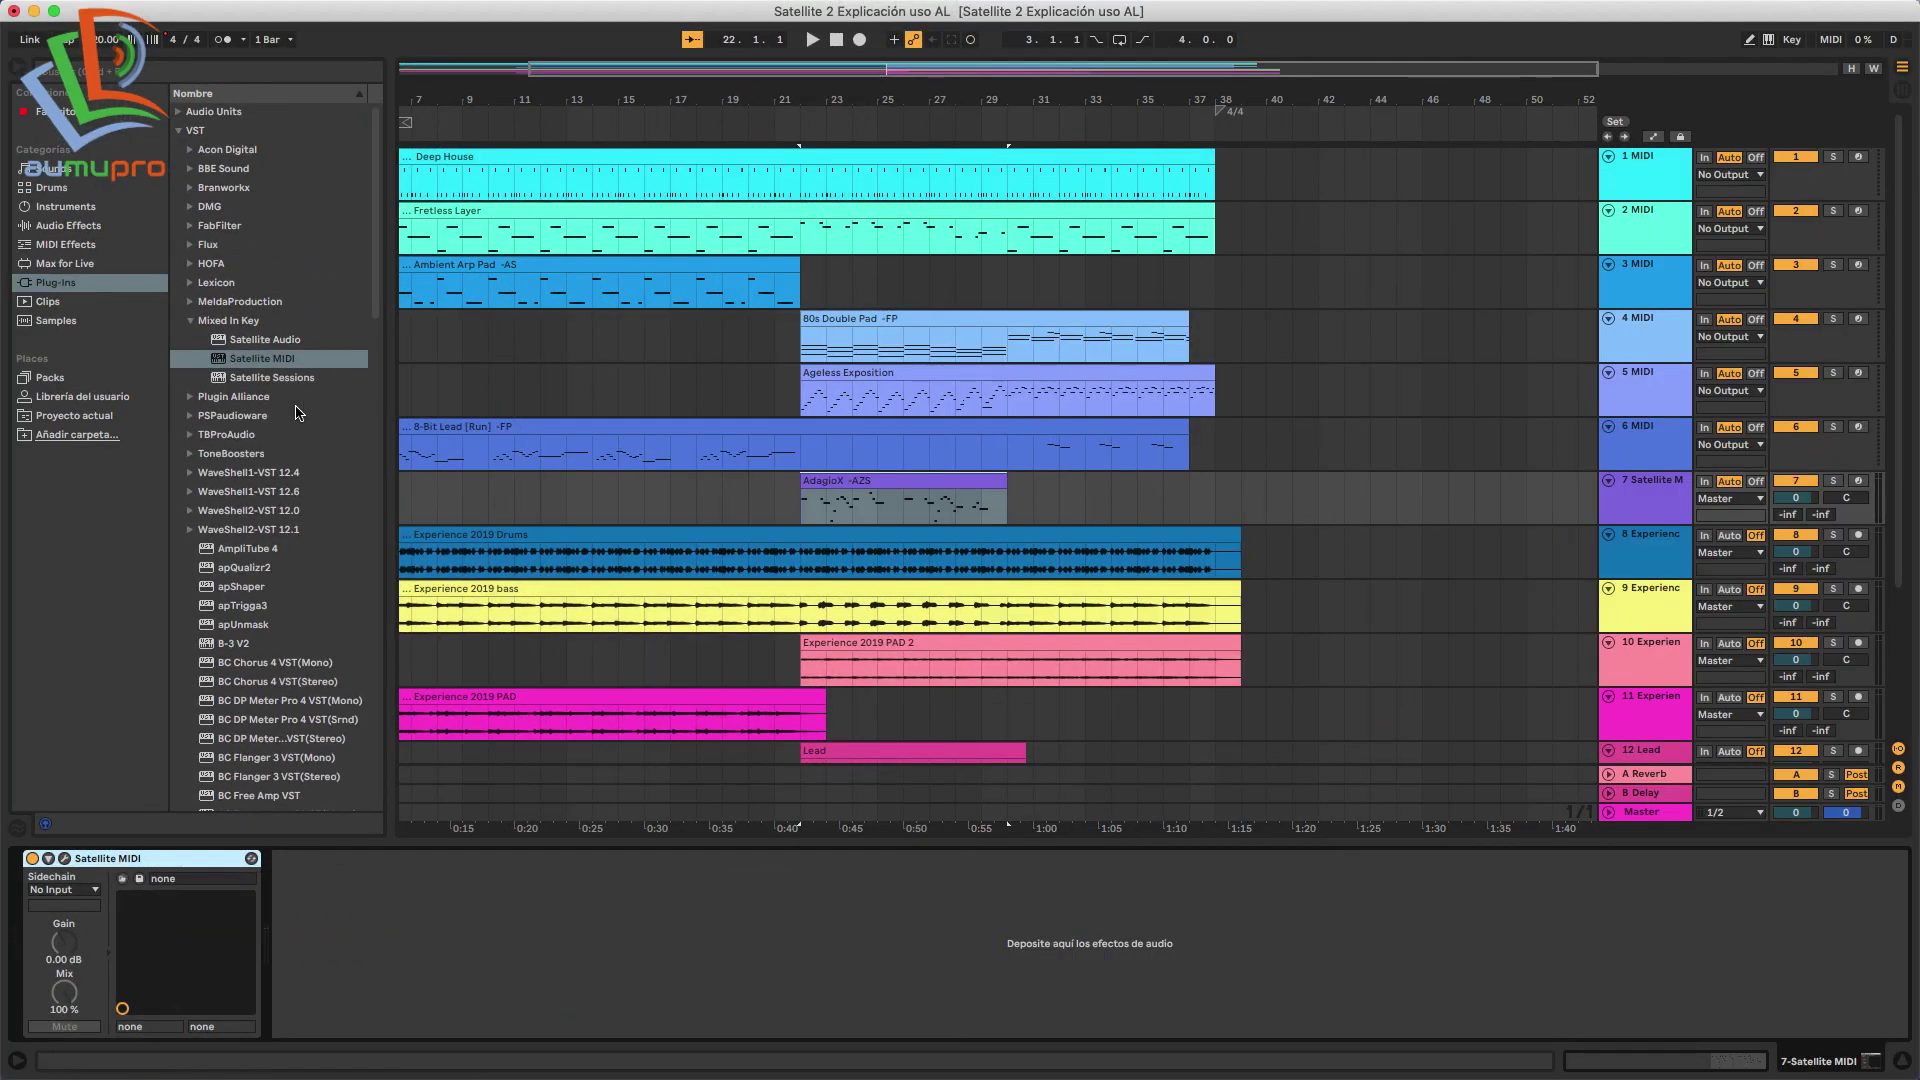
Select track 15 and bring up its Satellite Sessions plugin window, moved down and left.
{"action": "left_click", "coordinate": [865, 484]}
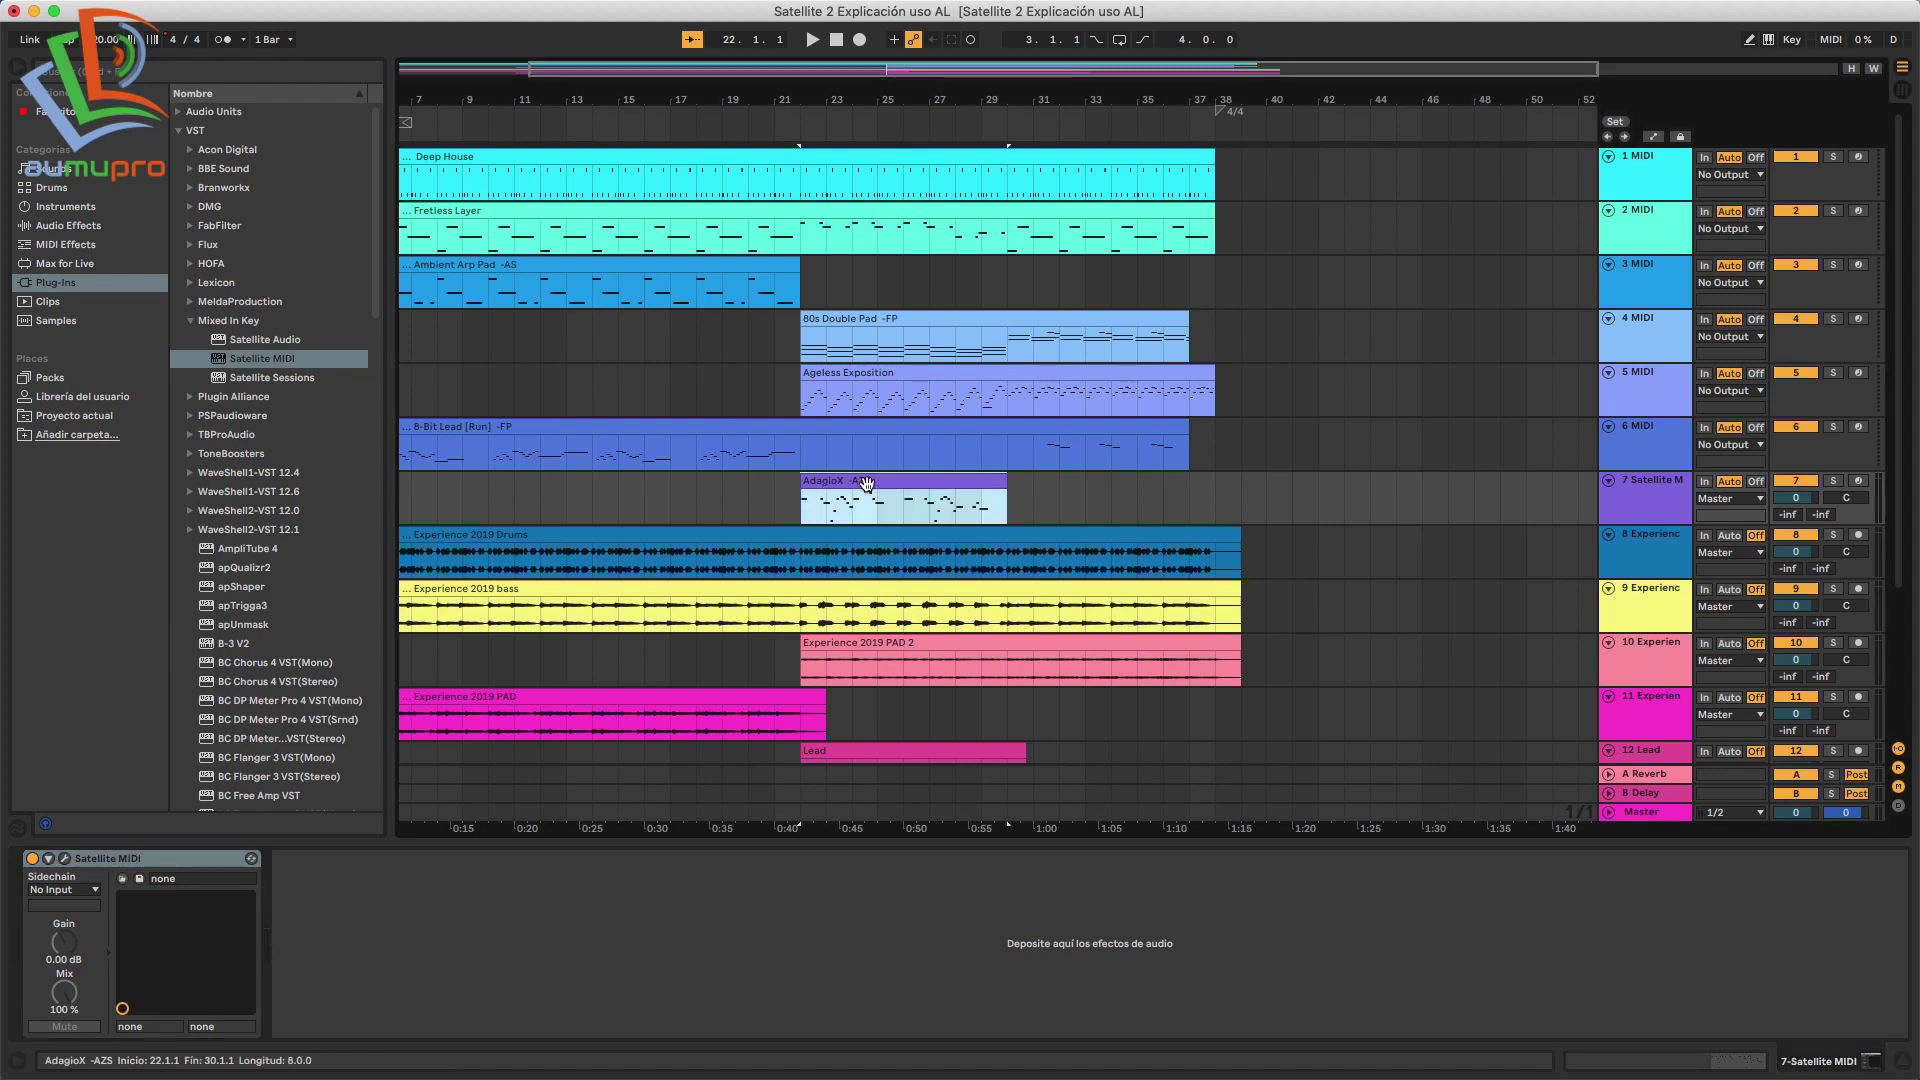
{"action": "left_click", "coordinate": [803, 500]}
{"action": "scroll", "coordinate": [1657, 780], "scroll_direction": "down", "scroll_amount": 3}
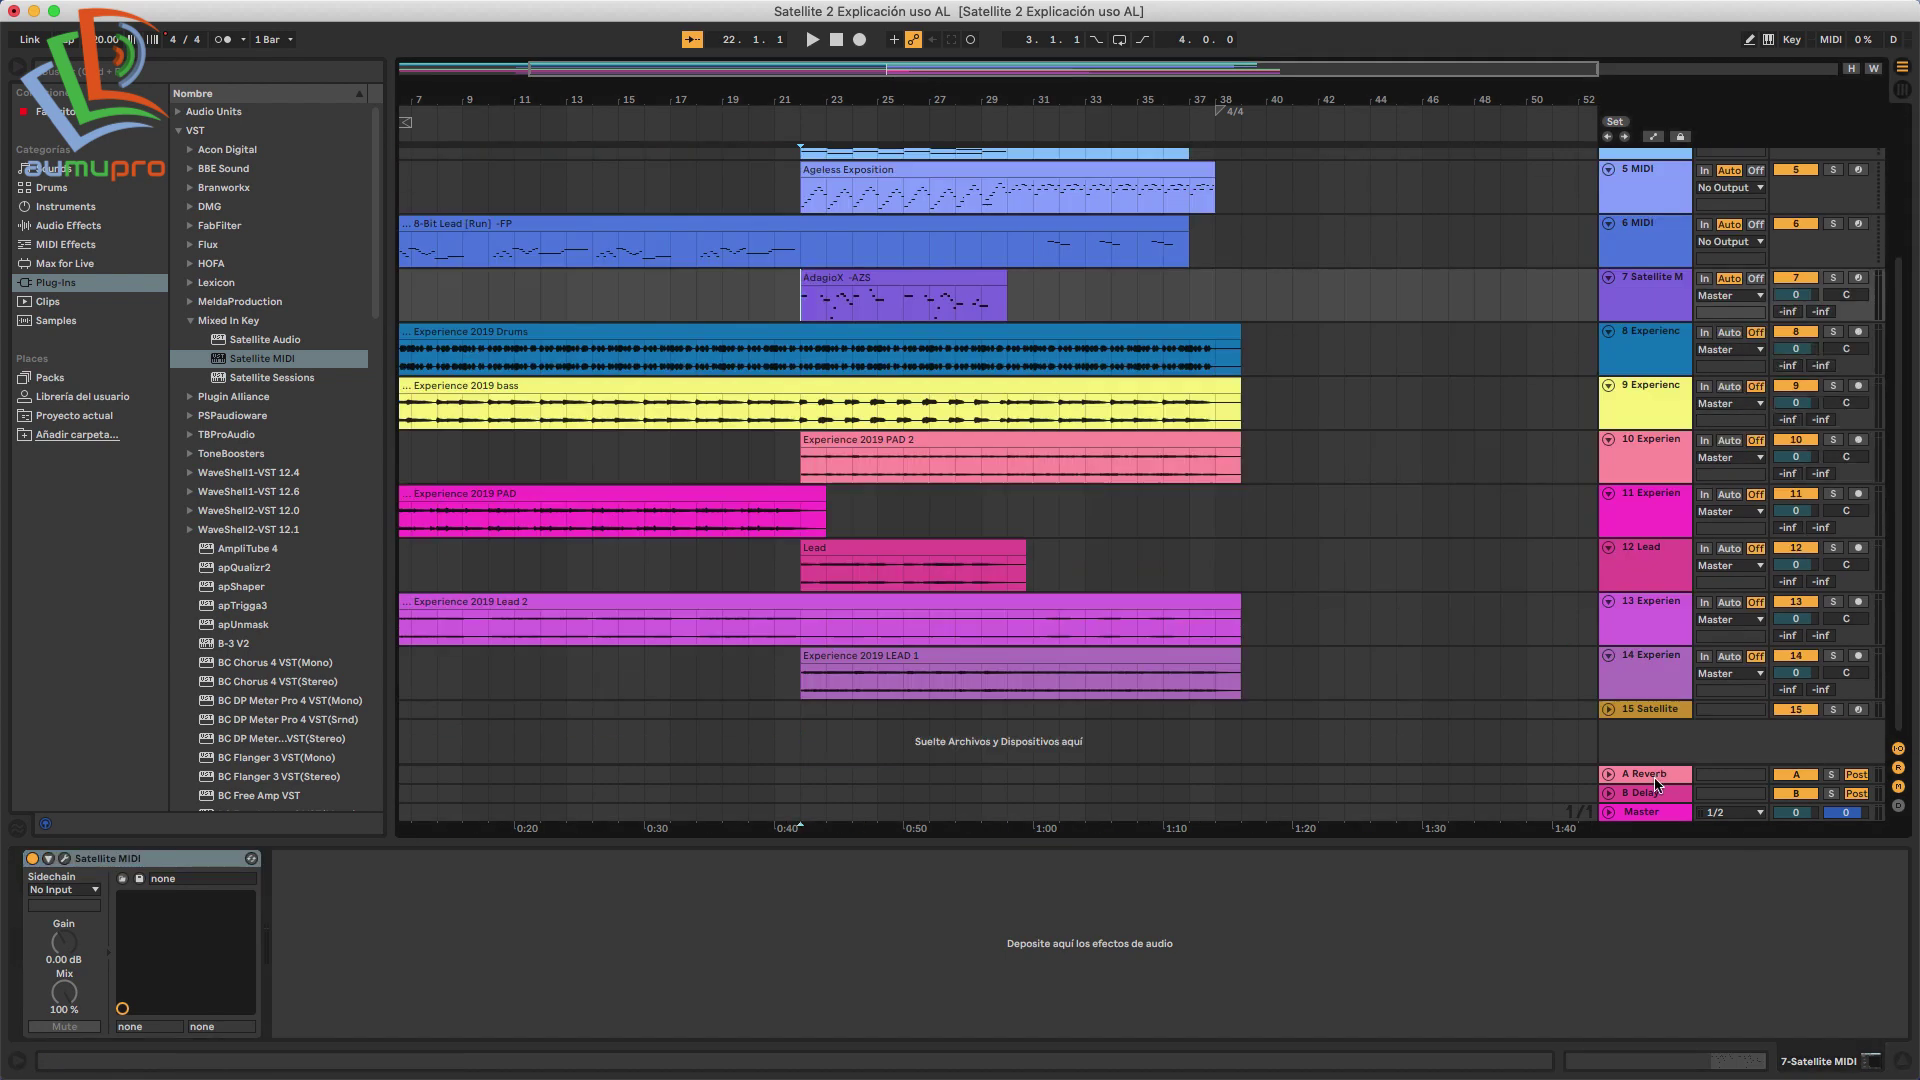
{"action": "left_click", "coordinate": [1653, 717]}
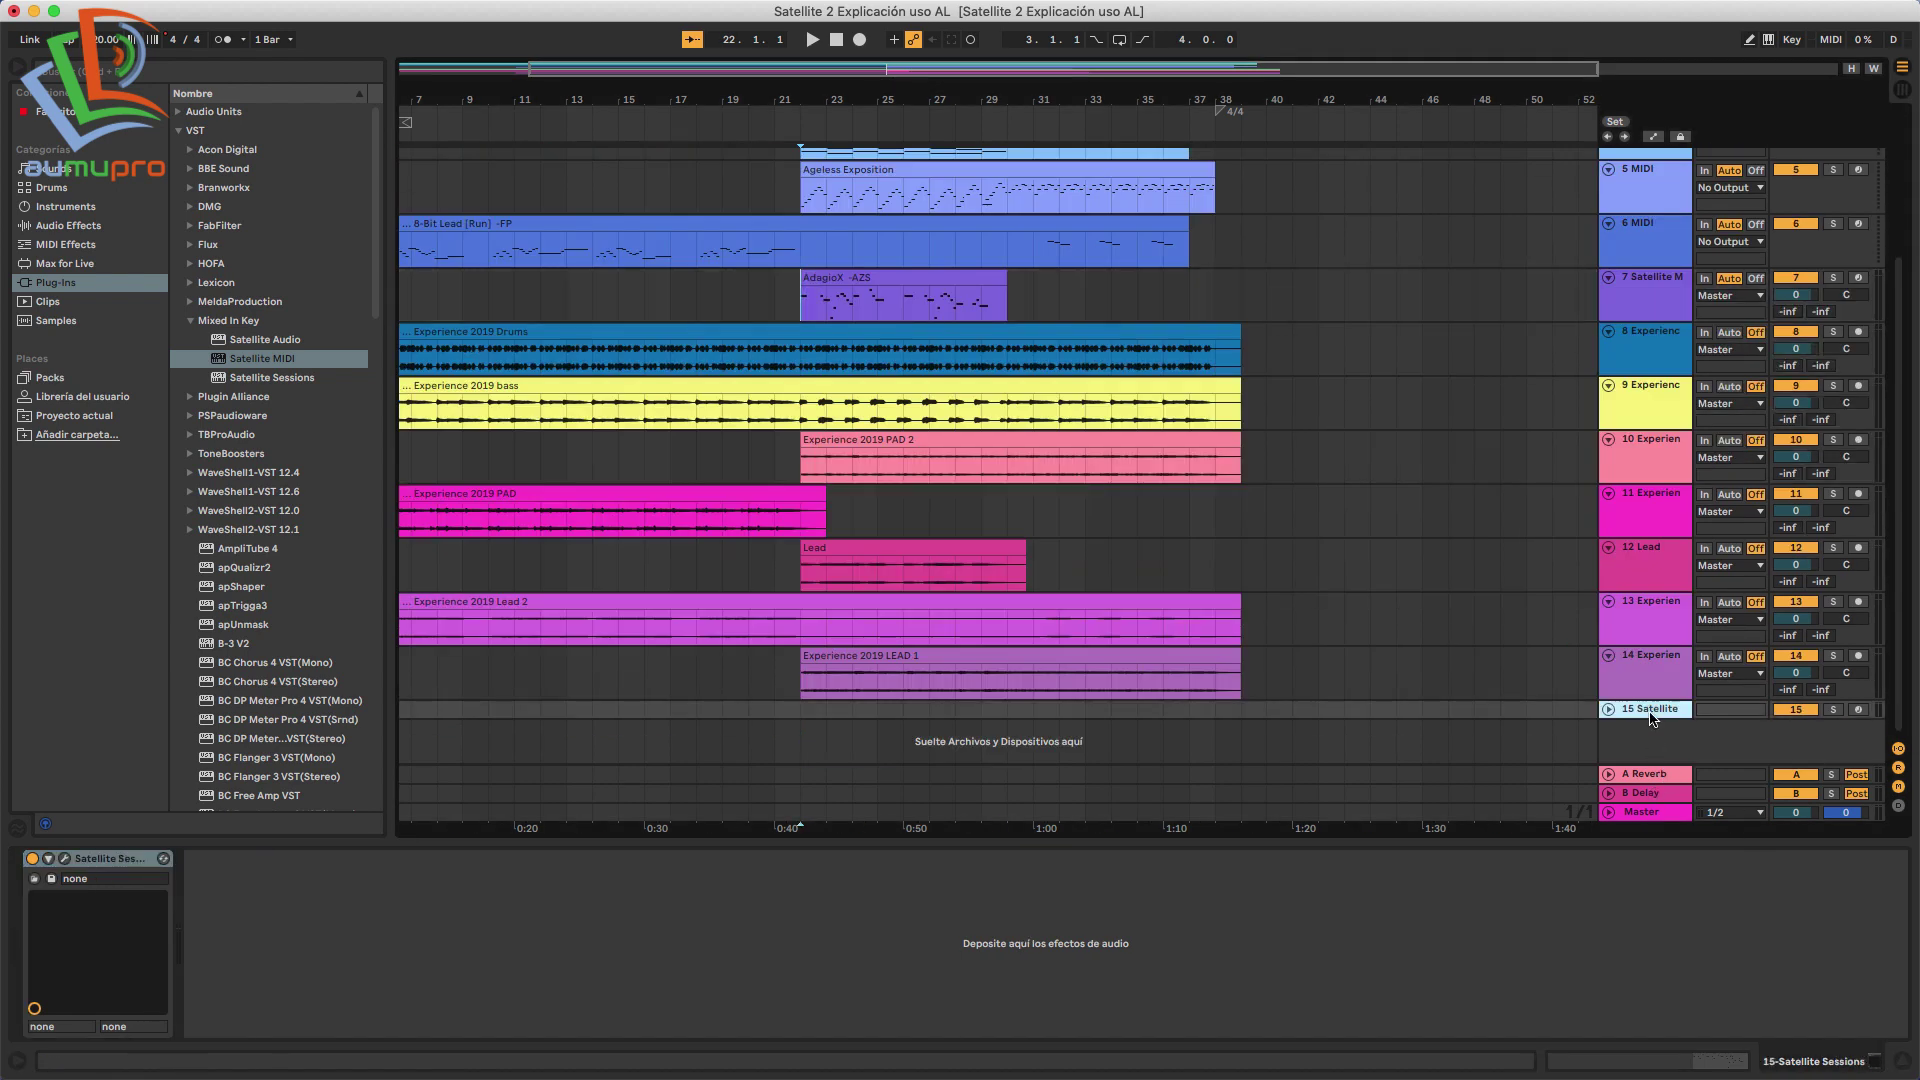
{"action": "left_click", "coordinate": [64, 858]}
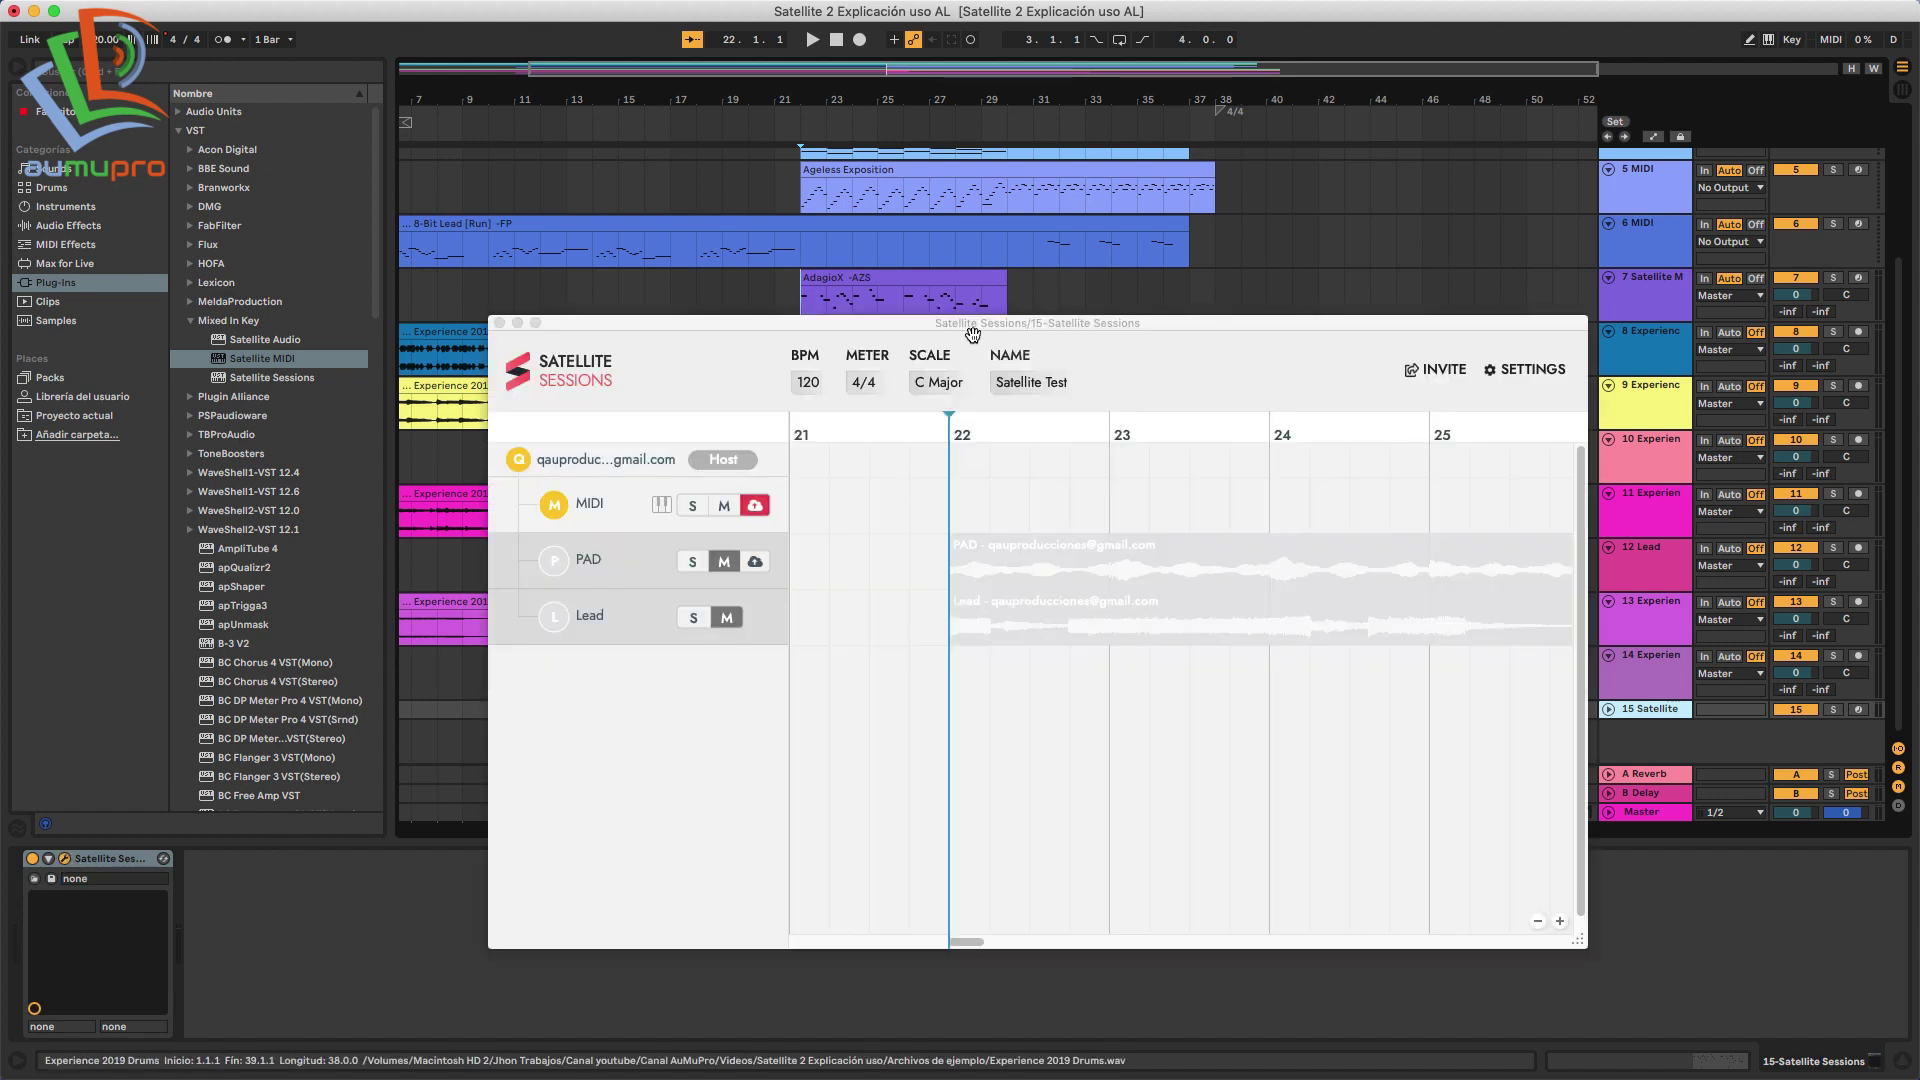
{"action": "left_click_drag", "start_coordinate": [974, 318], "coordinate": [725, 386]}
Record track 7's MIDI into the Satellite MIDI stem during playback, then zoom out the timeline.
{"action": "left_click", "coordinate": [504, 566]}
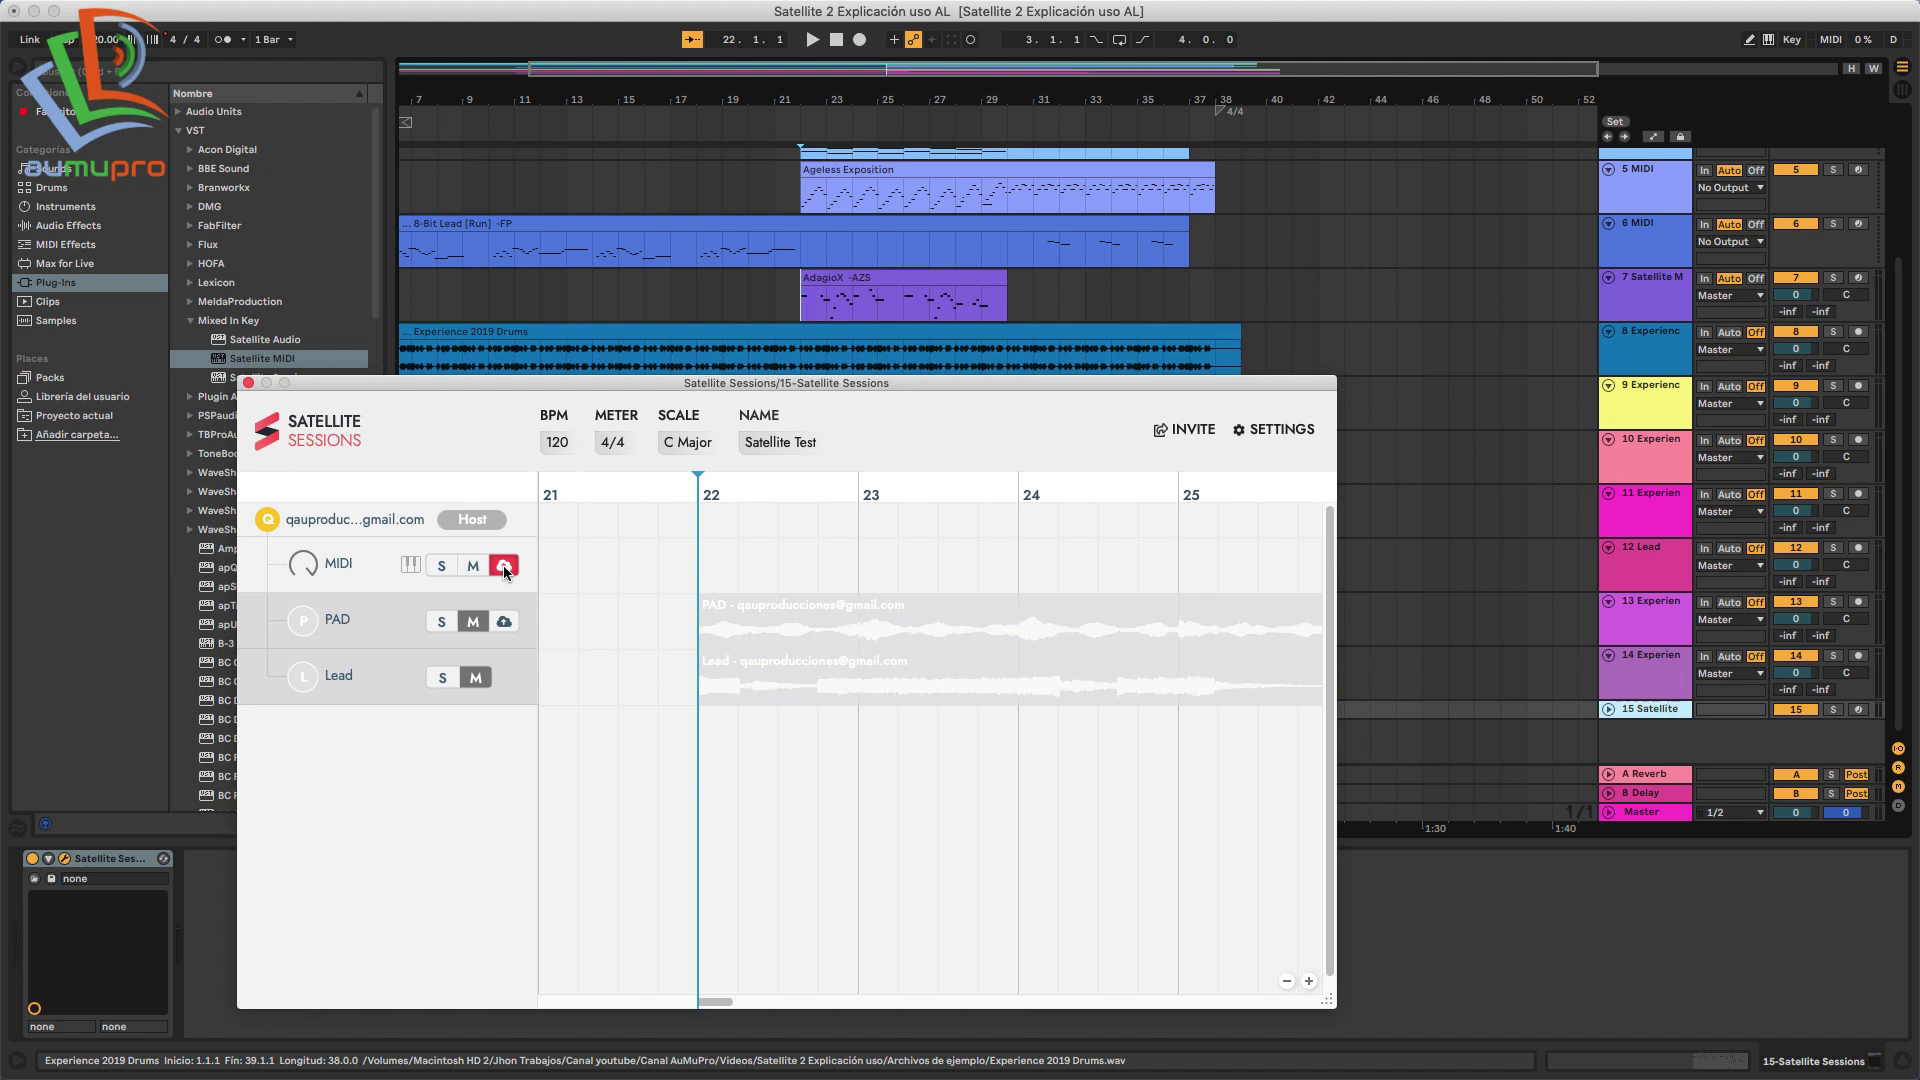
{"action": "key", "text": "space"}
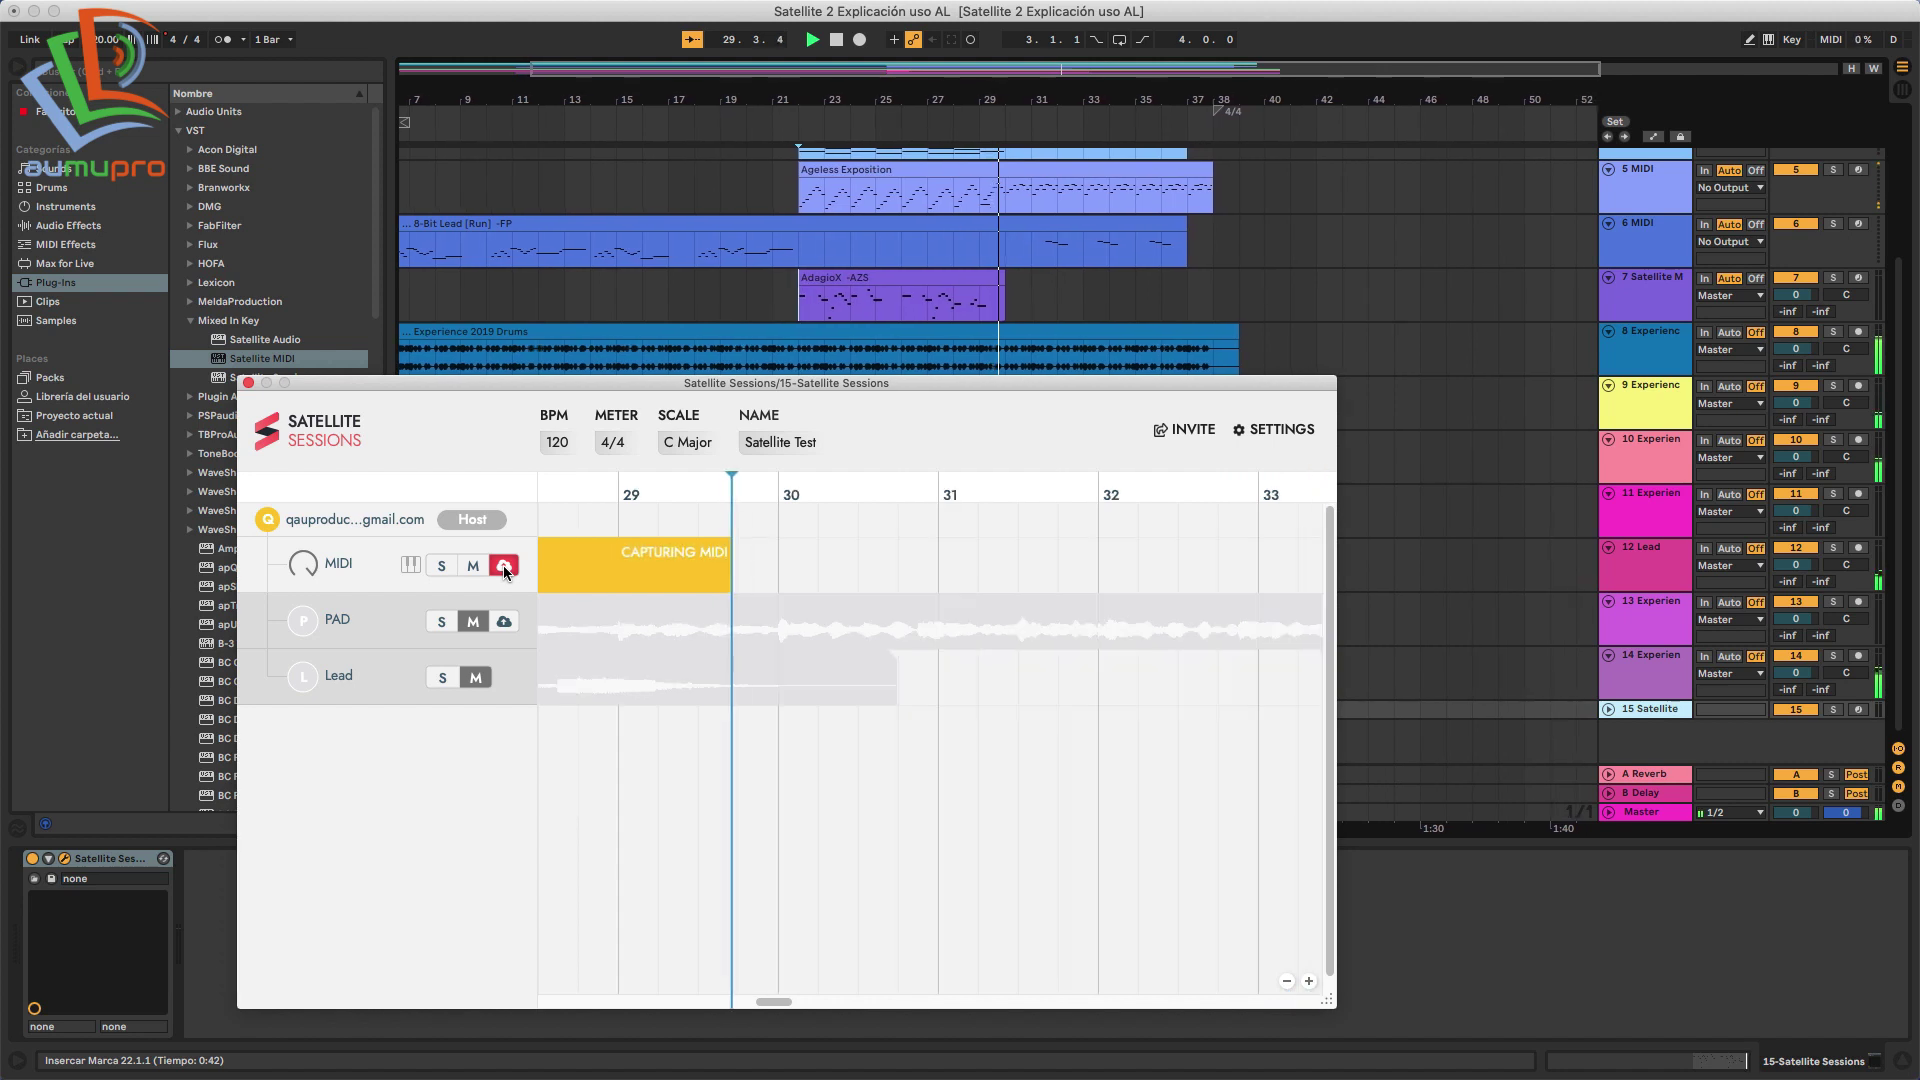
{"action": "left_click", "coordinate": [503, 566]}
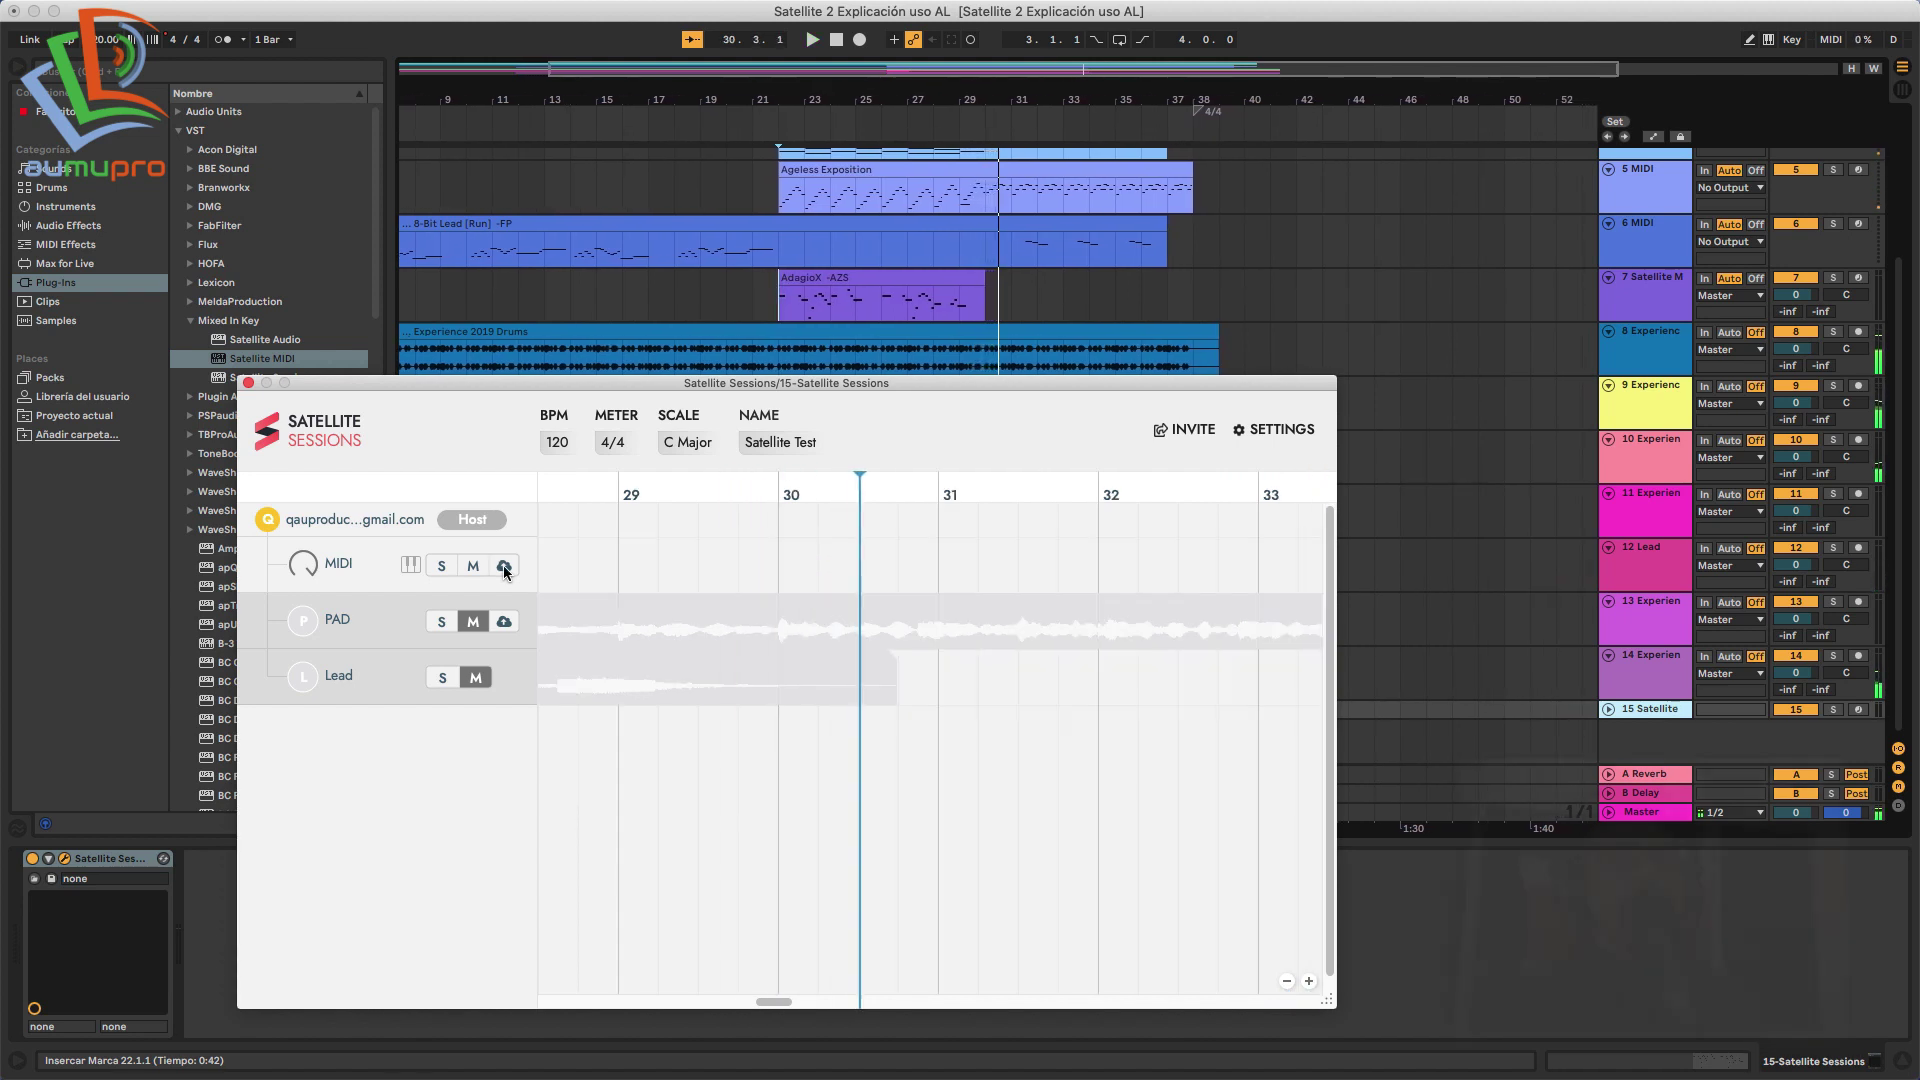
{"action": "left_click", "coordinate": [1285, 983]}
{"action": "left_click", "coordinate": [1285, 982]}
{"action": "left_click", "coordinate": [1285, 983]}
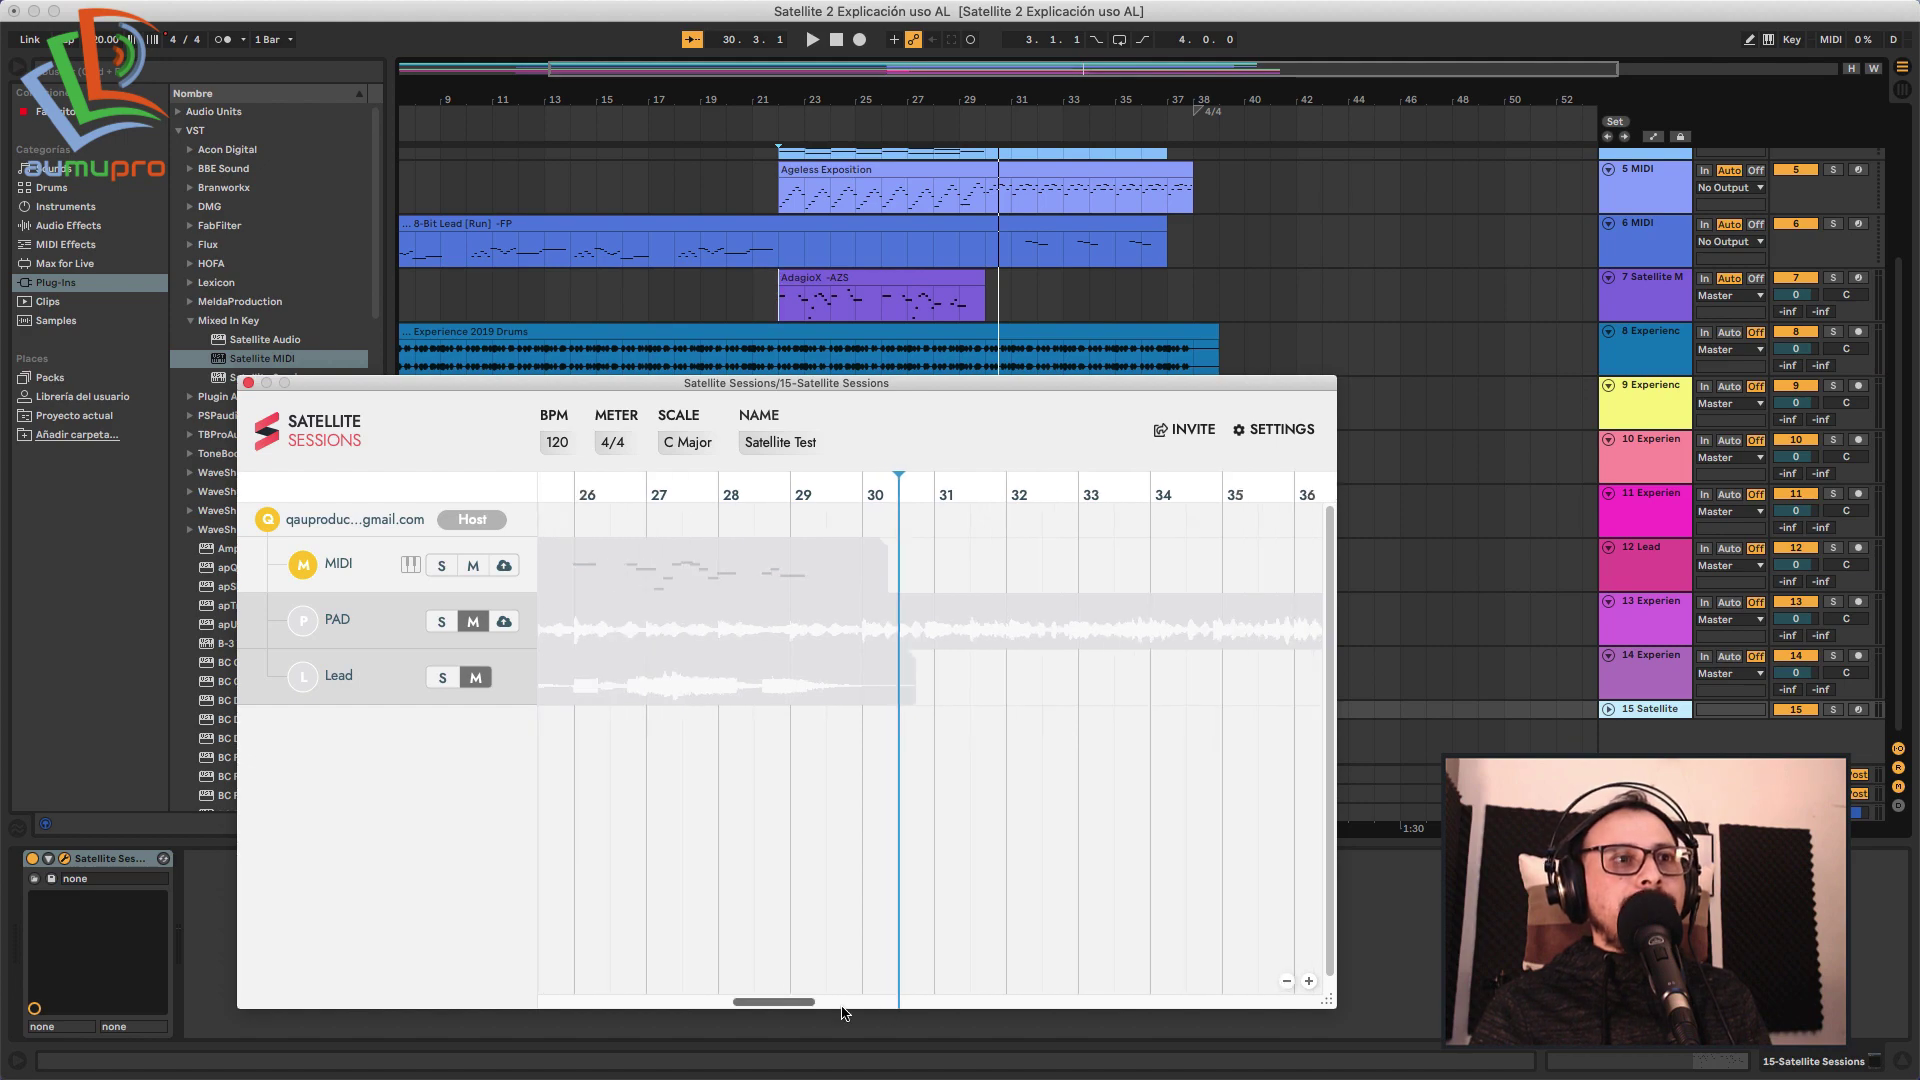
{"action": "scroll", "coordinate": [873, 590], "scroll_direction": "left", "scroll_amount": 5}
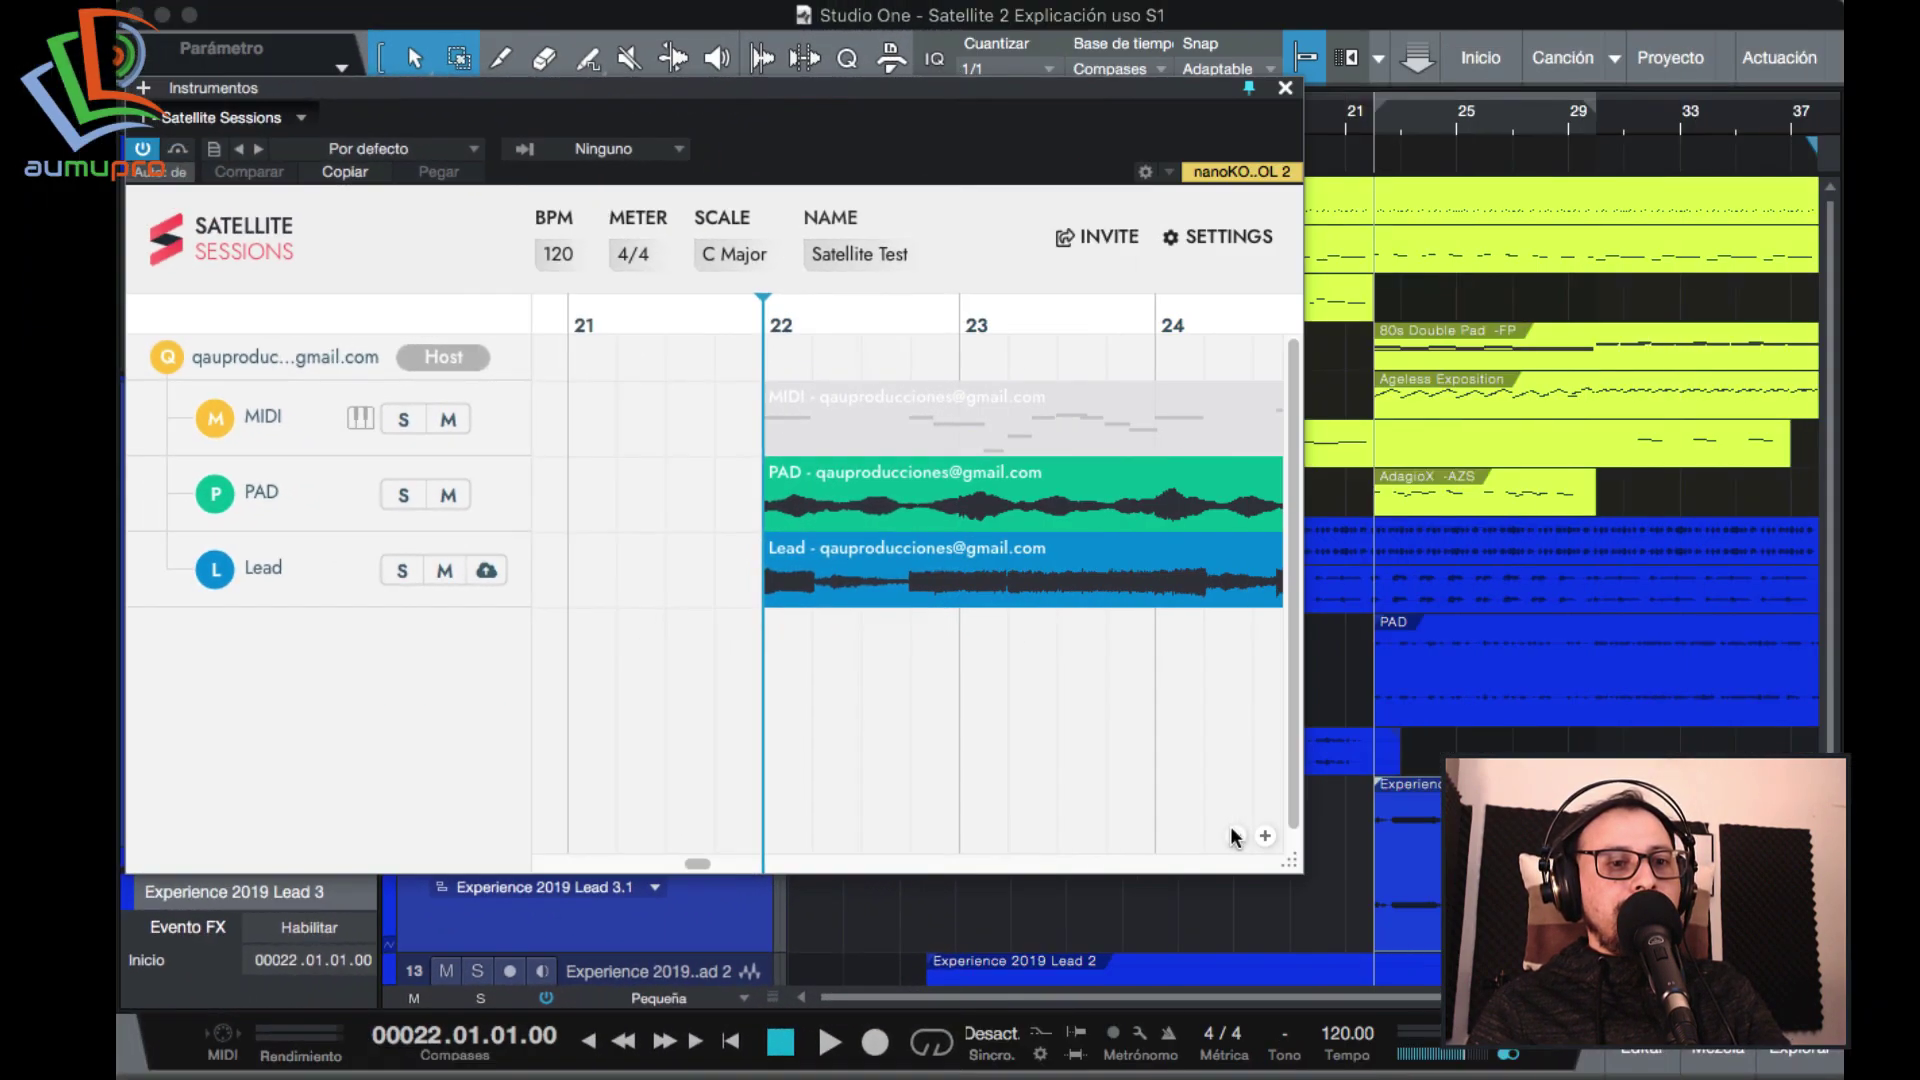
Zoom out Studio One's Satellite timeline and drop the shared MIDI region onto track 7 at bar 31.
{"action": "left_click", "coordinate": [1231, 828]}
{"action": "left_click", "coordinate": [1230, 828]}
{"action": "left_click", "coordinate": [1231, 828]}
{"action": "left_click", "coordinate": [1231, 828]}
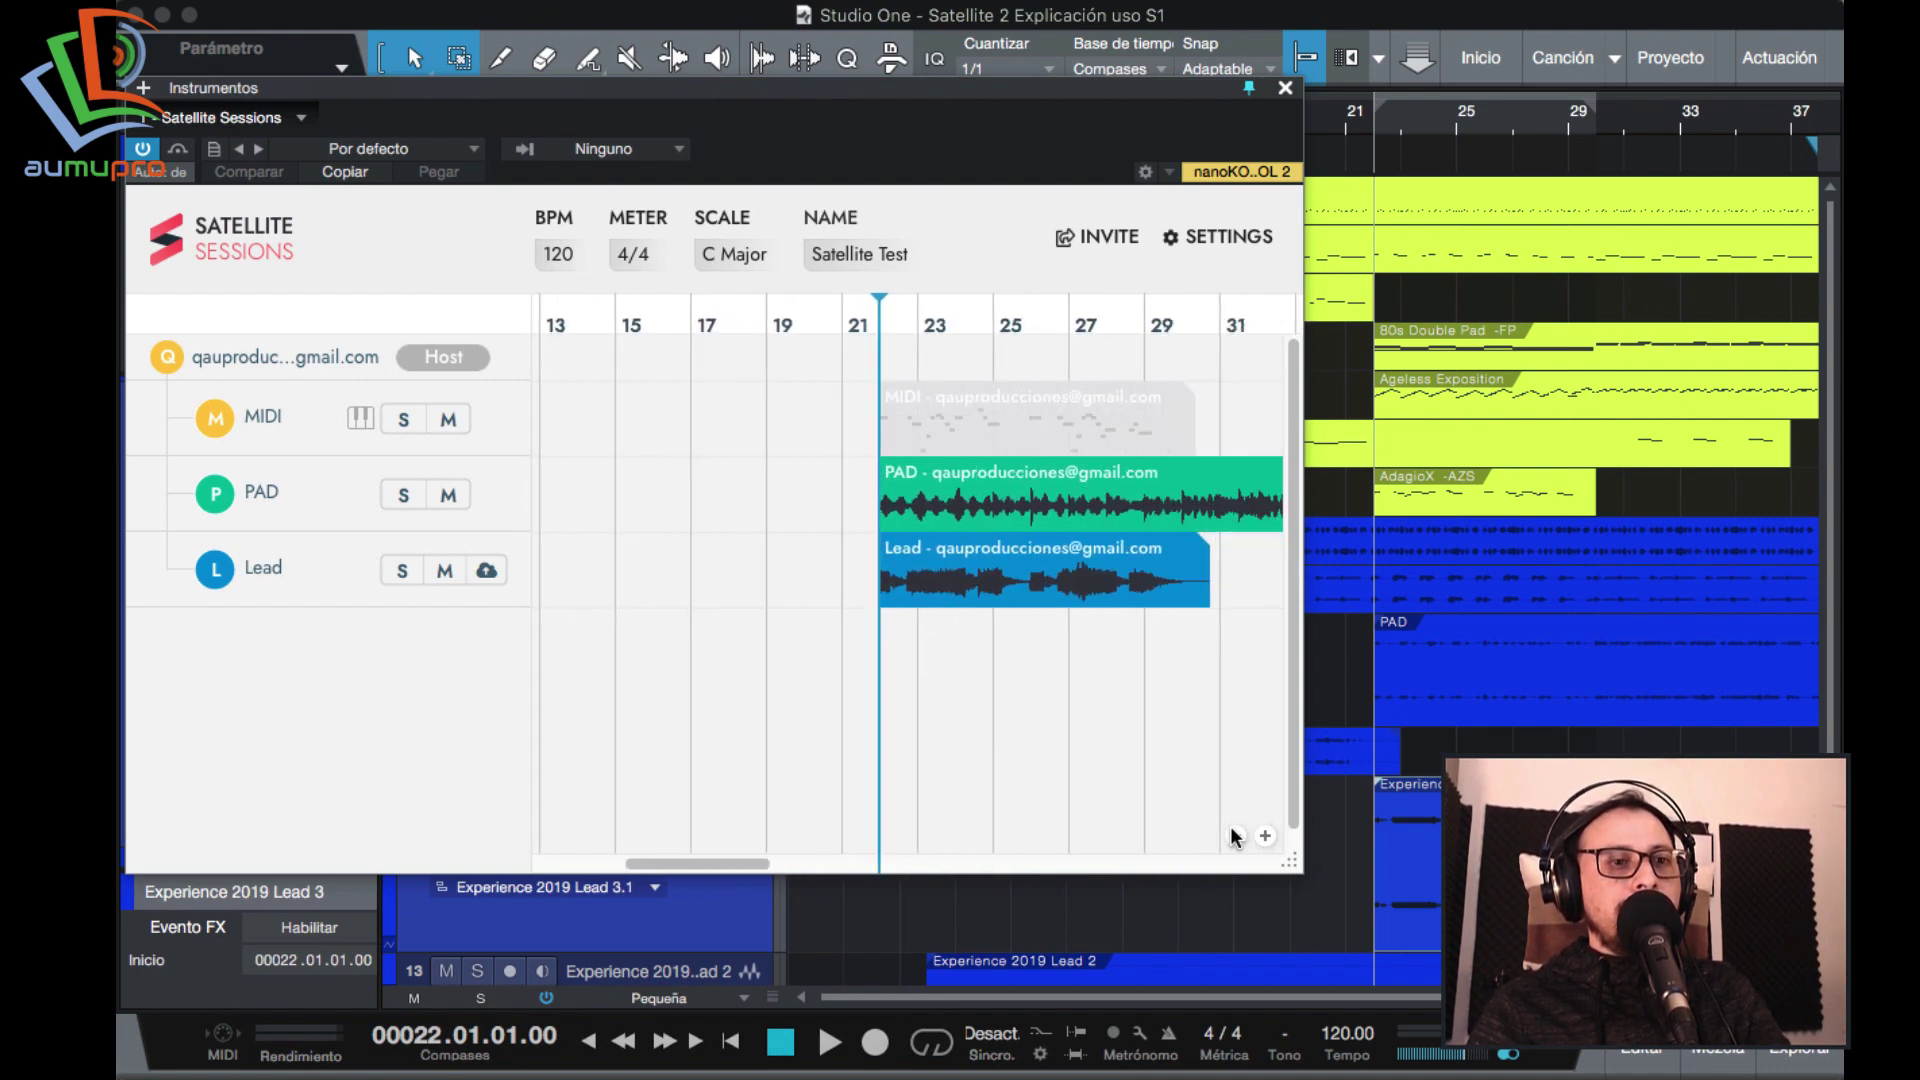
{"action": "left_click", "coordinate": [1235, 836]}
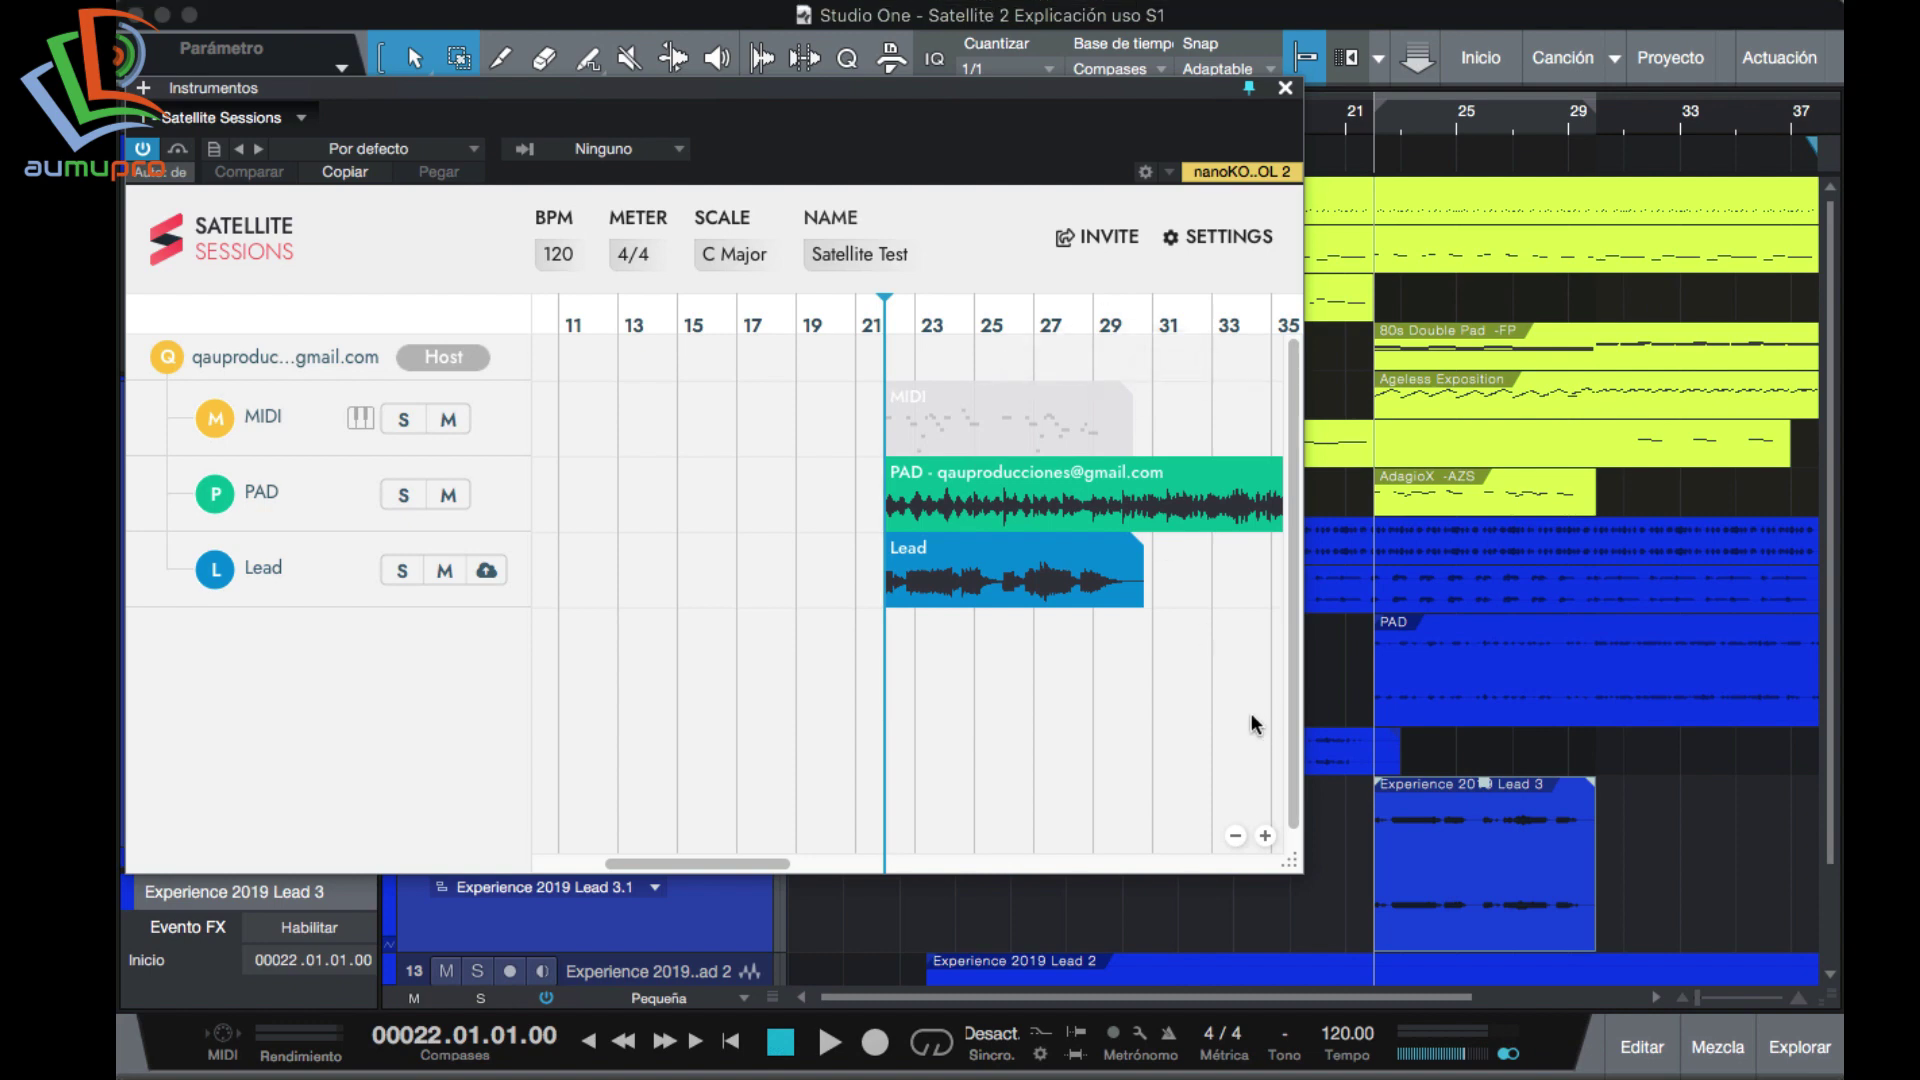
{"action": "left_click_drag", "start_coordinate": [1027, 123], "coordinate": [905, 213]}
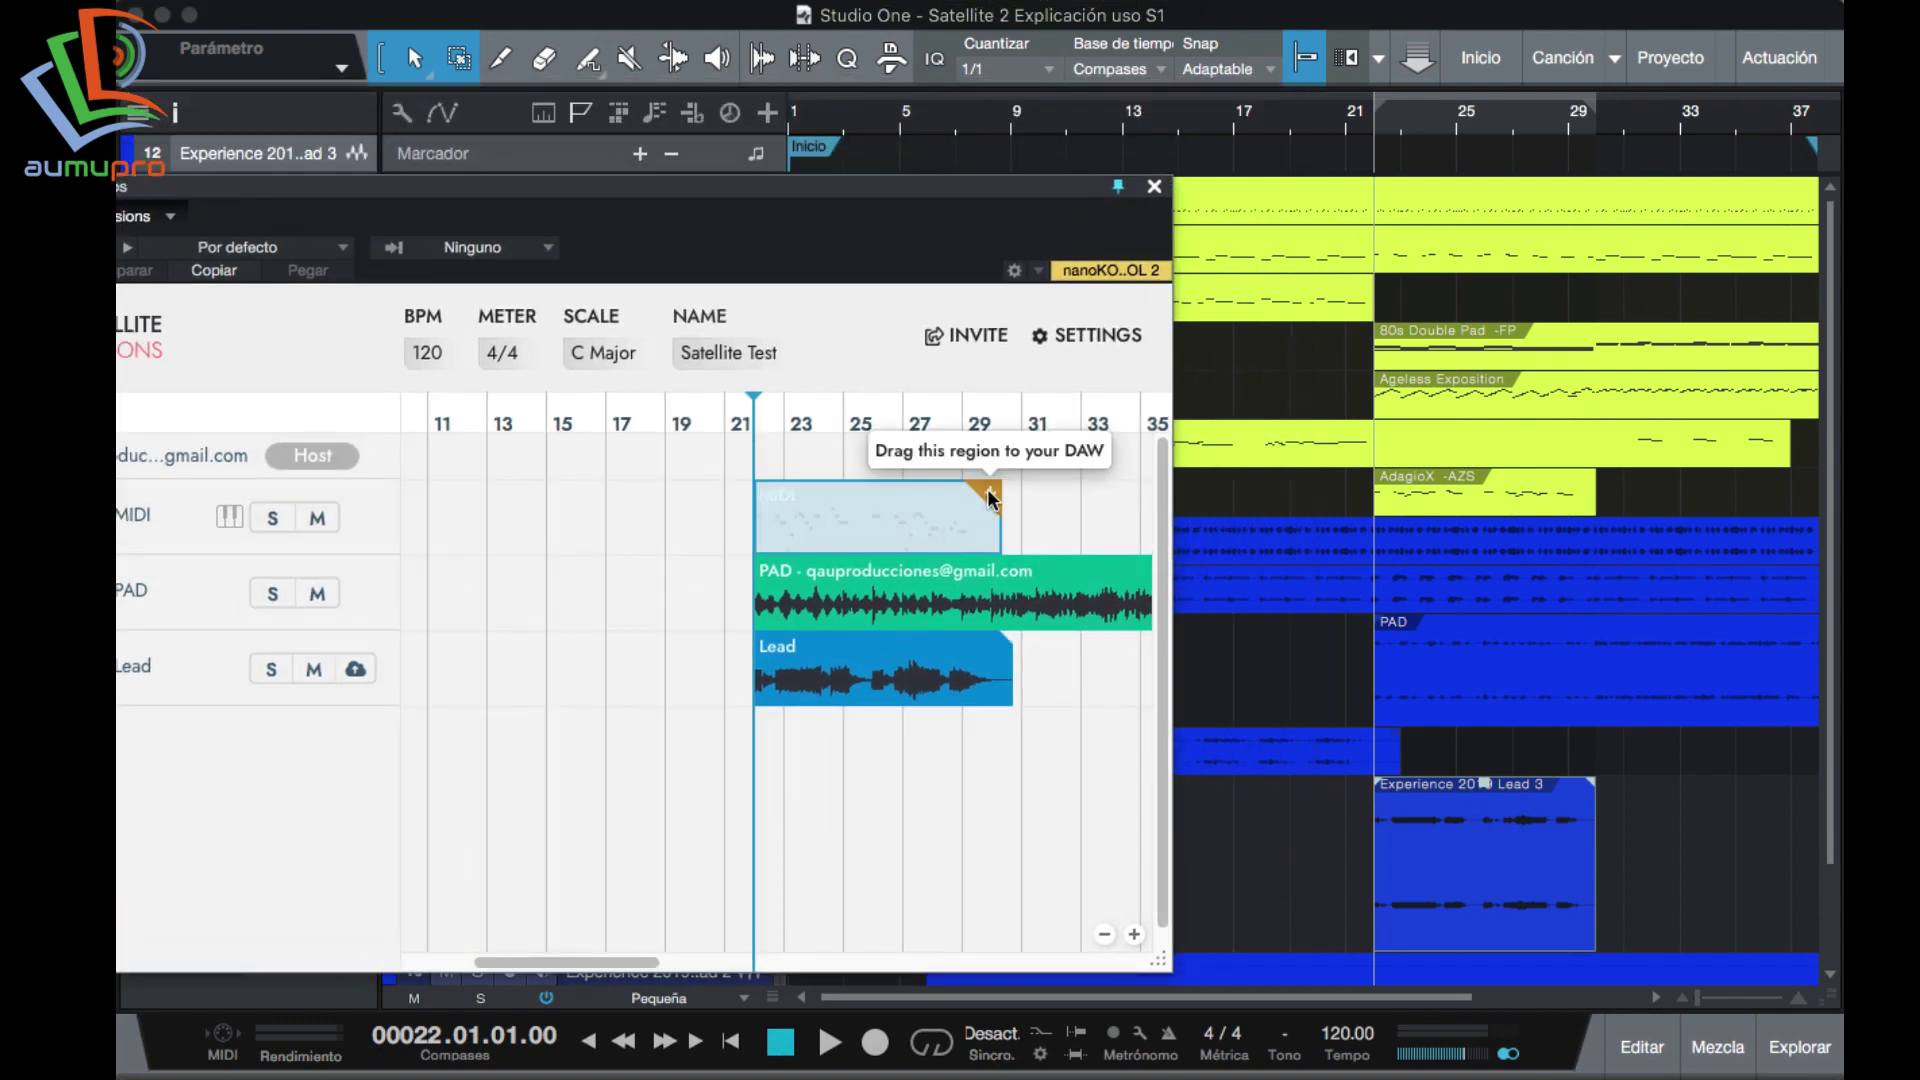
{"action": "left_click_drag", "start_coordinate": [988, 497], "coordinate": [1675, 499]}
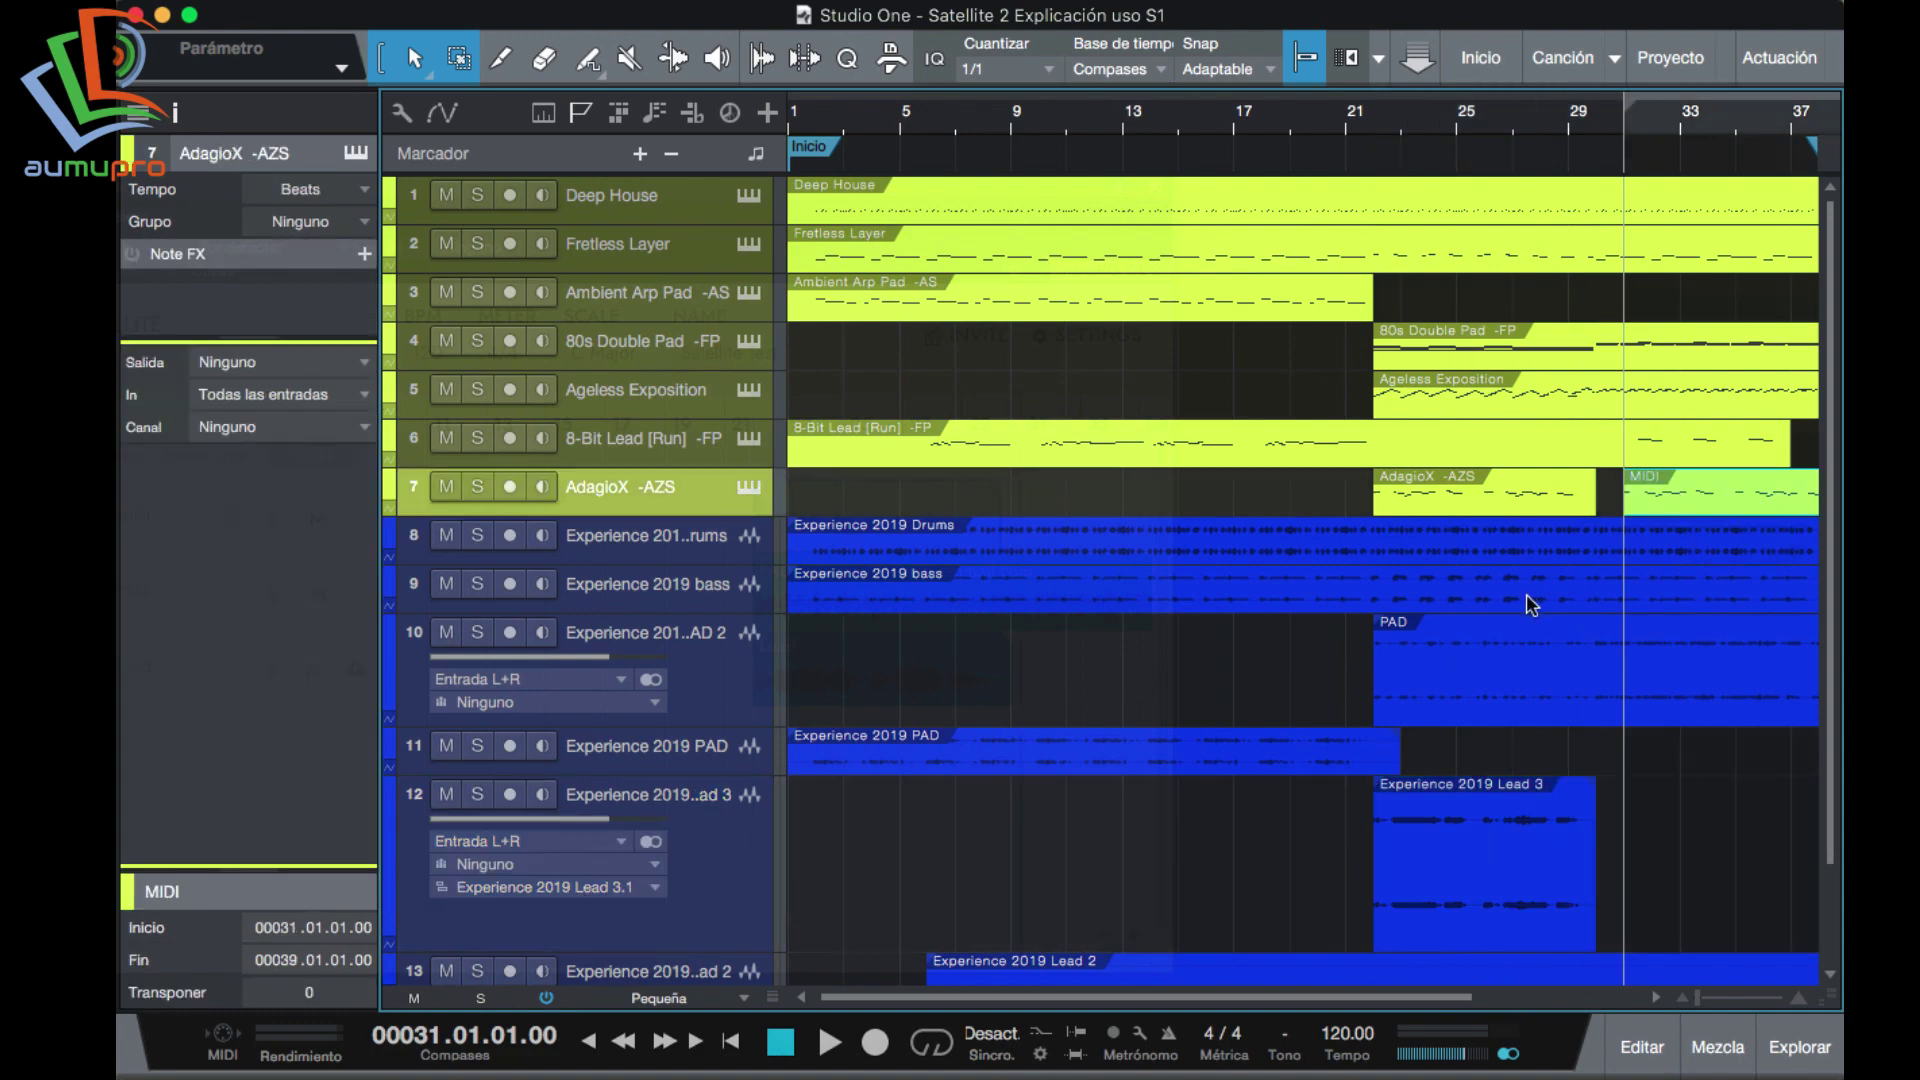